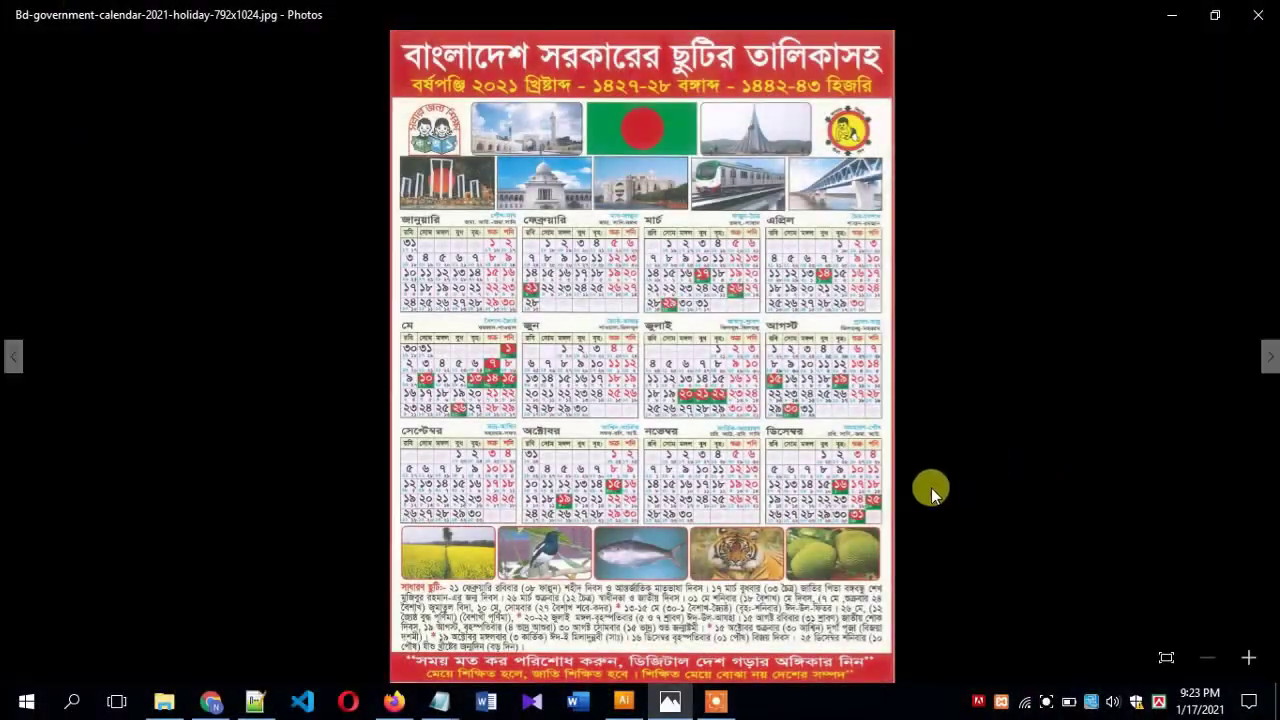
Switch from the calendar image in Photos to the blank Untitled-1 Illustrator document.
click(624, 703)
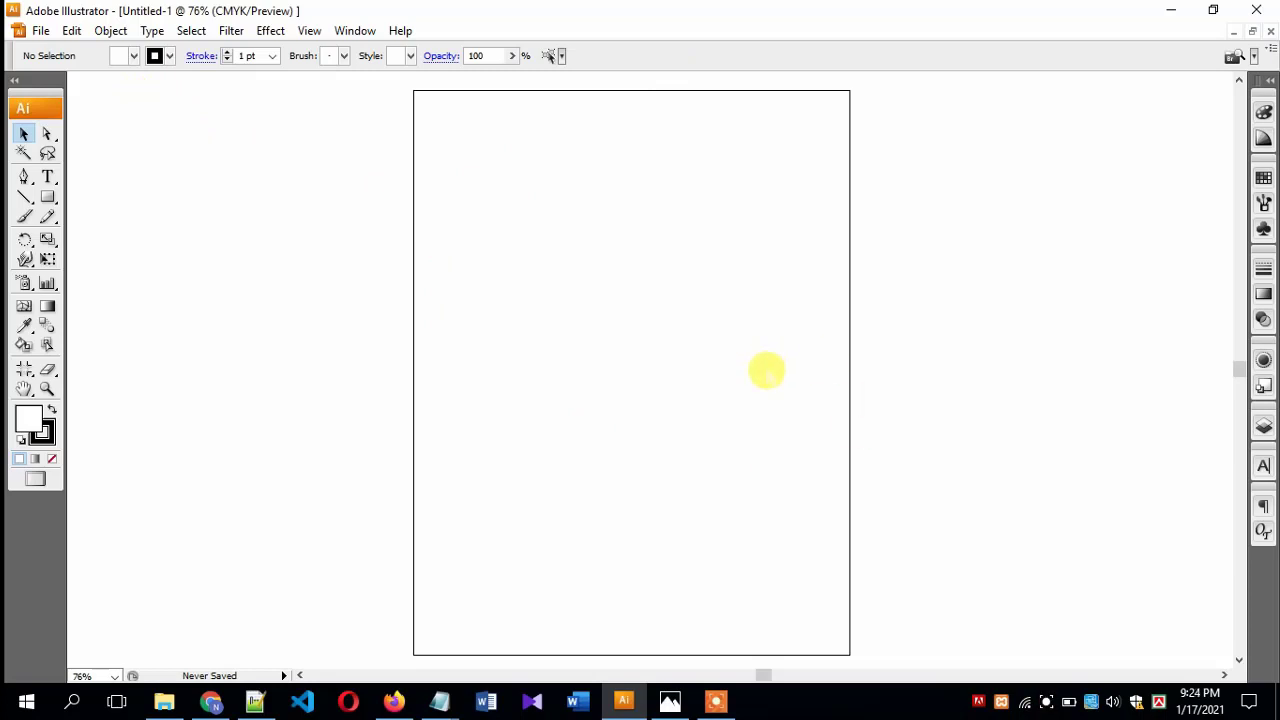
Show inch rulers around the blank artboard, then bring back the calendar image in Photos.
key(ctrl+r)
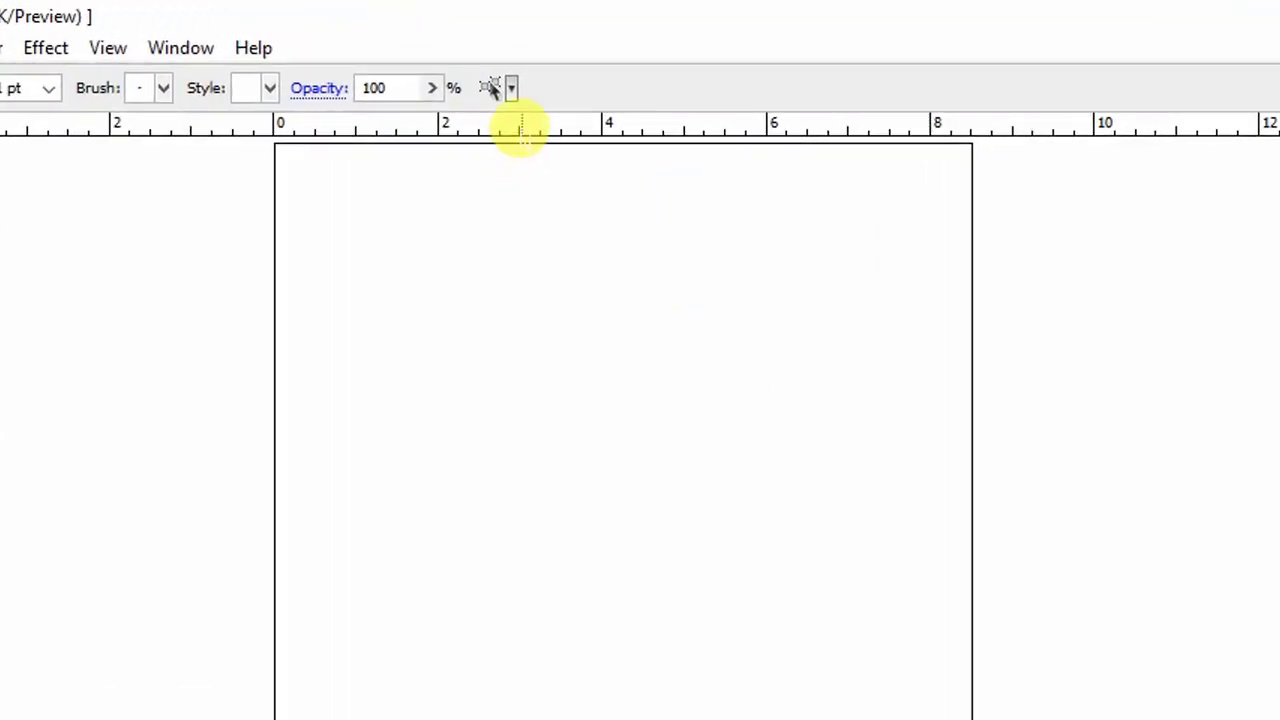
right_click(520, 128)
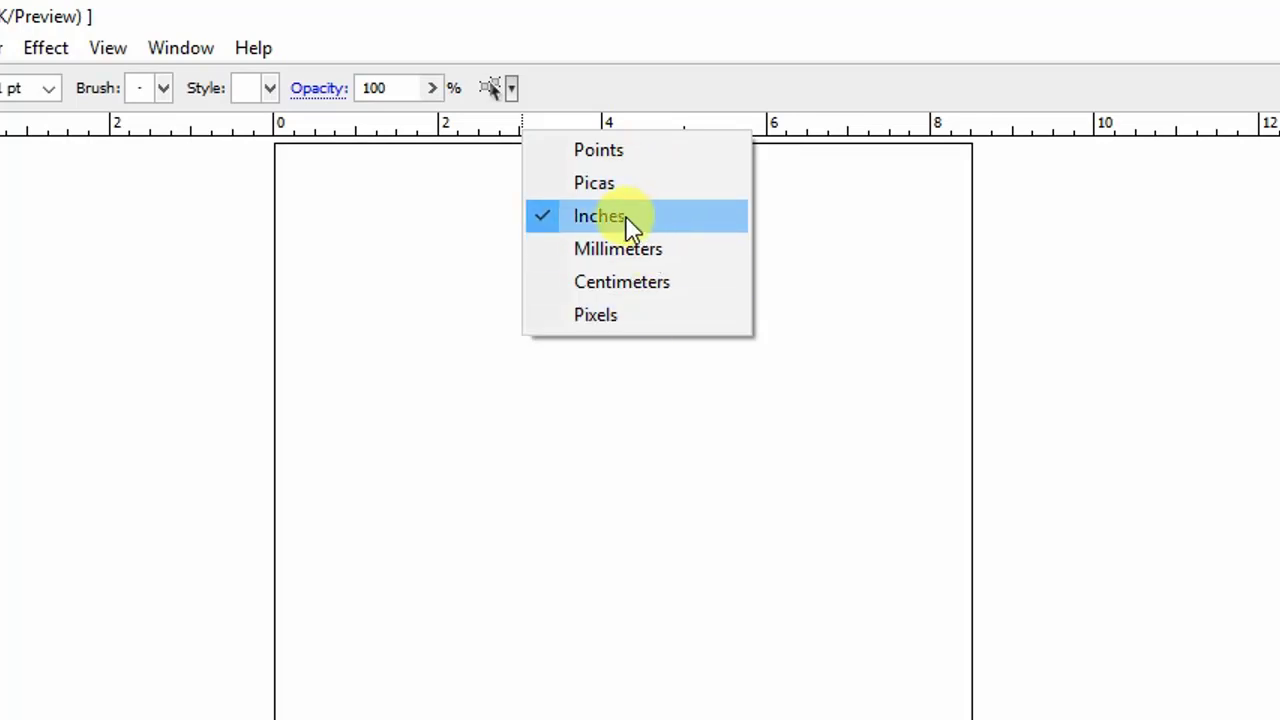
click(540, 32)
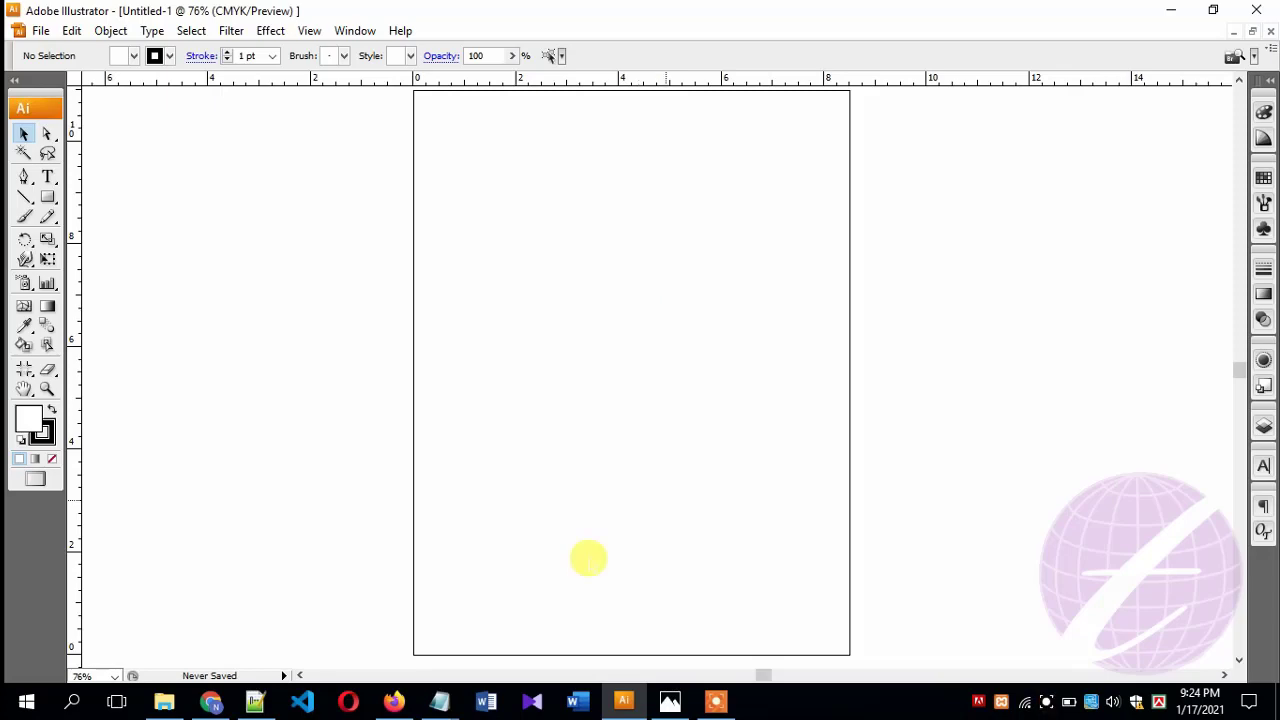
click(683, 706)
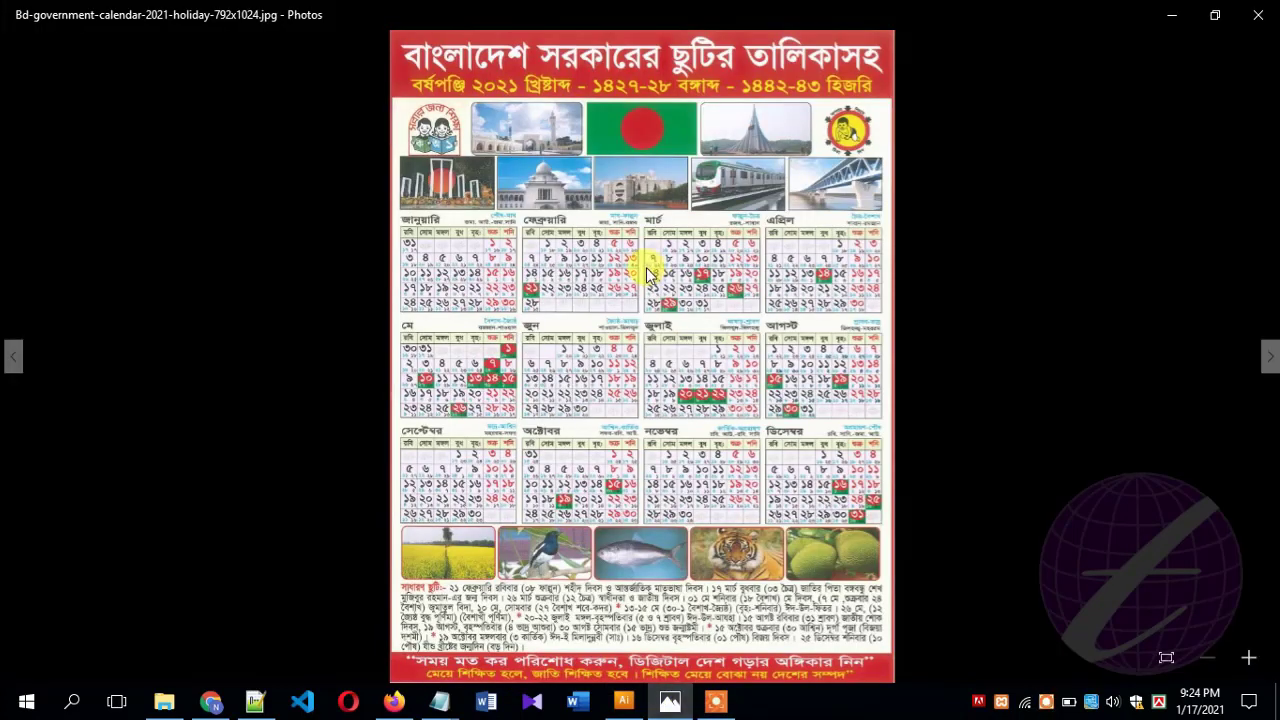
Zoom in on the জানুয়ারি grid of the calendar image, then return to the blank Illustrator page.
mouse_move(440, 262)
scroll(436, 258, up, 3)
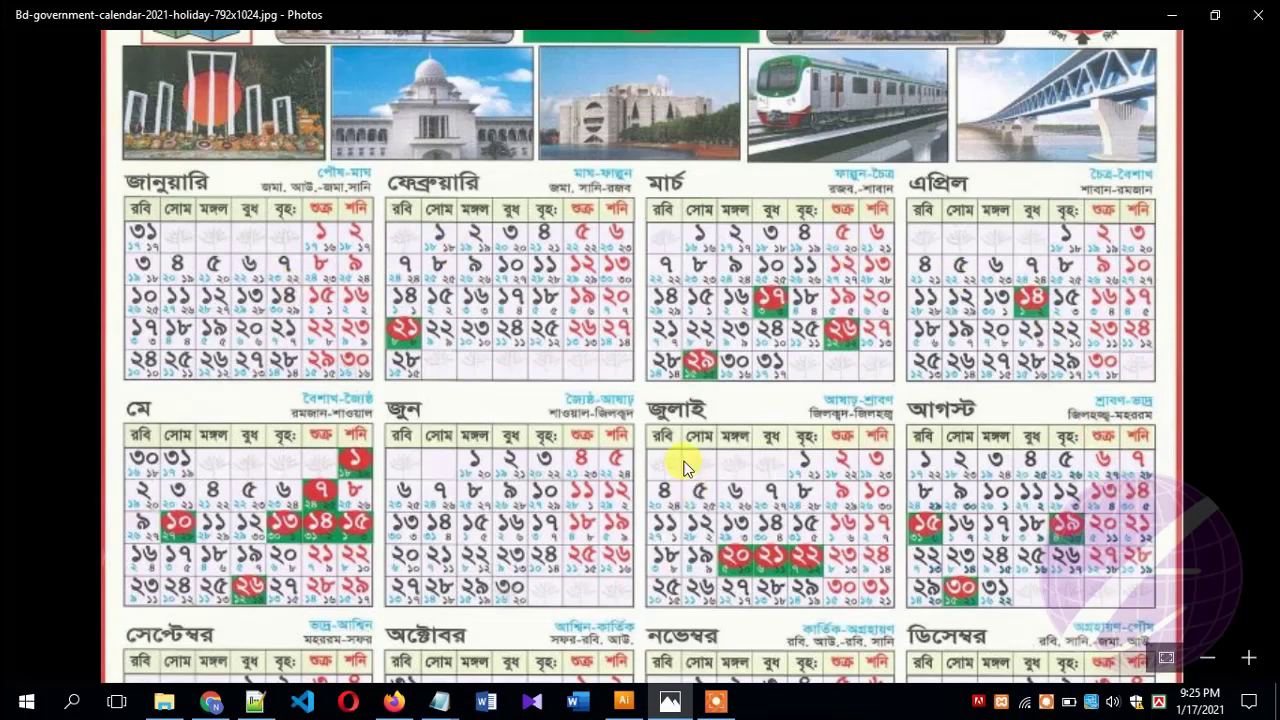
scroll(708, 534, down, 5)
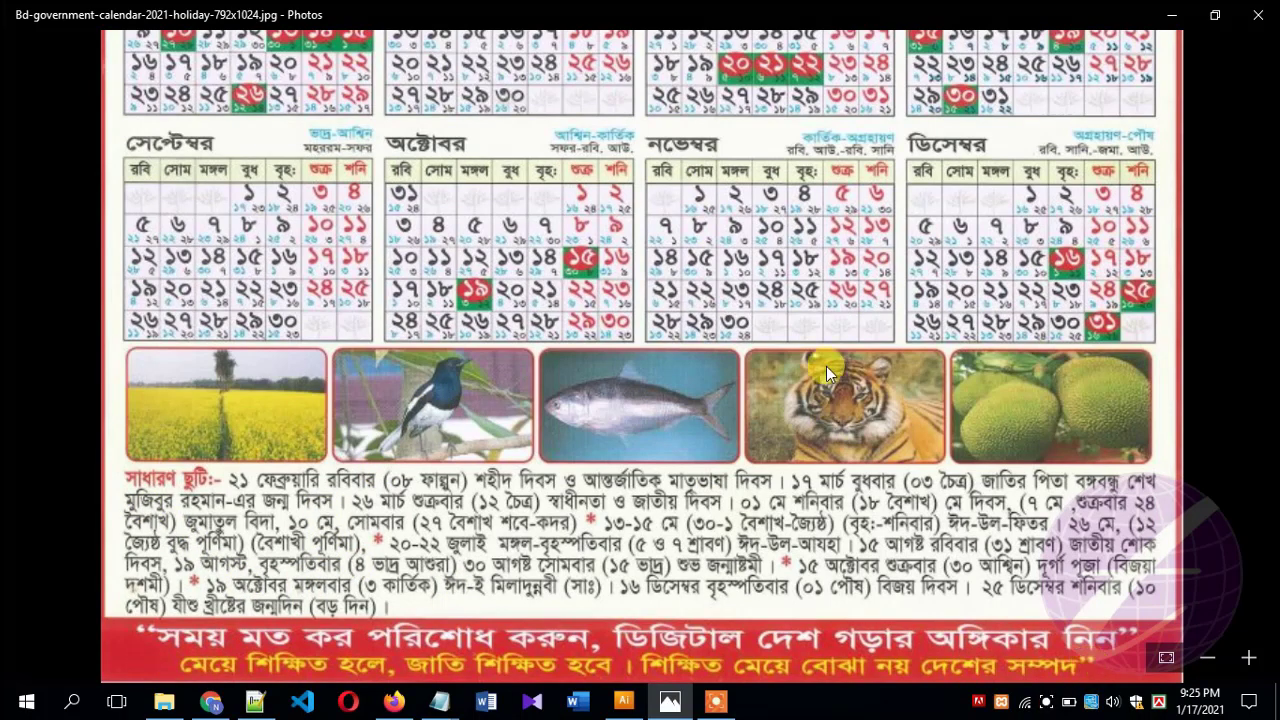
scroll(826, 366, up, 5)
scroll(859, 376, up, 3)
scroll(843, 296, up, 1)
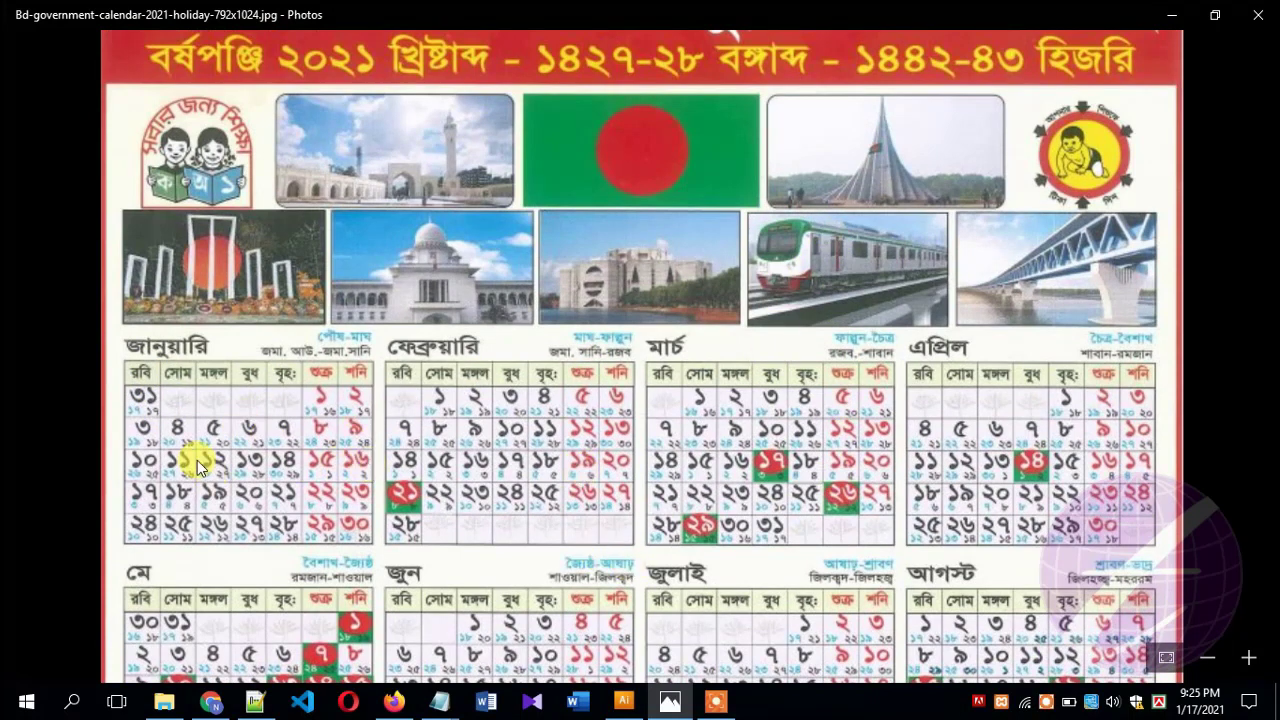
click(624, 700)
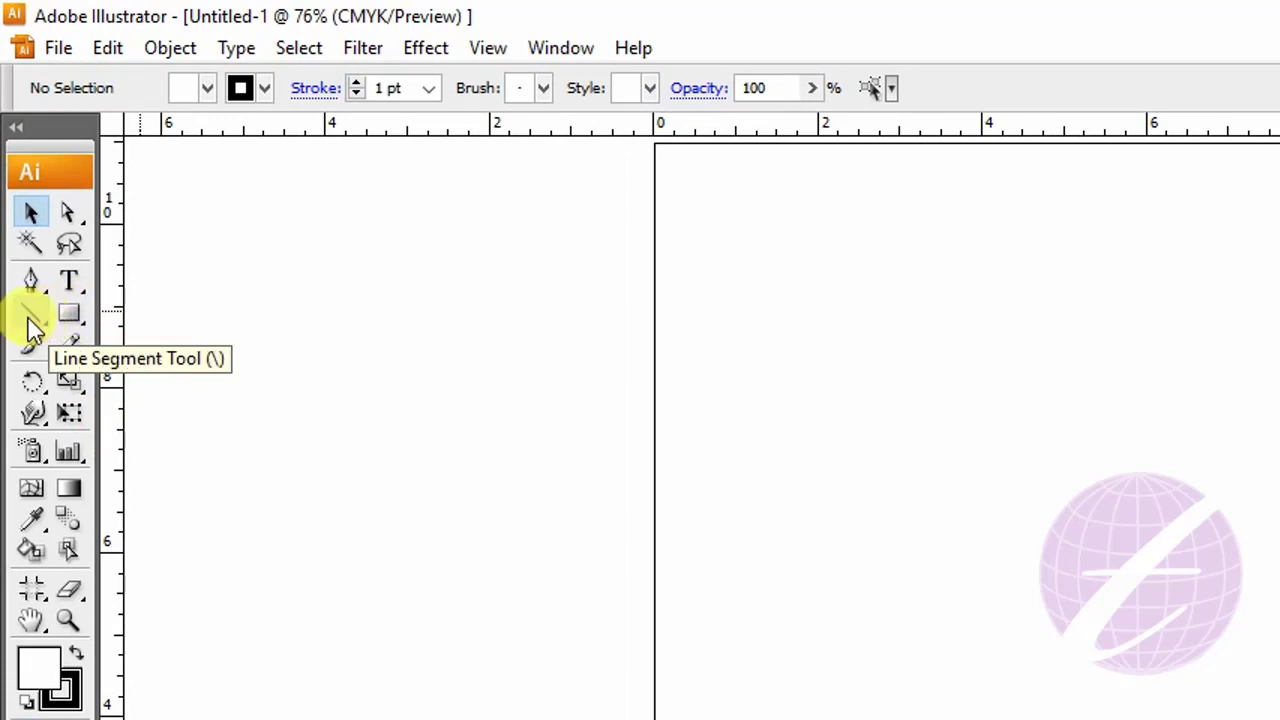
Draw a 3.459-inch horizontal line near the artboard's top-left corner with the Line Segment tool.
click(36, 318)
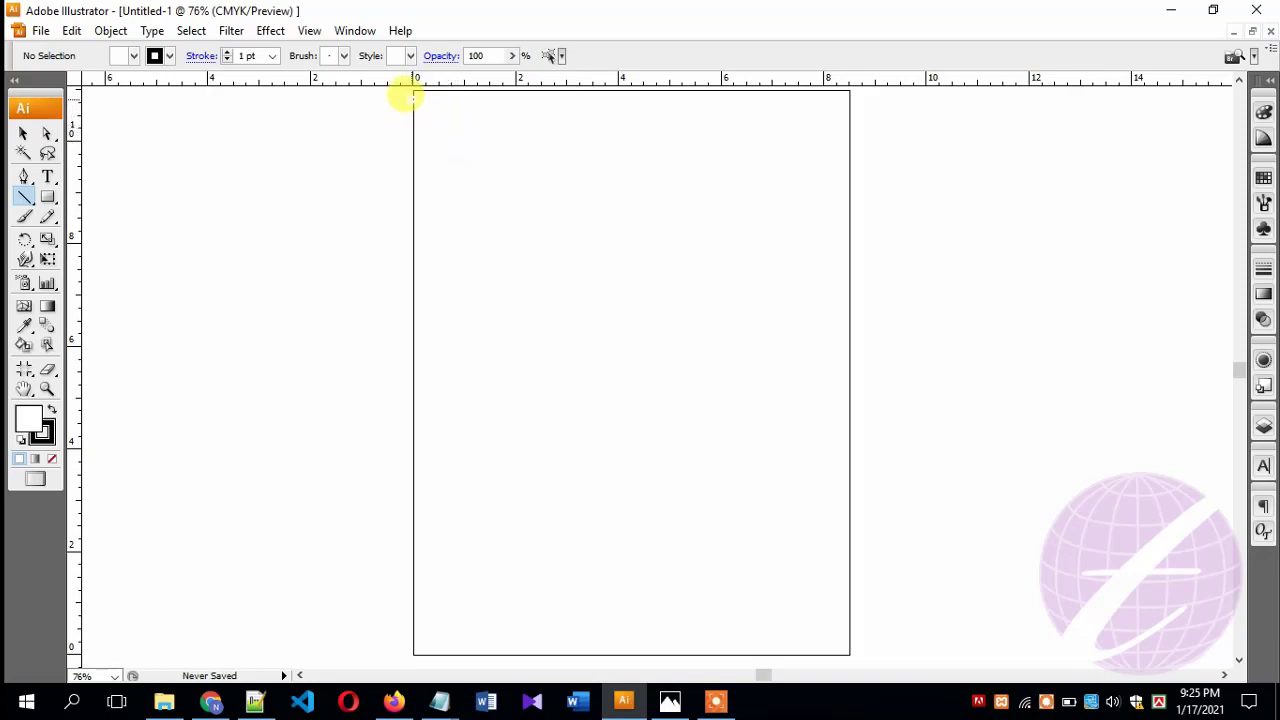
drag(405, 97, 596, 326)
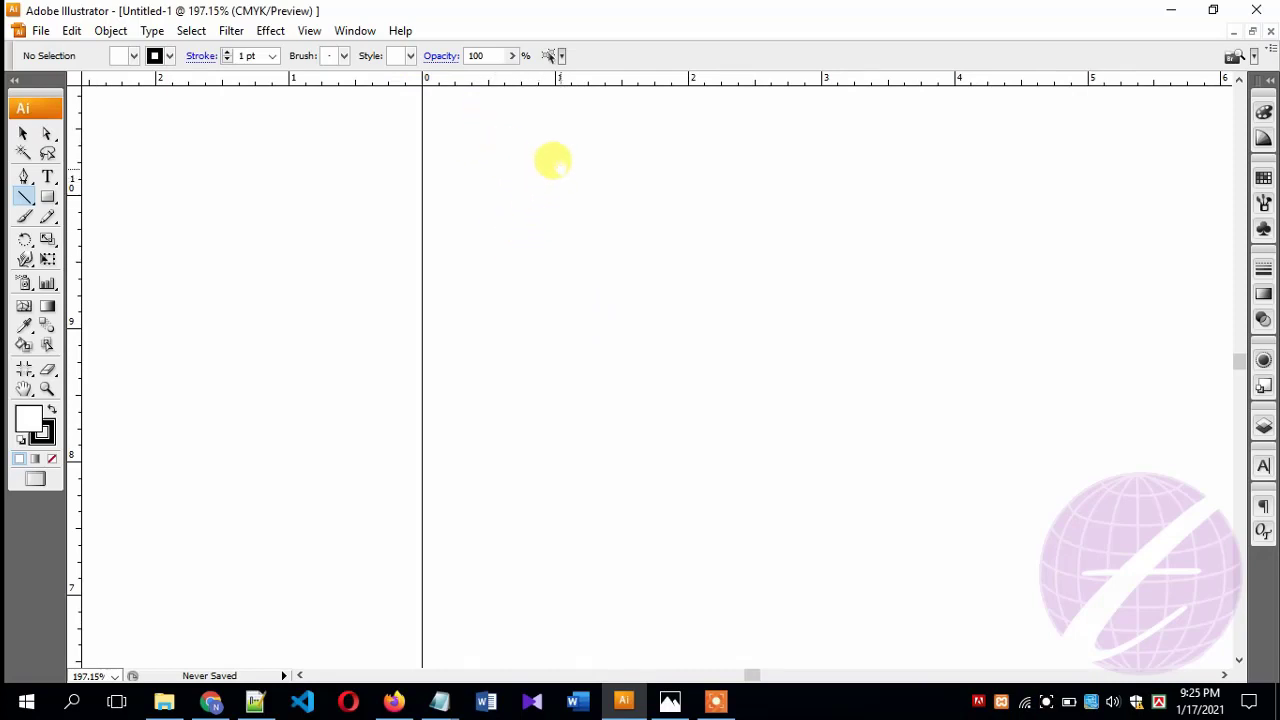
mouse_move(553, 160)
mouse_down()
mouse_move(463, 277)
mouse_move(394, 220)
mouse_up()
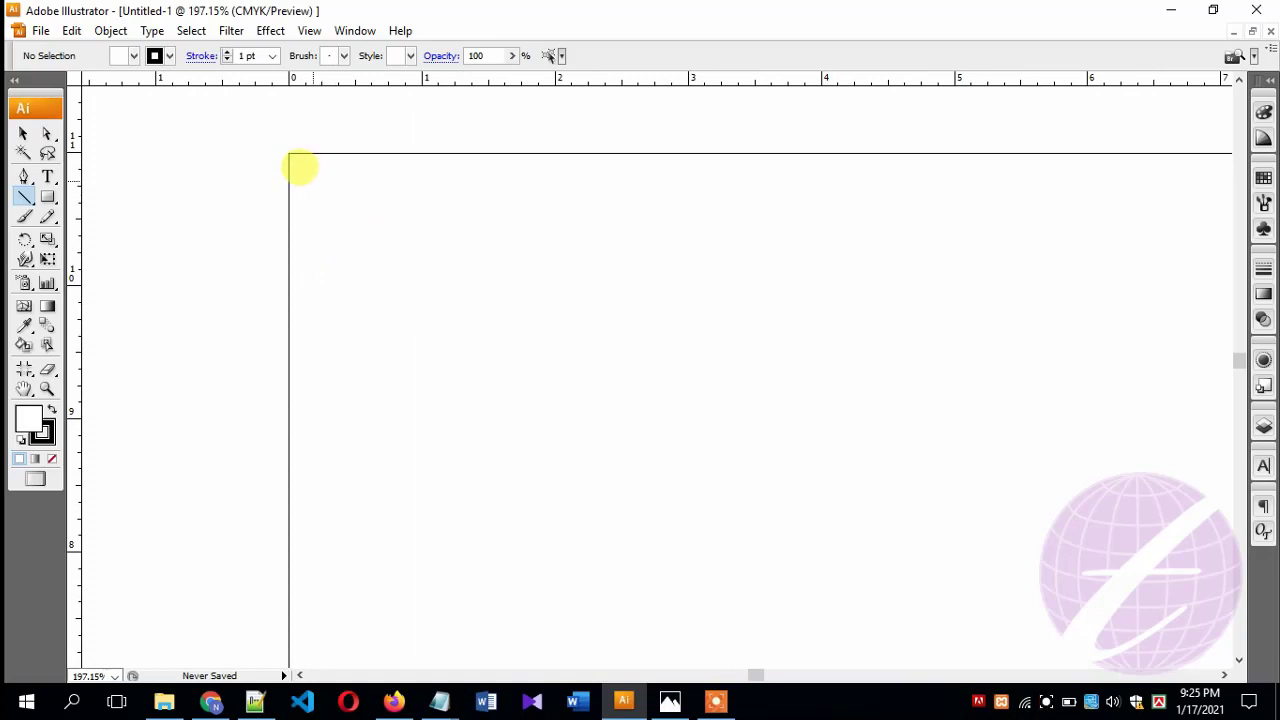
drag(309, 182, 757, 174)
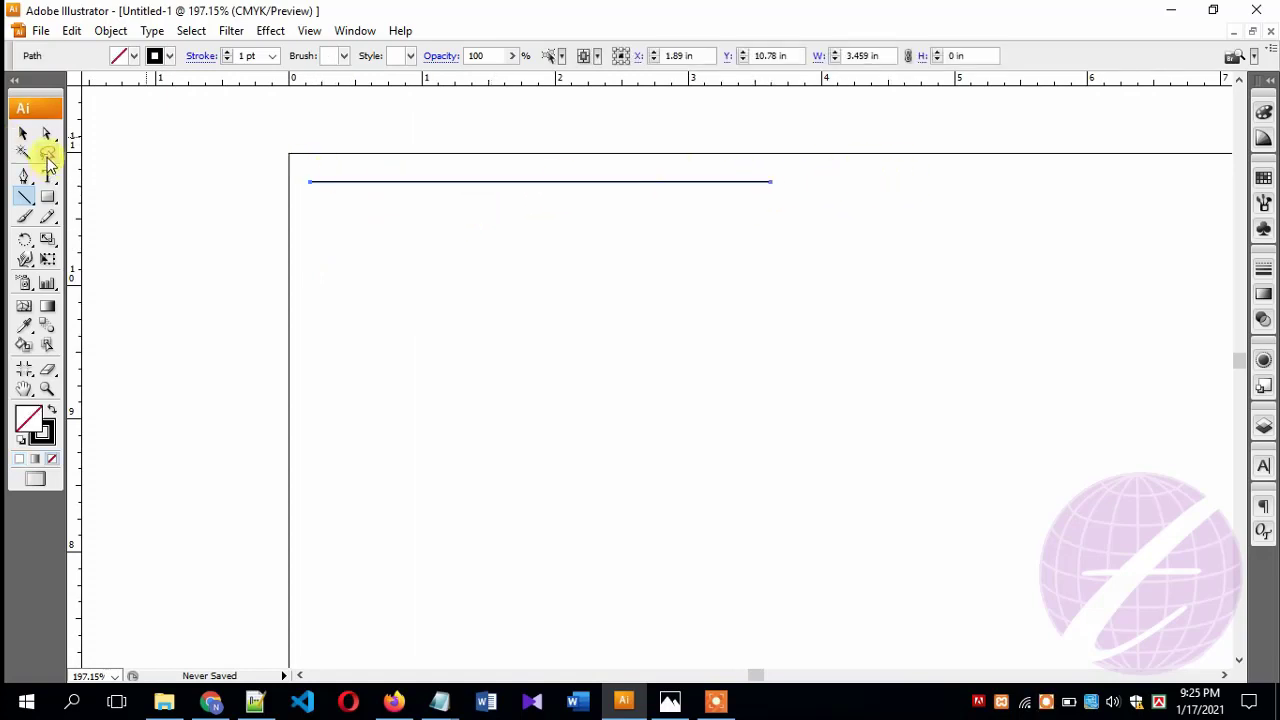
Select the horizontal line and check its stroke settings.
click(24, 136)
click(560, 262)
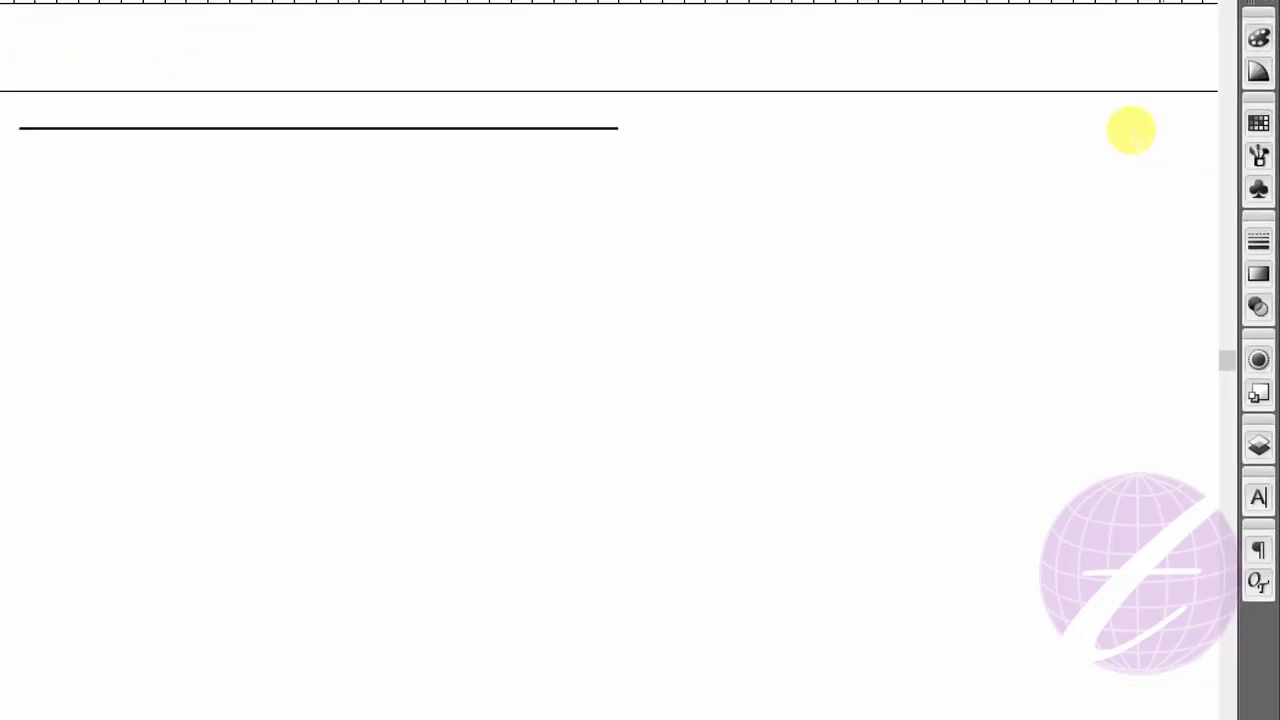
drag(306, 252, 320, 255)
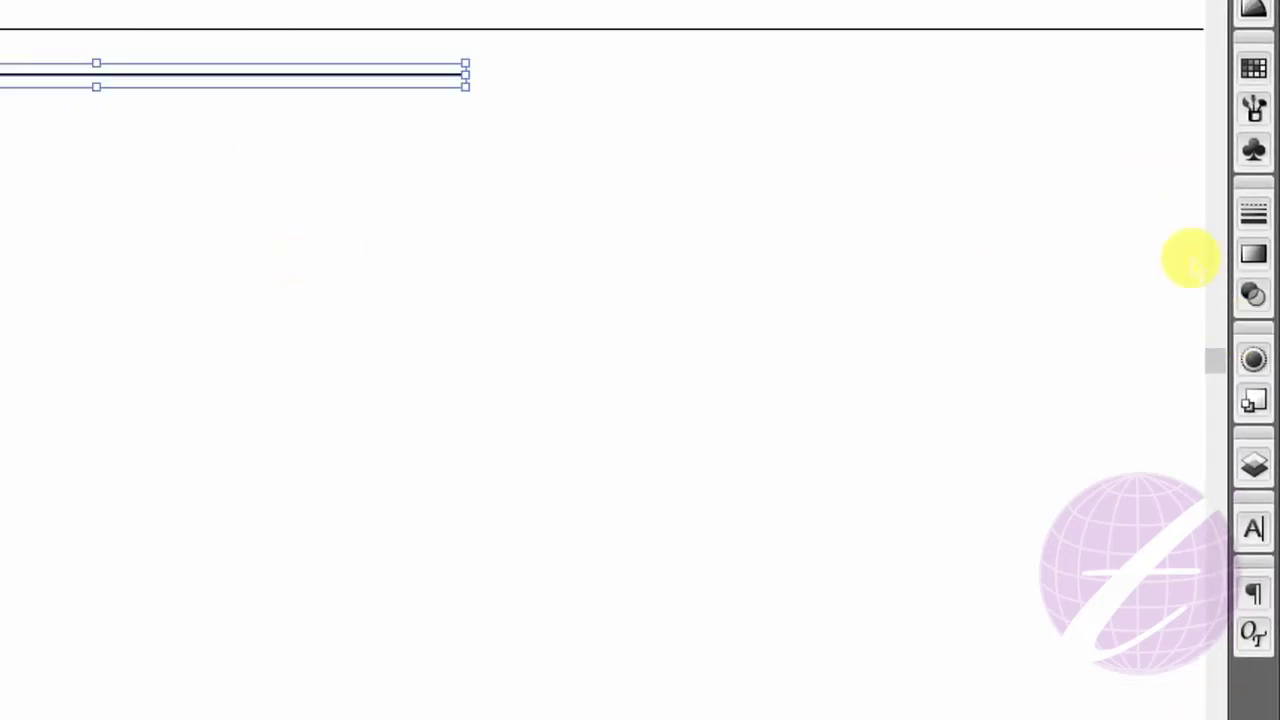
click(1253, 214)
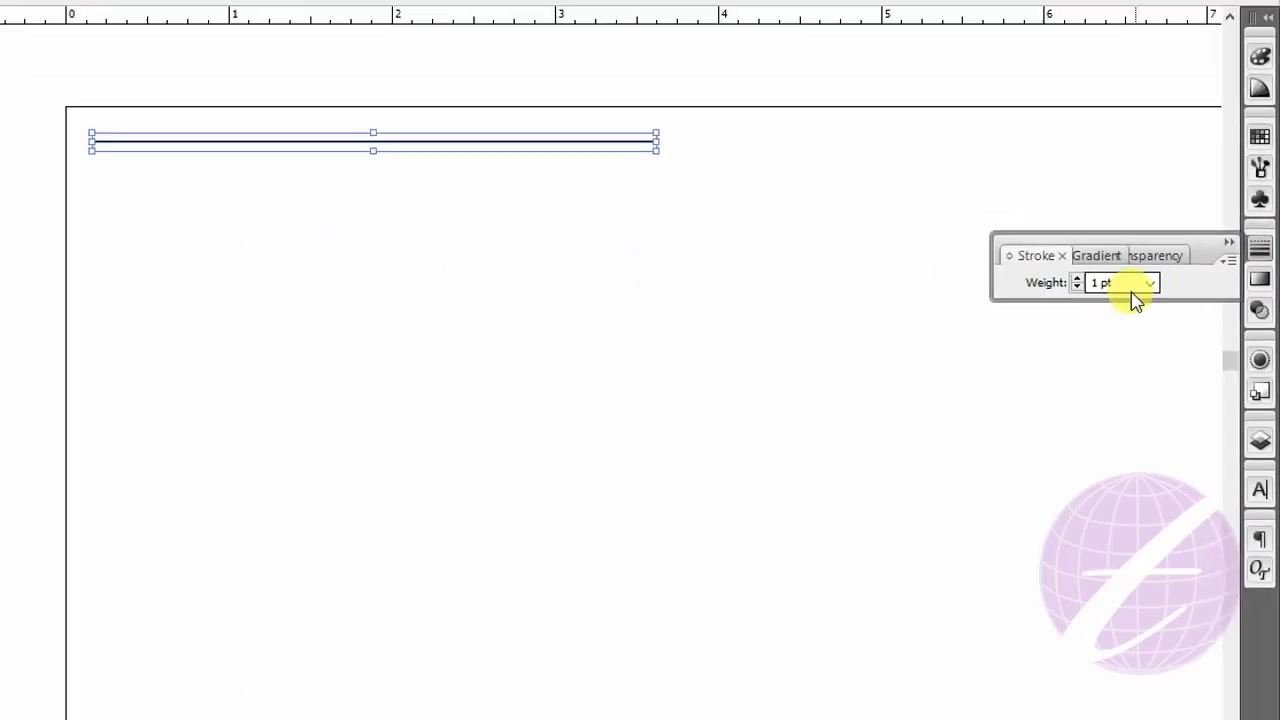
click(475, 264)
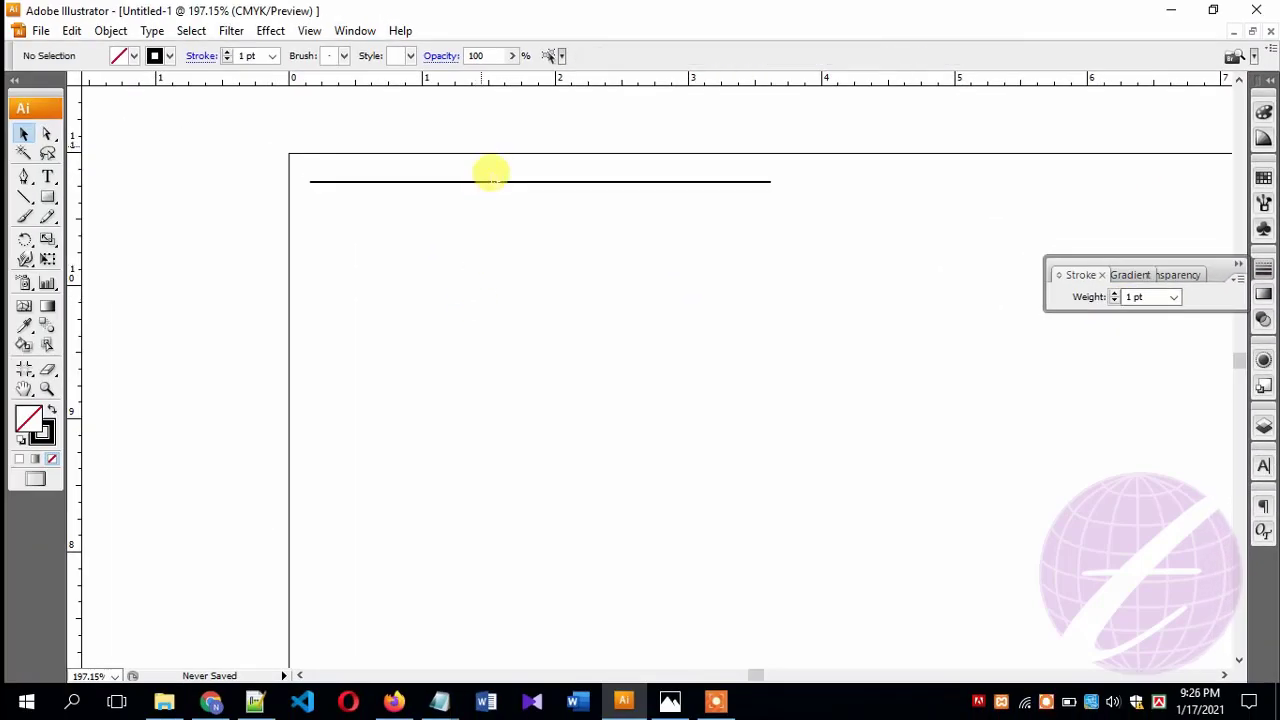
click(491, 181)
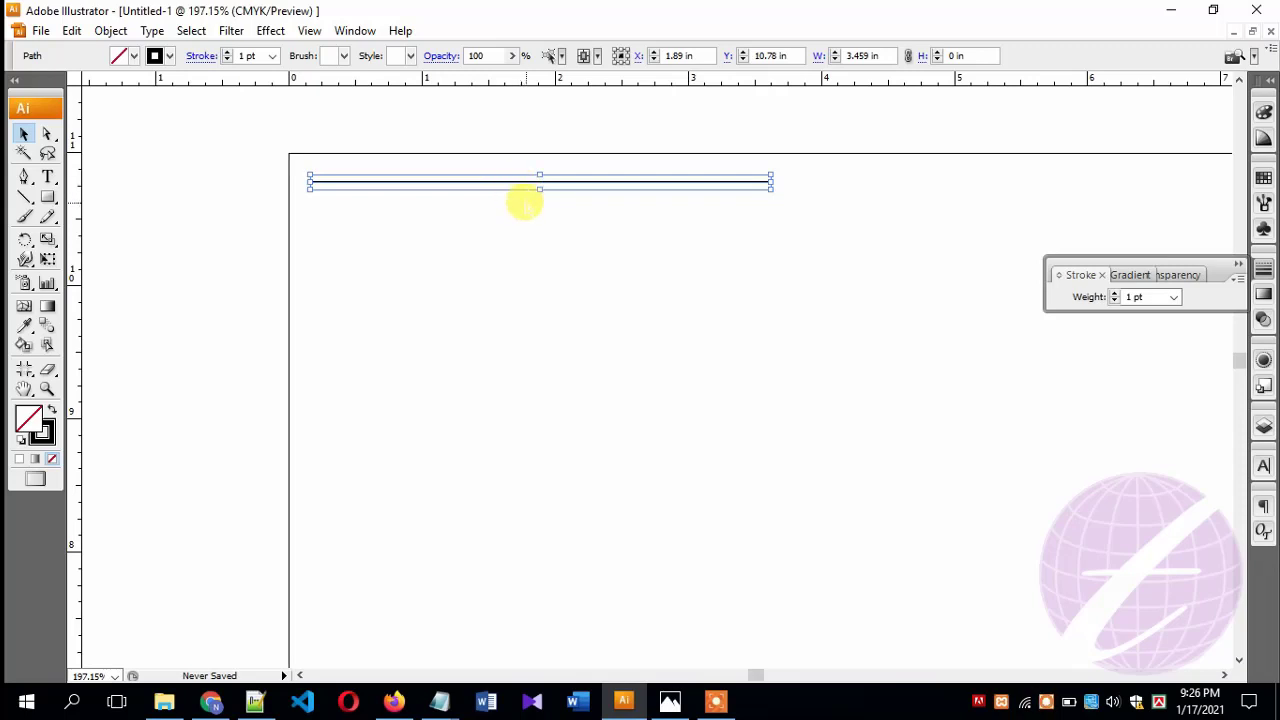
key(ctrl+shift+b)
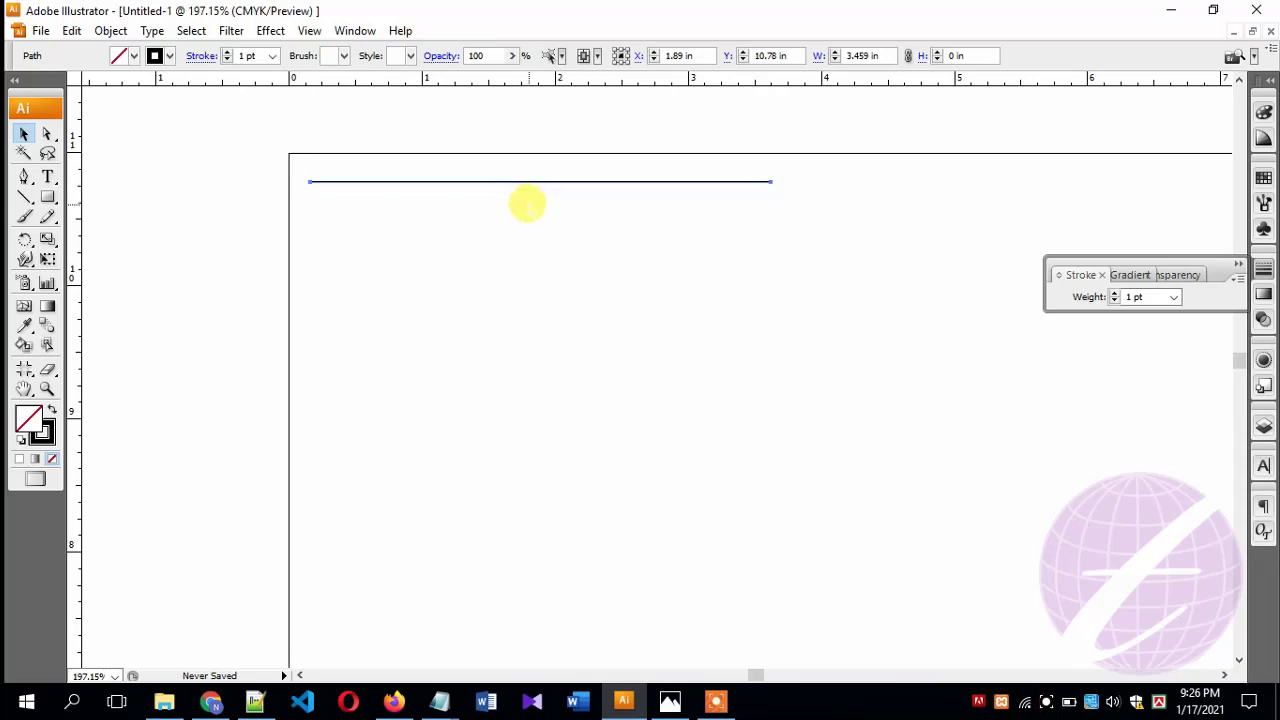
key(ctrl+shift+b)
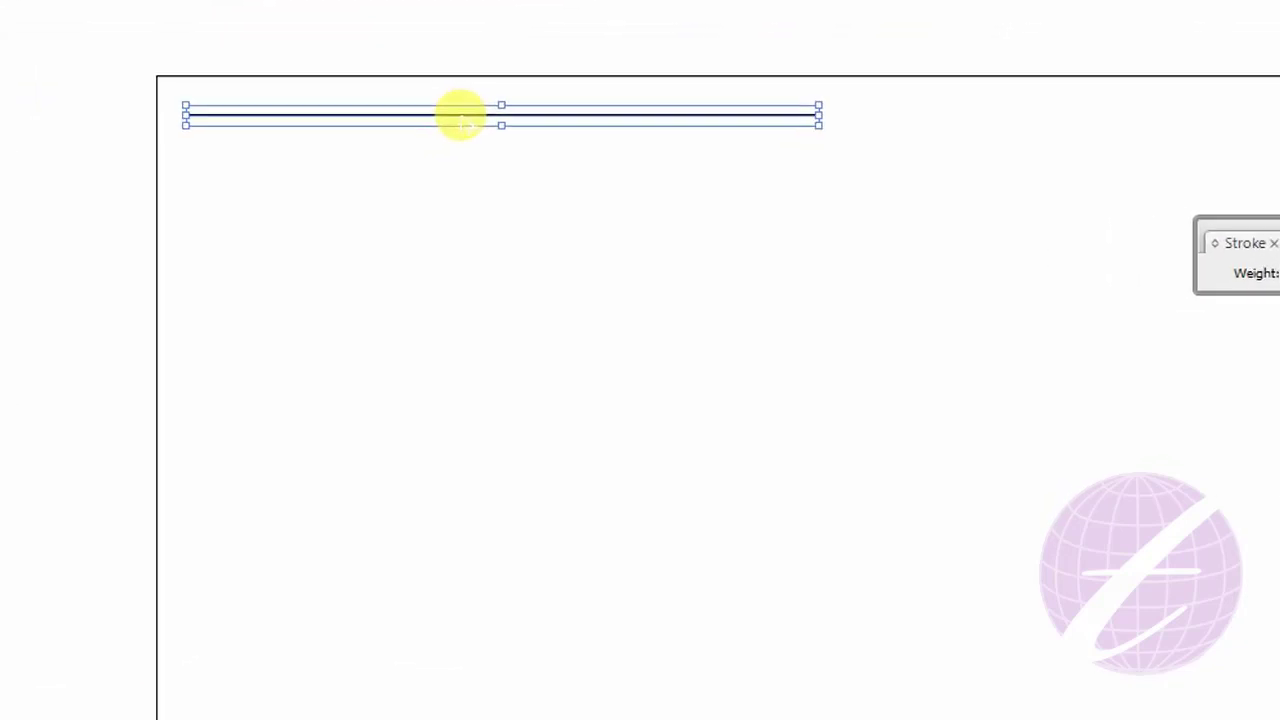
Alt-drag copies of the line below the original and select the third line.
drag(431, 75, 455, 198)
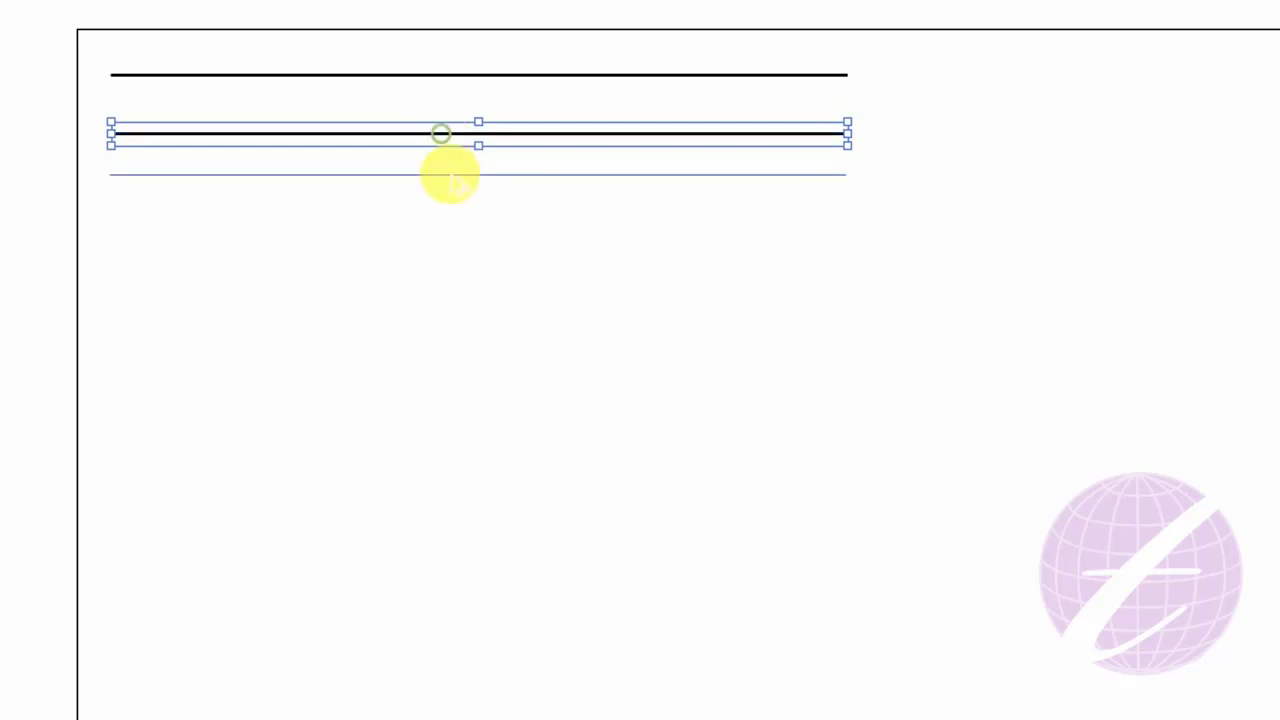
click(471, 246)
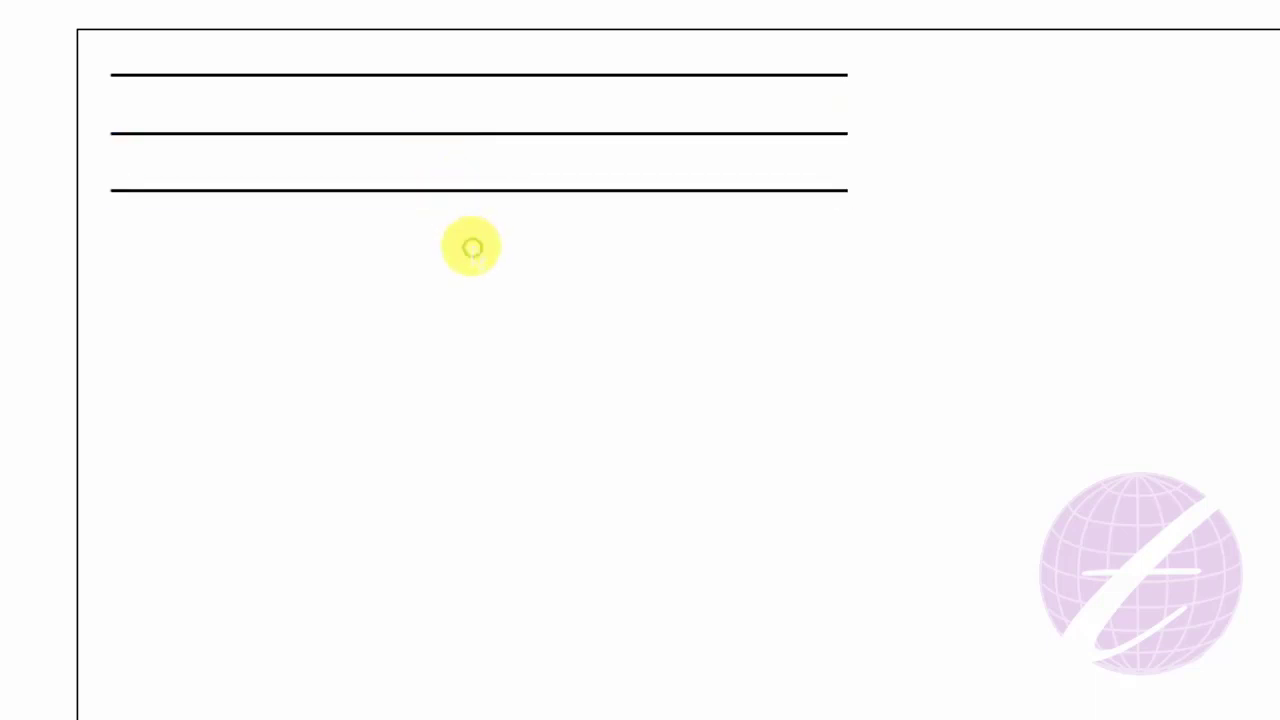
drag(451, 240, 420, 166)
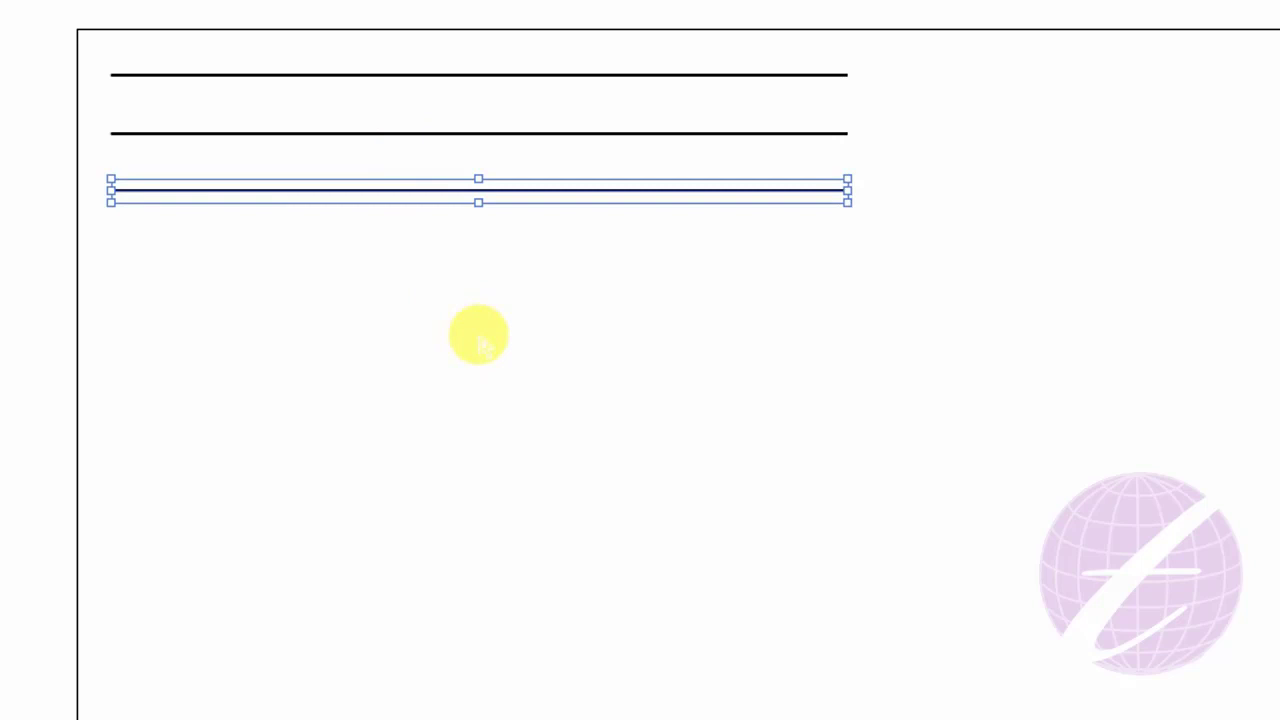
key(a)
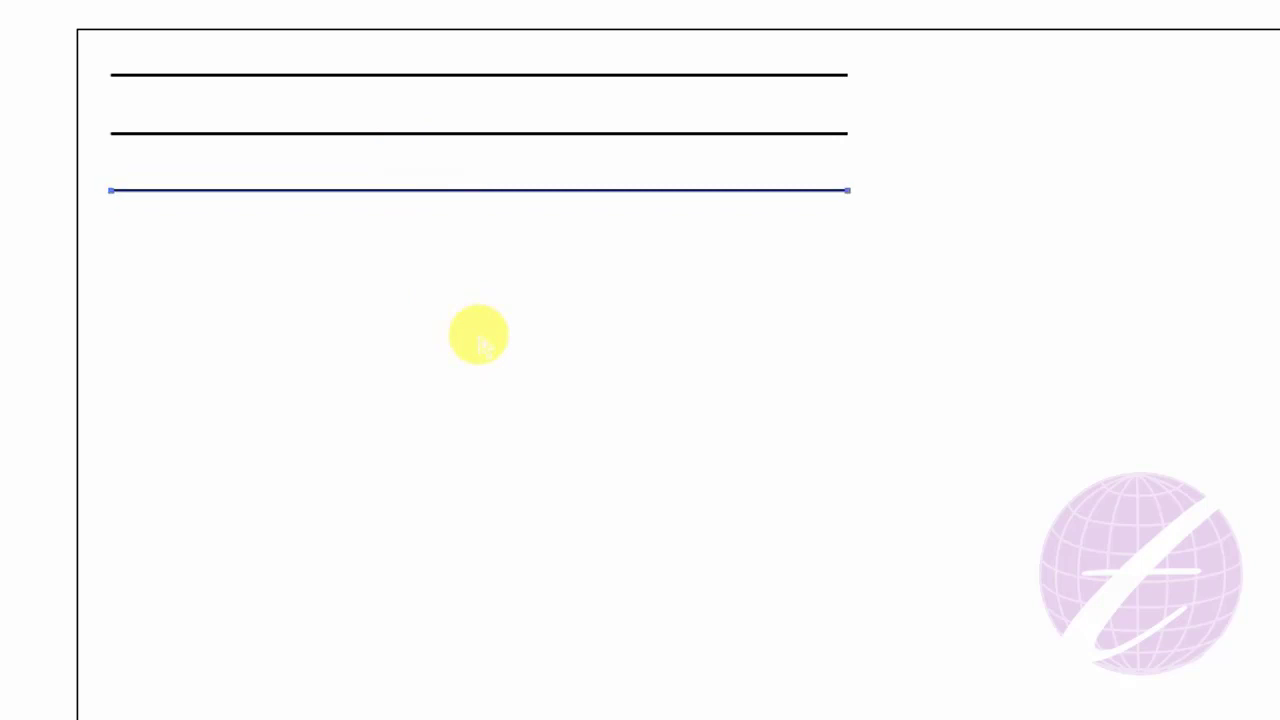
key(ctrl+v)
key(v)
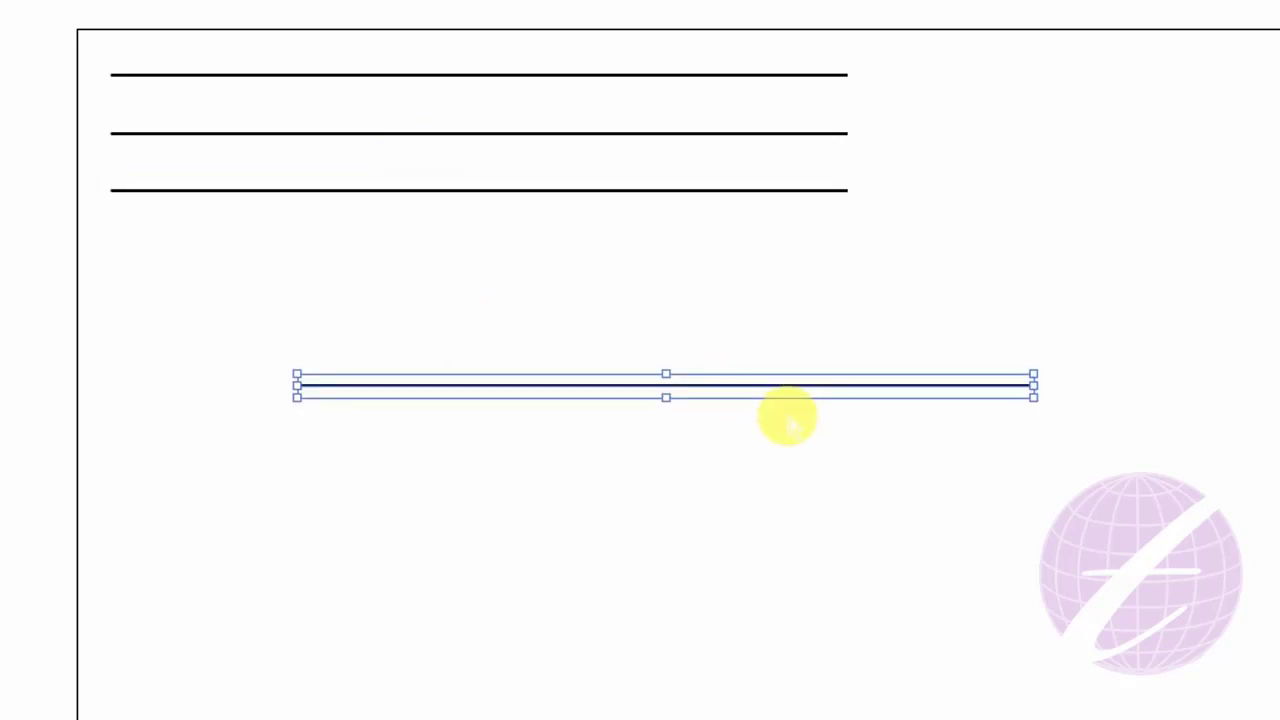
key(ctrl+z)
key(a)
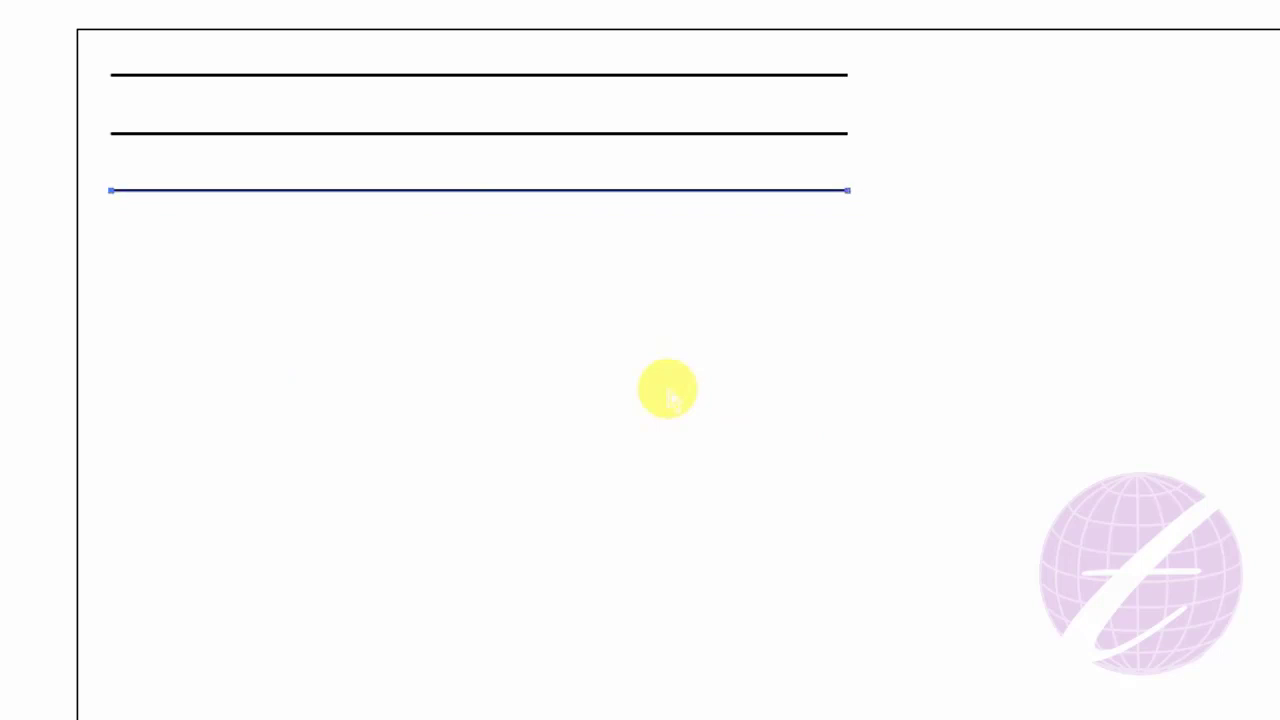
key(v)
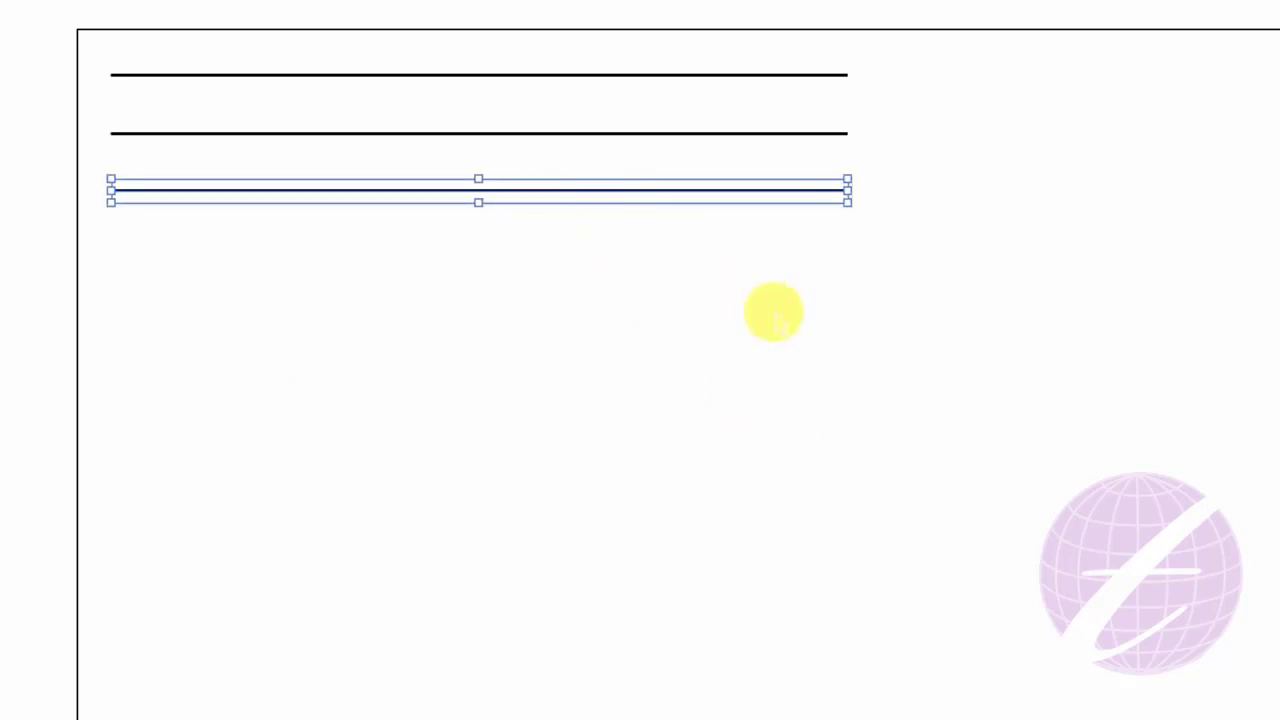
Paste a copy of the third line in front and nudge it down; General Preferences shows a 0.0014 in increment.
key(ctrl+c)
key(ctrl+f)
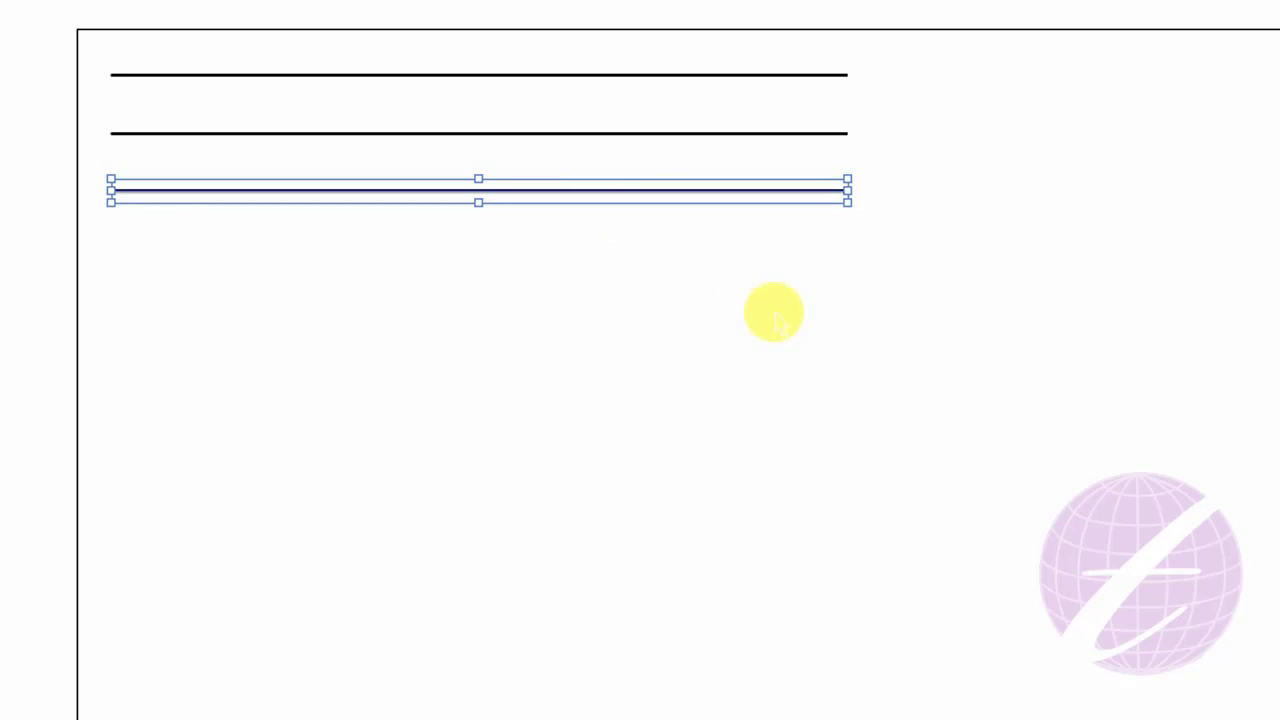
key(Down)
key(Down)
key(Down)
key(Down)
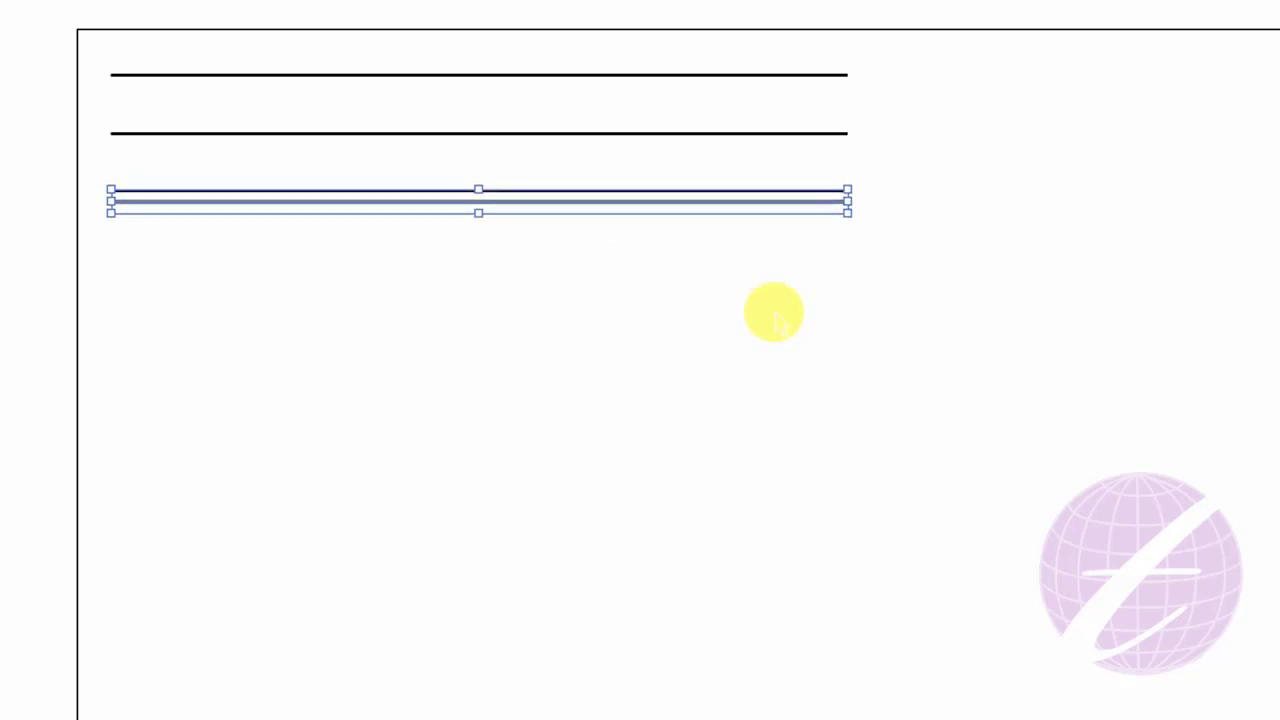
key(Down)
key(Down)
key(Down)
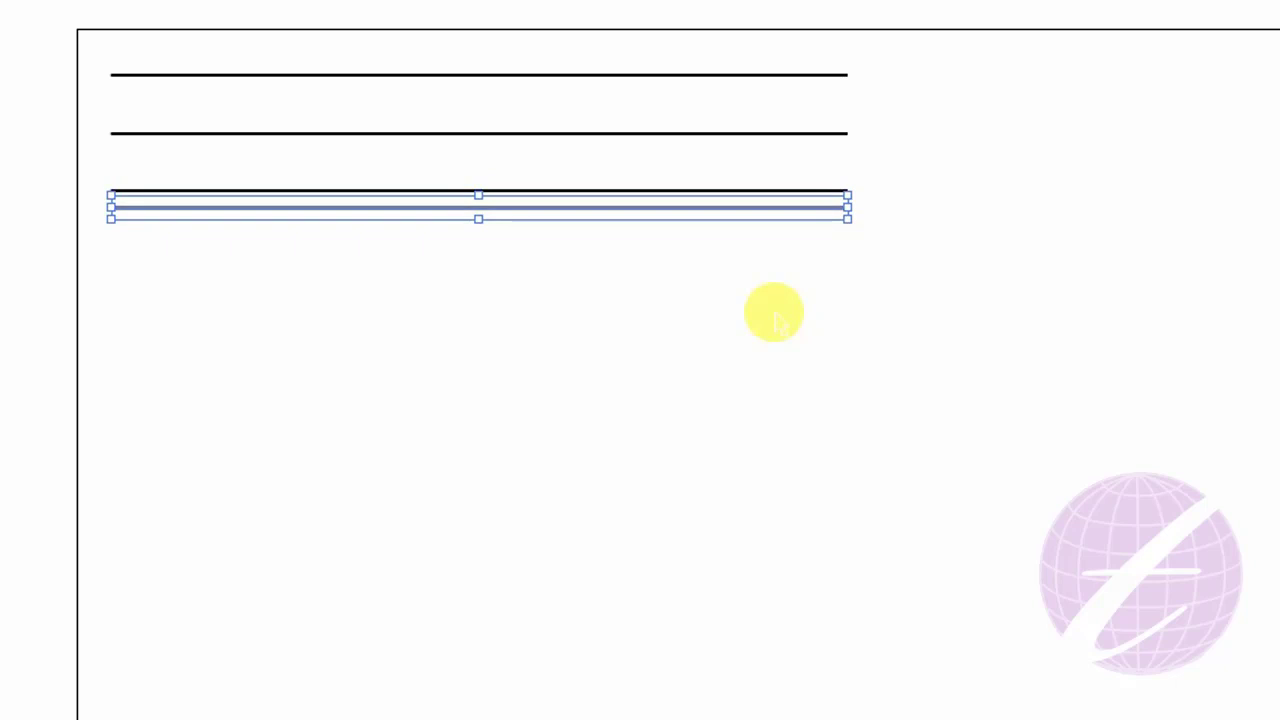
key(Down)
key(Down)
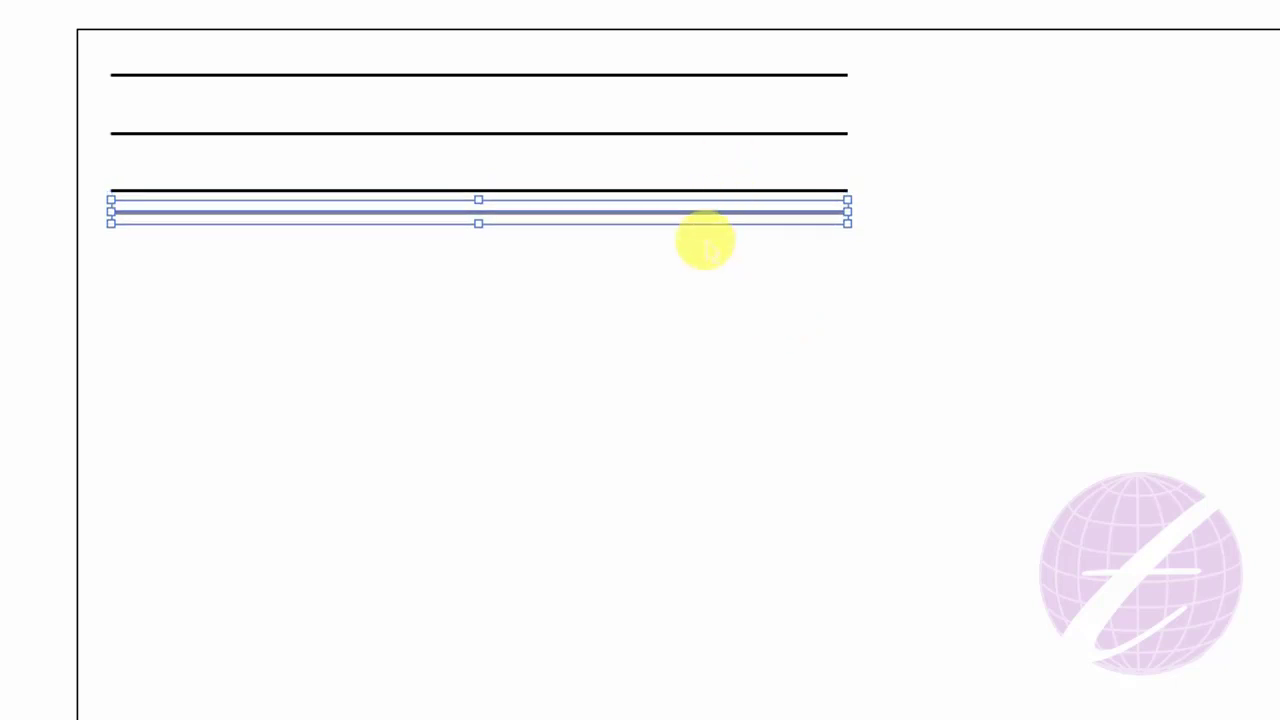
key(ctrl+k)
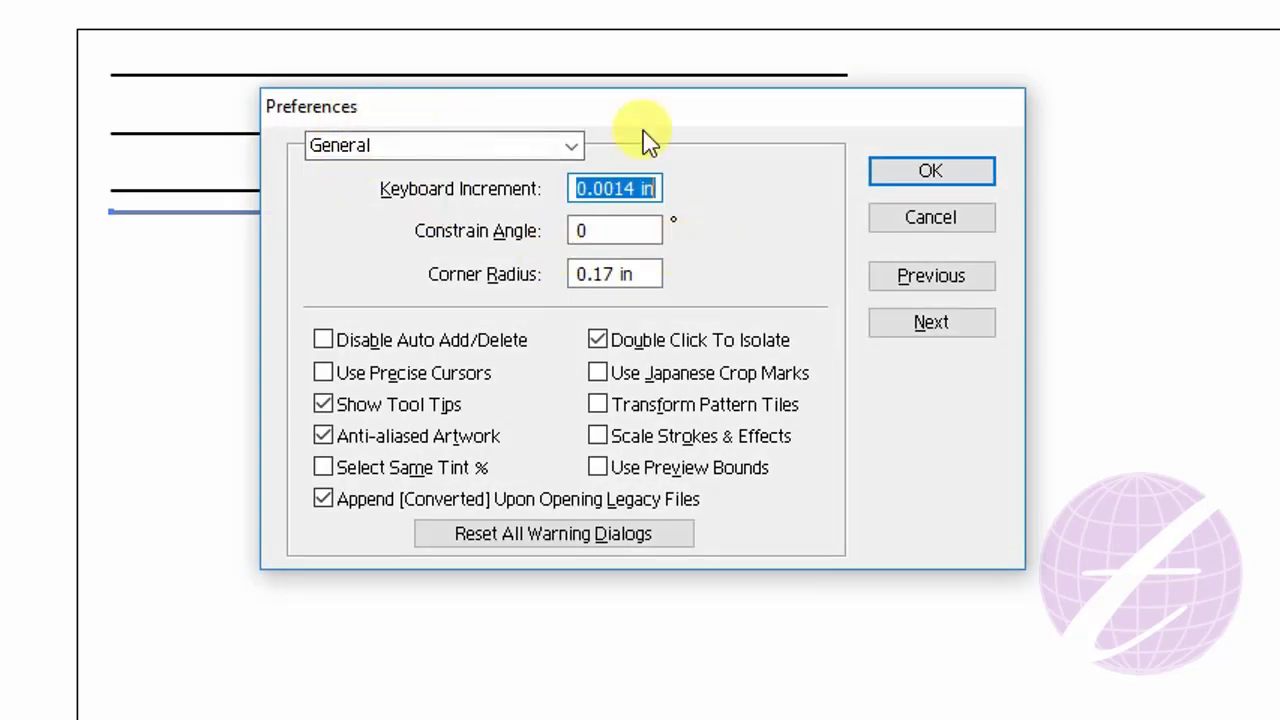
Change the General Preferences Keyboard Increment to 0.14 in.
click(918, 248)
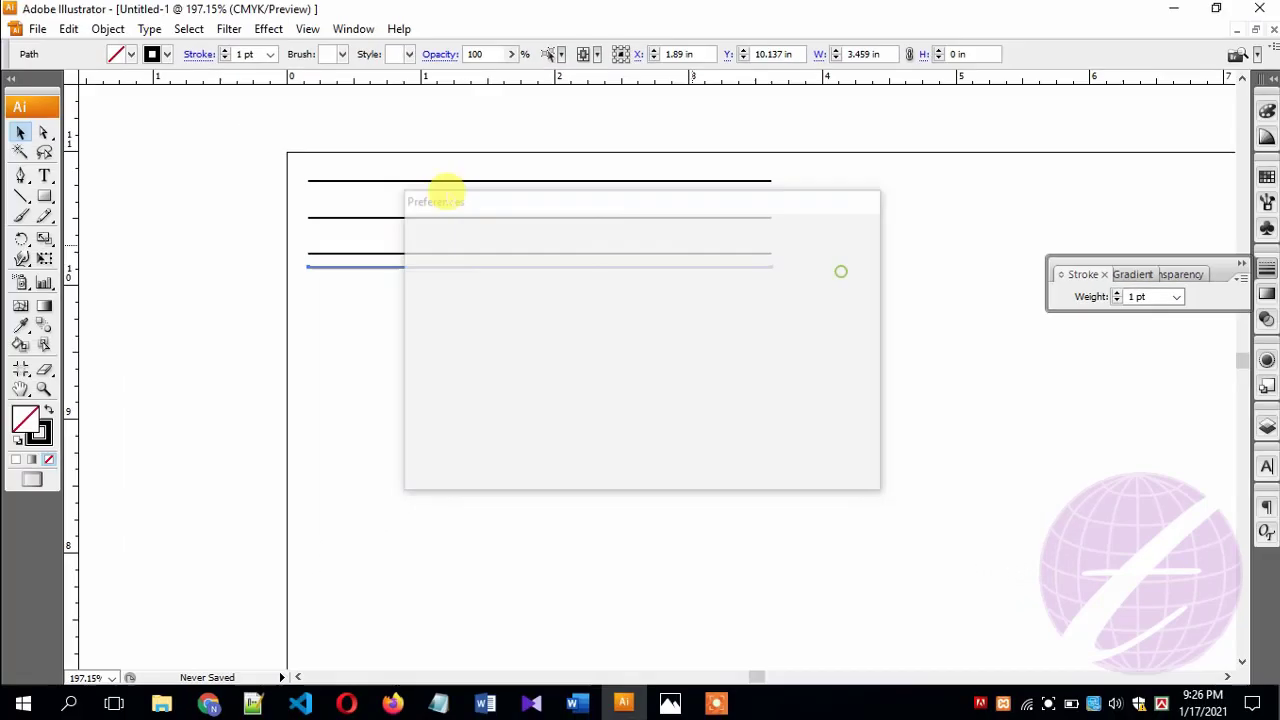
click(72, 31)
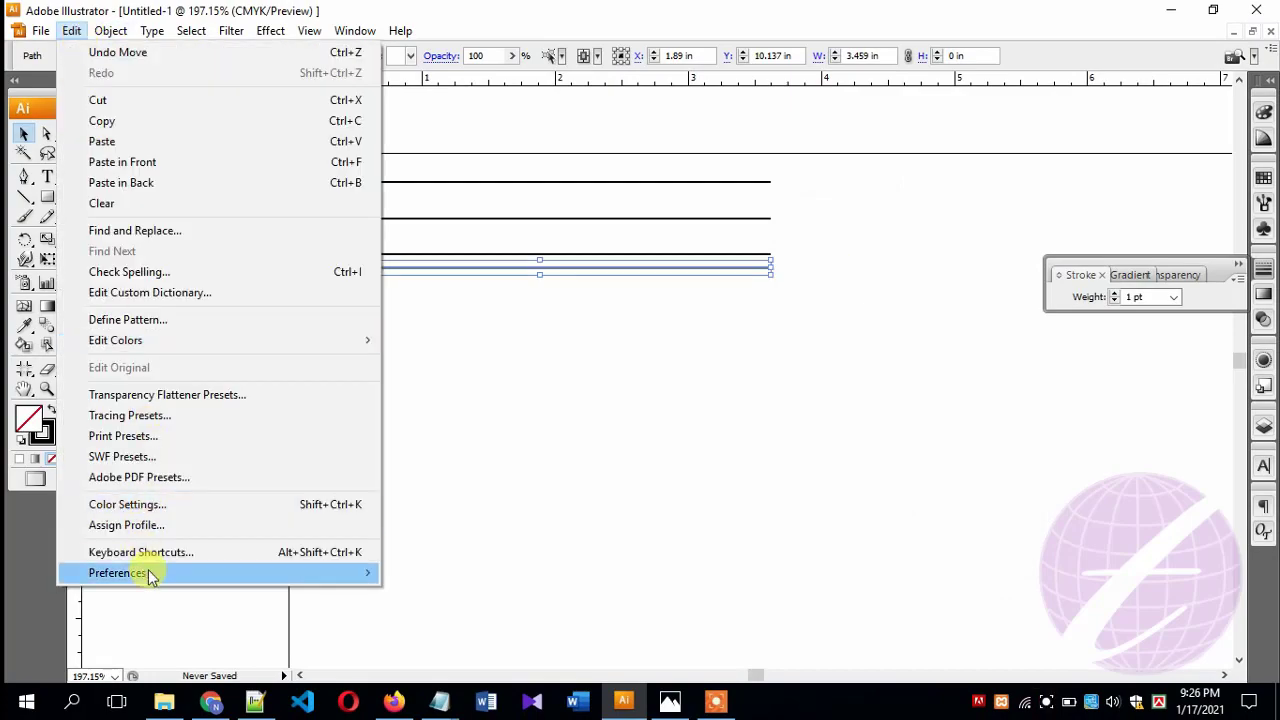
mouse_move(118, 572)
click(433, 368)
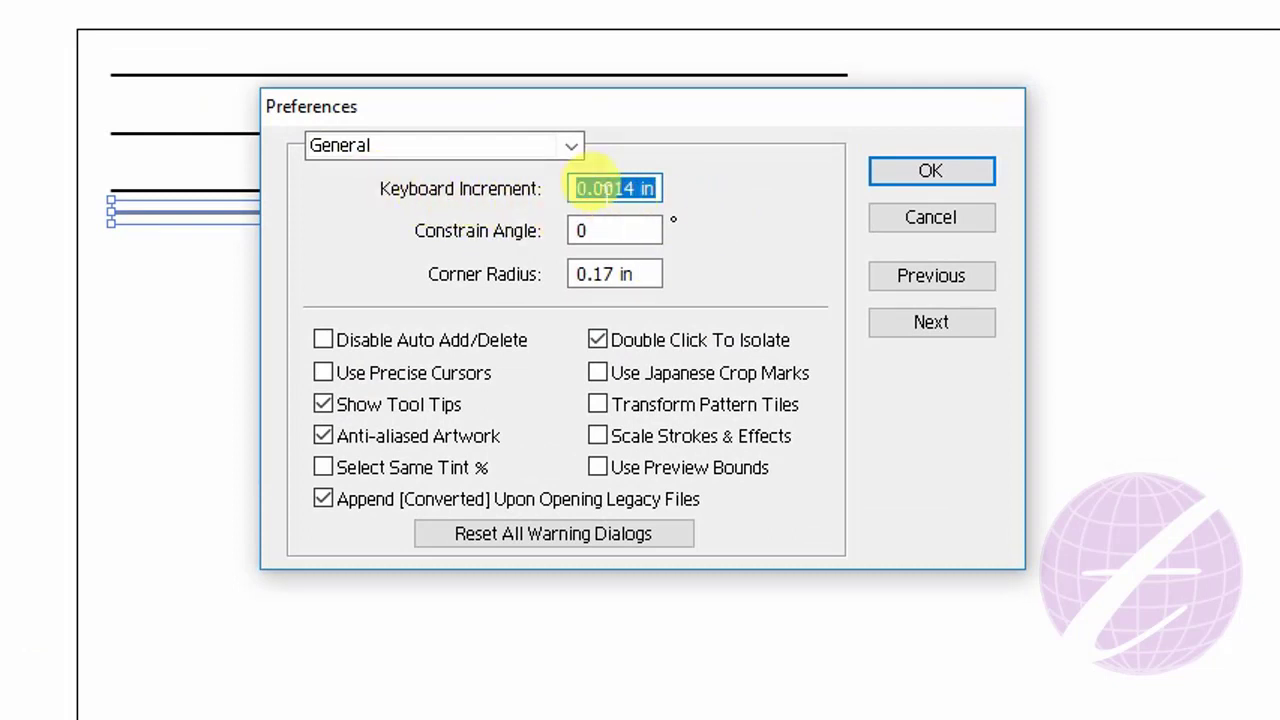
click(922, 220)
Duplicate the line downward twice with Alt+Shift+Down, giving six evenly spaced lines.
key(Down)
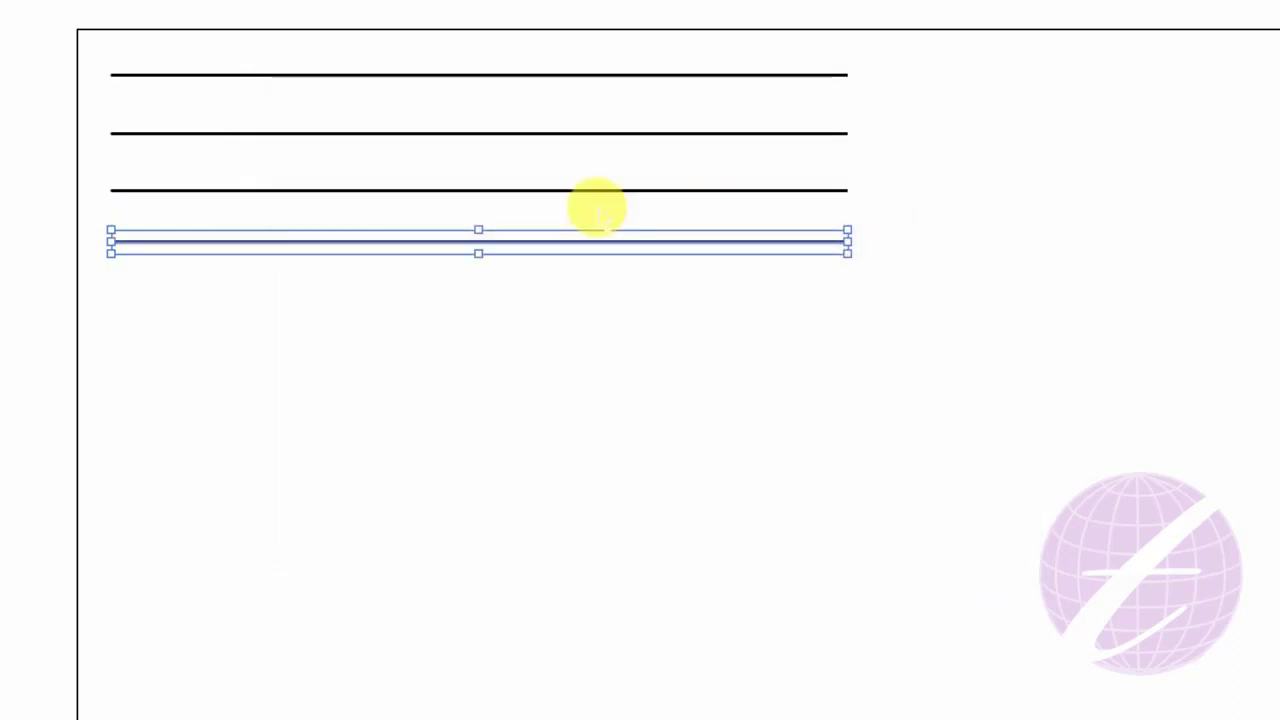
key(Down)
key(Down)
key(Up)
key(Up)
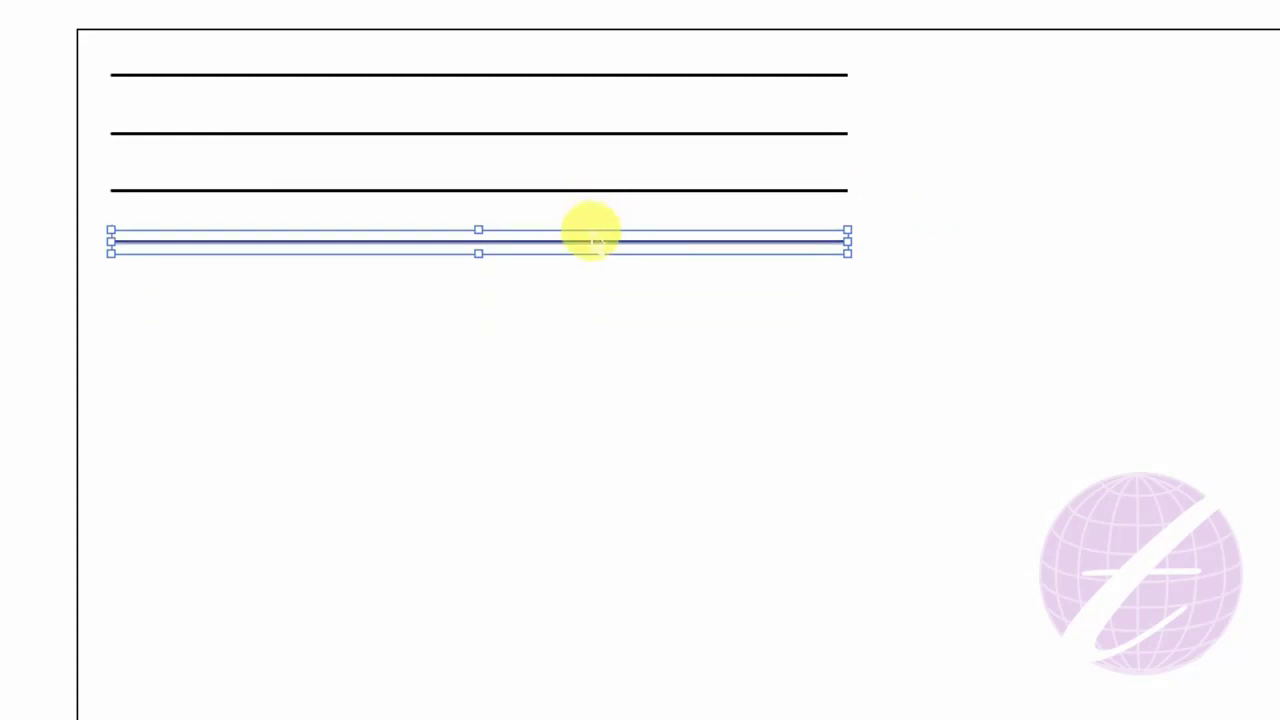
key(a)
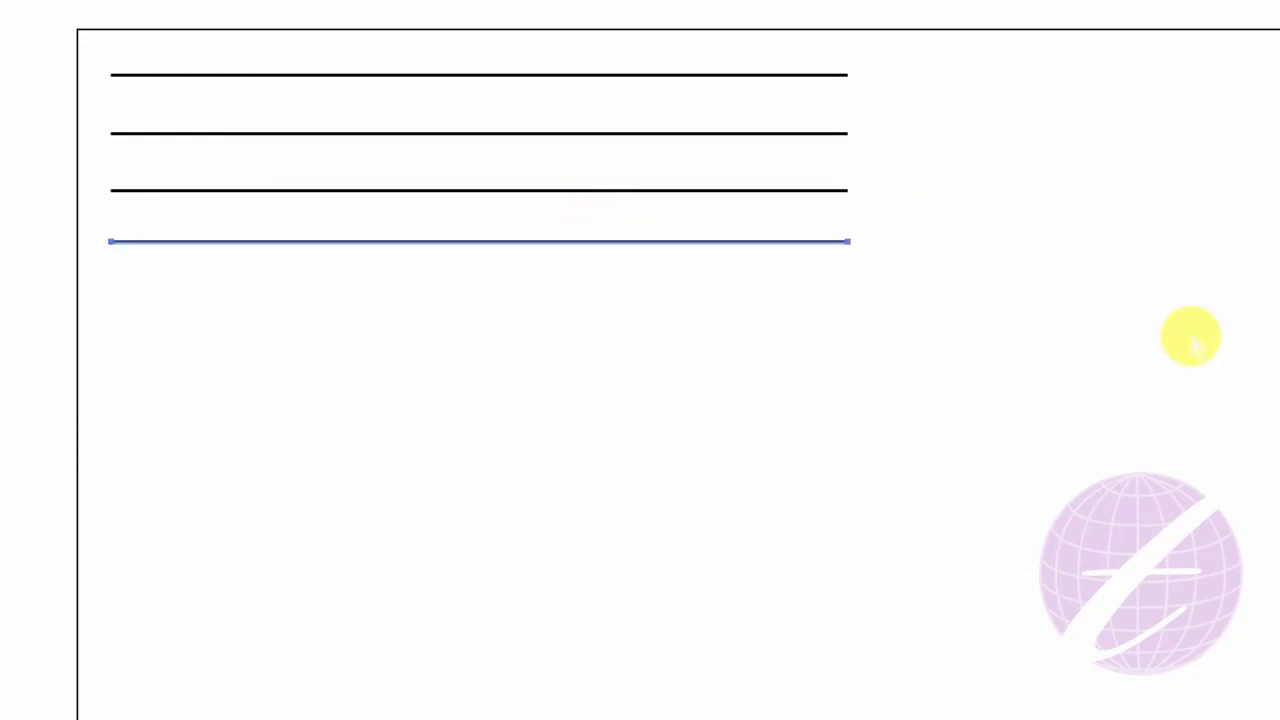
key(alt+shift+Down)
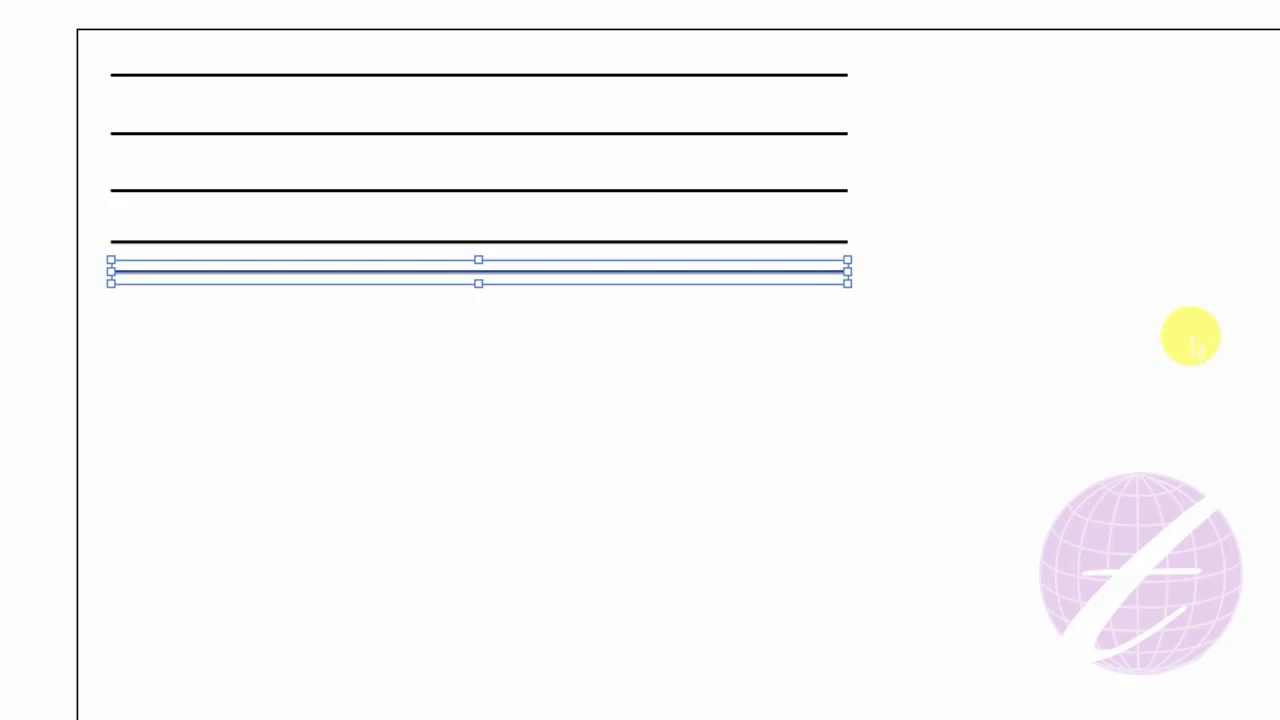
key(shift+Down)
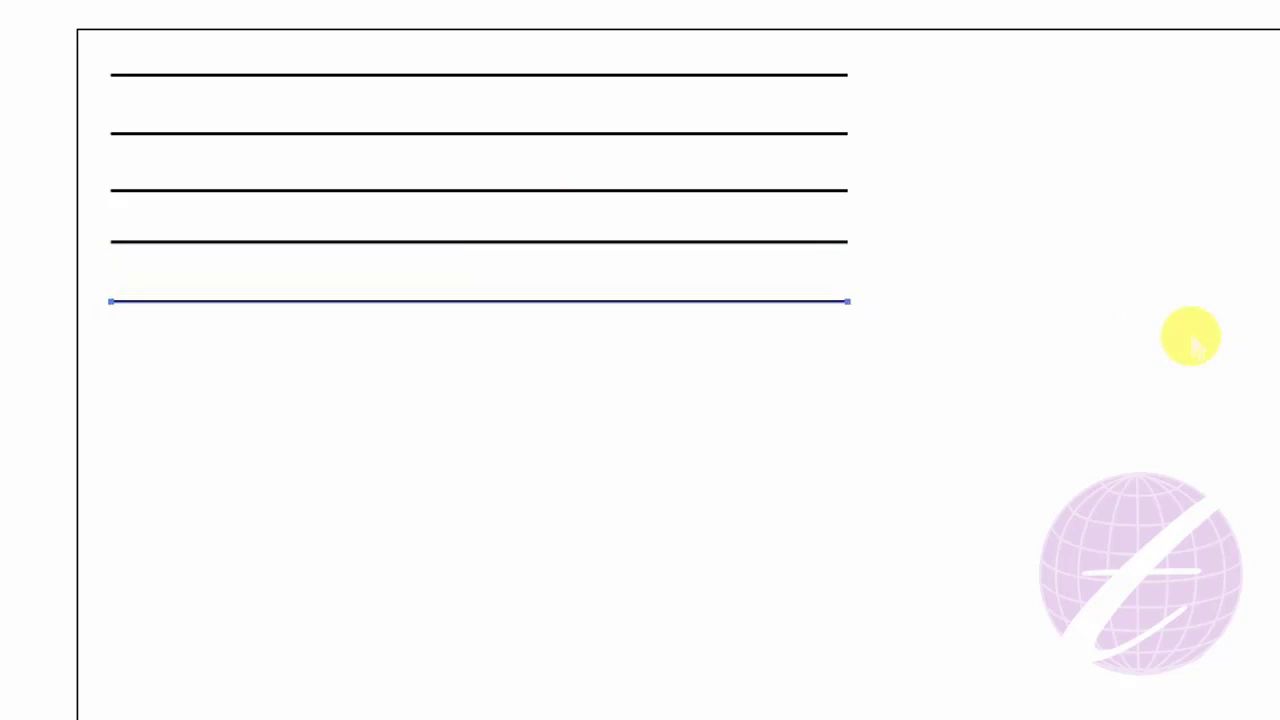
key(alt+shift+Down)
Deselect, glance at the calendar photo in Photos, and come back to Illustrator.
click(1190, 340)
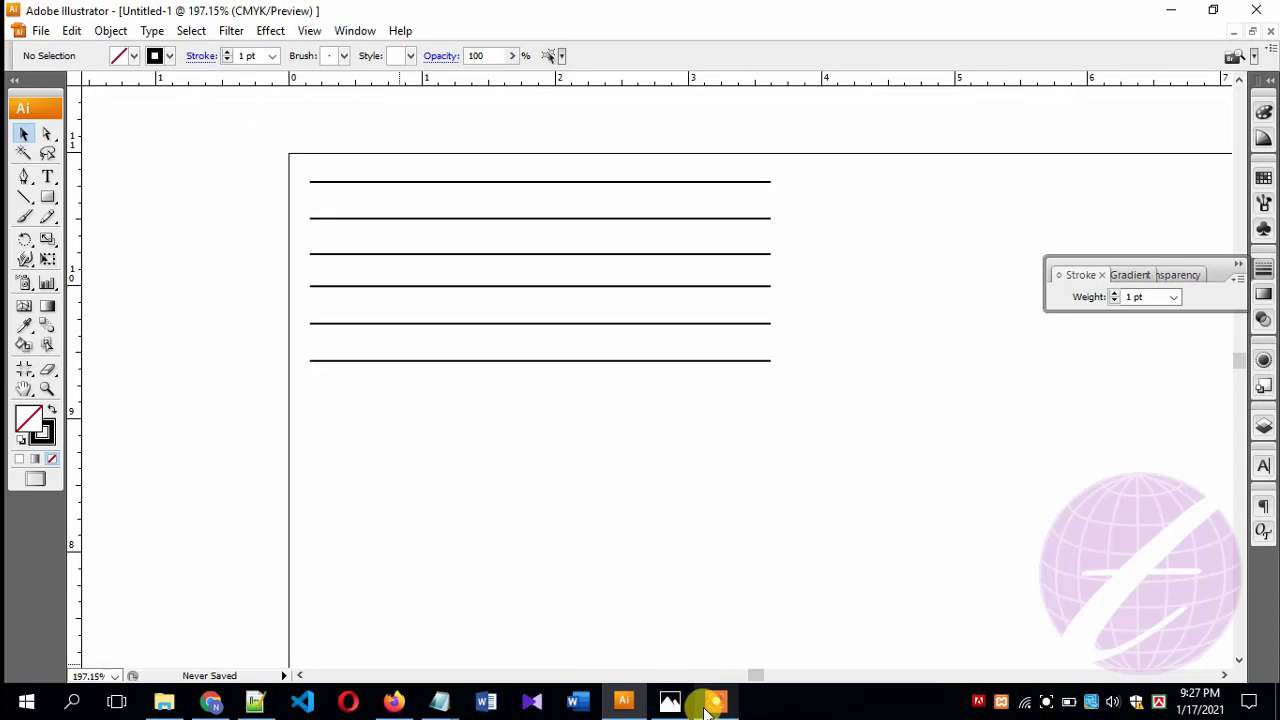
click(670, 702)
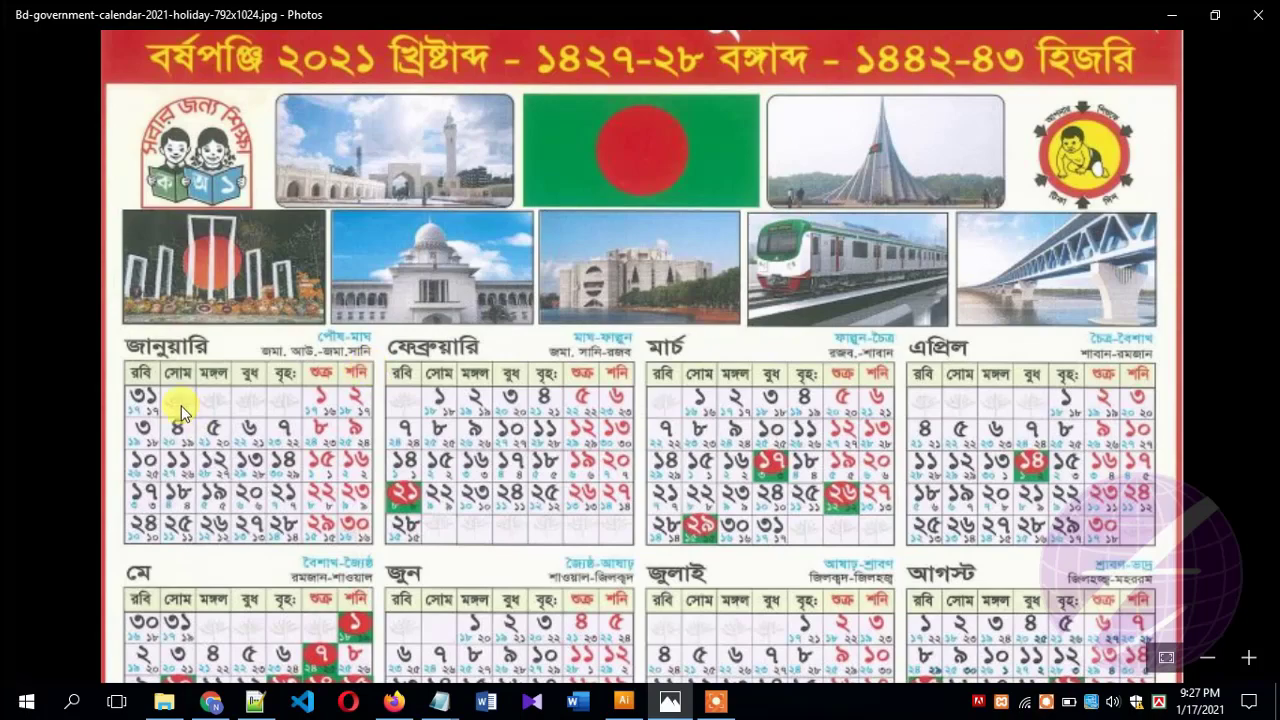
click(624, 701)
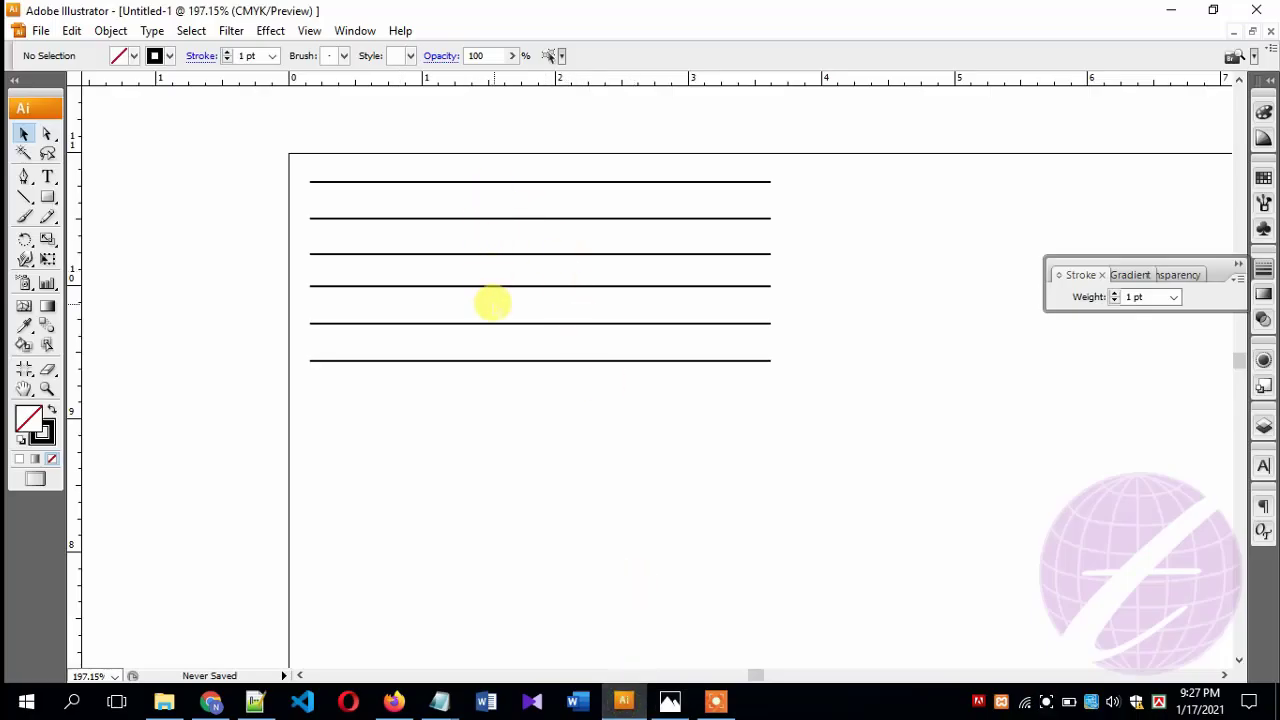
Add one more bottom line with Ctrl+D and draw a vertical line along the lines' left ends.
drag(494, 405, 472, 341)
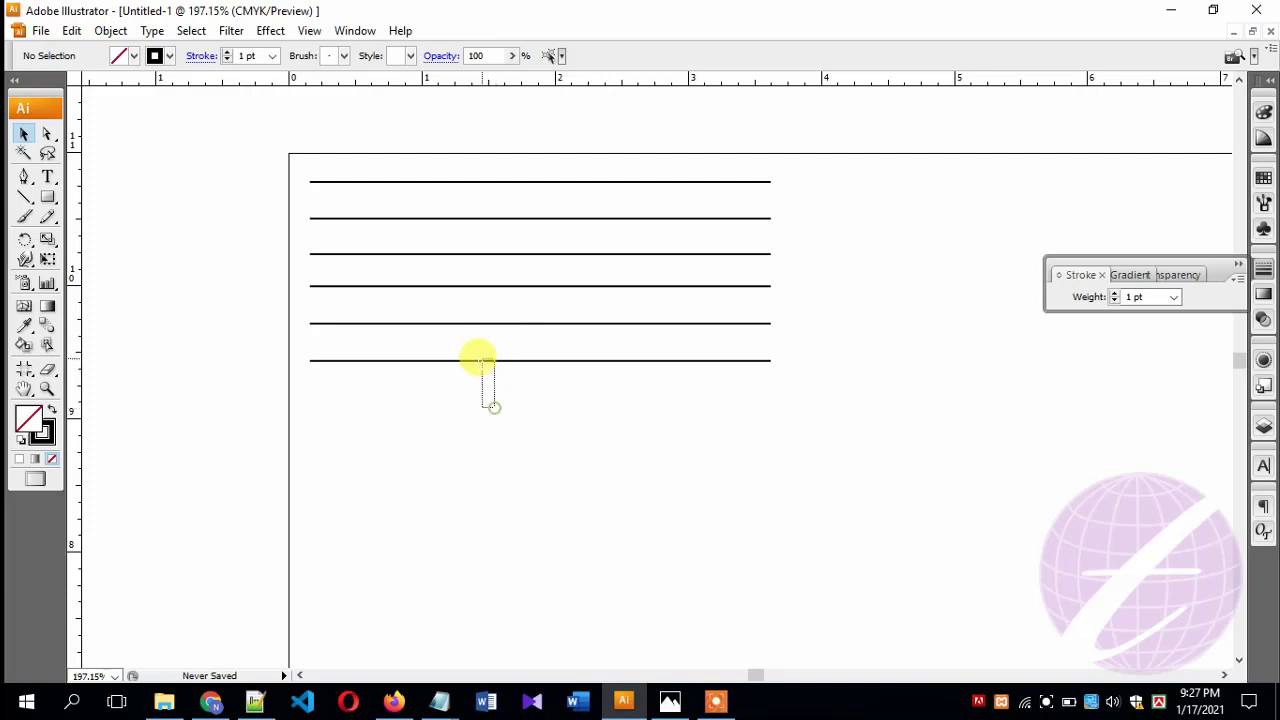
key(ctrl+d)
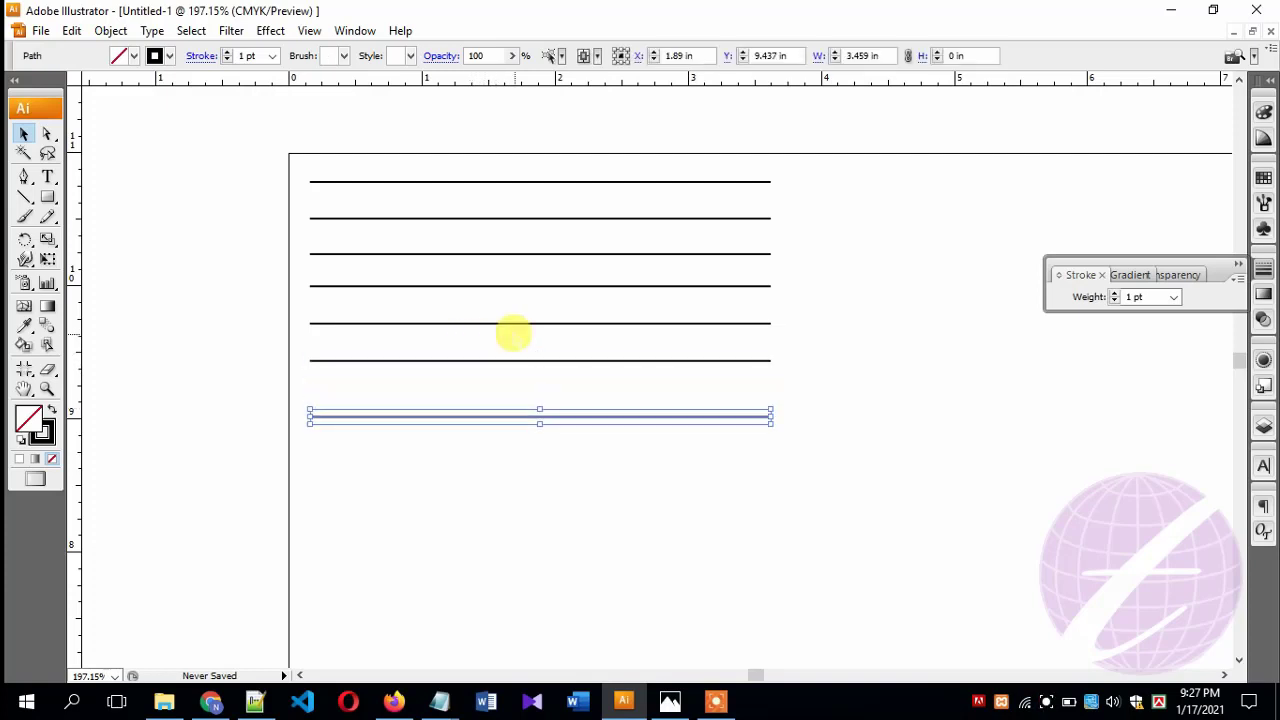
click(814, 224)
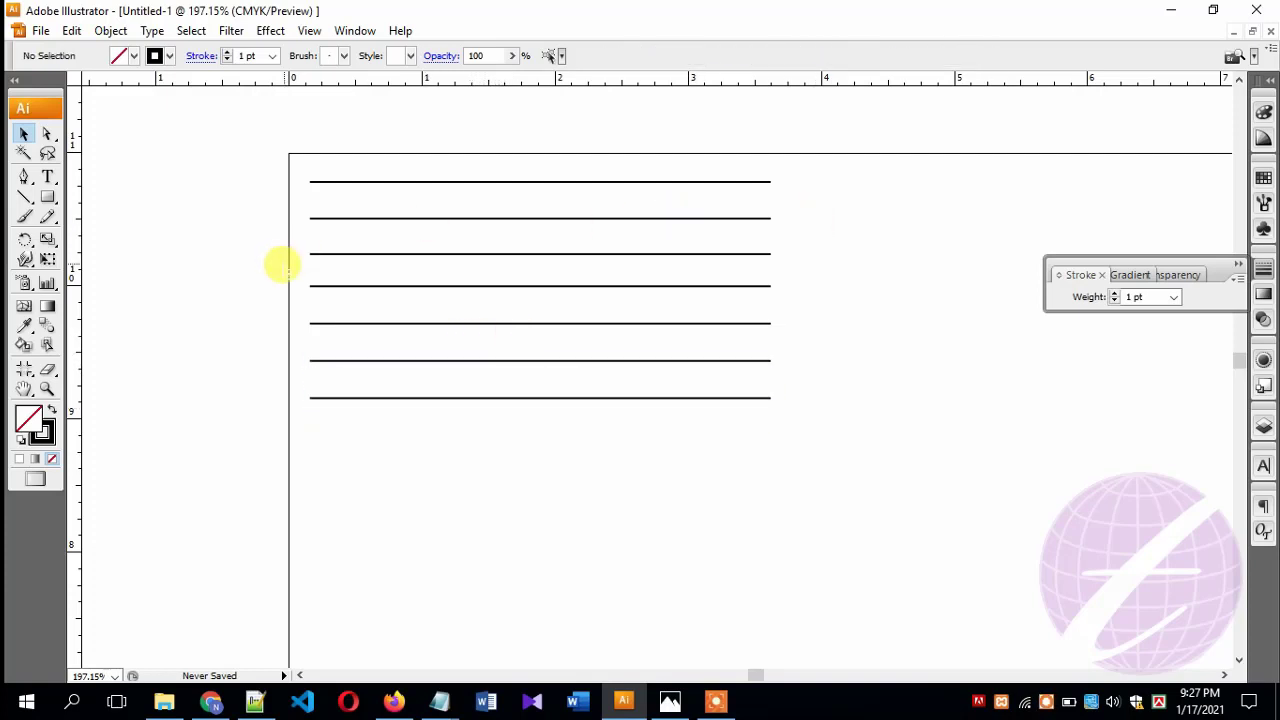
click(24, 197)
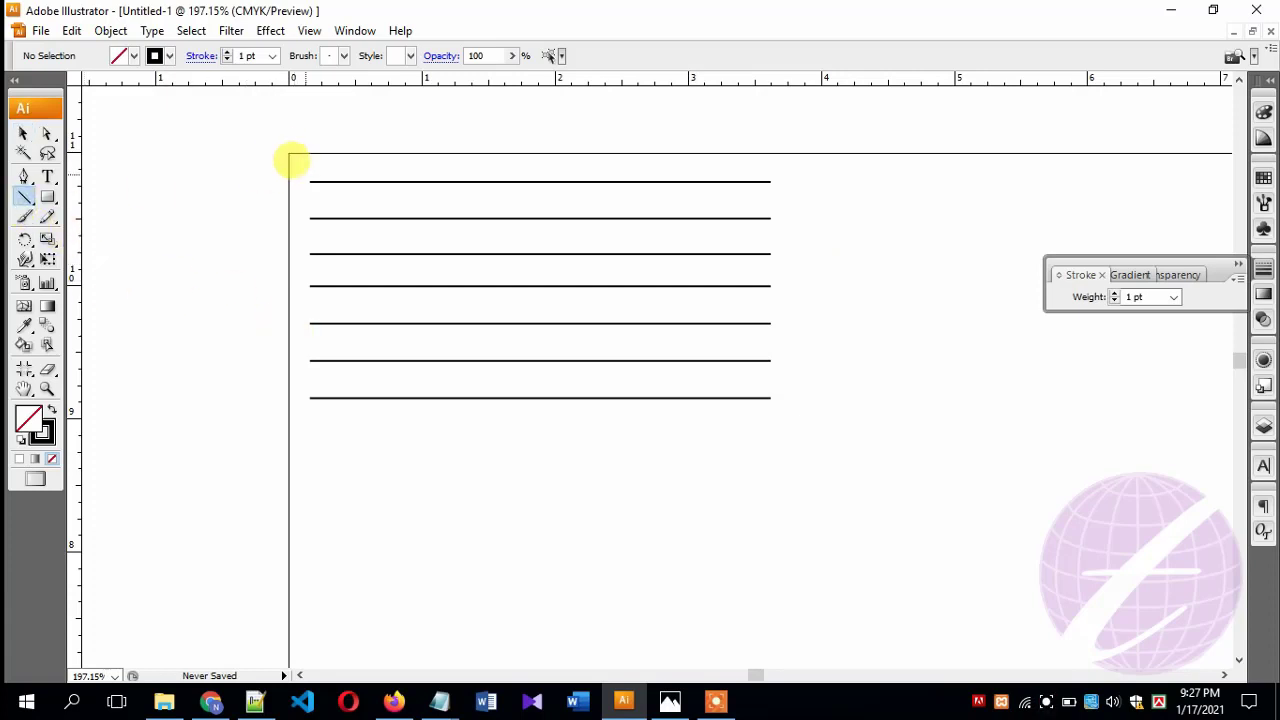
drag(297, 183, 306, 366)
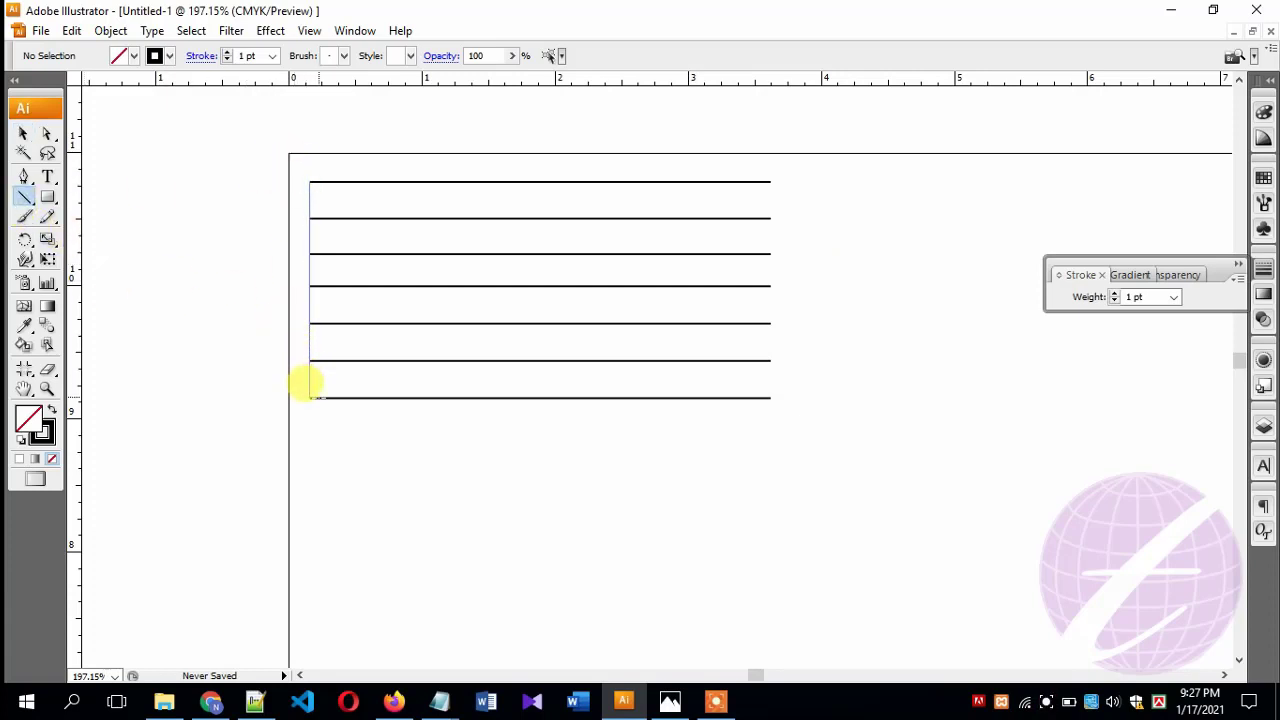
click(24, 133)
click(444, 436)
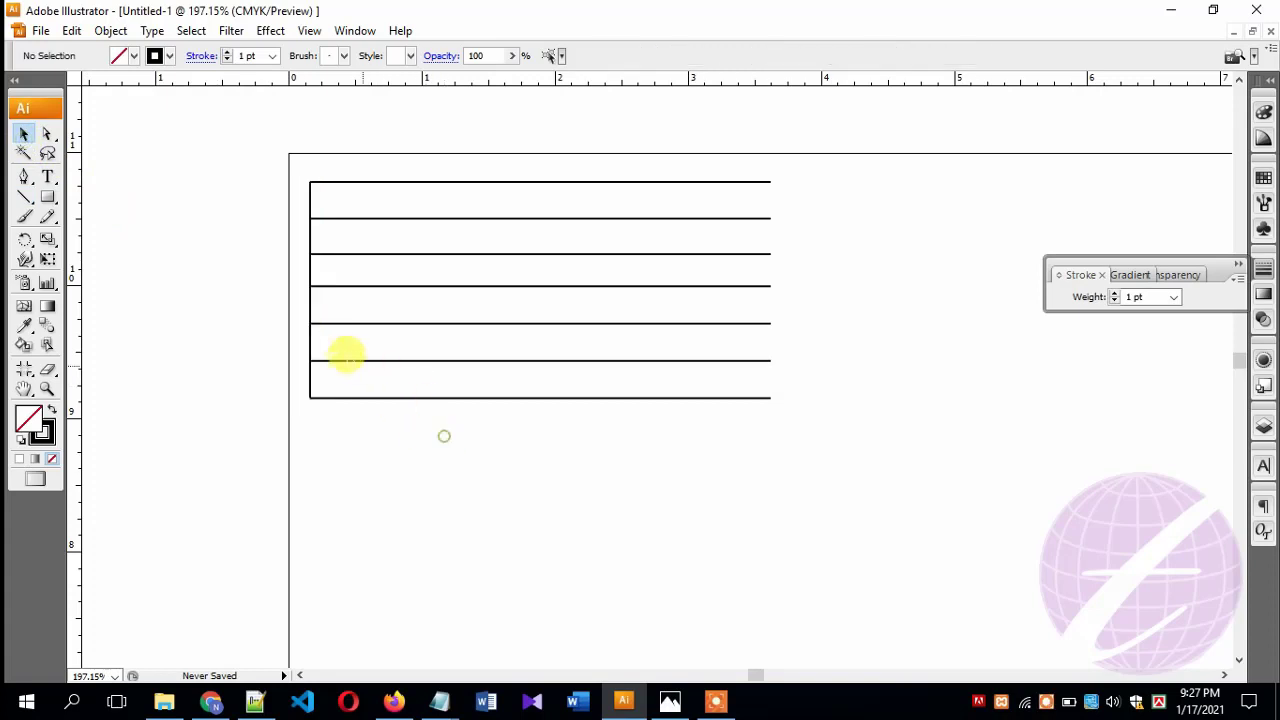
click(331, 307)
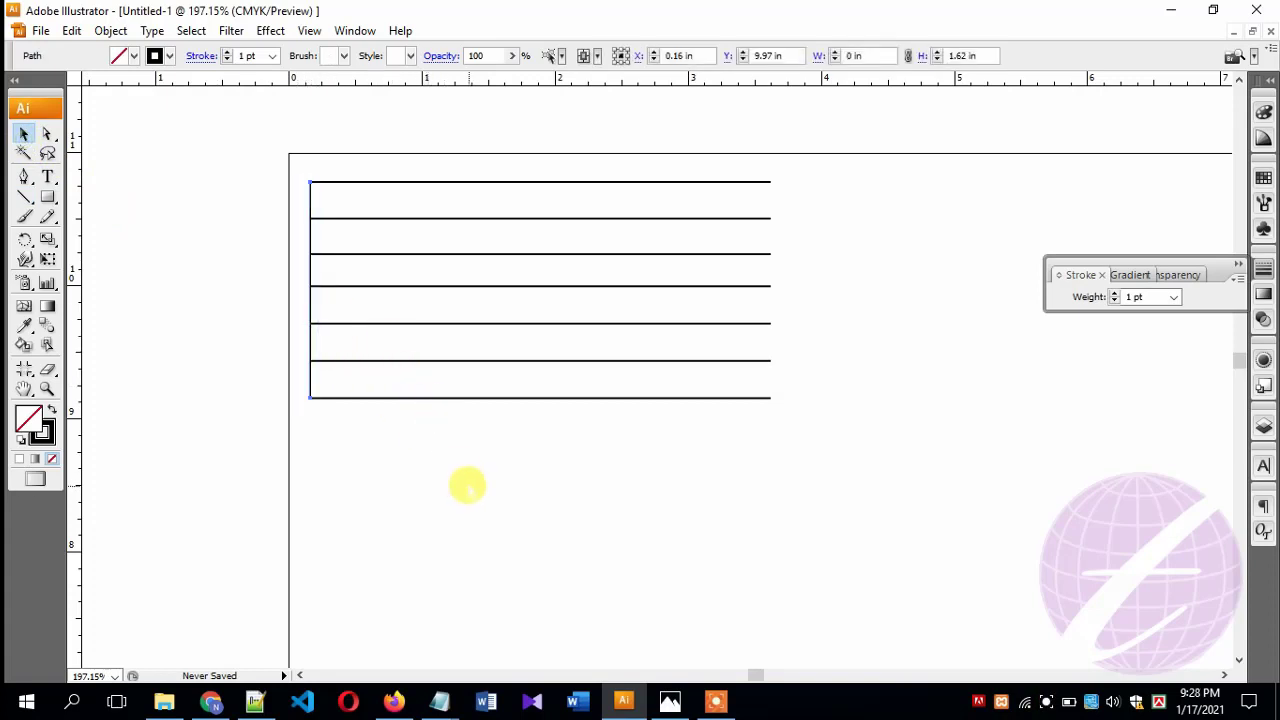
Copy the vertical line rightward step by step to form seven columns.
key(alt+shift+Right)
key(shift+Right)
key(alt+shift+Right)
key(shift+Right)
key(alt+shift+Right)
key(shift+Right)
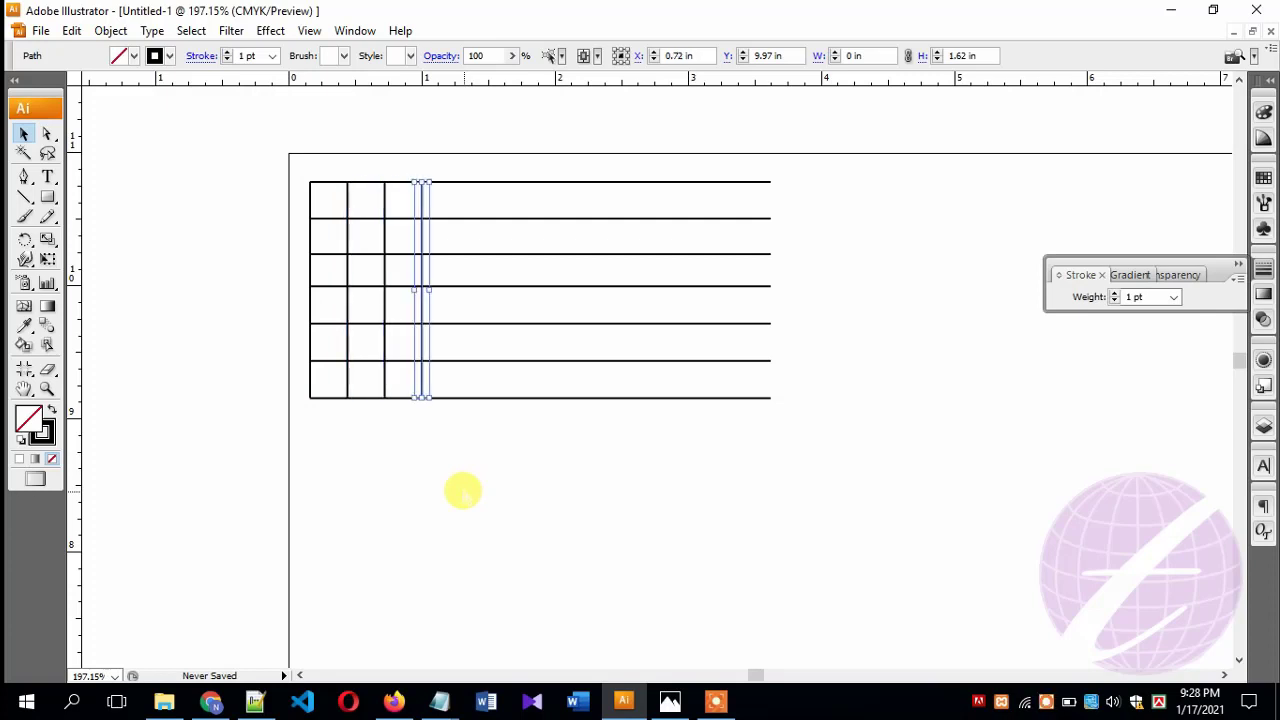
key(ctrl+d)
key(ctrl+d)
key(ctrl+d)
key(ctrl+d)
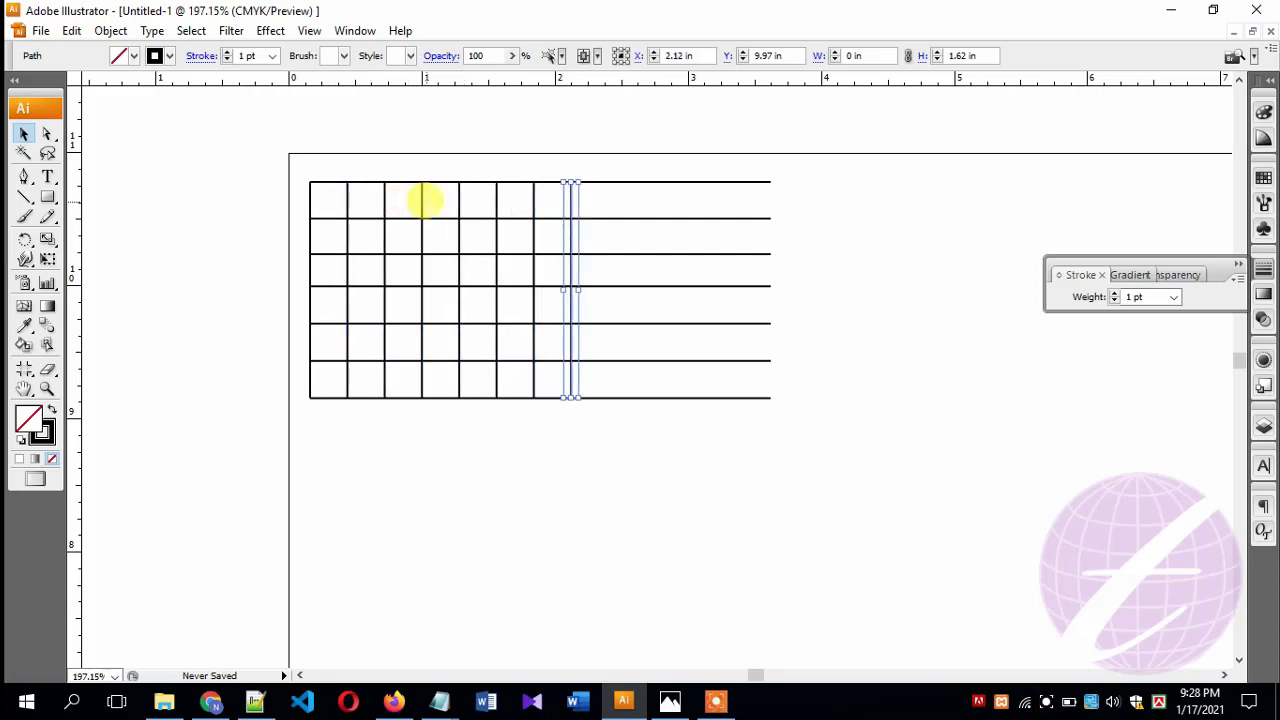
Delete the horizontal line ends overhanging past the last column.
click(703, 529)
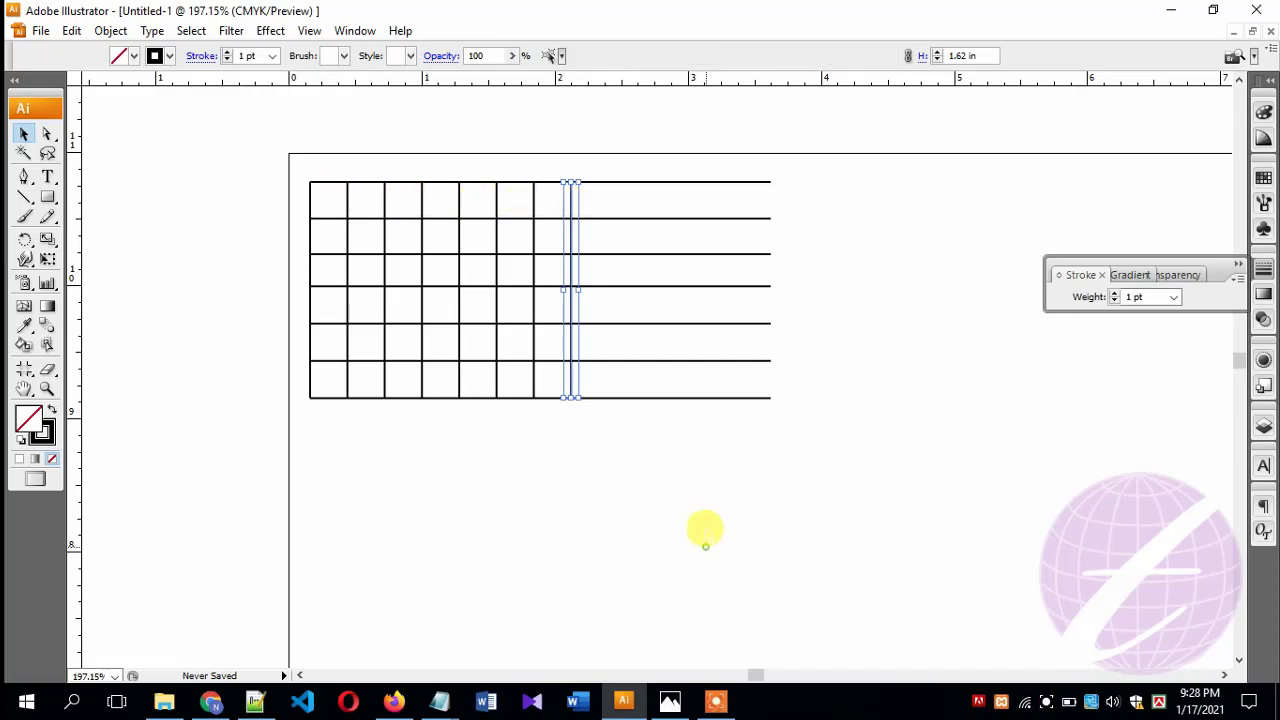
drag(750, 509, 631, 160)
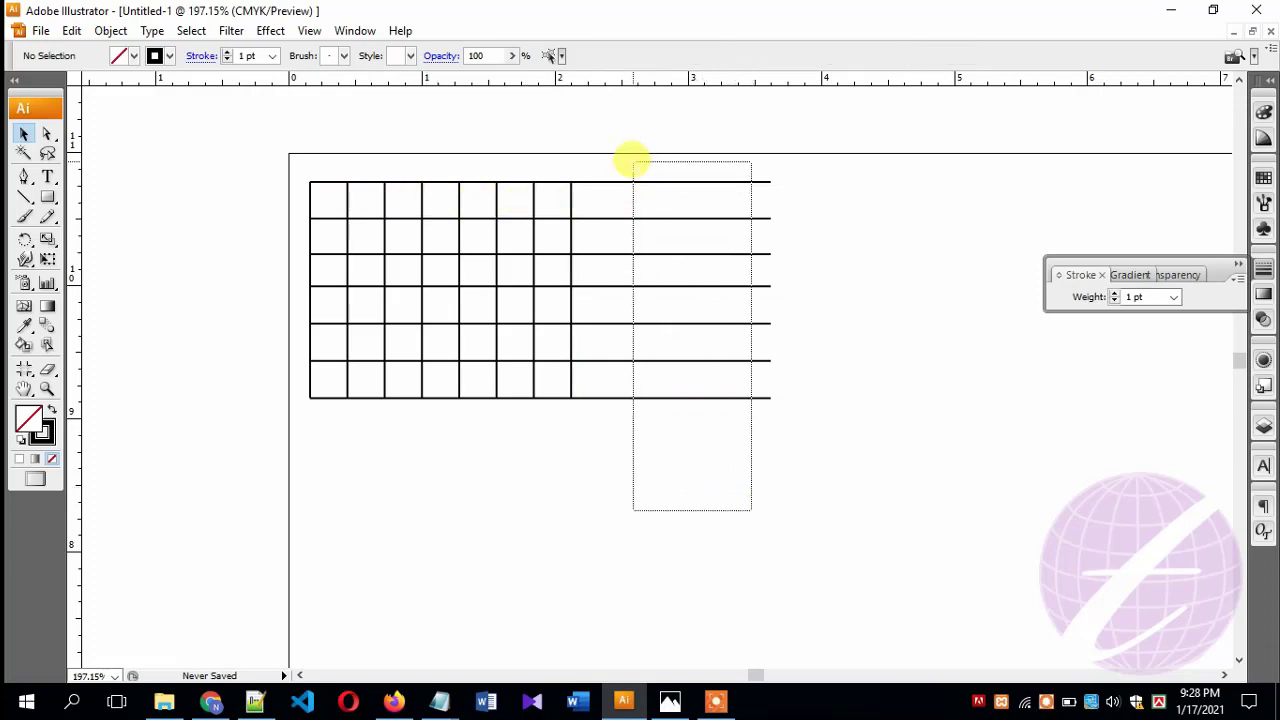
shift+click(754, 271)
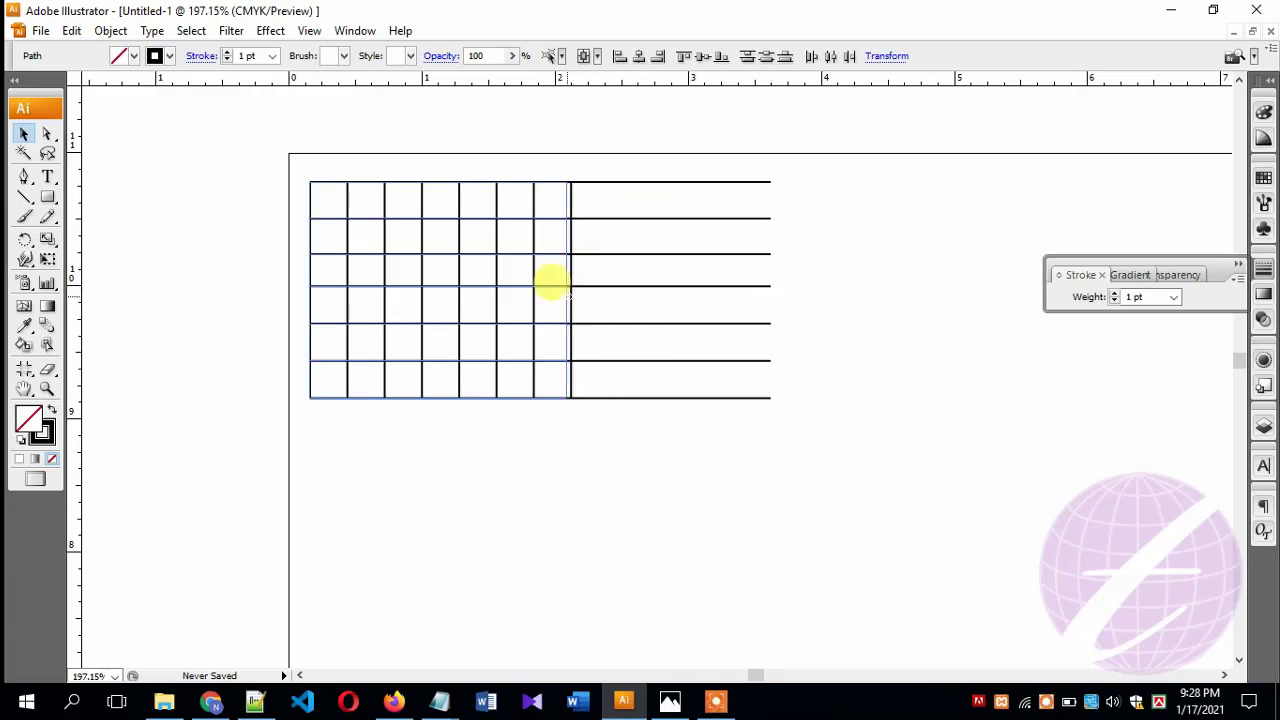
key(Delete)
click(594, 437)
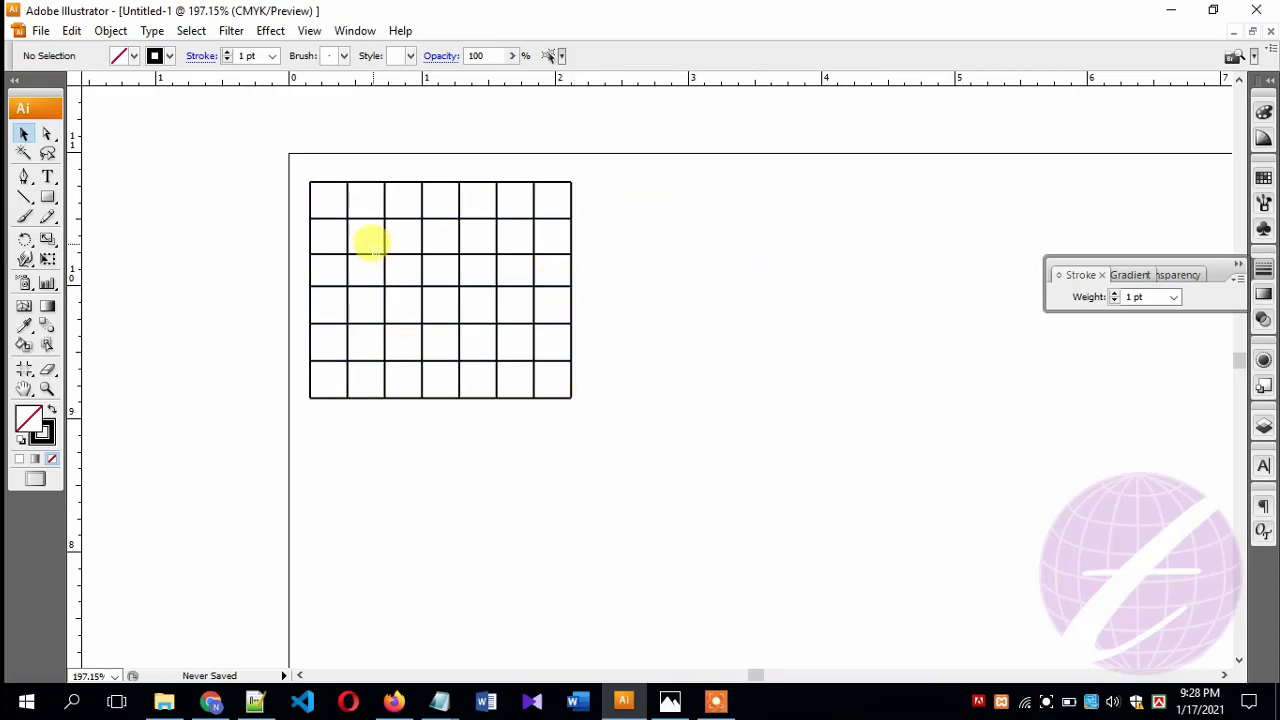
Zoom into the grid and draw a text frame in the empty area to its right.
mouse_move(292, 161)
mouse_down()
mouse_move(583, 447)
mouse_move(586, 434)
mouse_up()
drag(674, 269, 528, 285)
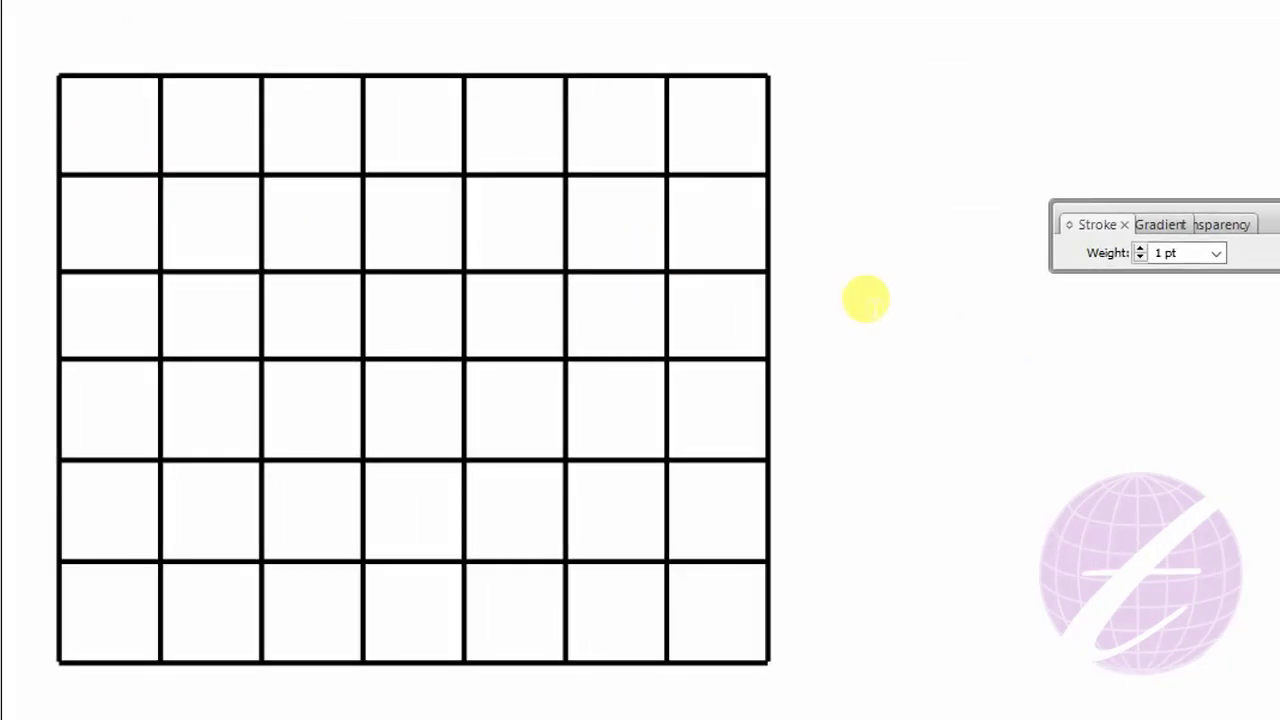
drag(903, 225, 305, 215)
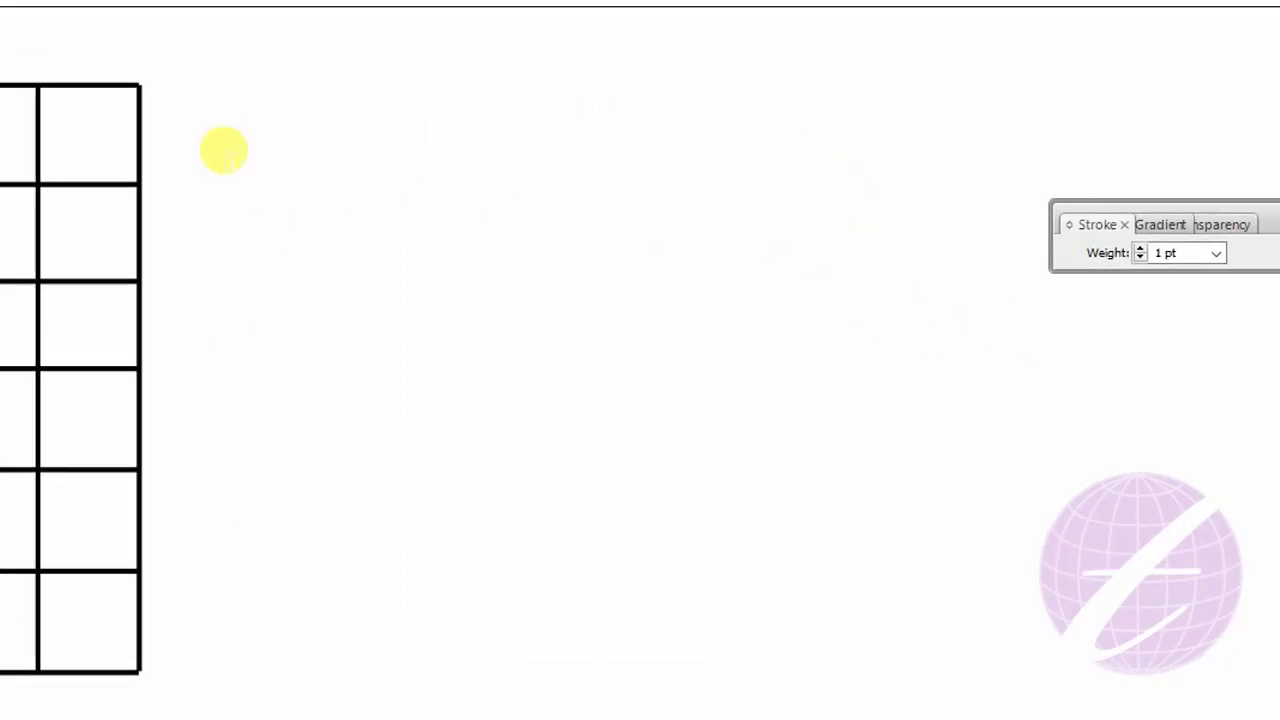
mouse_move(178, 104)
mouse_down()
mouse_move(843, 648)
mouse_move(904, 647)
mouse_up()
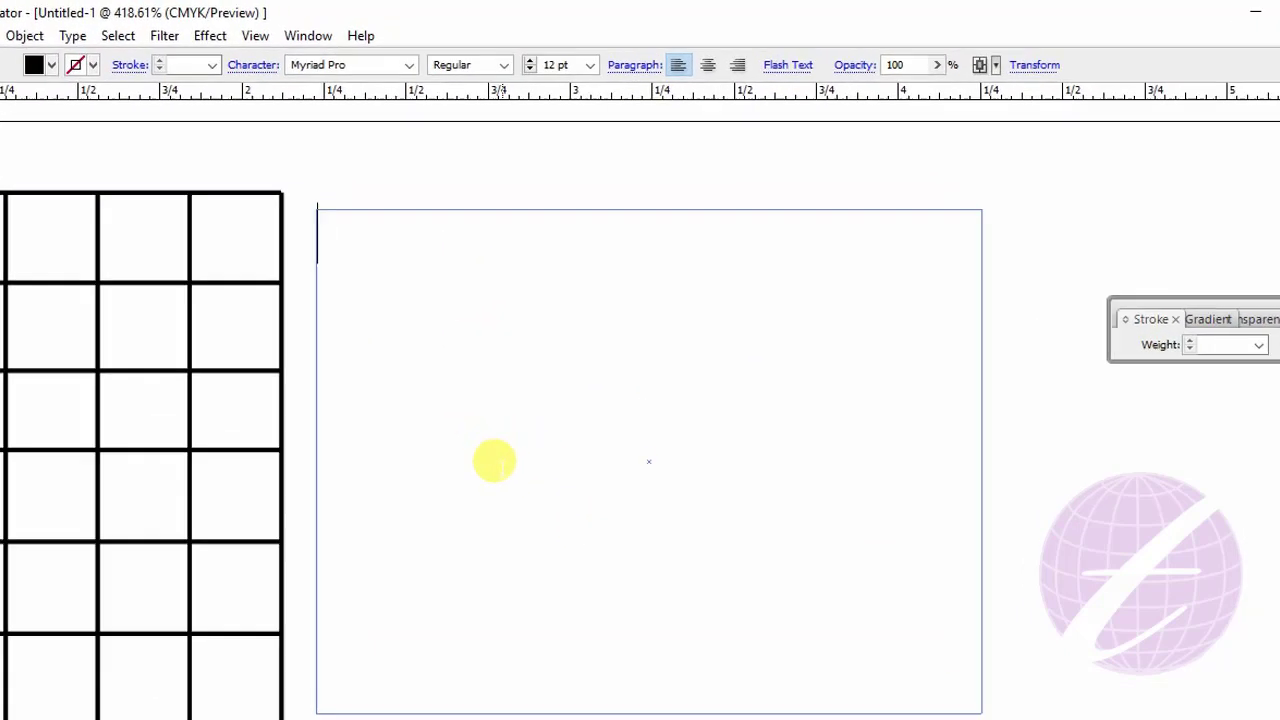
Set the text frame's font to SutonnyMJ.
click(380, 66)
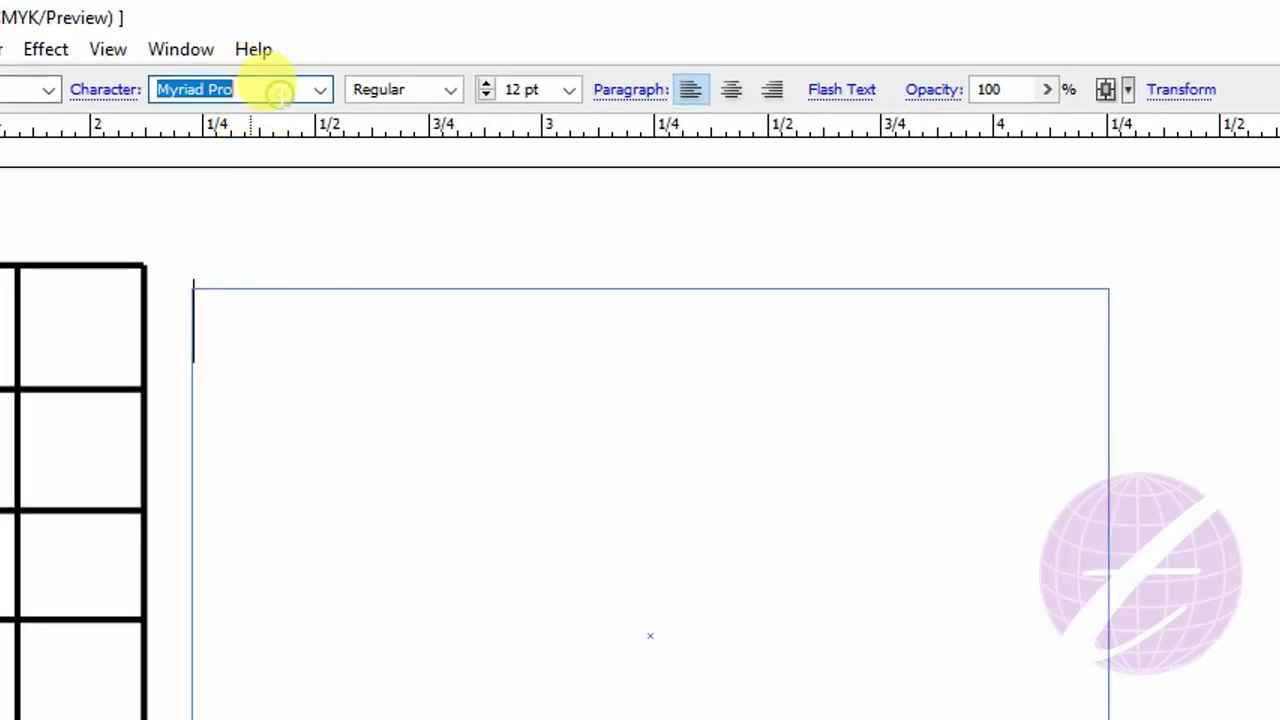
click(320, 89)
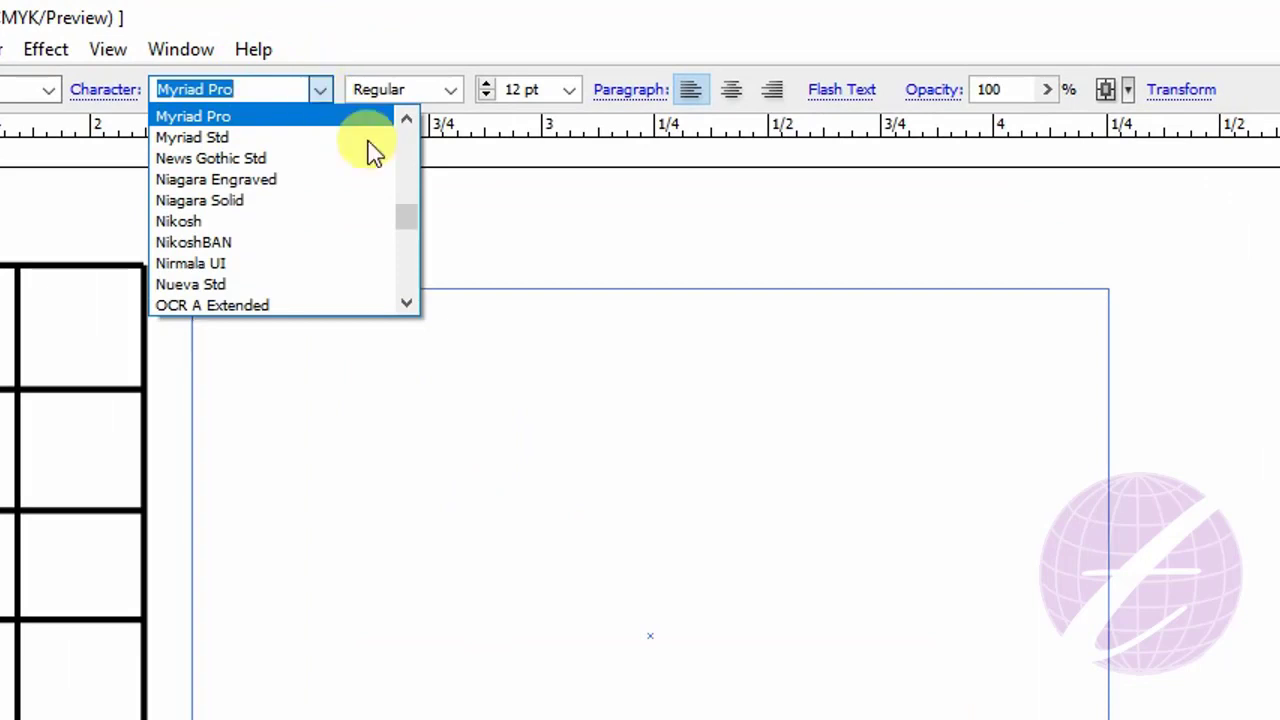
text(SutonnyMJ)
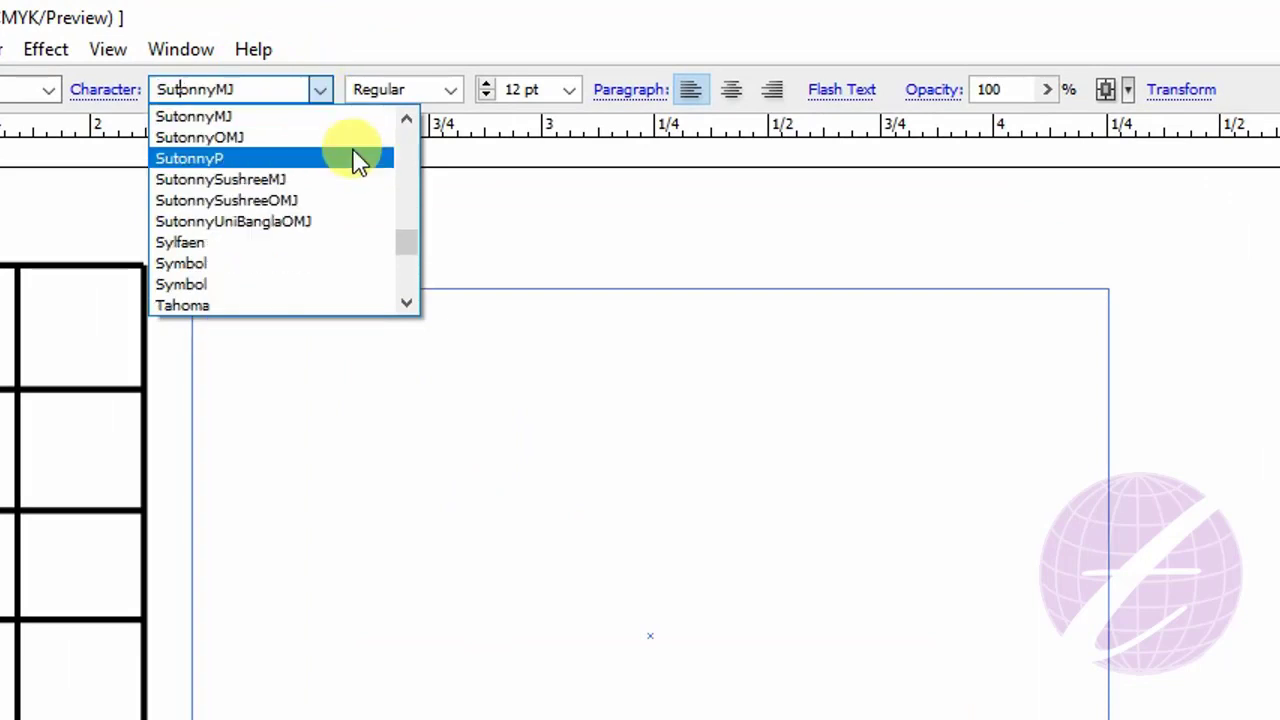
click(200, 120)
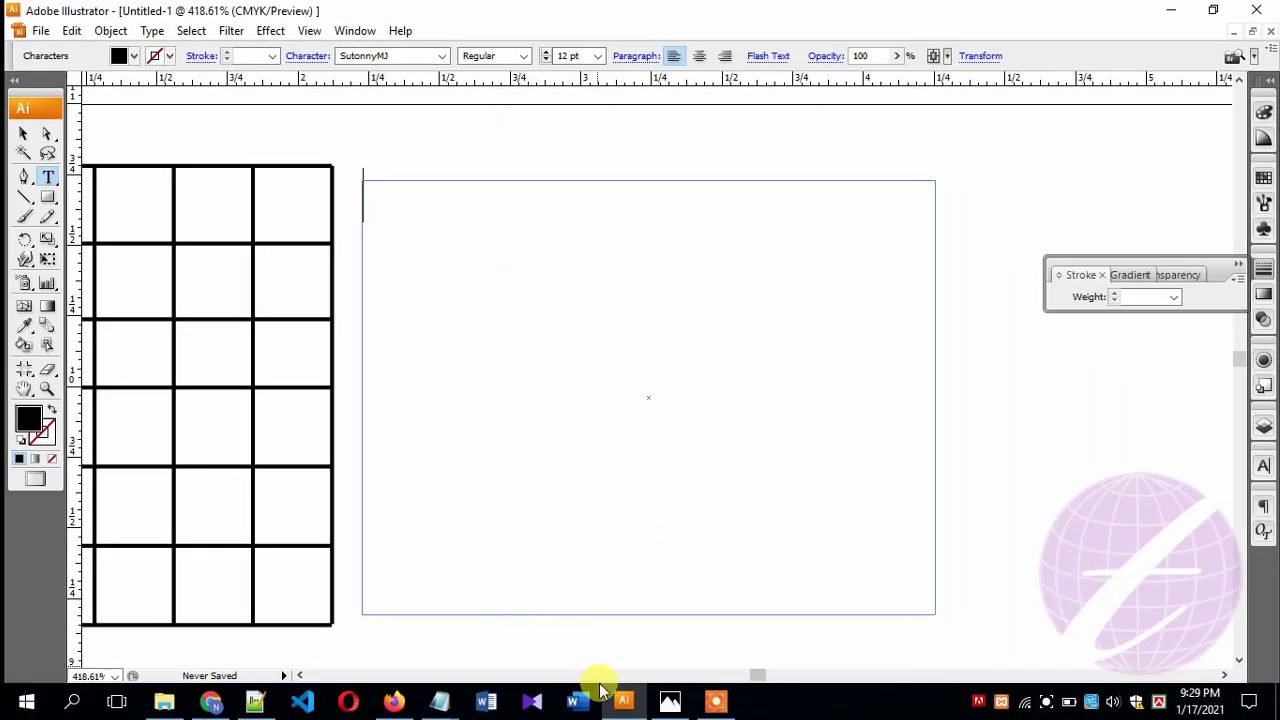
click(670, 702)
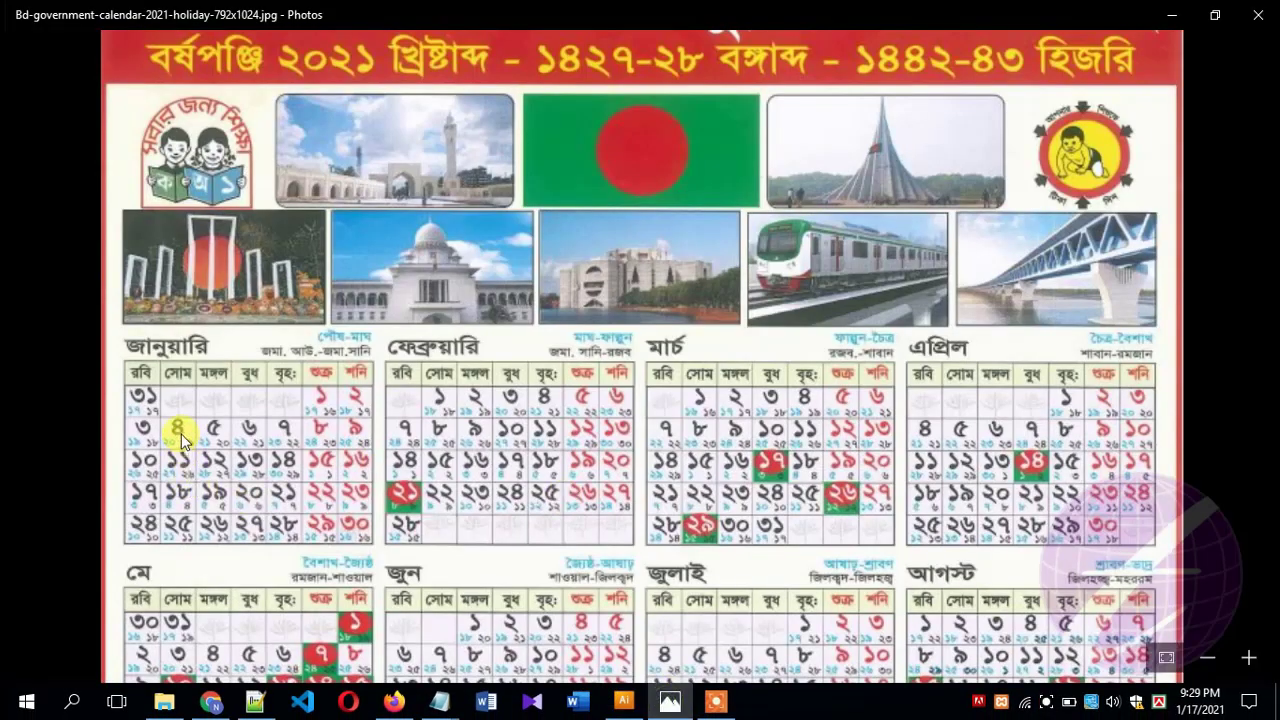
scroll(181, 441, up, 1)
scroll(218, 501, up, 3)
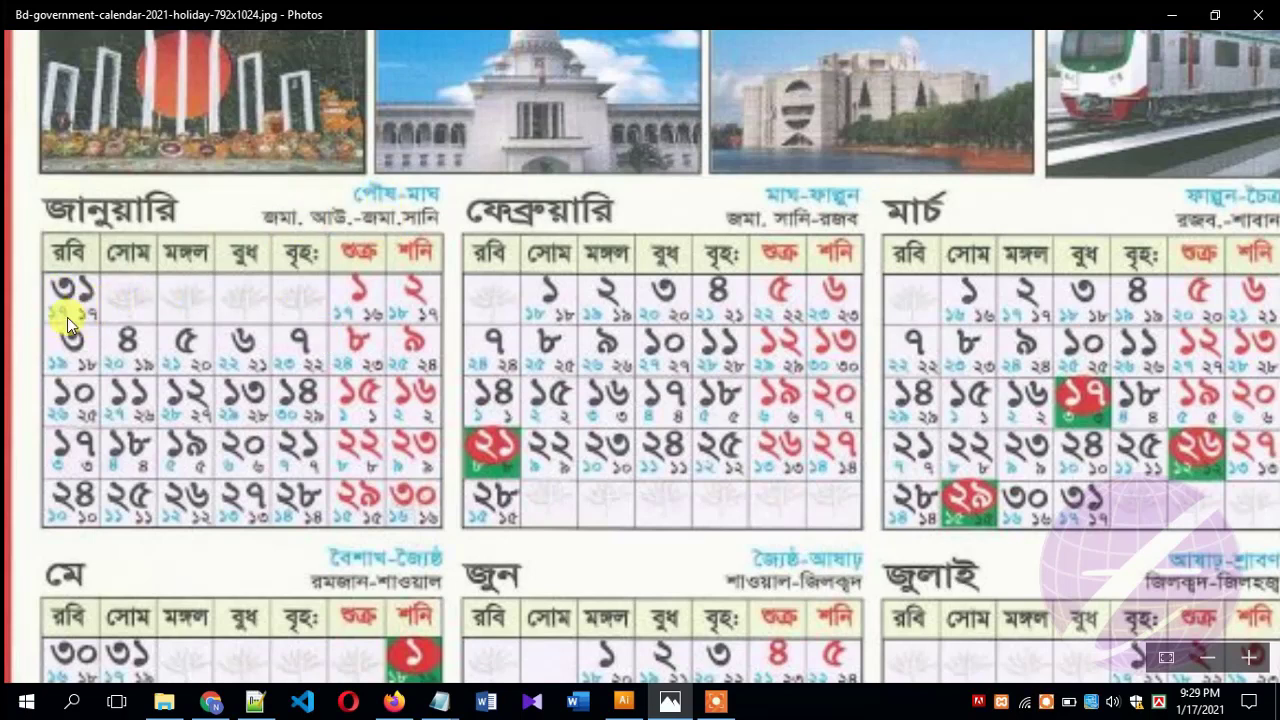
click(623, 701)
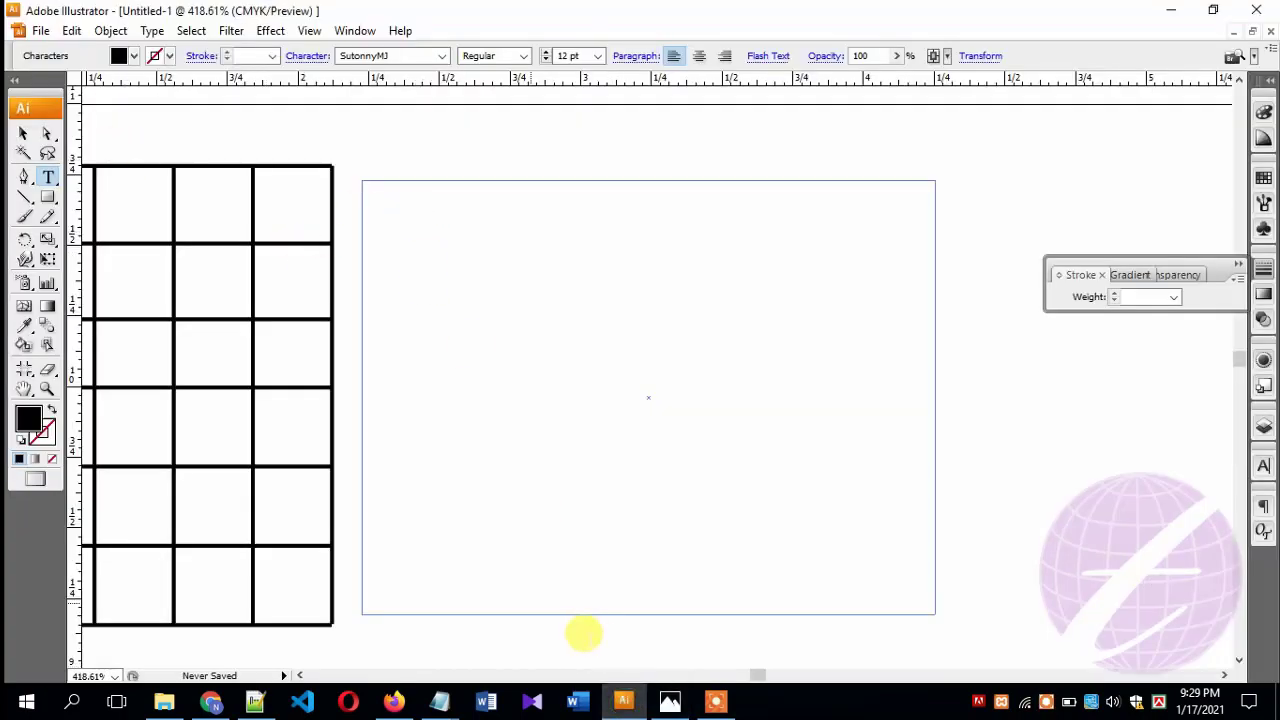
click(670, 701)
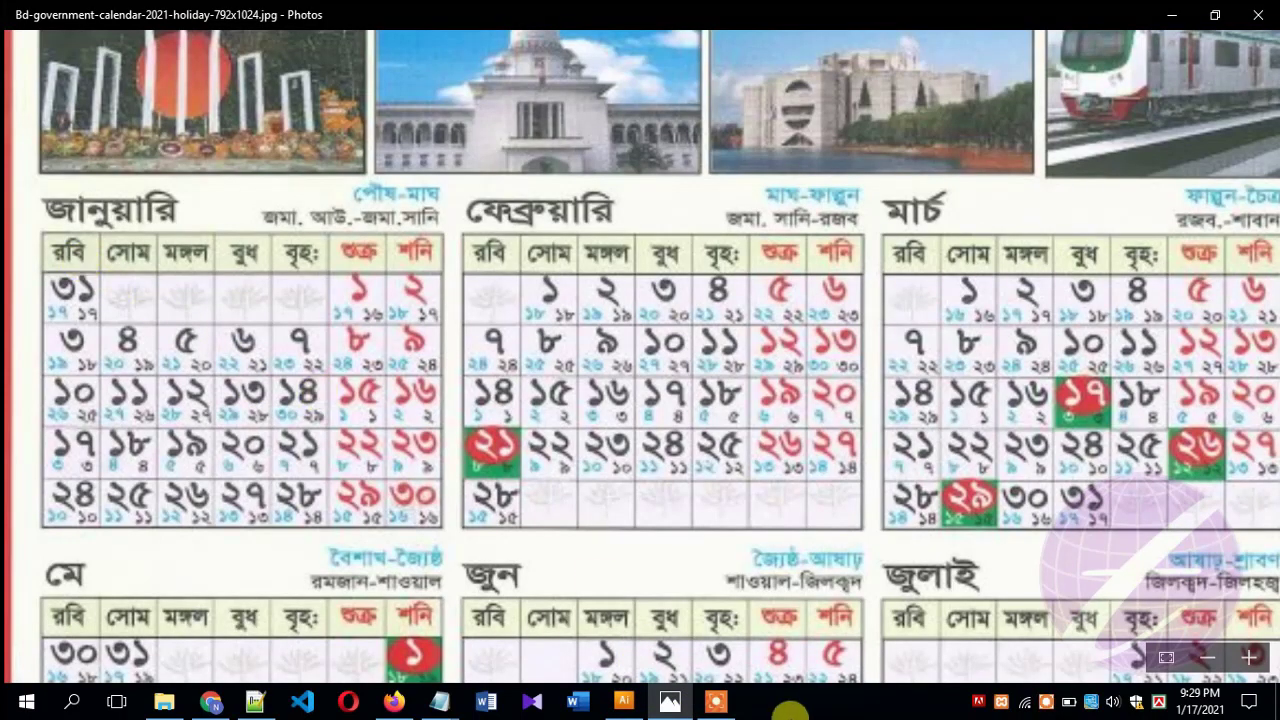
click(623, 701)
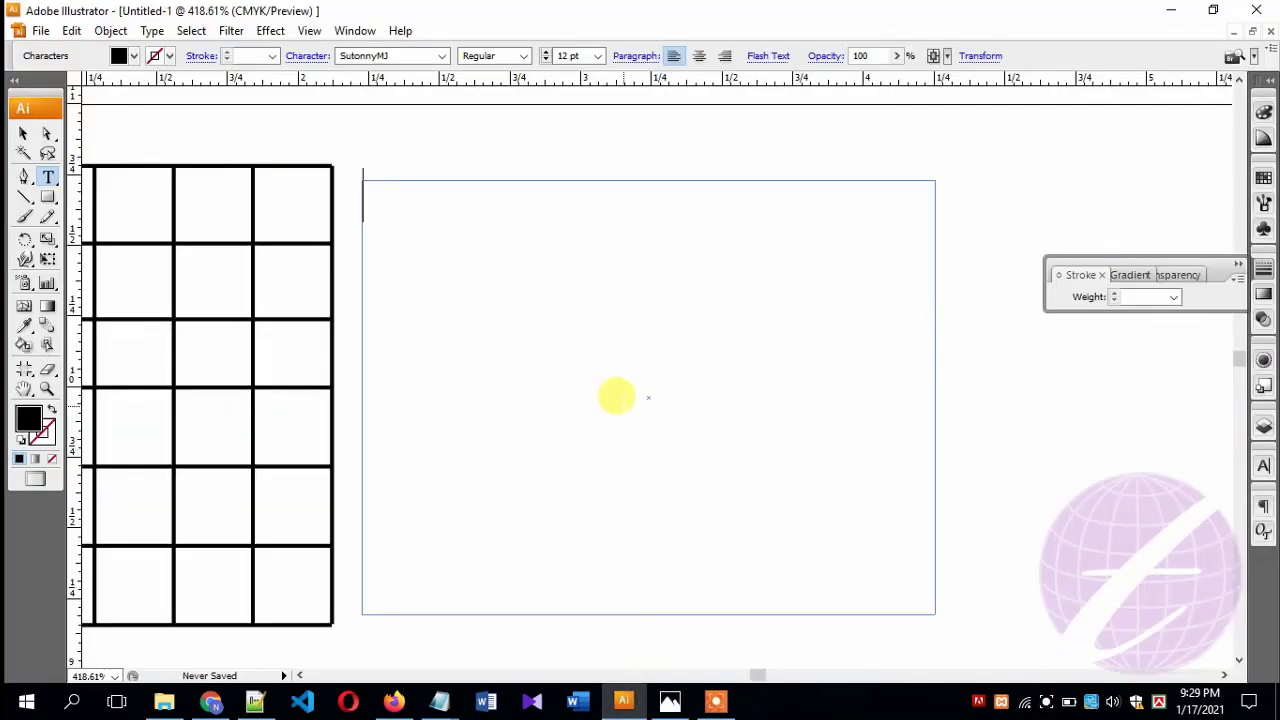
Type the seven Bangla weekday names, রবি through শনি, into the text frame.
click(621, 403)
text(রবি      সোম)
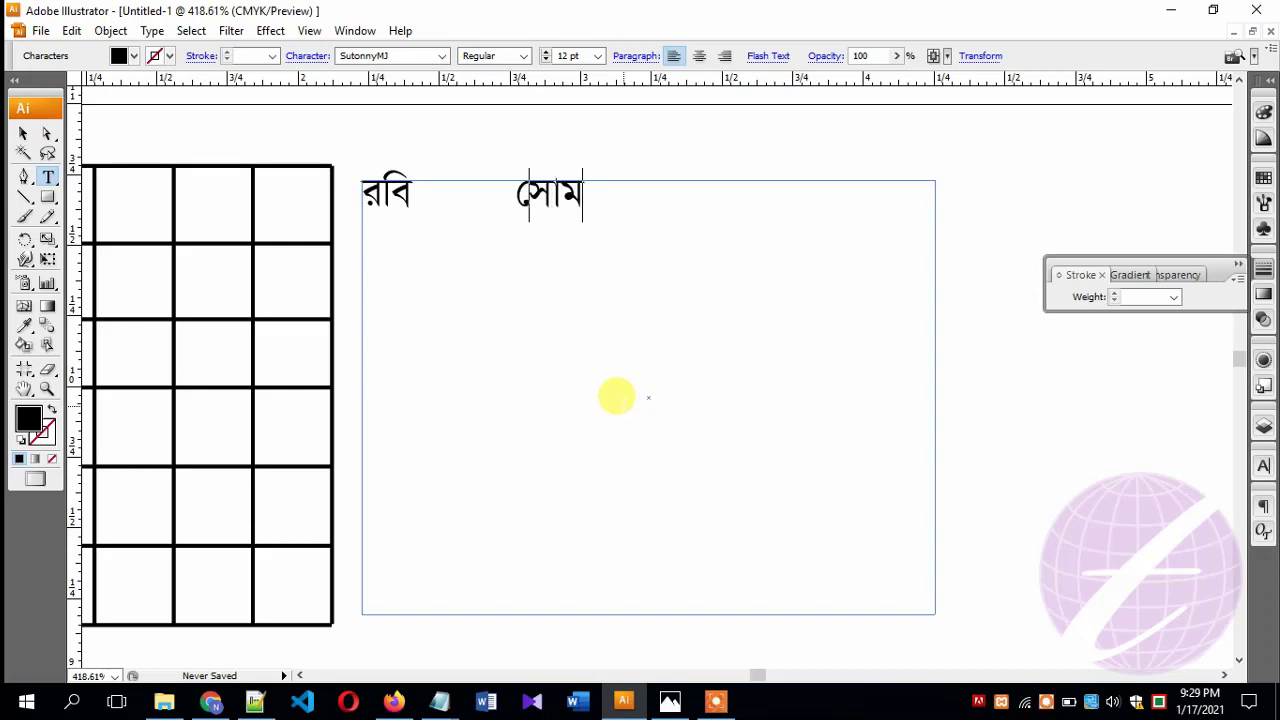
key(BackSpace)
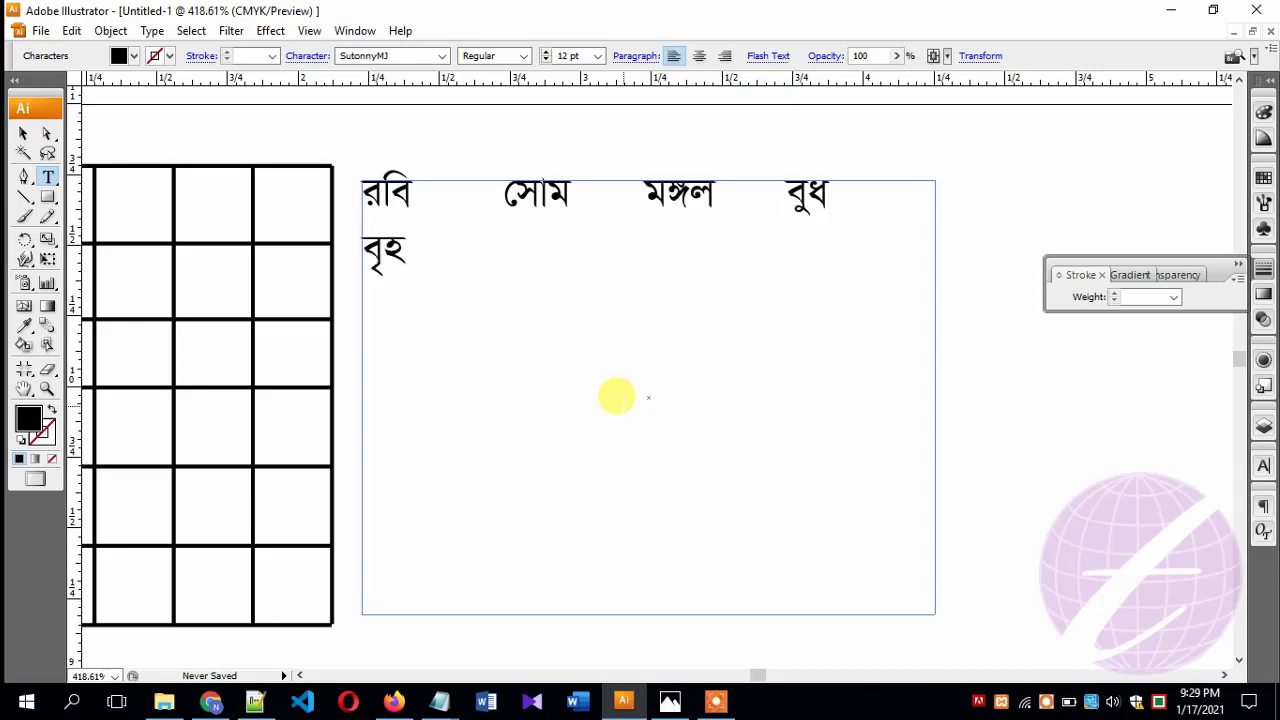
text(শুক্র)
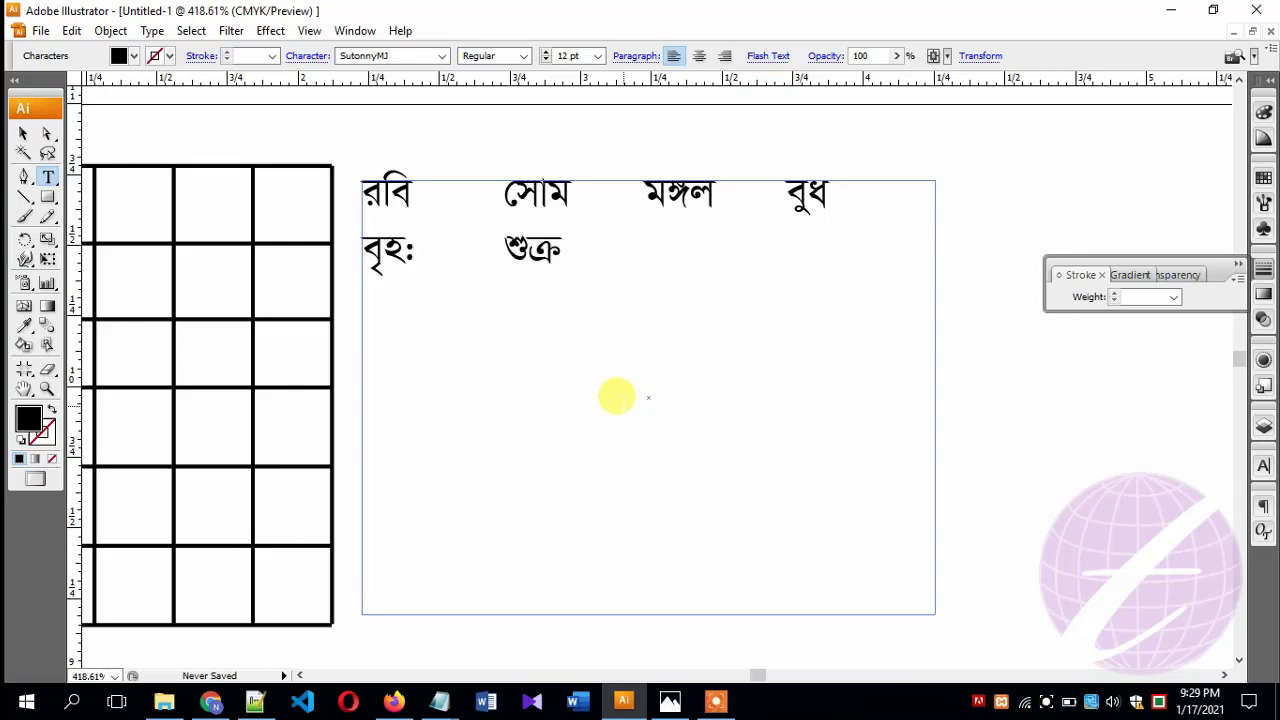
text( শনি)
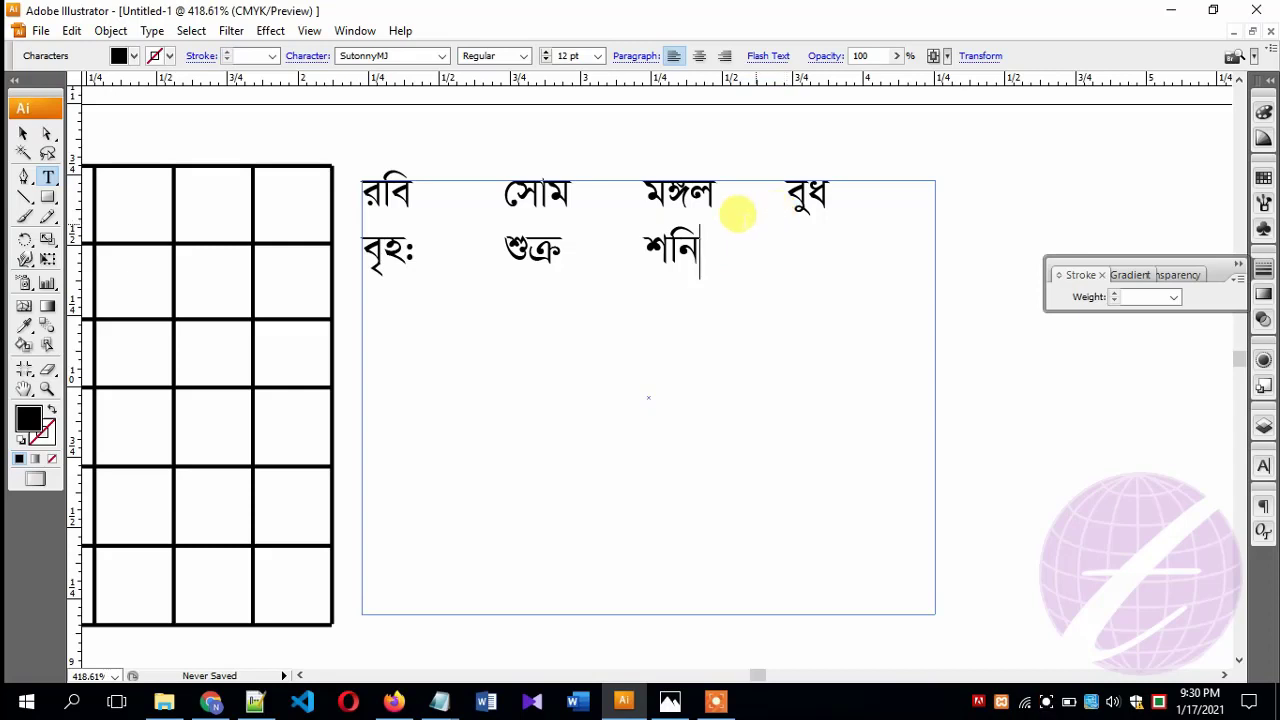
scroll(734, 321, up, 1)
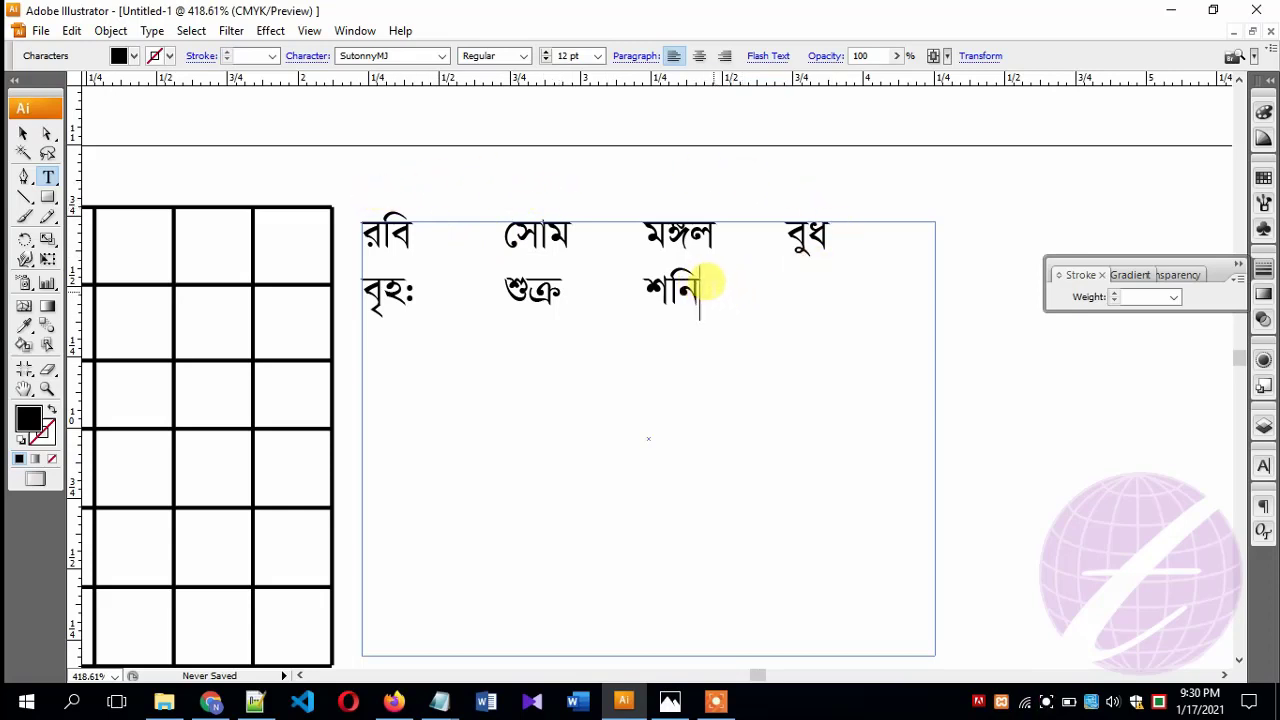
Select the weekday text and open the Tabs panel aligned to the frame, set to Center-Justified.
drag(710, 287, 363, 234)
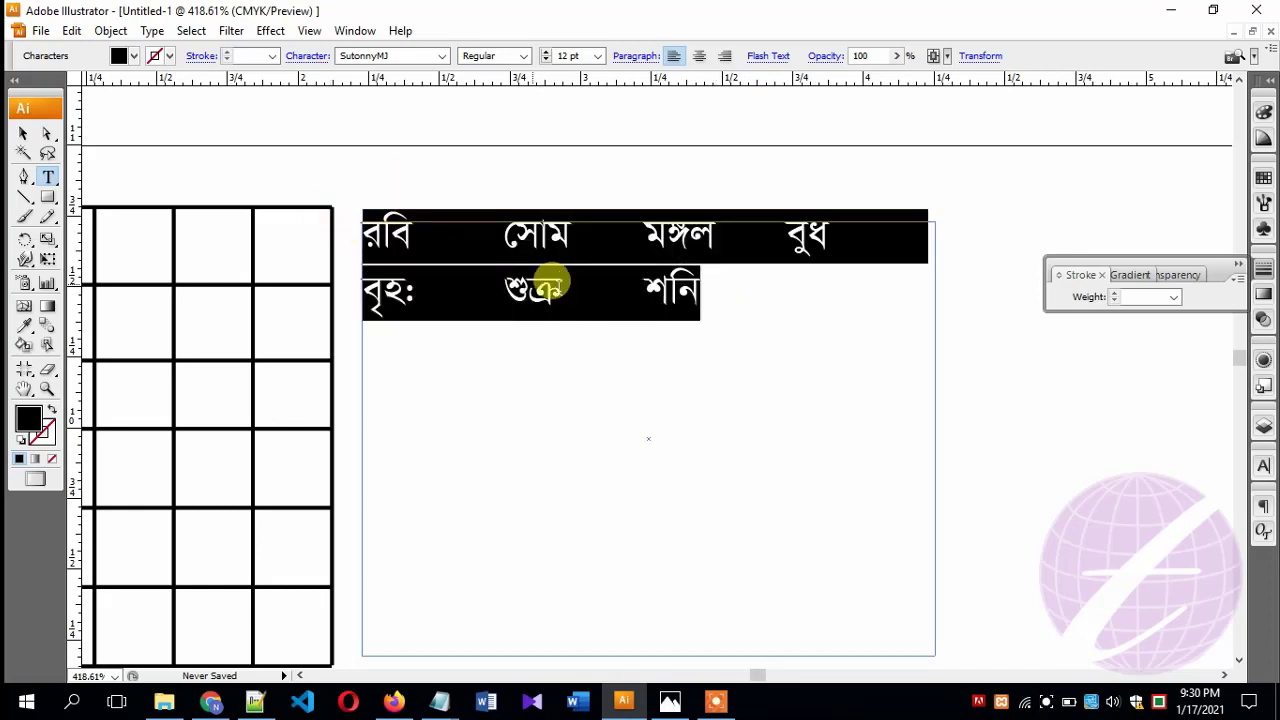
click(355, 31)
mouse_move(427, 691)
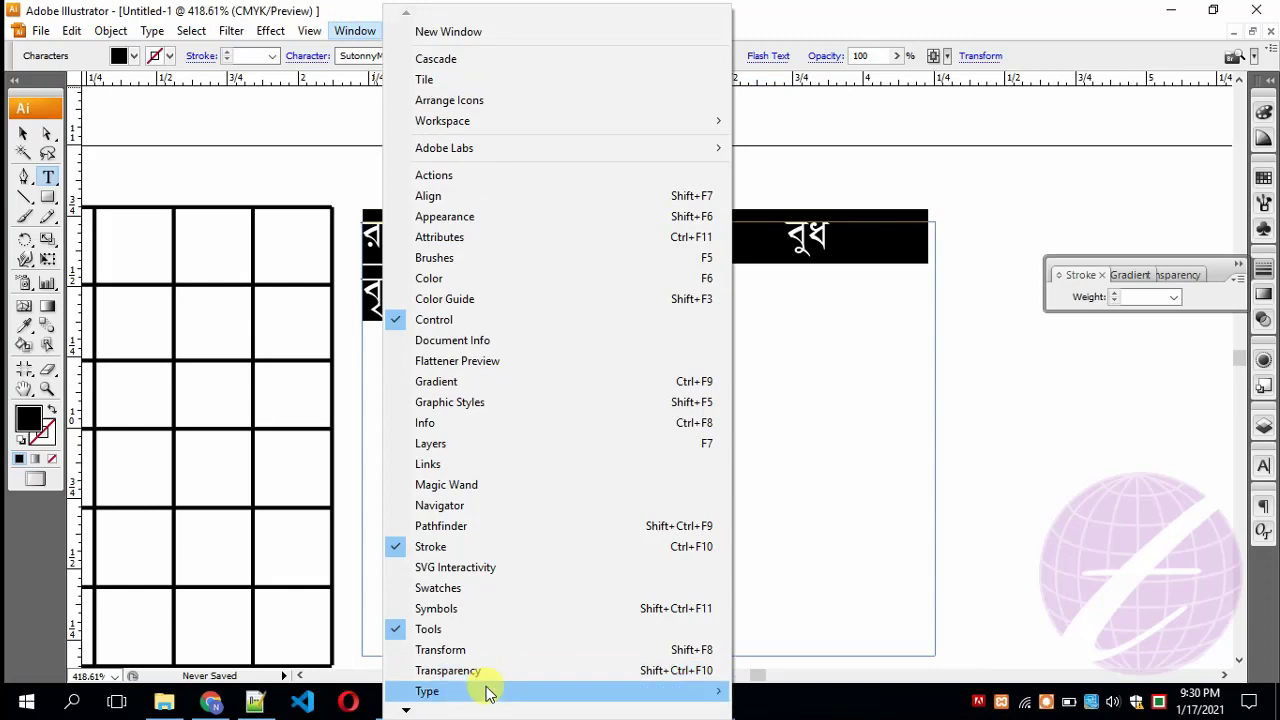
click(807, 691)
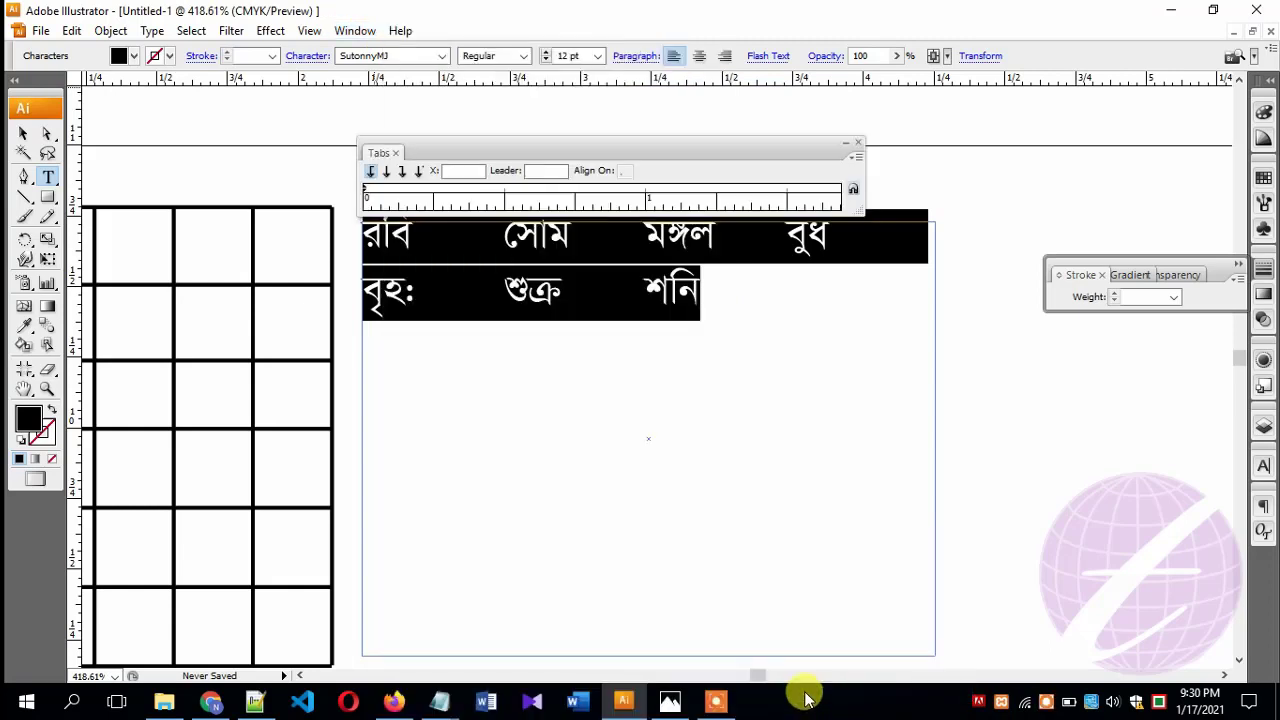
click(858, 146)
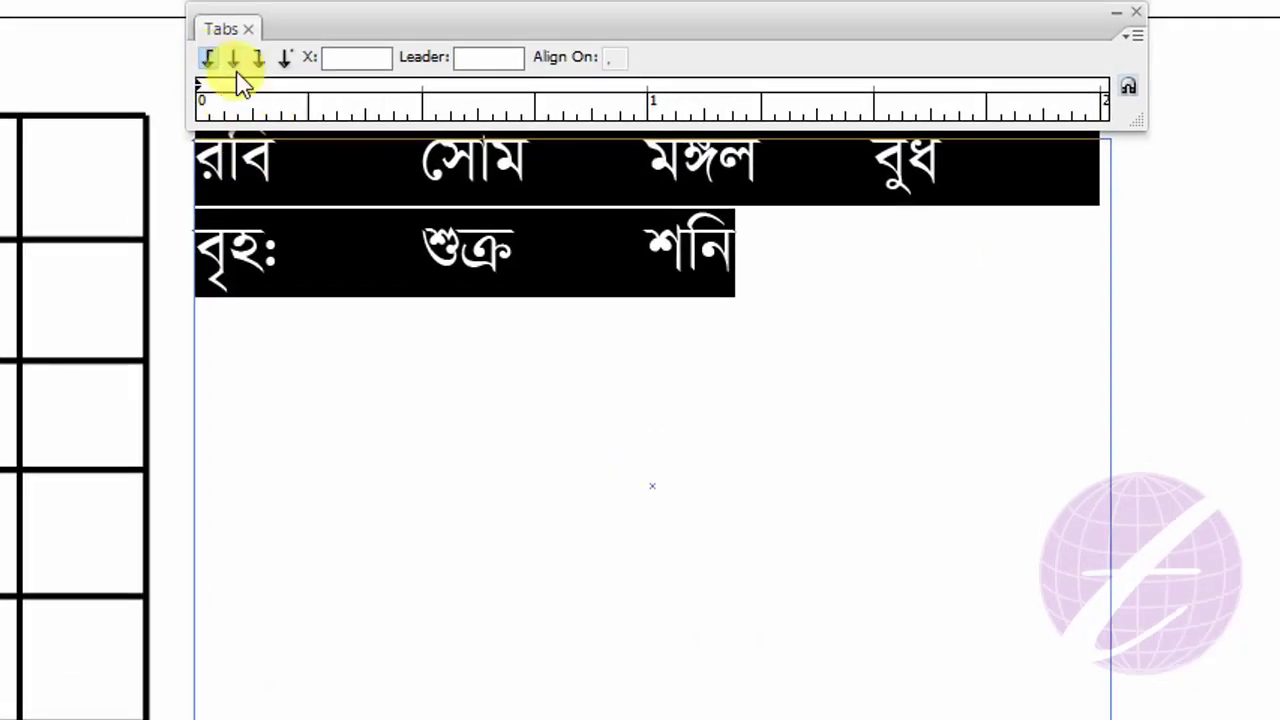
click(232, 58)
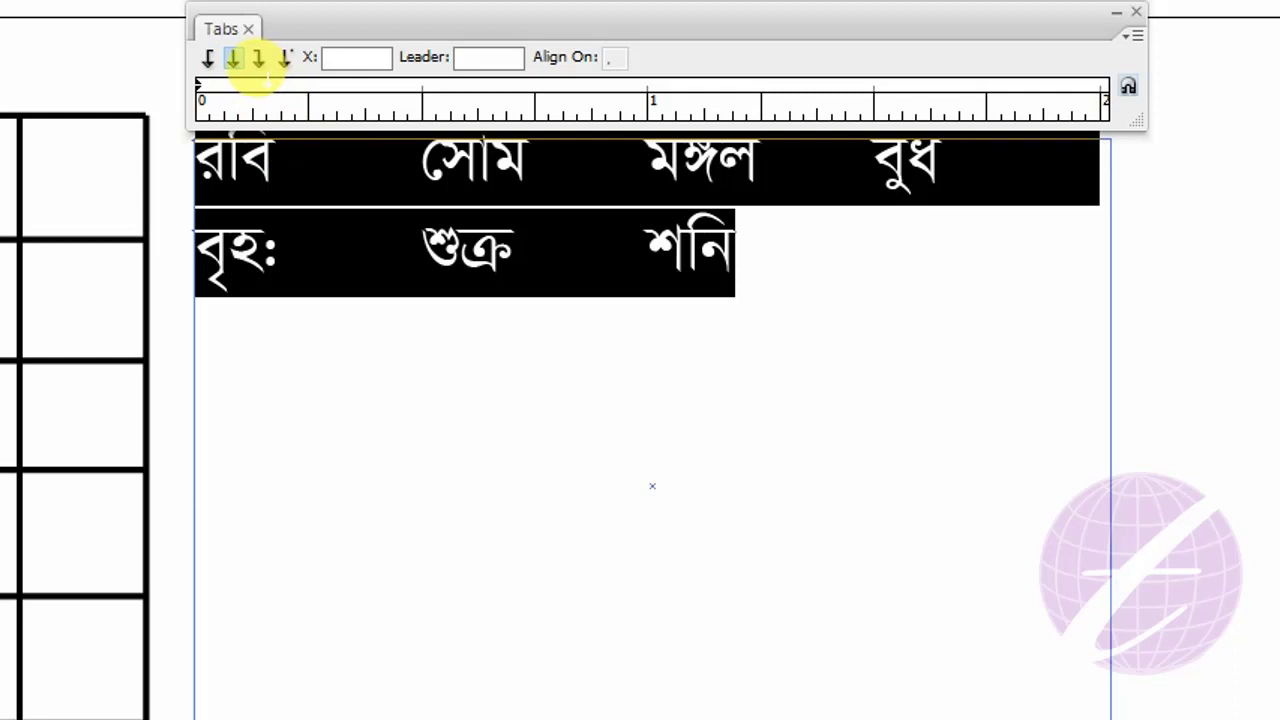
Add center tab stops from about 0.13 in to 1.72 in, then tab রবি onto the first.
drag(268, 85, 256, 84)
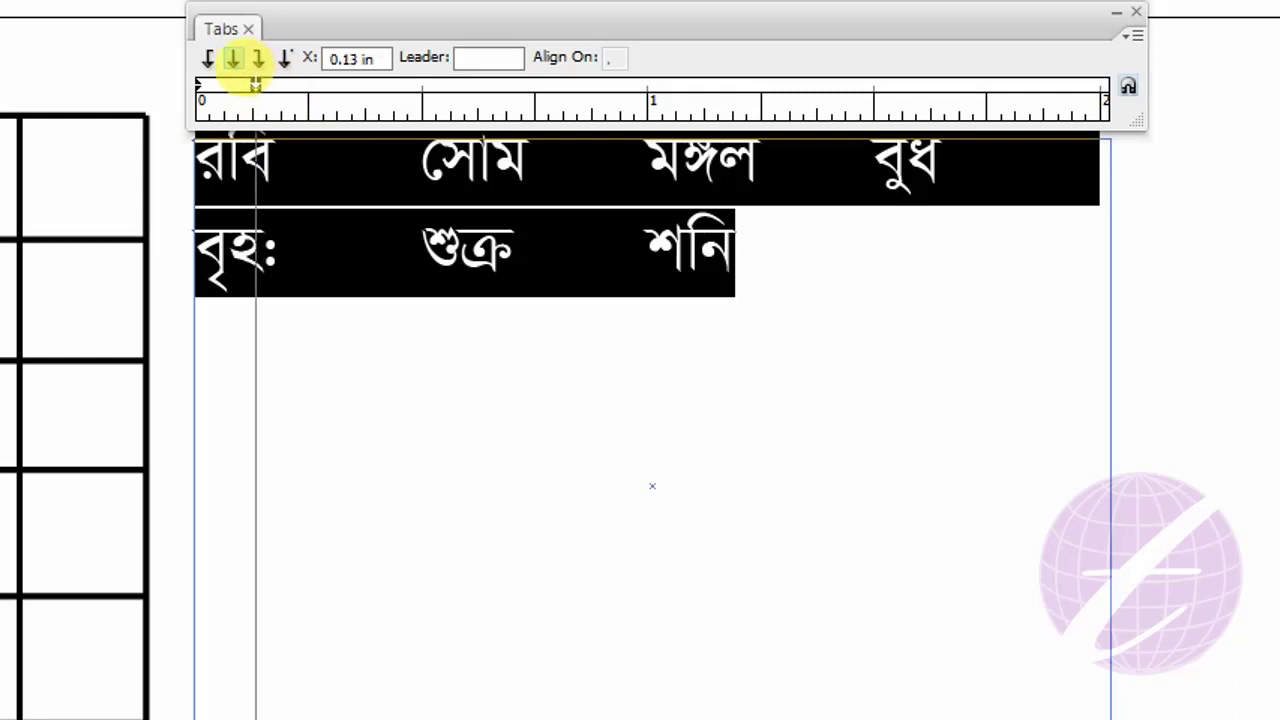
click(366, 85)
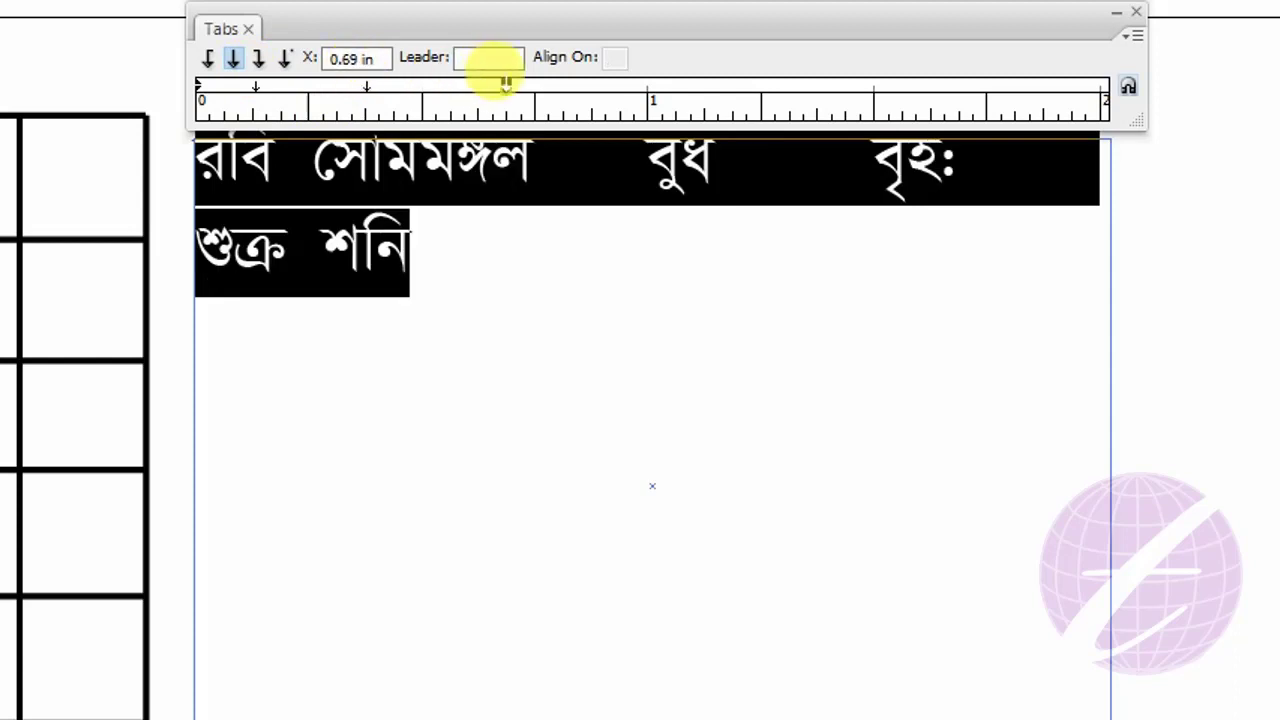
drag(506, 84, 520, 84)
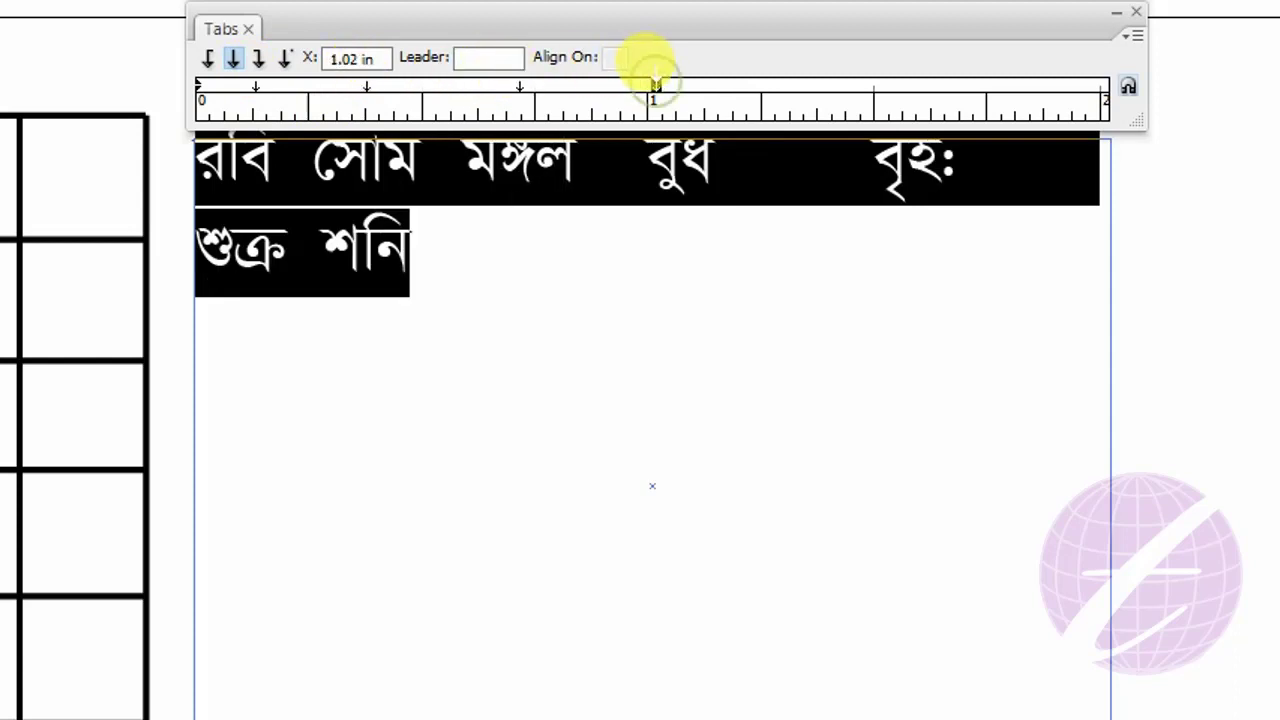
drag(655, 84, 642, 84)
drag(742, 86, 739, 86)
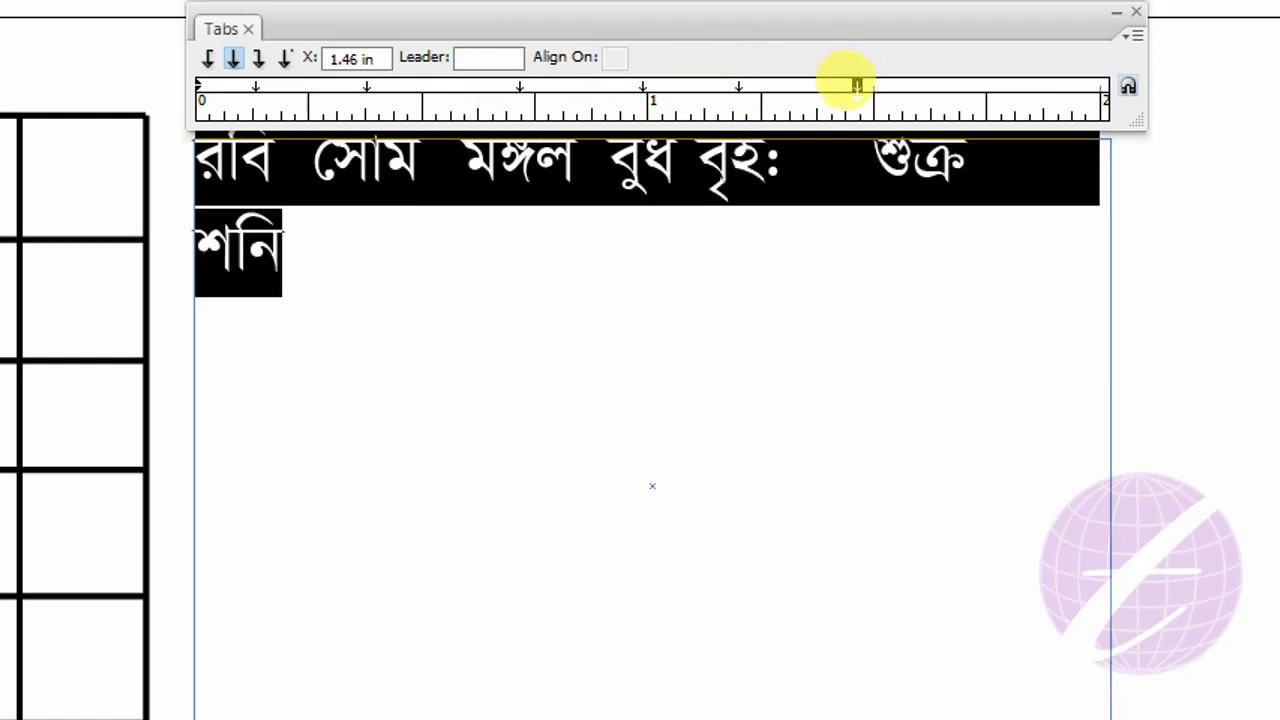
drag(1010, 86, 970, 86)
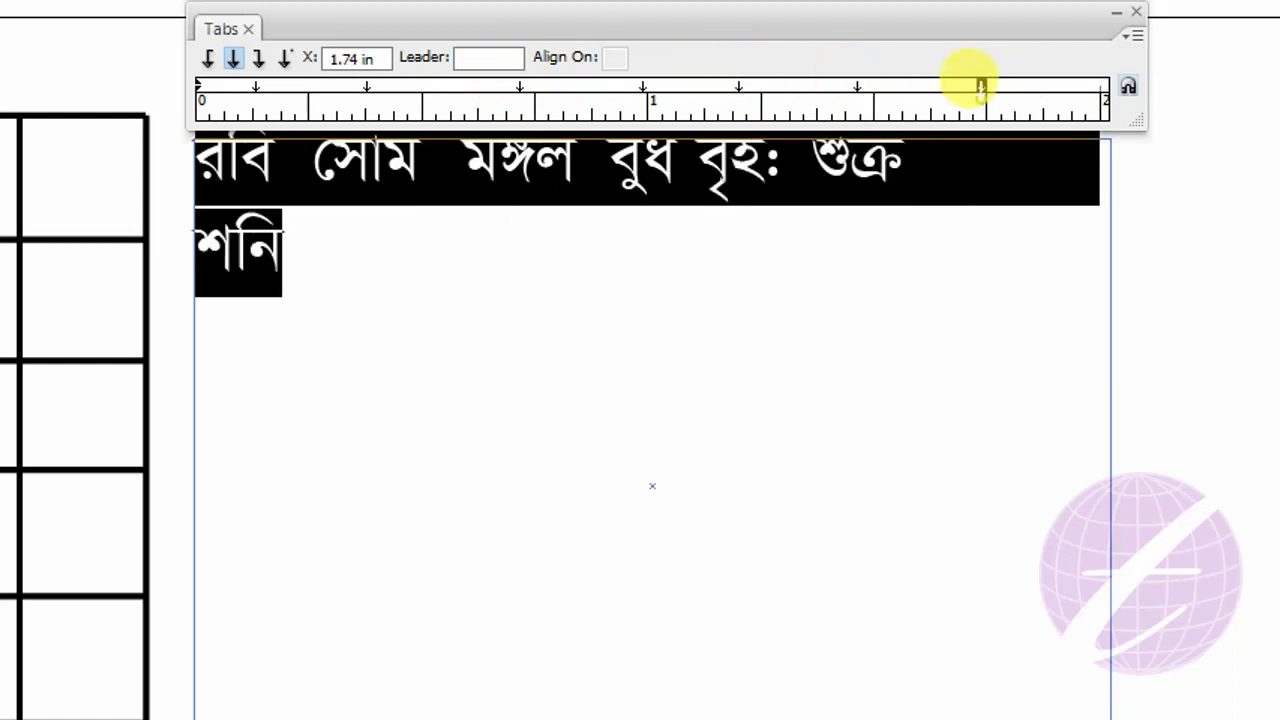
click(243, 180)
key(Tab)
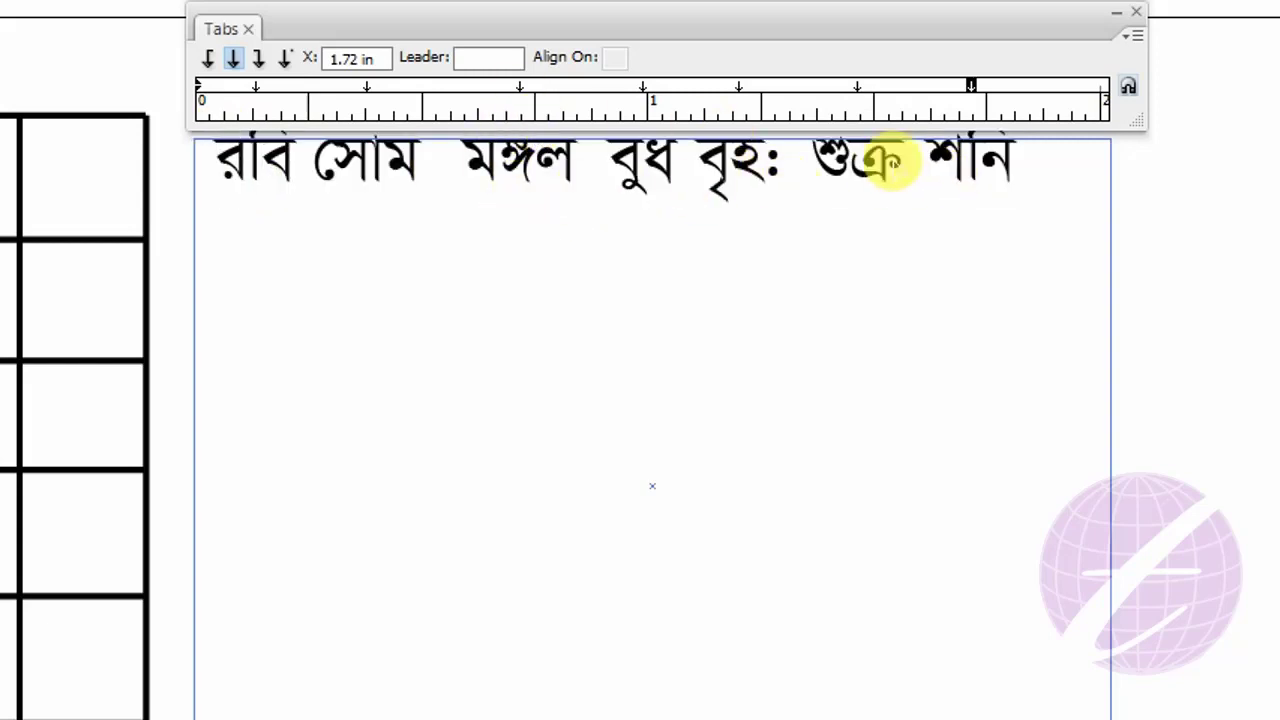
Type the dates ০১ to ০৭ separated by tabs on the second line, then start a new line.
click(1138, 14)
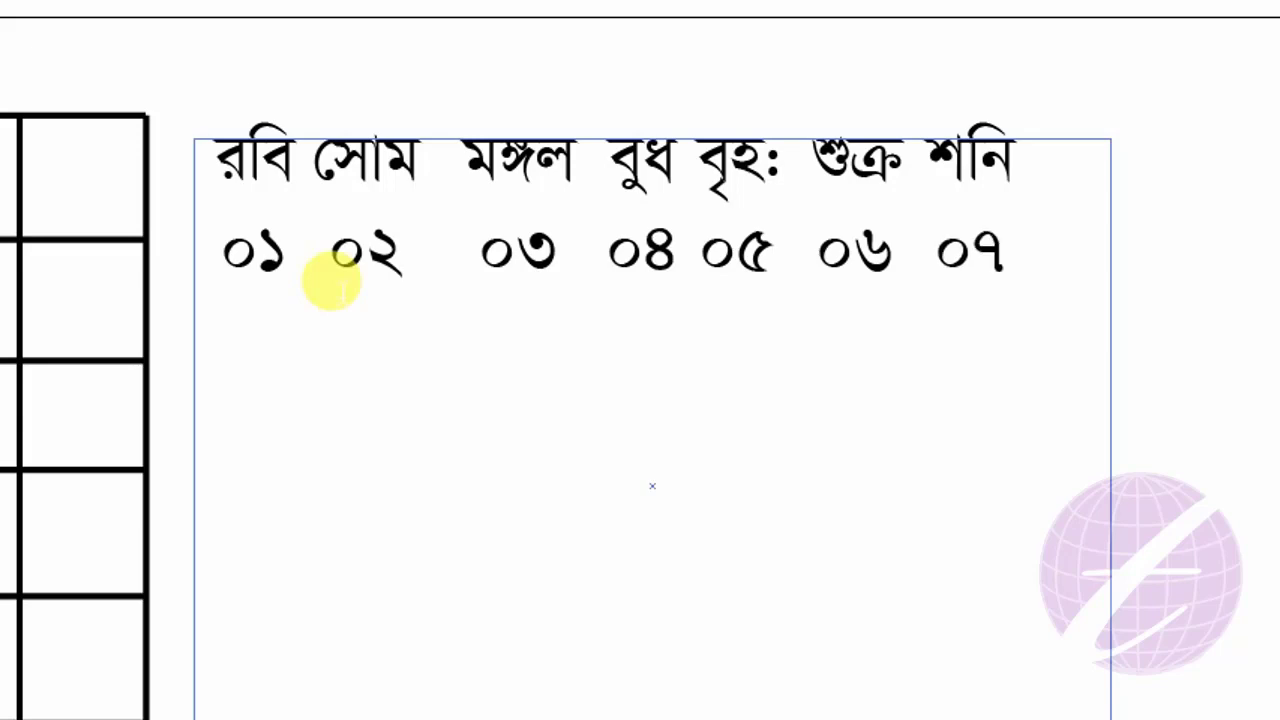
key(Return)
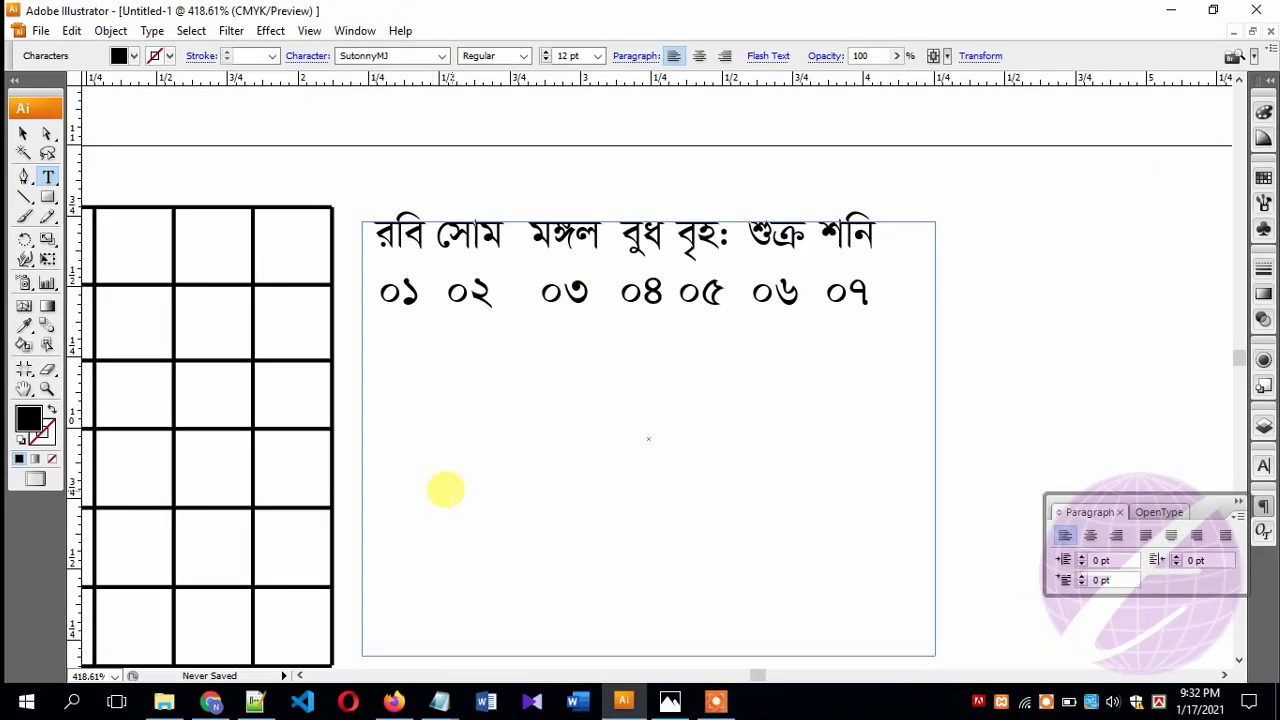
Check the January reference in Photos, then type ১৭ ১৭ on the new line in Illustrator.
click(670, 702)
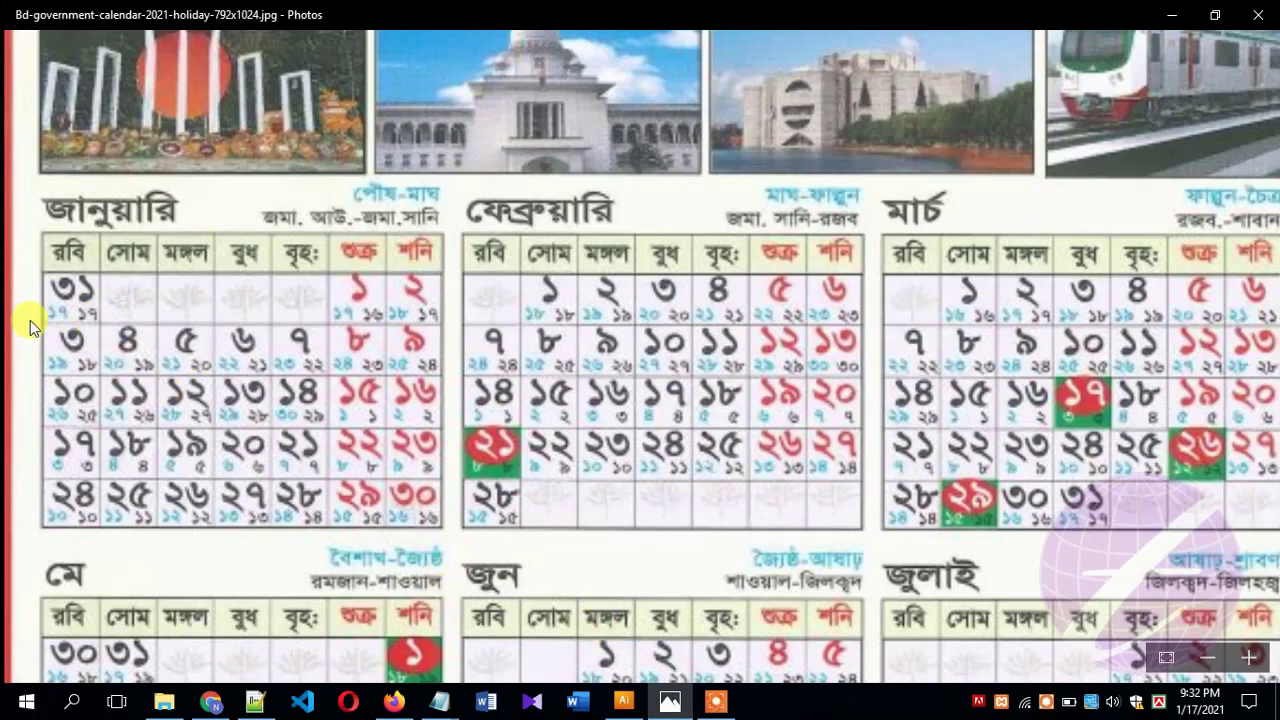
click(670, 702)
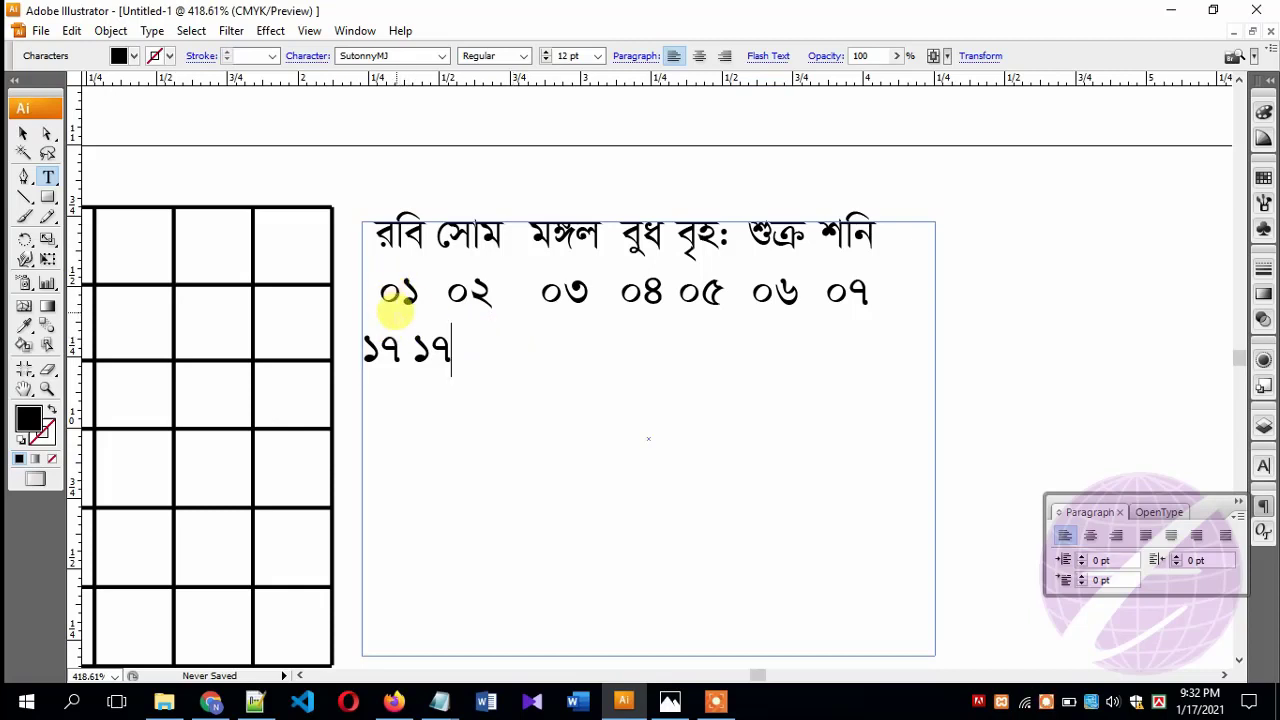
Select the date lines and dock the Character panel near the text, undoing a trial leading change.
mouse_move(389, 291)
mouse_down()
mouse_move(426, 338)
mouse_move(337, 286)
mouse_up()
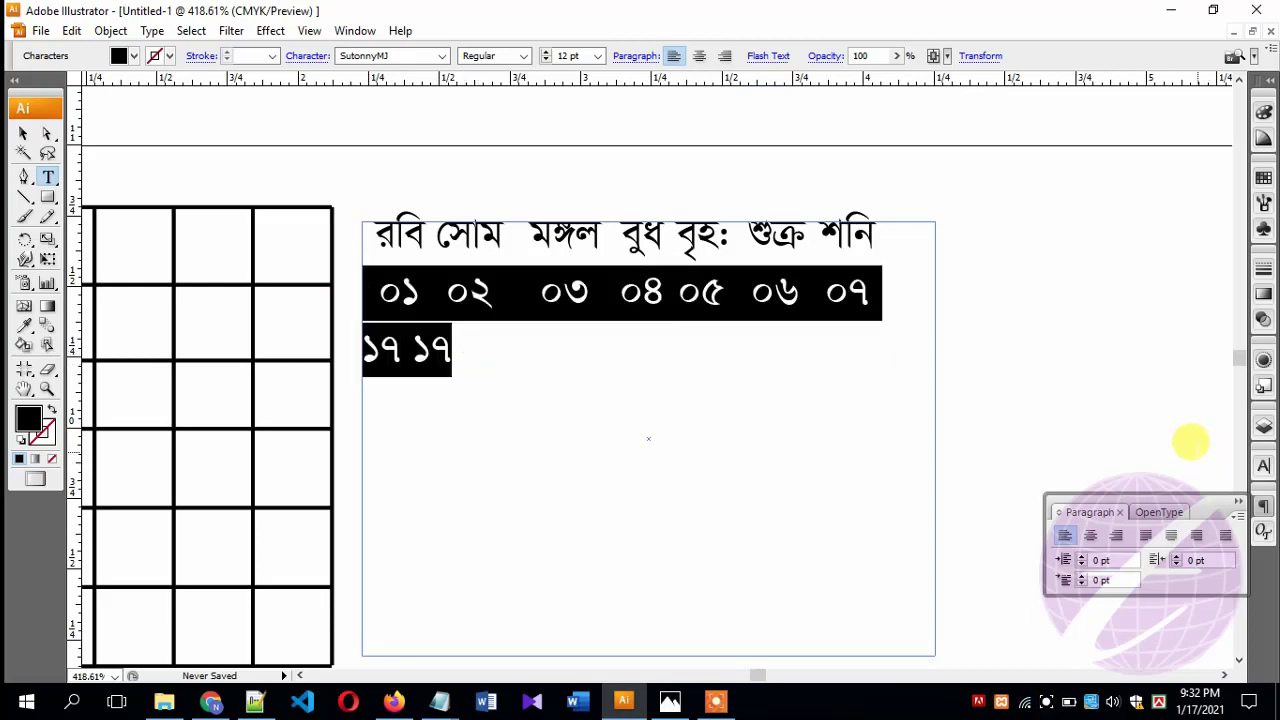
click(1264, 470)
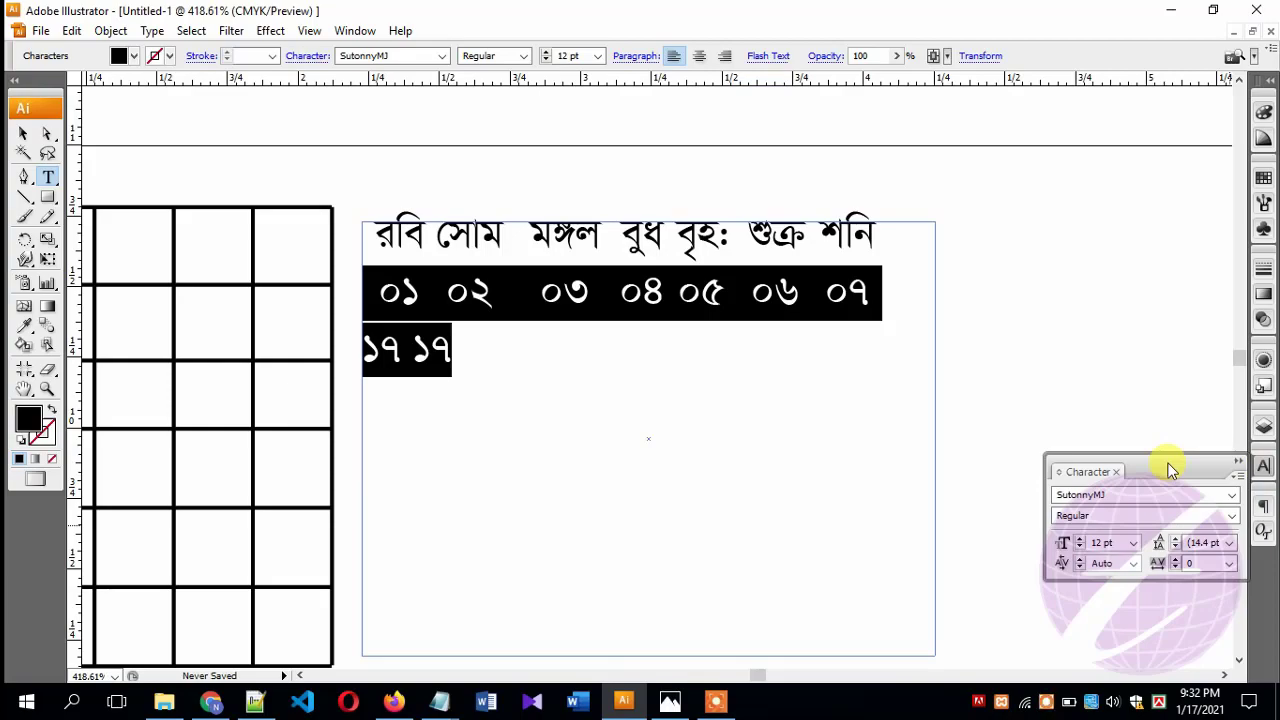
drag(1172, 470, 1125, 162)
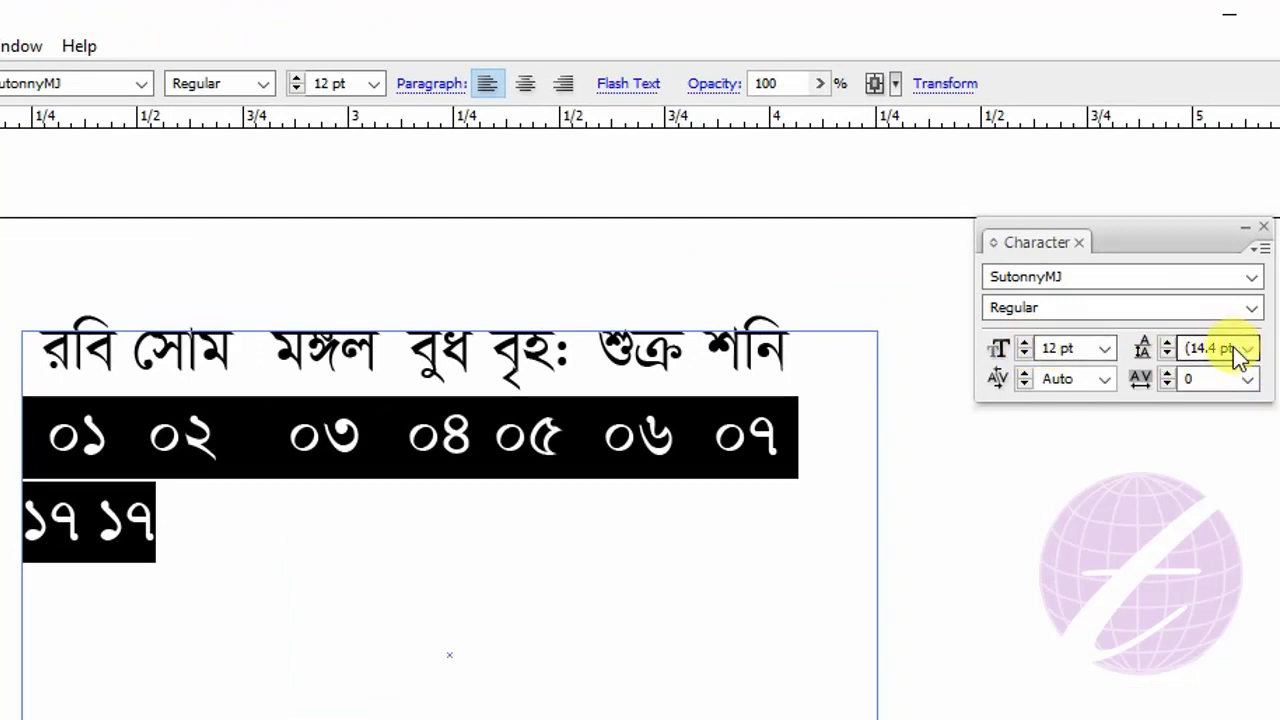
text(6)
key(Return)
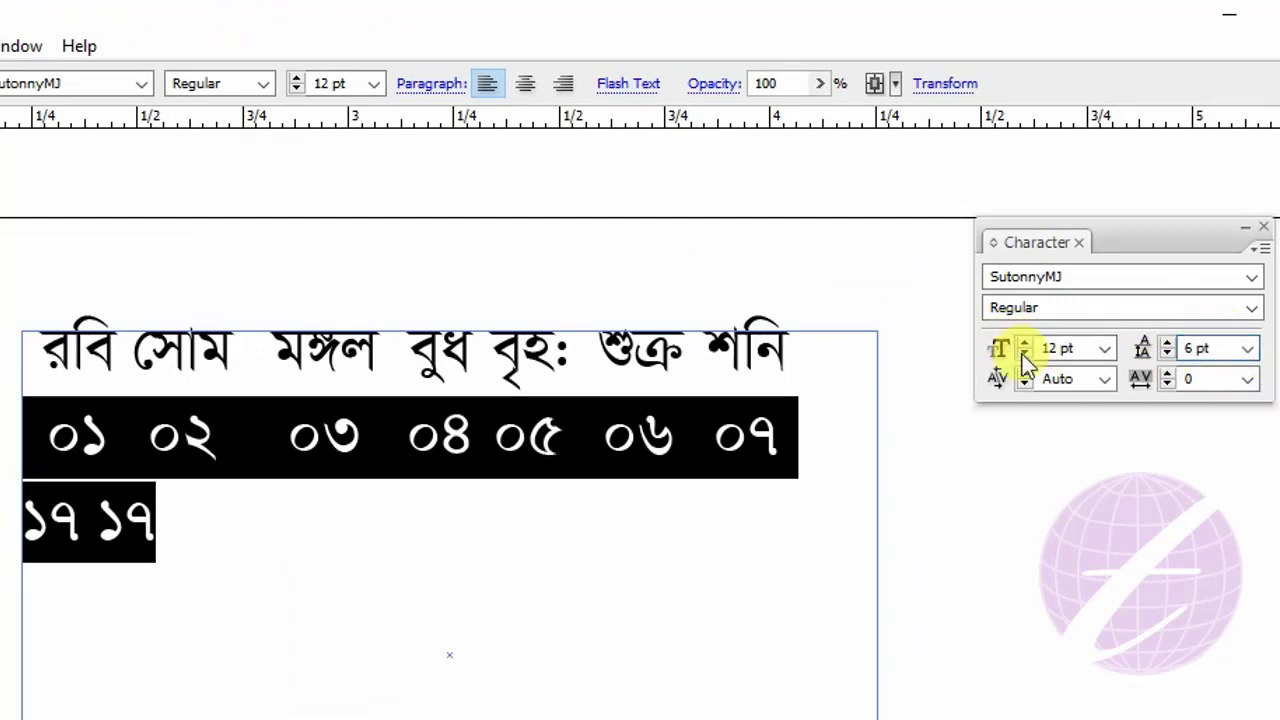
key(ctrl+z)
Try 6 pt and then 8 pt leading on the ০১ through ১৭ ১৭ lines.
click(200, 484)
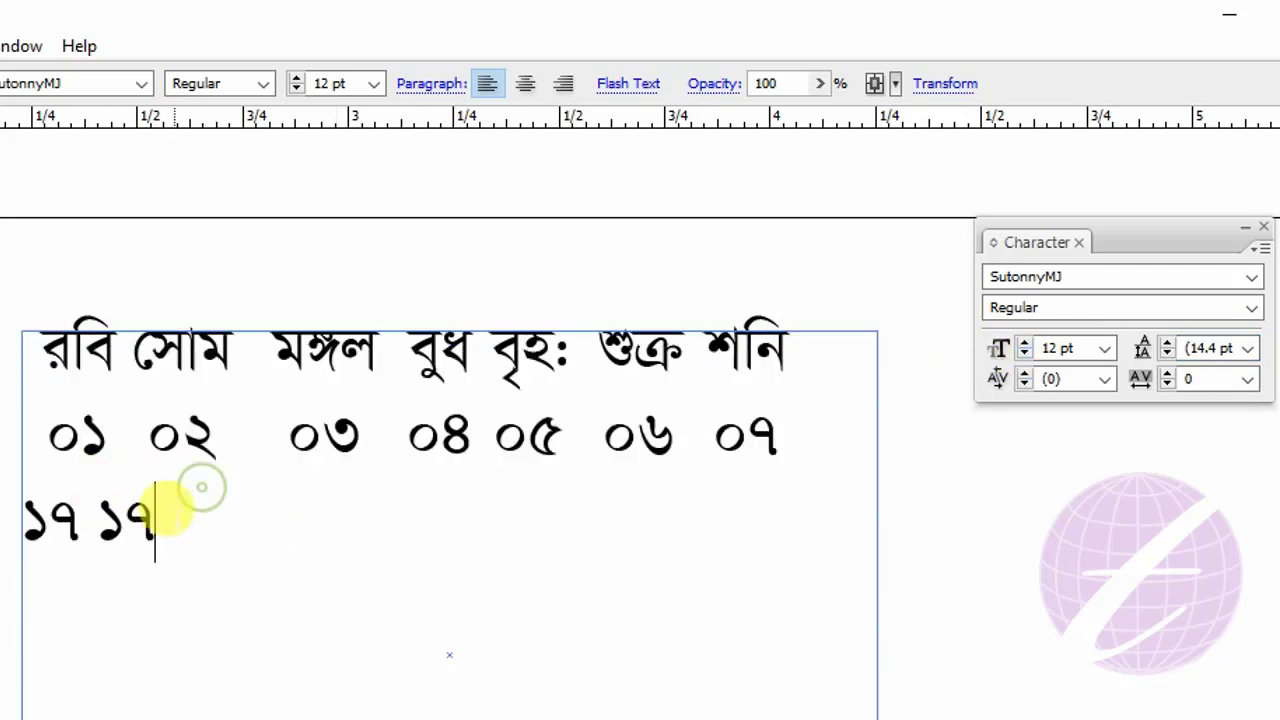
drag(57, 437, 175, 512)
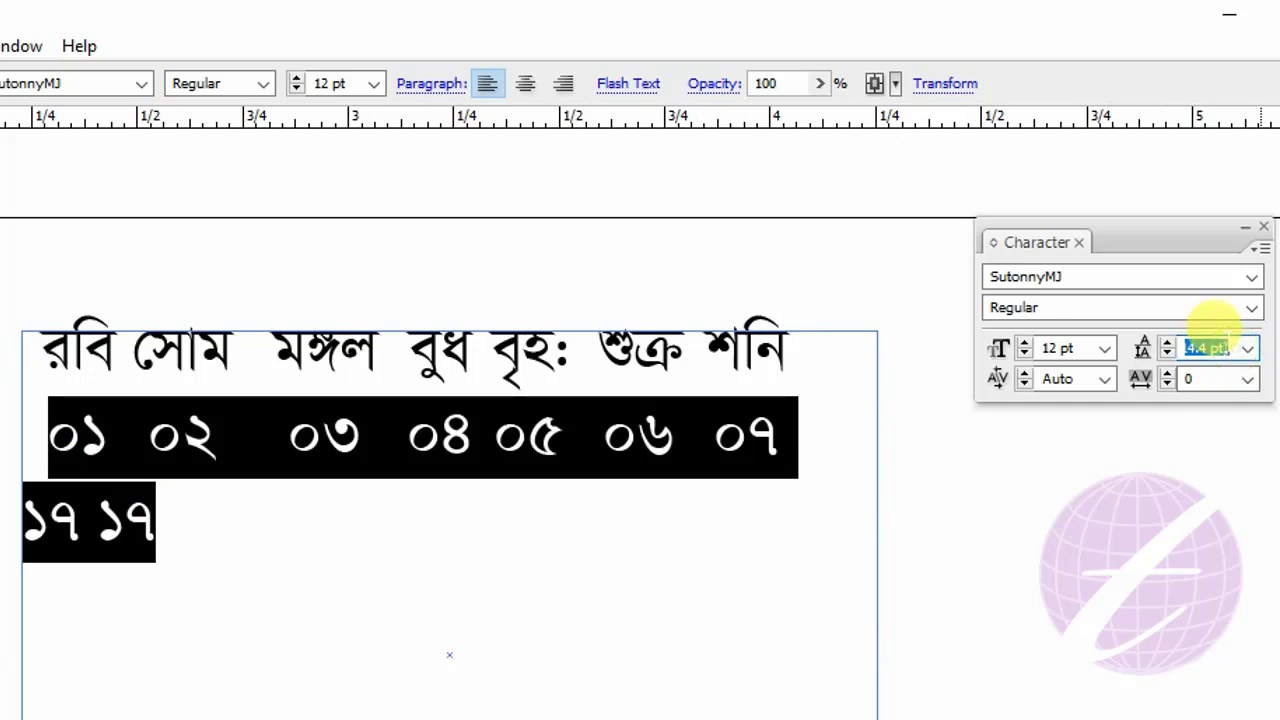
text(6)
key(Return)
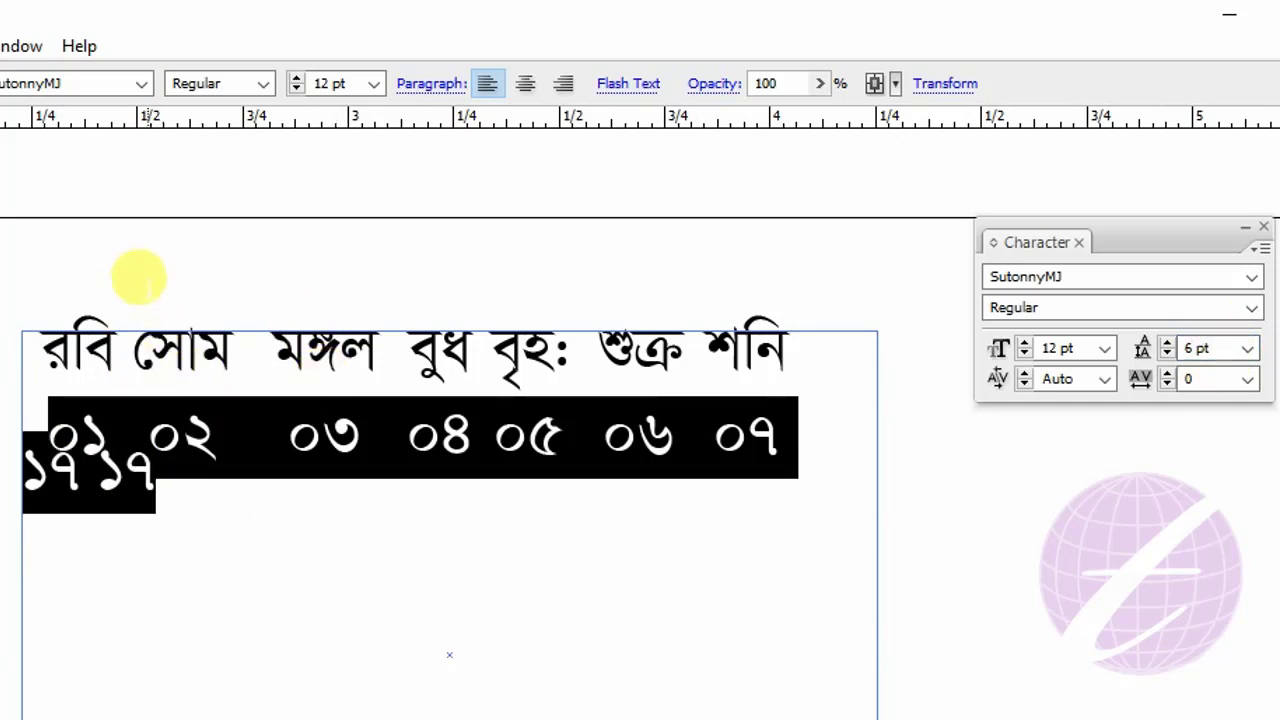
click(120, 450)
drag(65, 428, 200, 475)
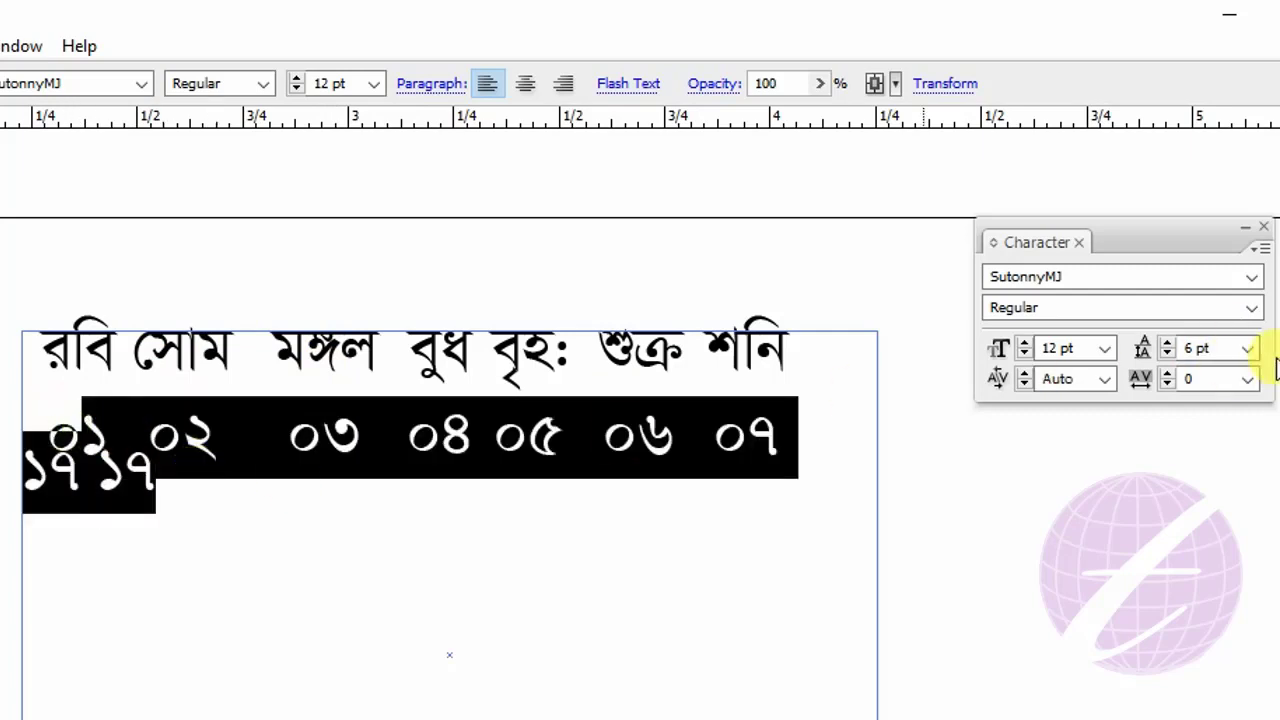
click(1218, 348)
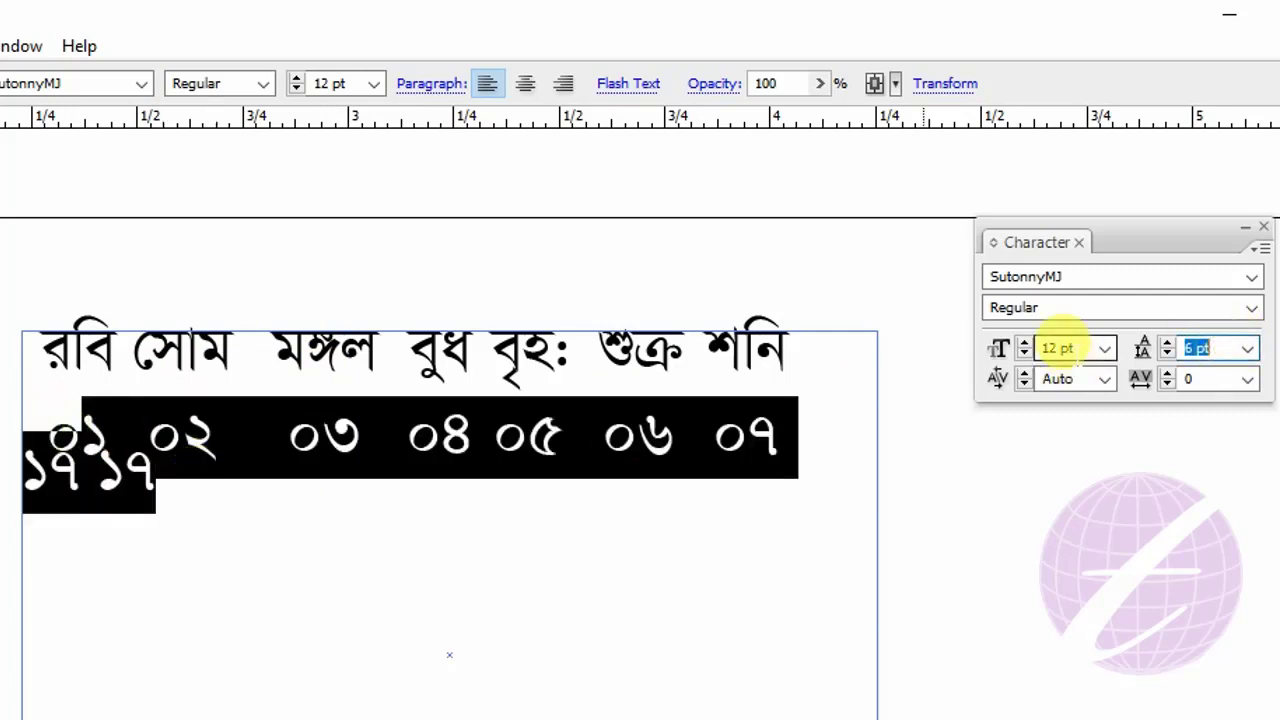
text(8)
key(Return)
Set the two ১৭ numbers to 7 pt after trying 8 pt.
click(116, 486)
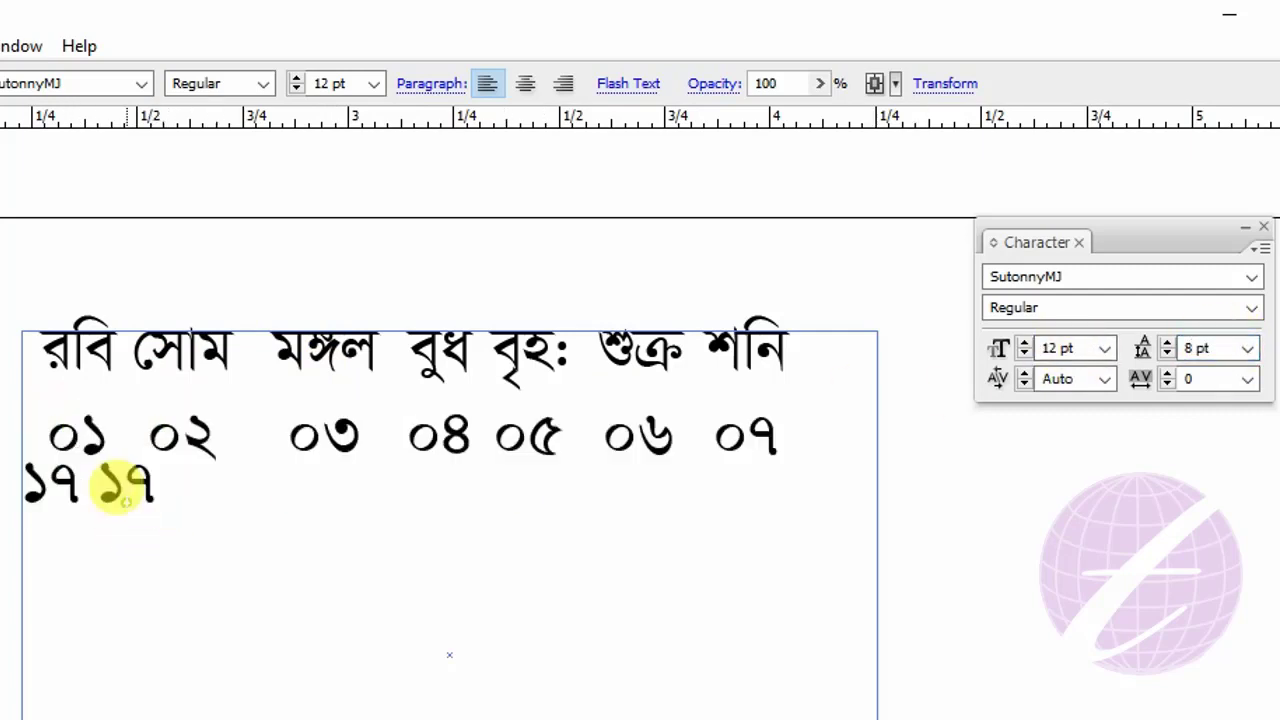
click(30, 475)
drag(155, 480, 22, 478)
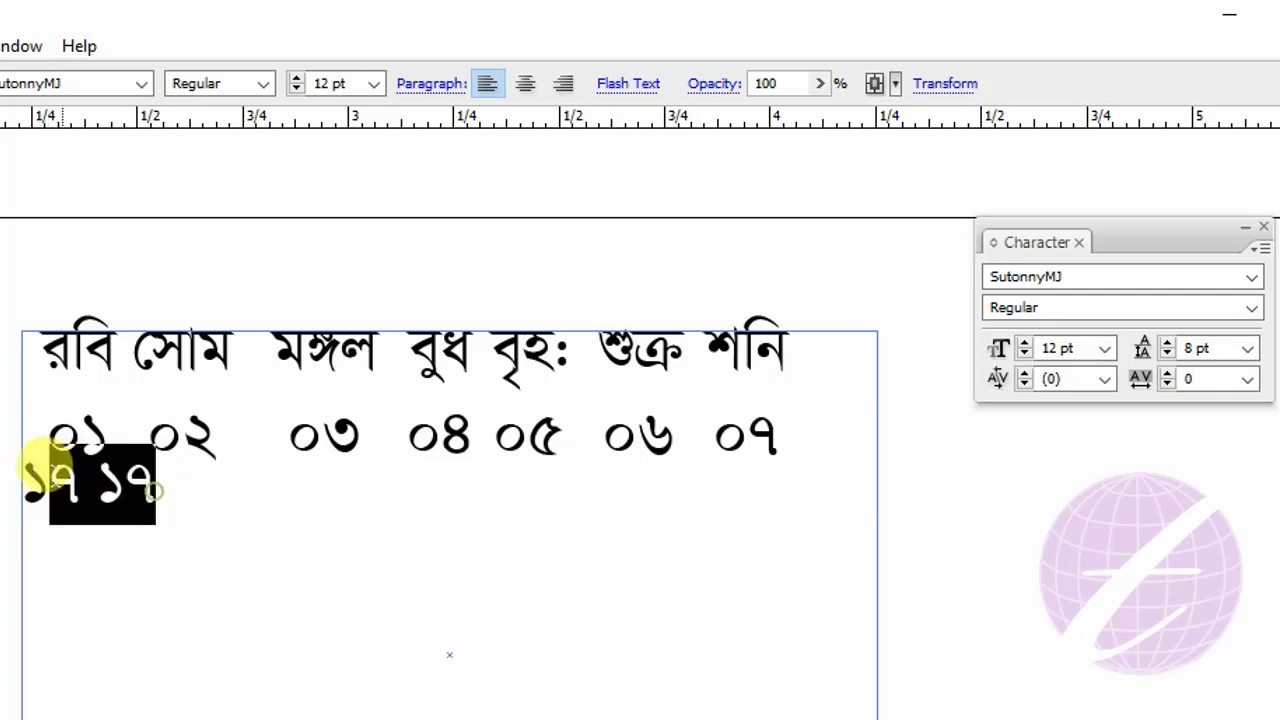
click(1092, 350)
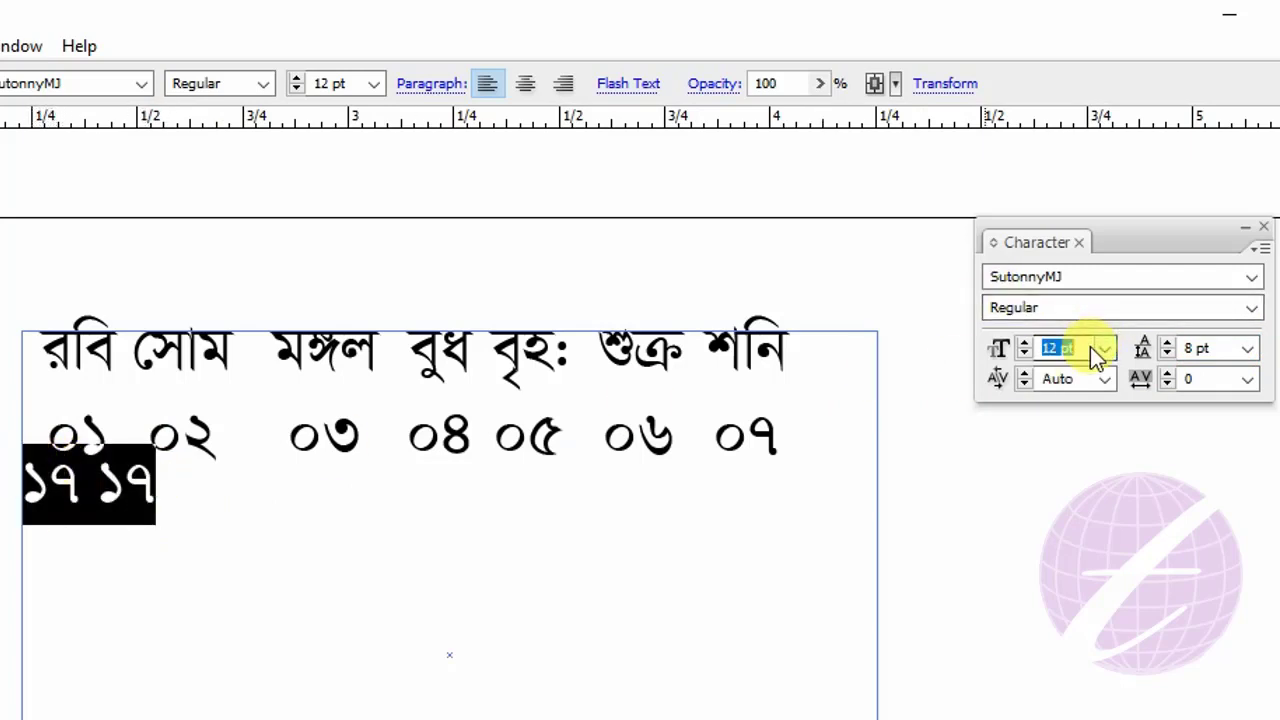
text(8)
key(Return)
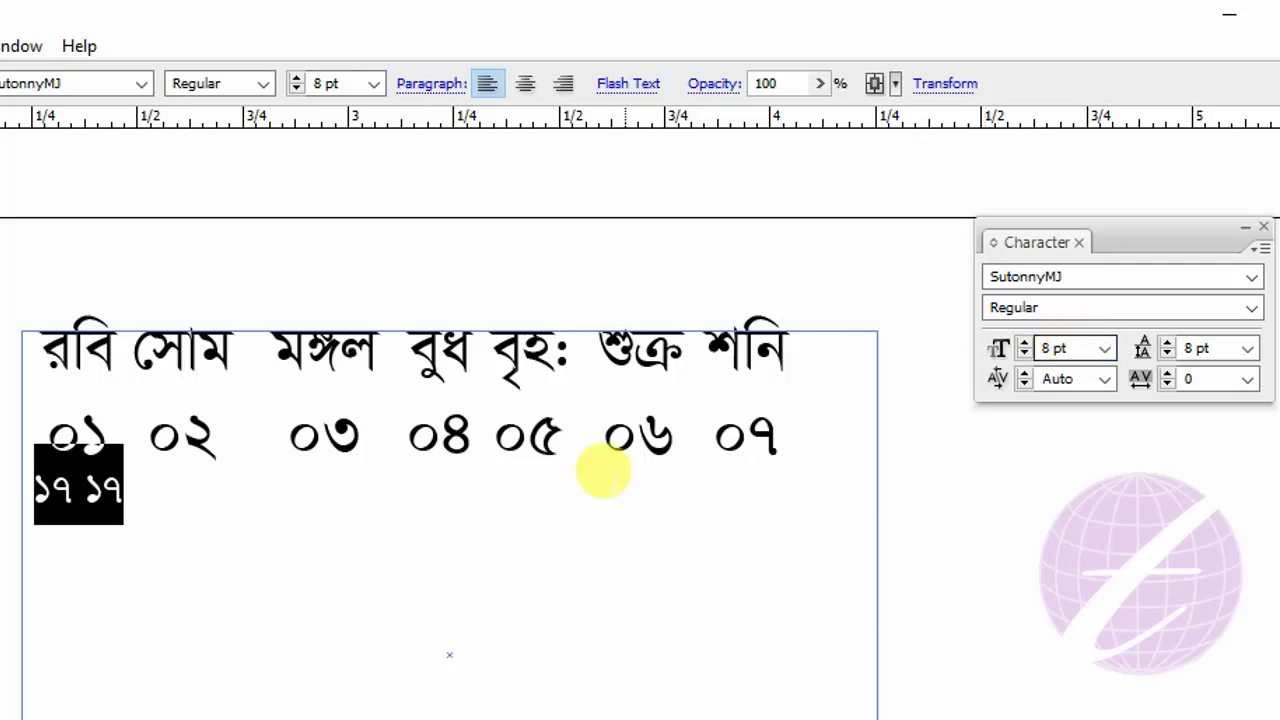
click(1092, 347)
text(7)
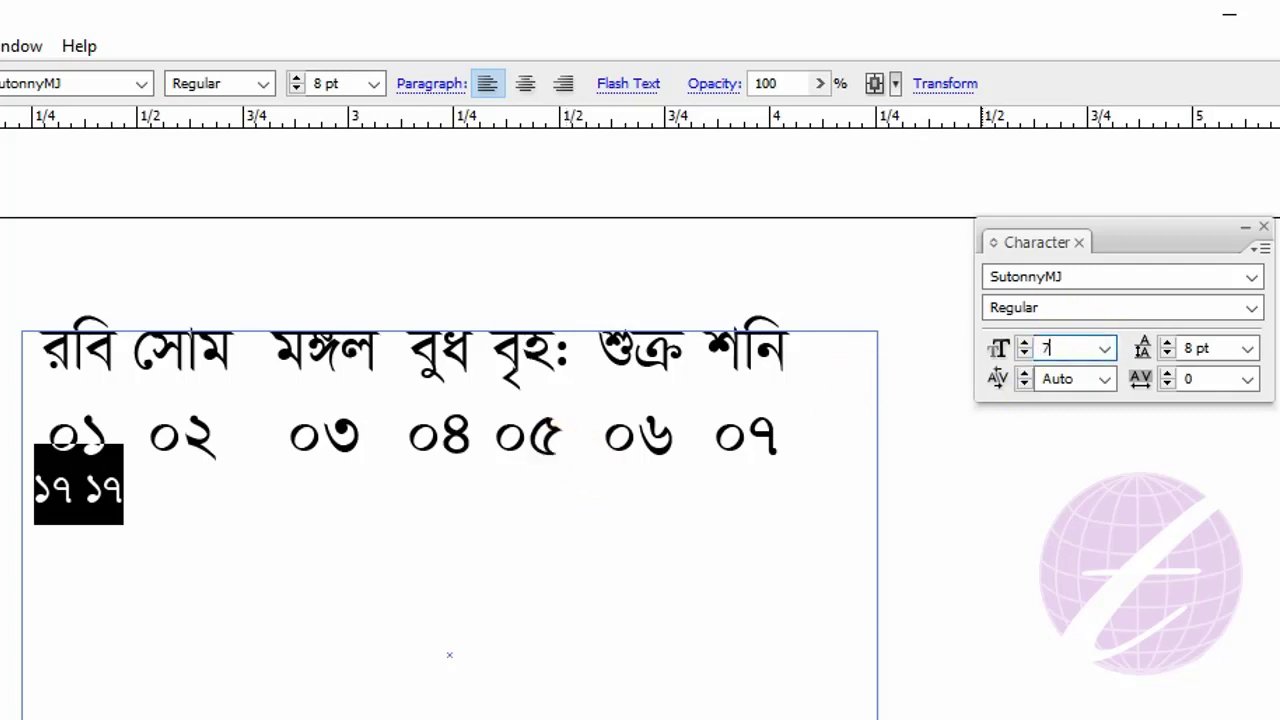
key(Return)
Apply 6 pt leading to the date row and ১৭ numbers, then view the Photos reference.
click(86, 491)
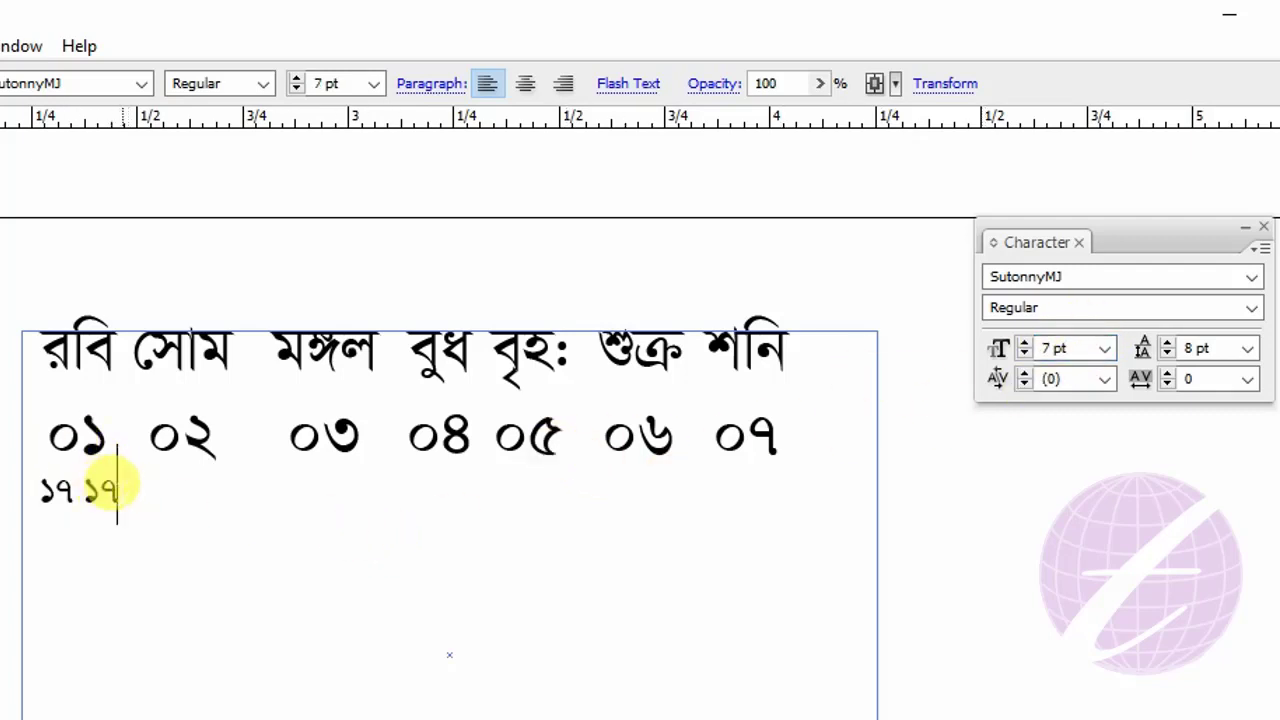
drag(100, 490, 119, 490)
shift+click(50, 432)
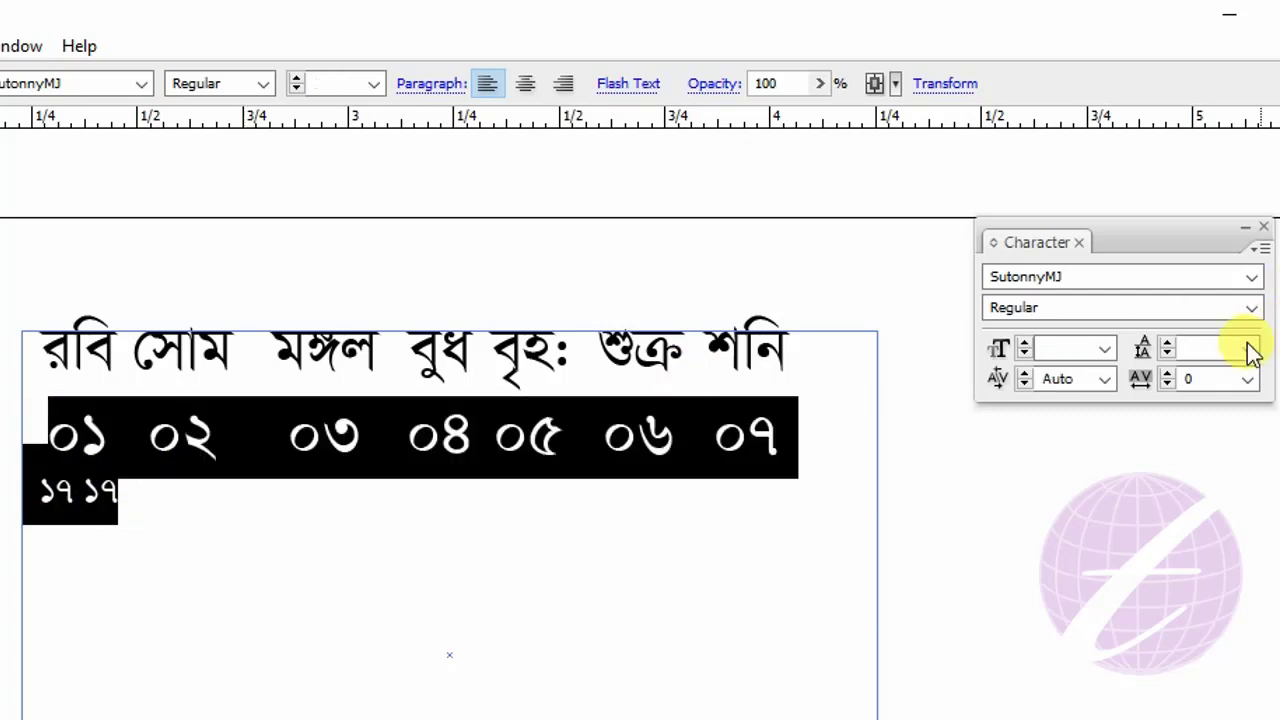
click(1215, 349)
text(6)
key(Return)
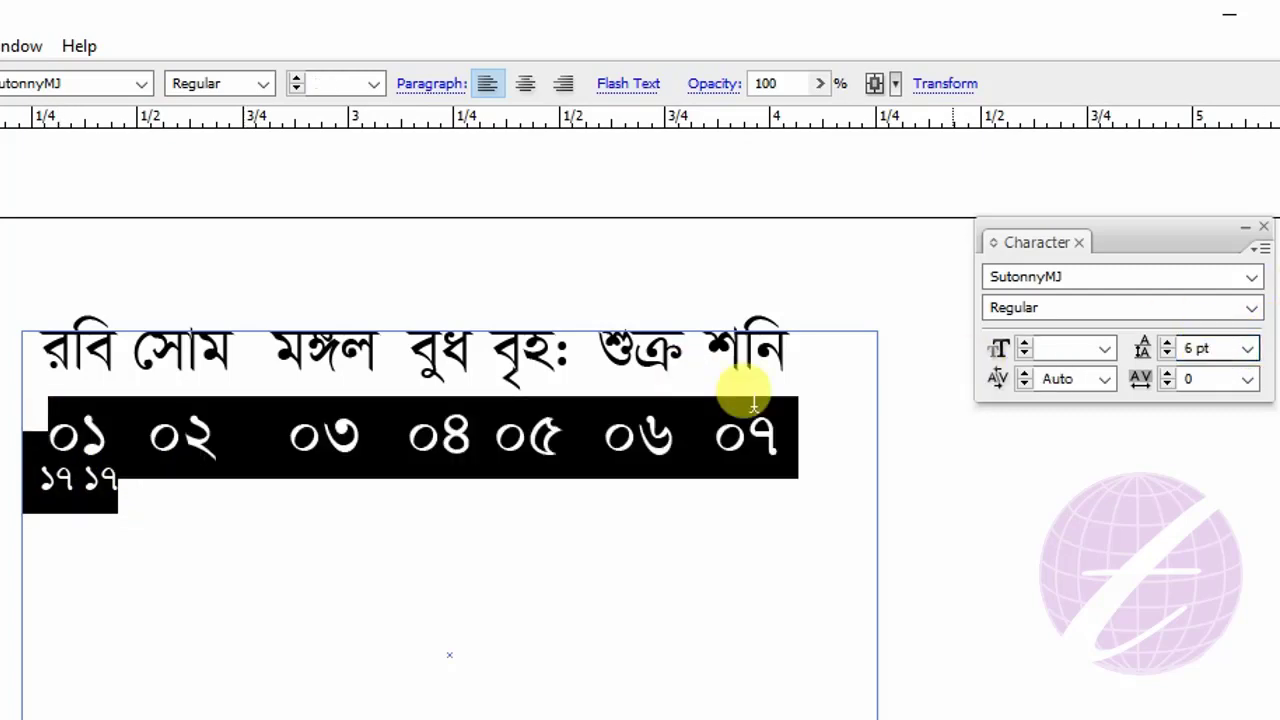
click(83, 497)
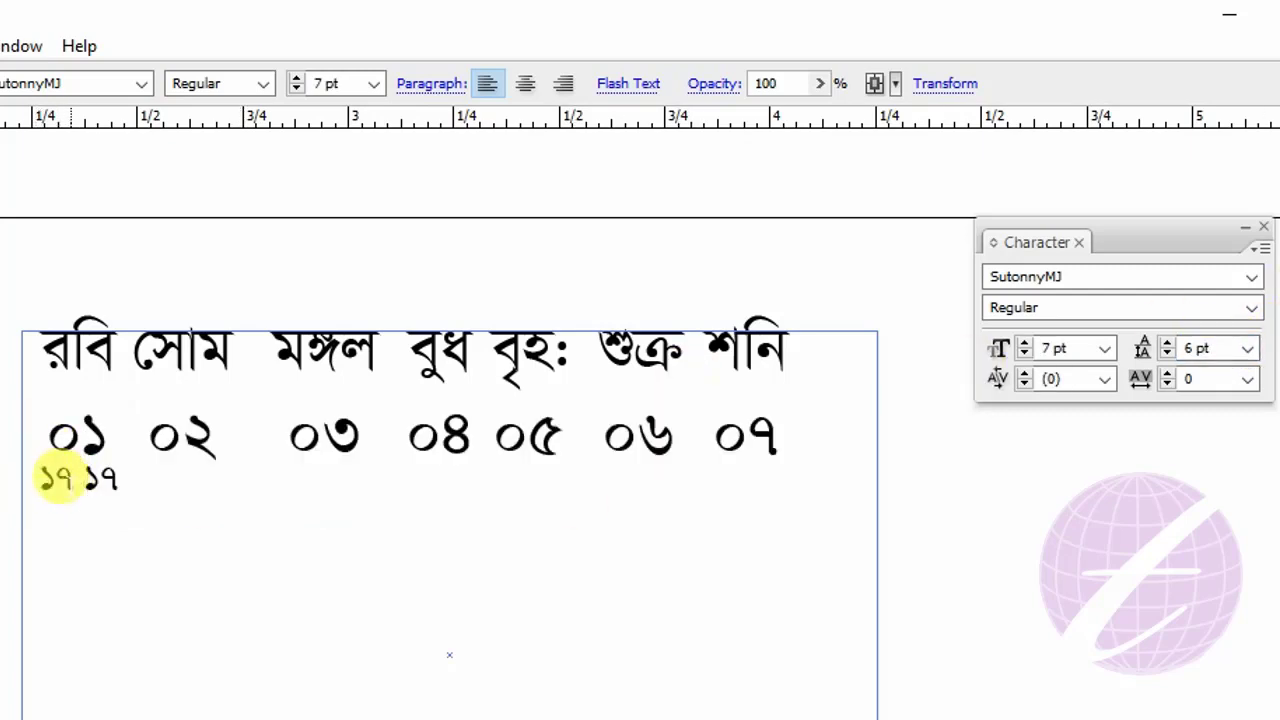
drag(76, 480, 38, 480)
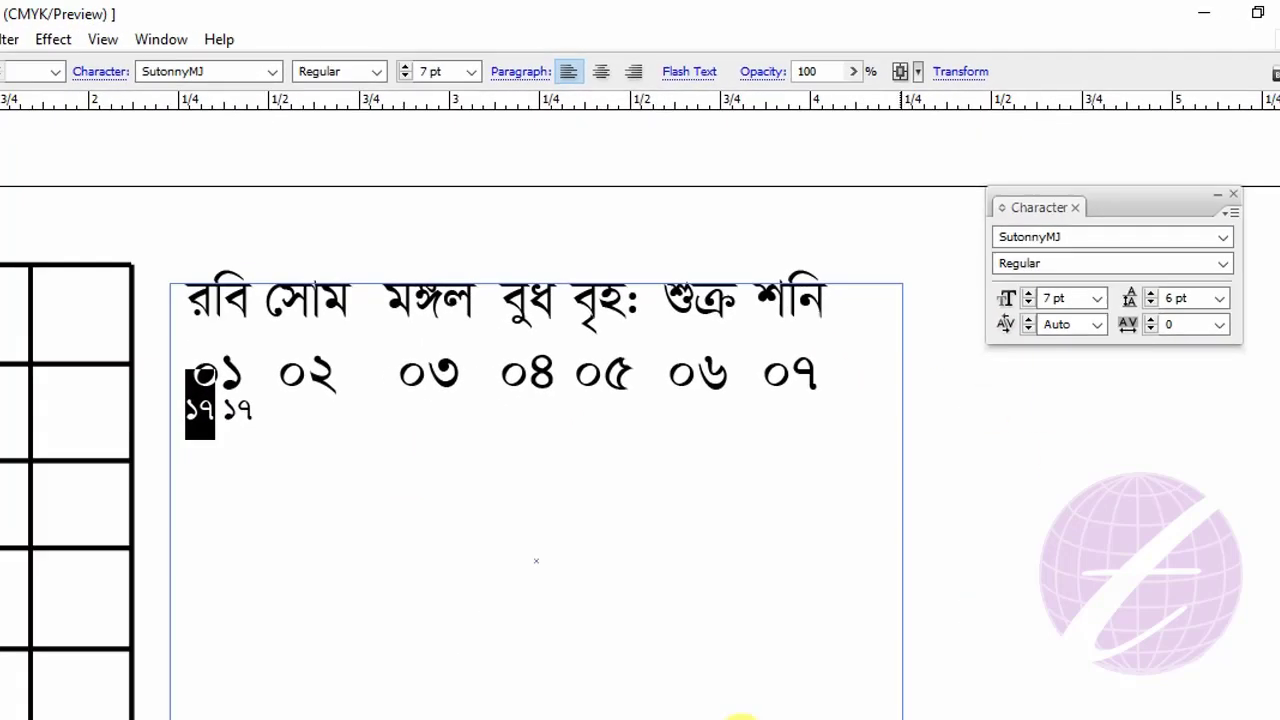
click(667, 705)
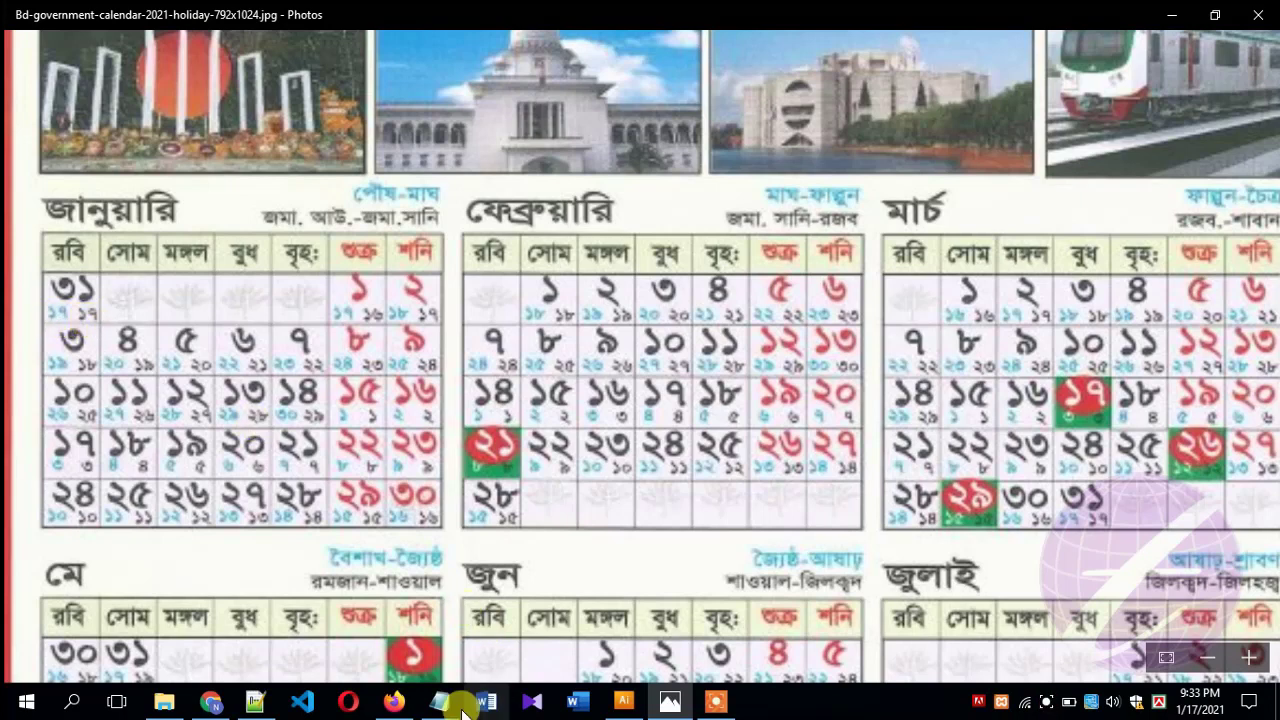
Look over the Bangla 2021 calendar JPG in Photos, then switch back to Illustrator.
click(640, 690)
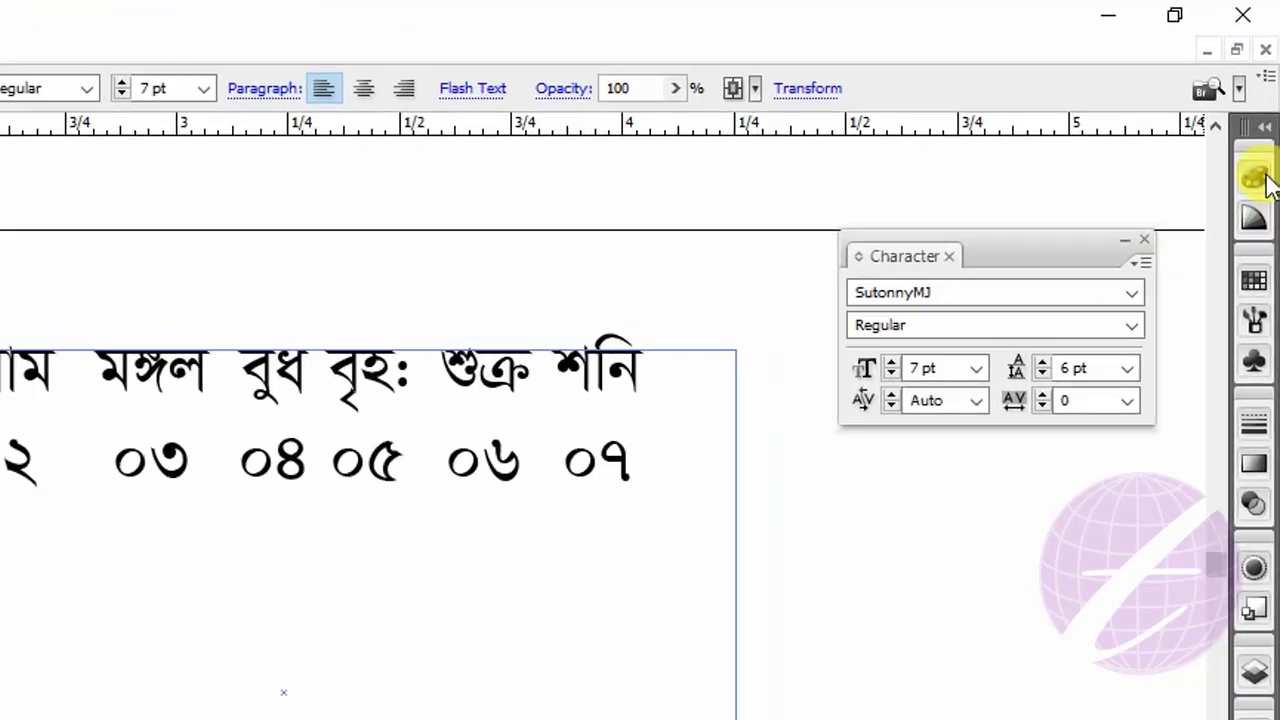
Colour the first ১৭ cyan with C100 and K0 in the Color panel.
click(1264, 134)
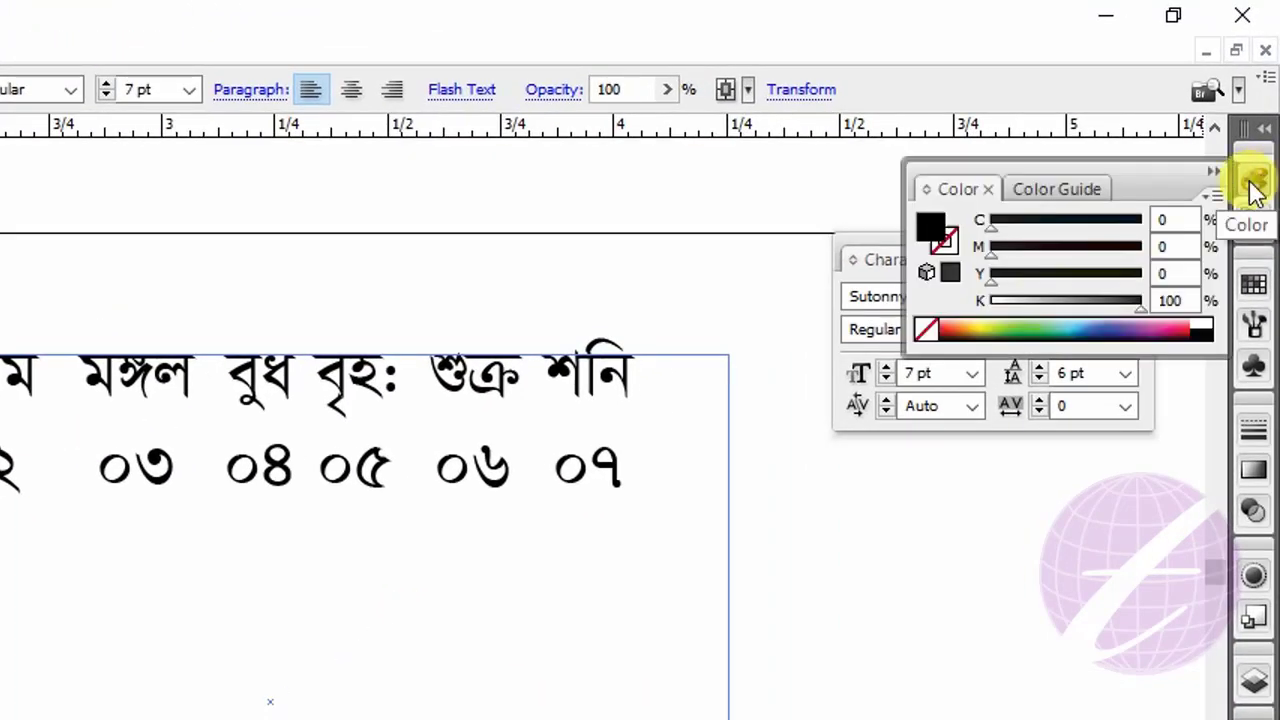
click(1175, 219)
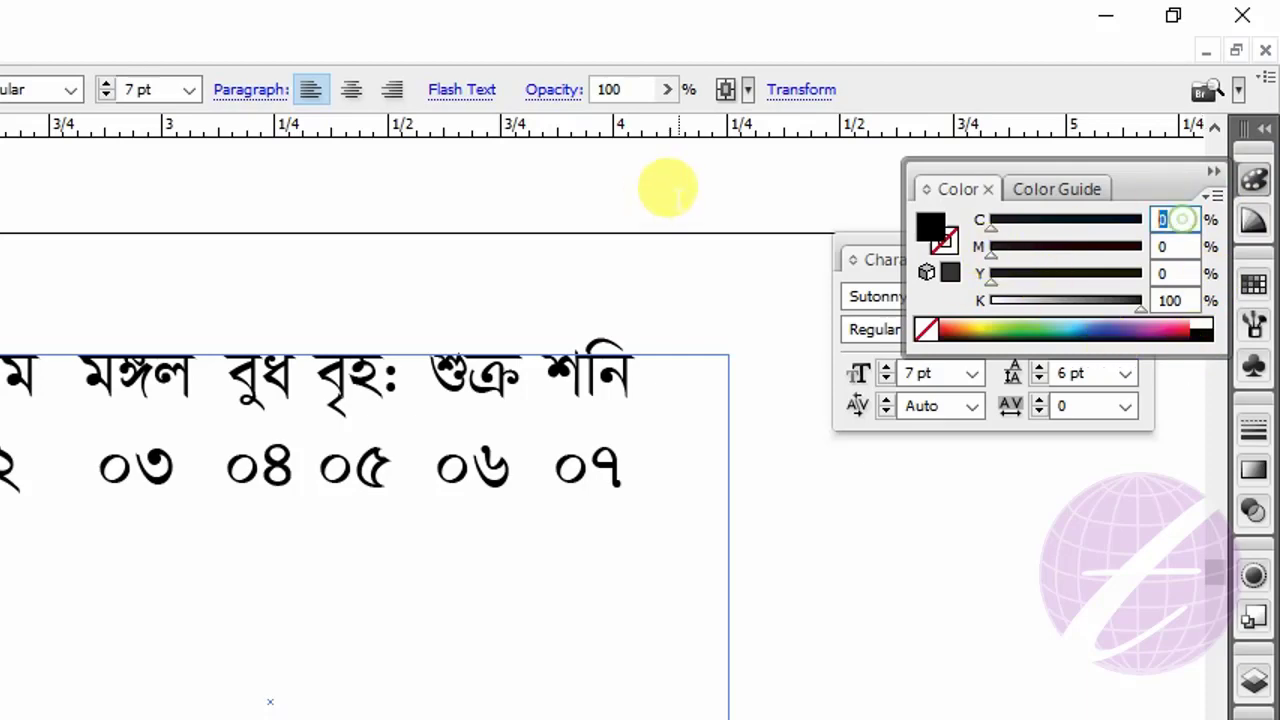
text(100)
key(Tab)
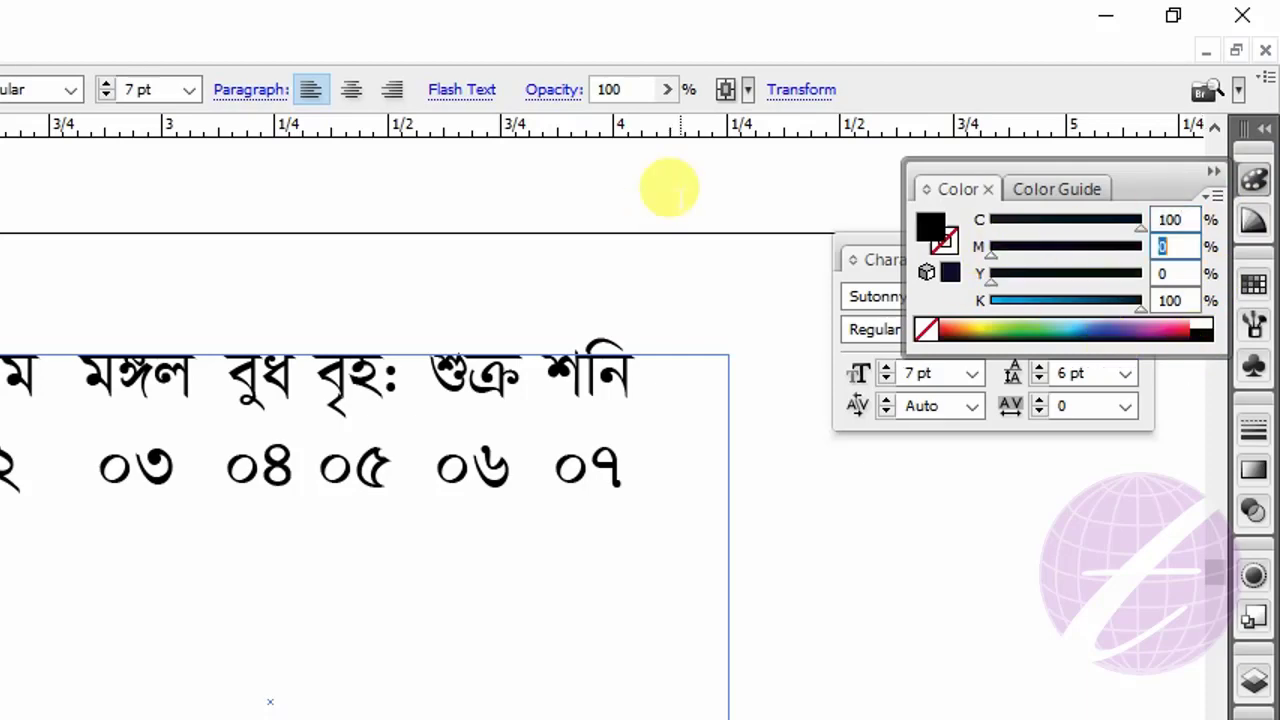
key(Tab)
key(Tab)
text(0)
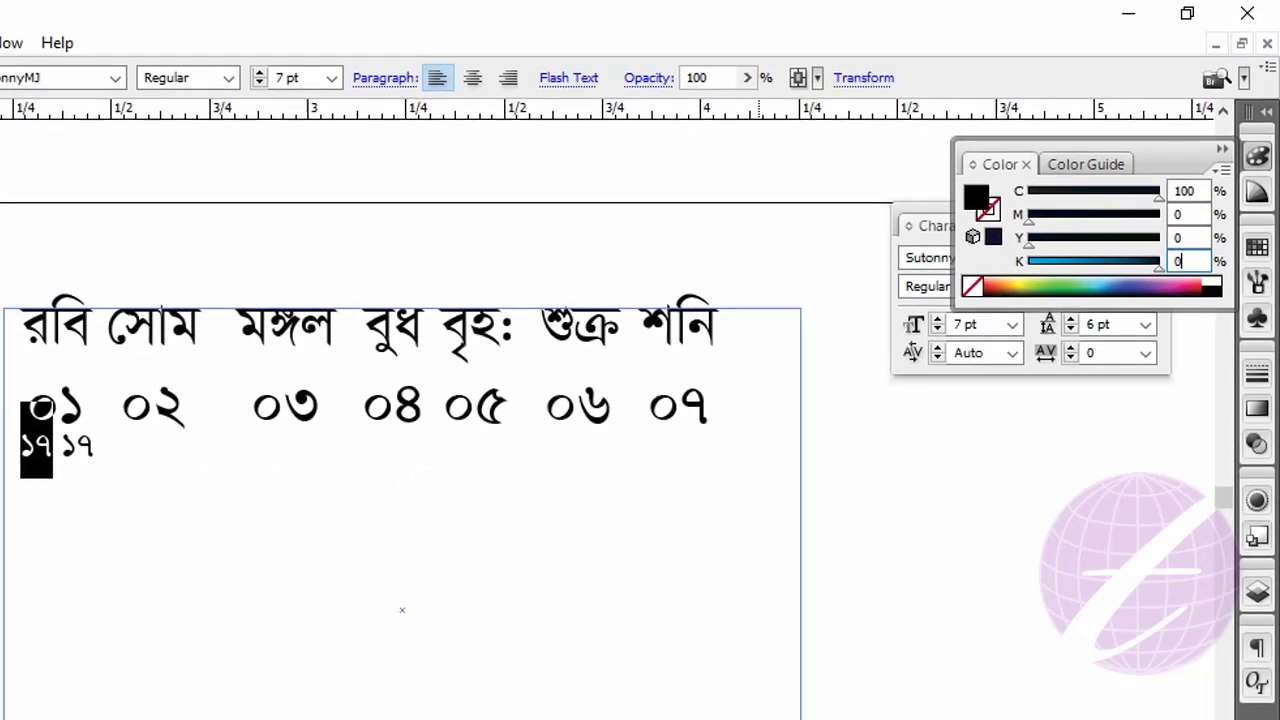
key(Return)
click(28, 445)
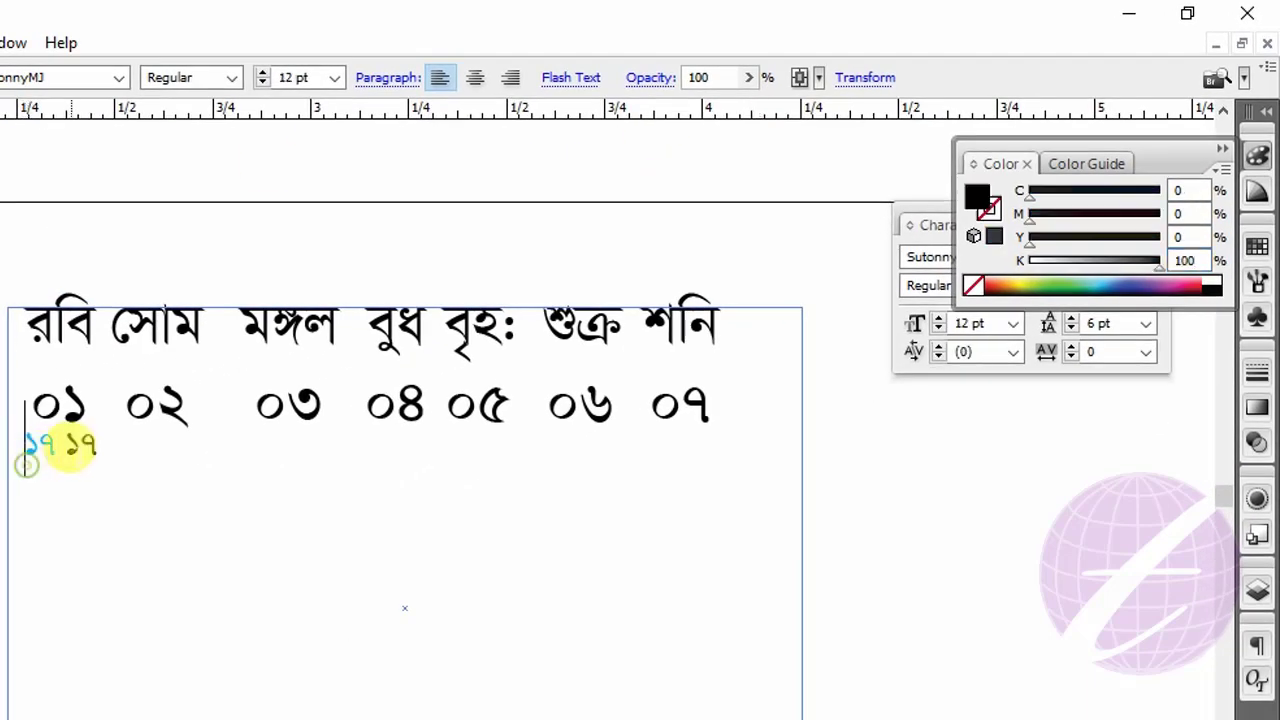
Colour the second ১৭ magenta with M100 and K0.
drag(64, 445, 97, 445)
click(1180, 213)
text(100)
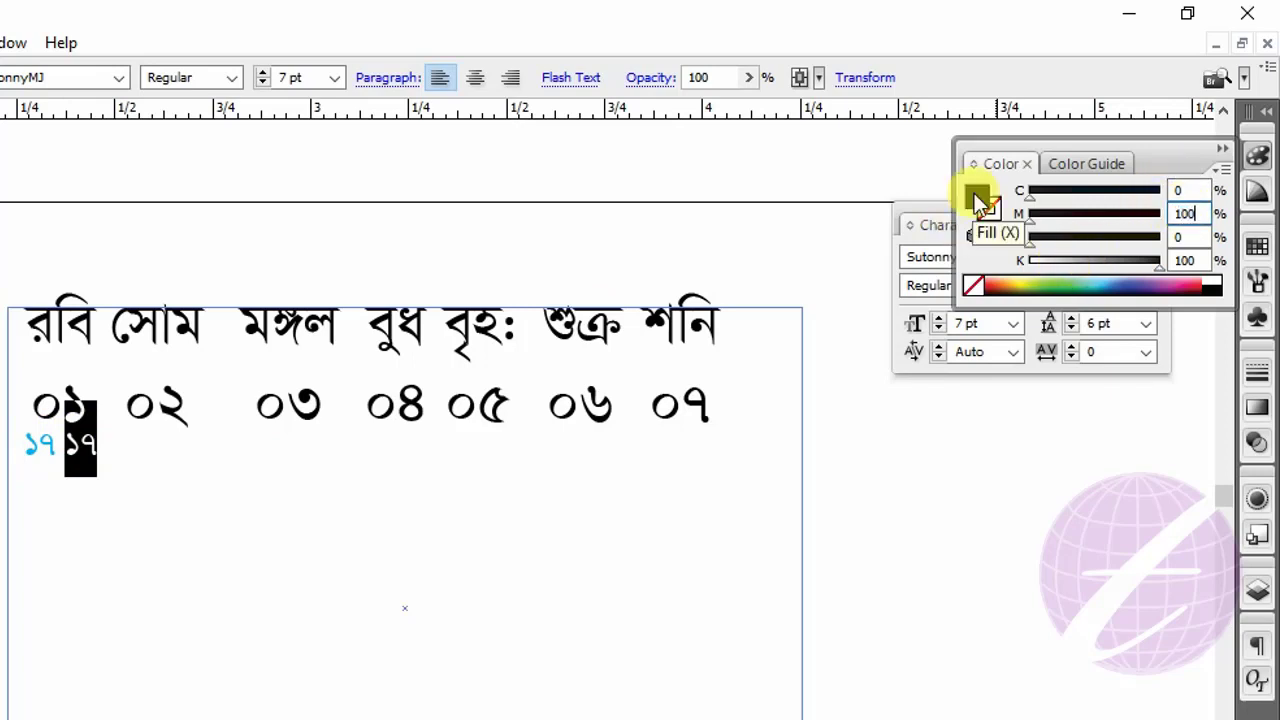
click(979, 199)
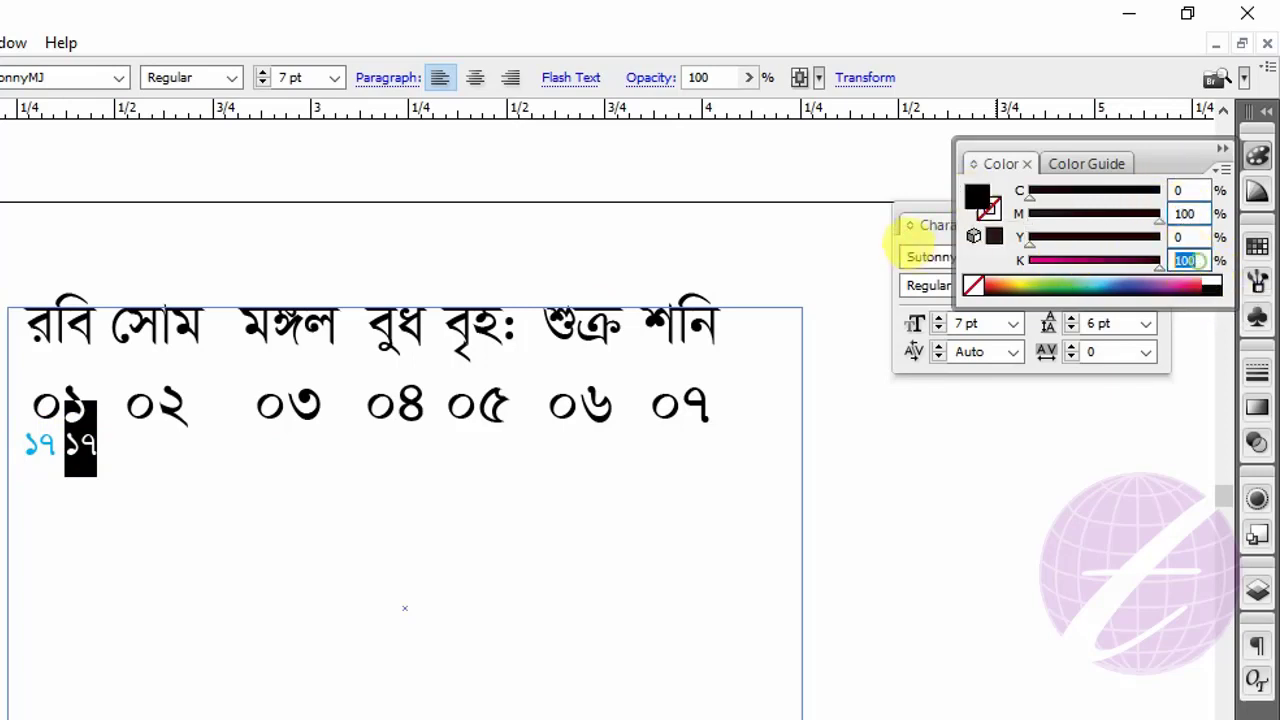
text(0)
key(Return)
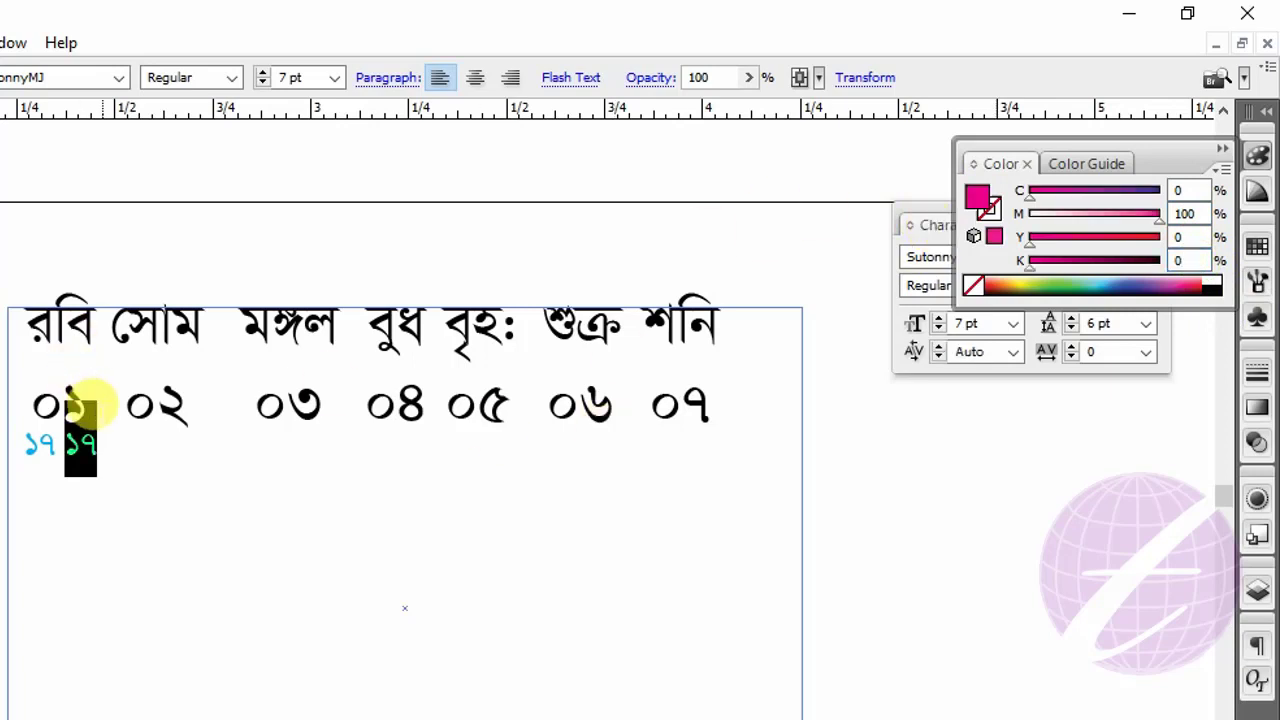
click(98, 445)
Paste copies of the coloured ১৭ ১৭ pair under ০২ and the following dates.
drag(35, 440, 97, 445)
key(ctrl+c)
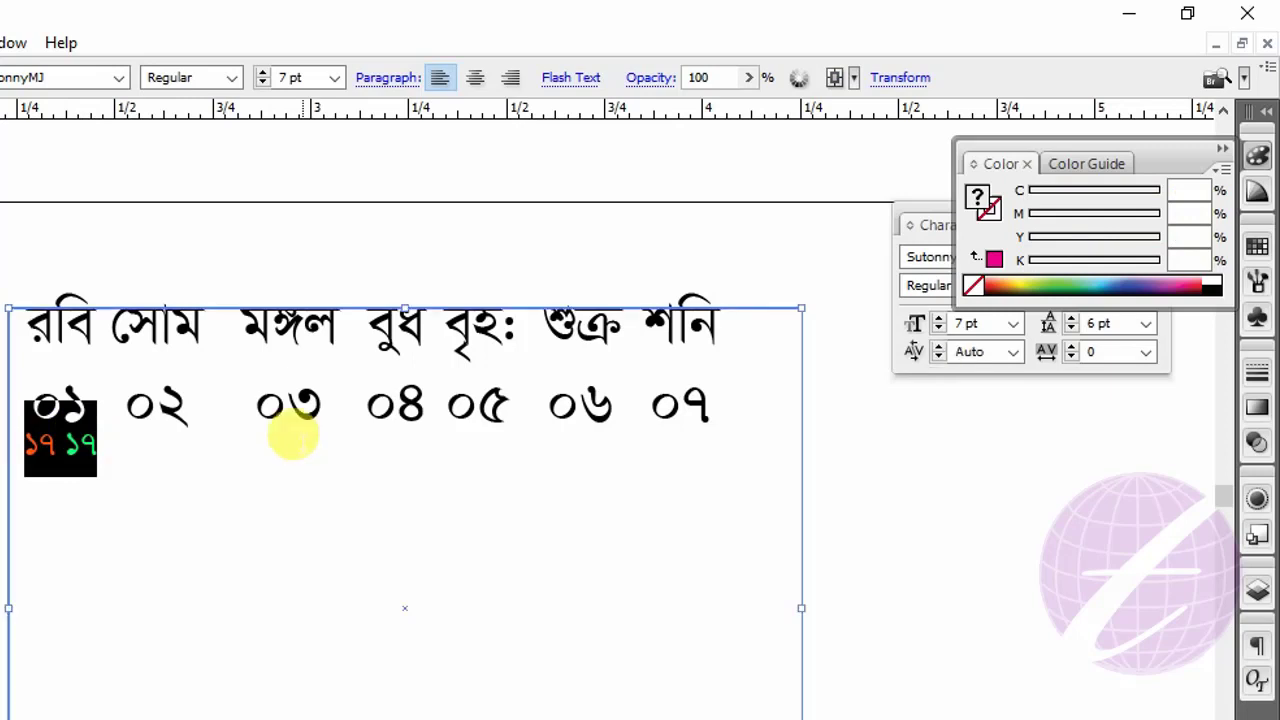
click(143, 414)
key(ctrl+v)
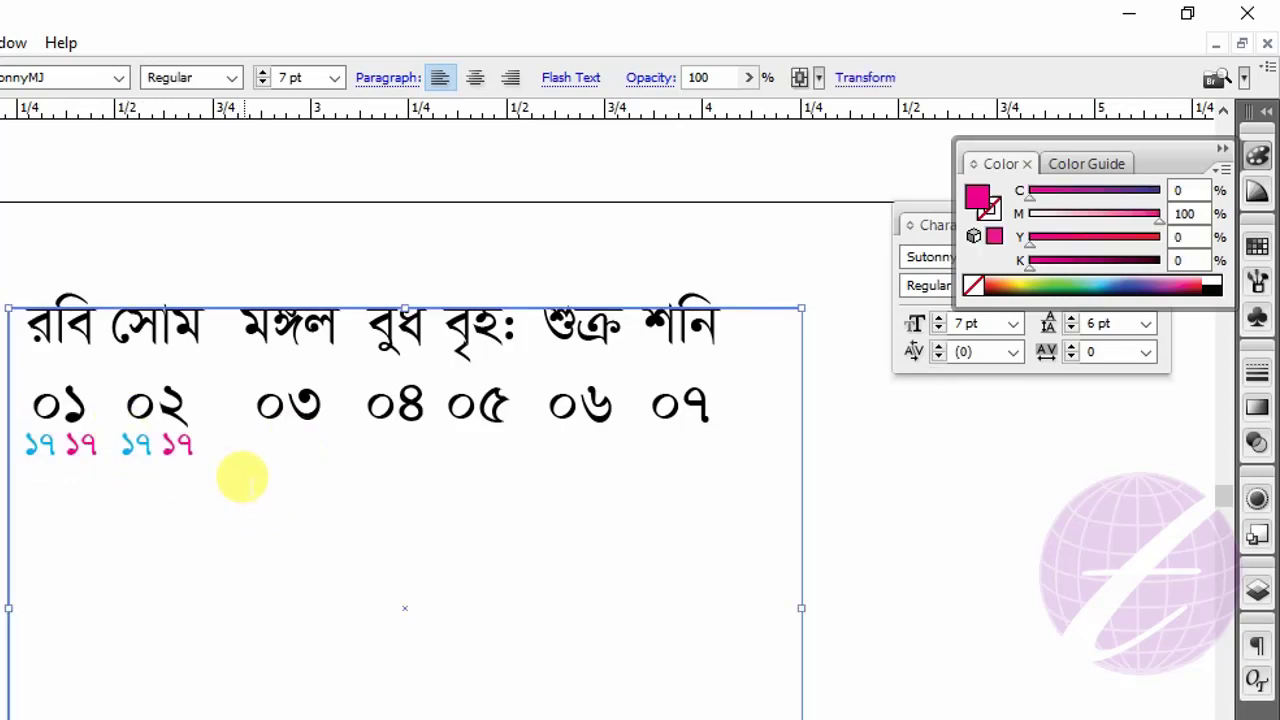
key(ctrl+v)
key(ctrl+v)
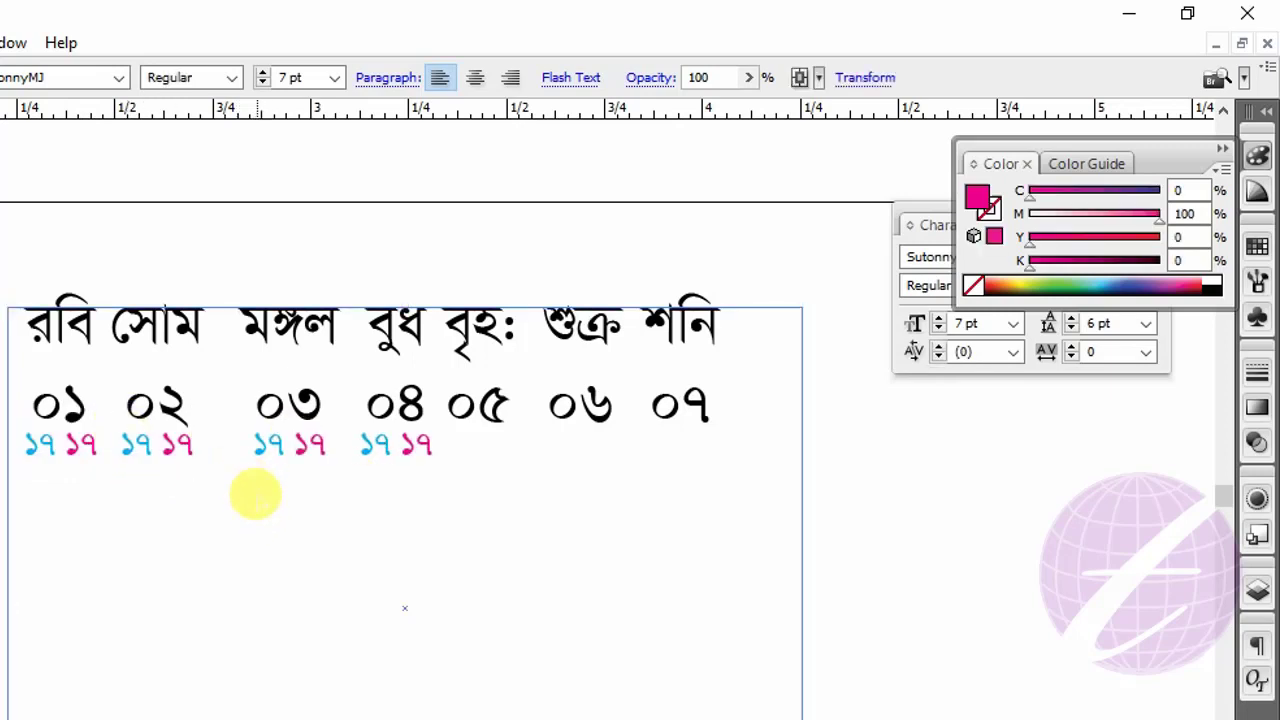
key(ctrl+v)
key(ctrl+v)
key(ctrl+v)
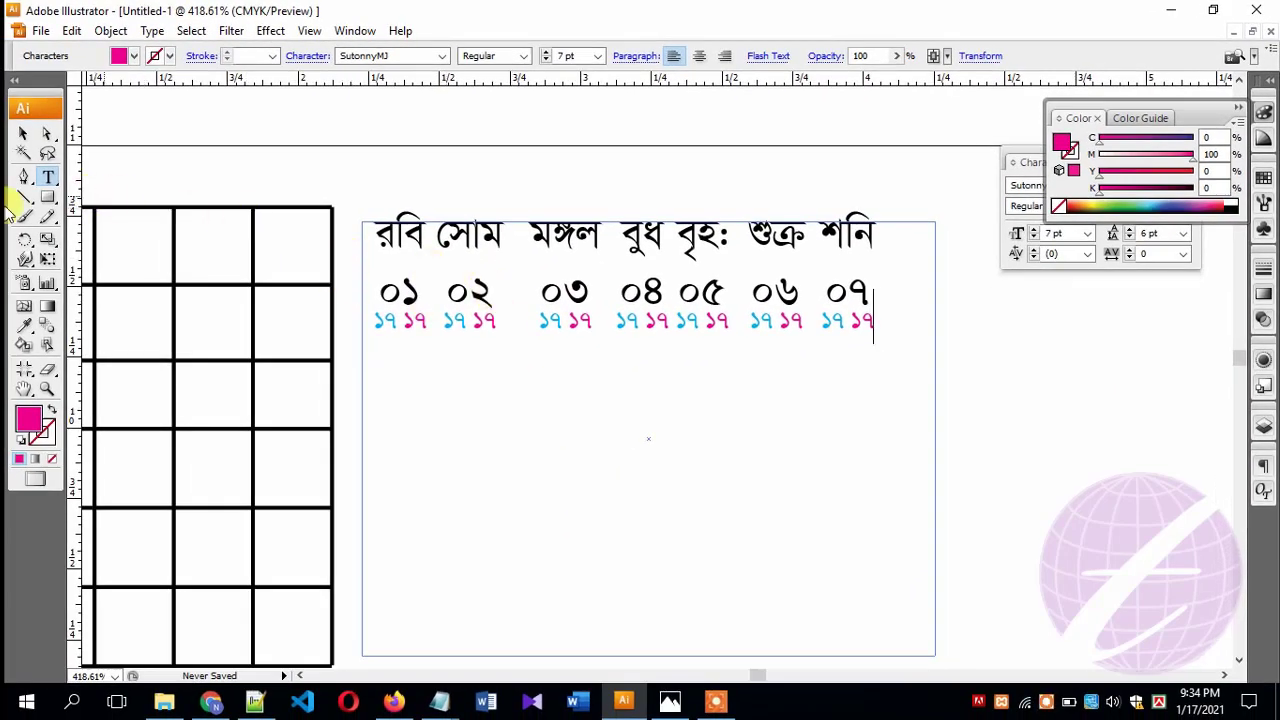
Move the weekday and dates text frame onto the grid's top rows and select all its text.
click(24, 136)
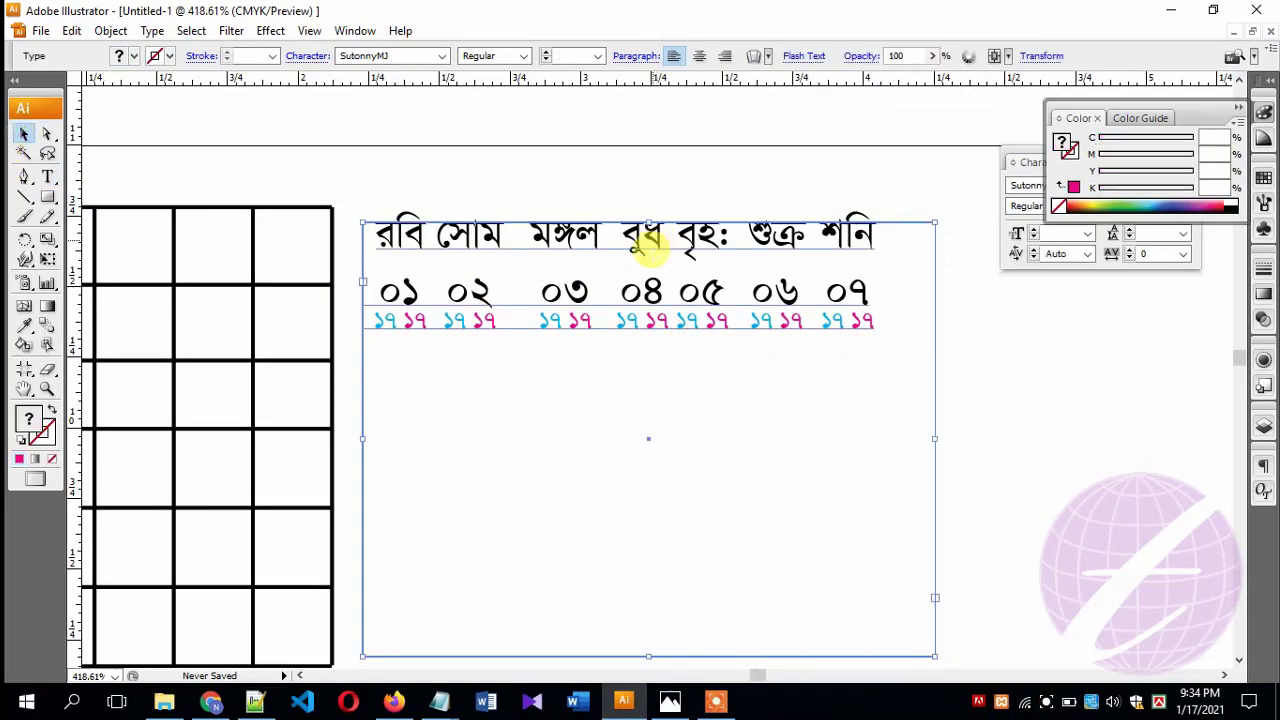
mouse_move(533, 257)
mouse_down()
mouse_move(789, 291)
mouse_move(323, 294)
mouse_move(777, 263)
mouse_move(600, 270)
mouse_up()
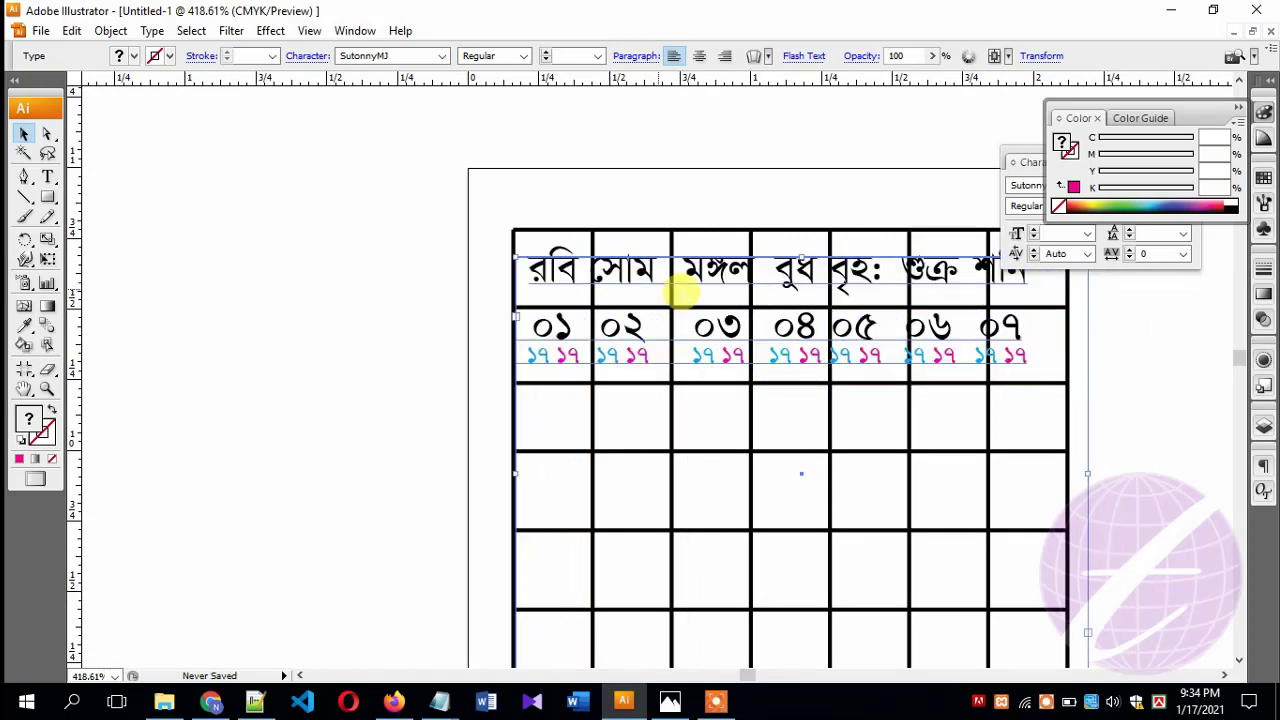
drag(680, 291, 533, 295)
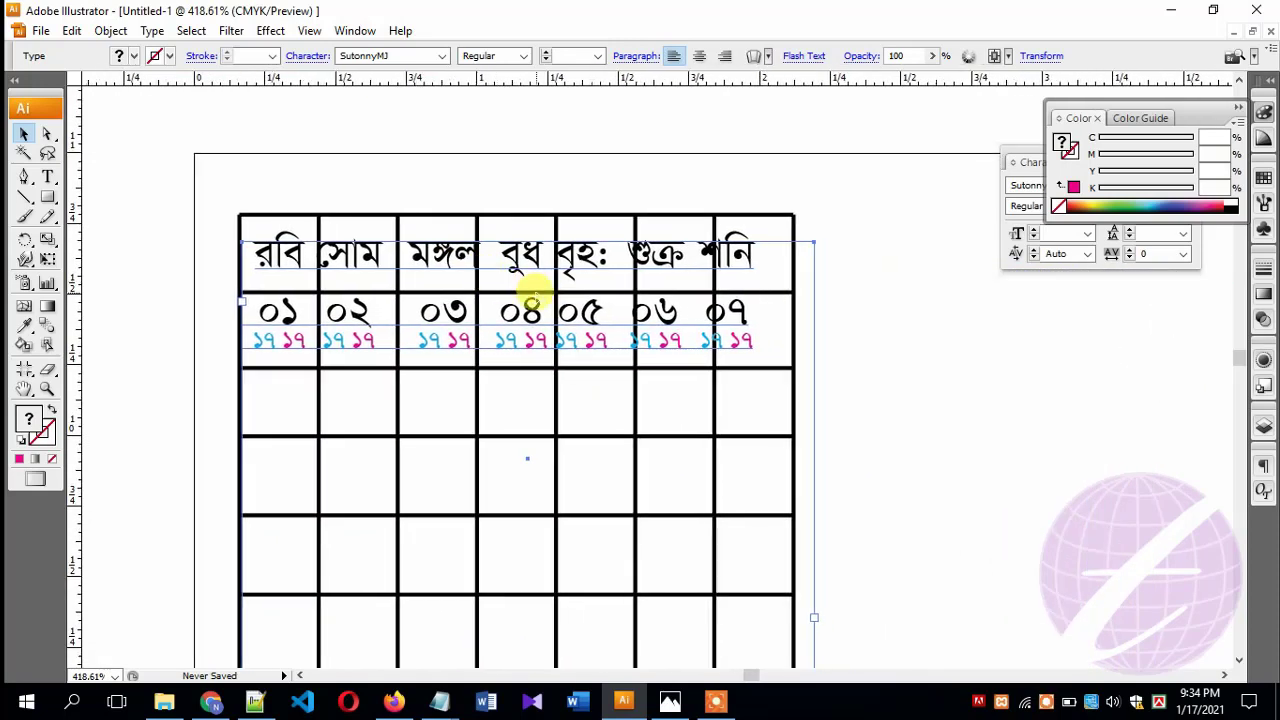
triple_click(343, 251)
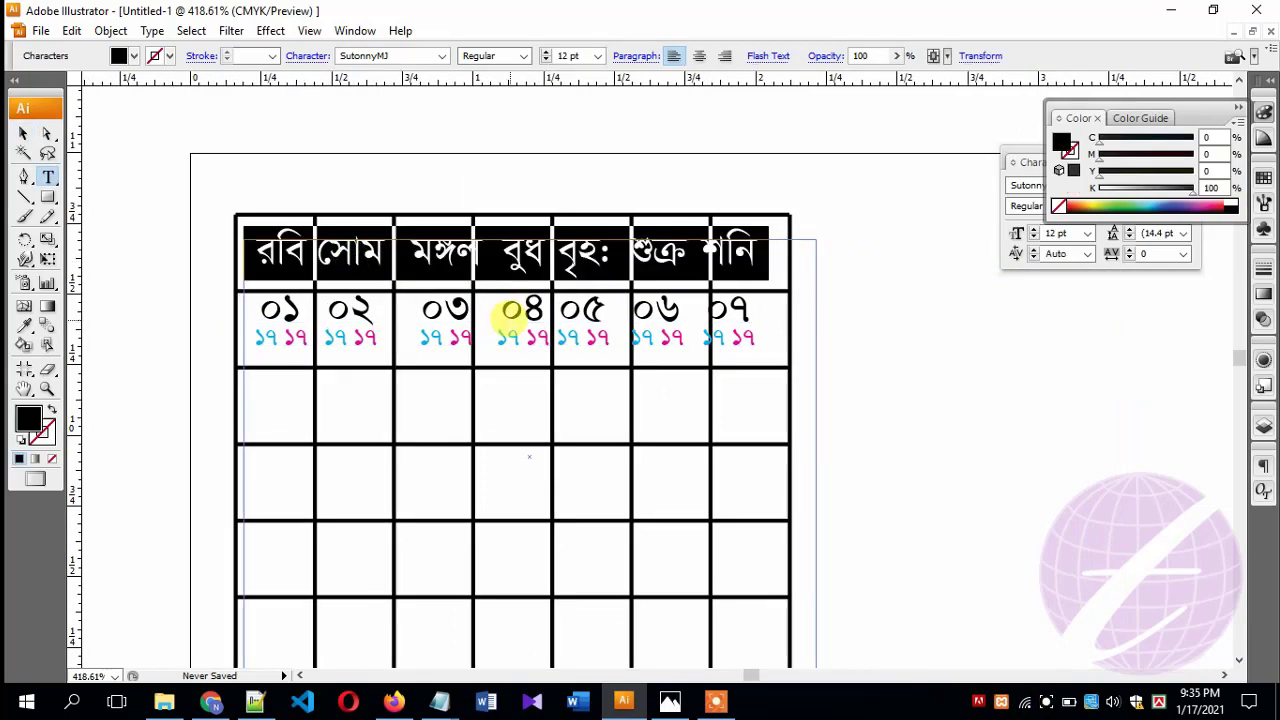
drag(510, 313, 510, 312)
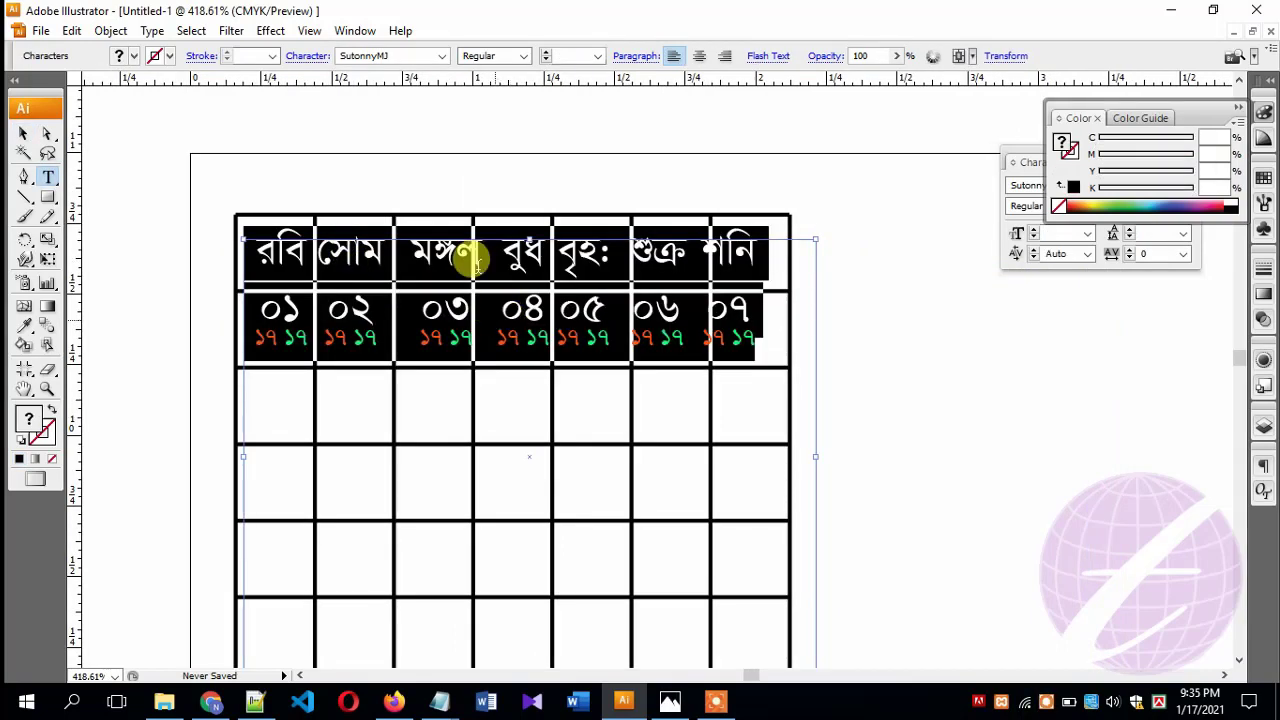
click(352, 31)
mouse_move(560, 691)
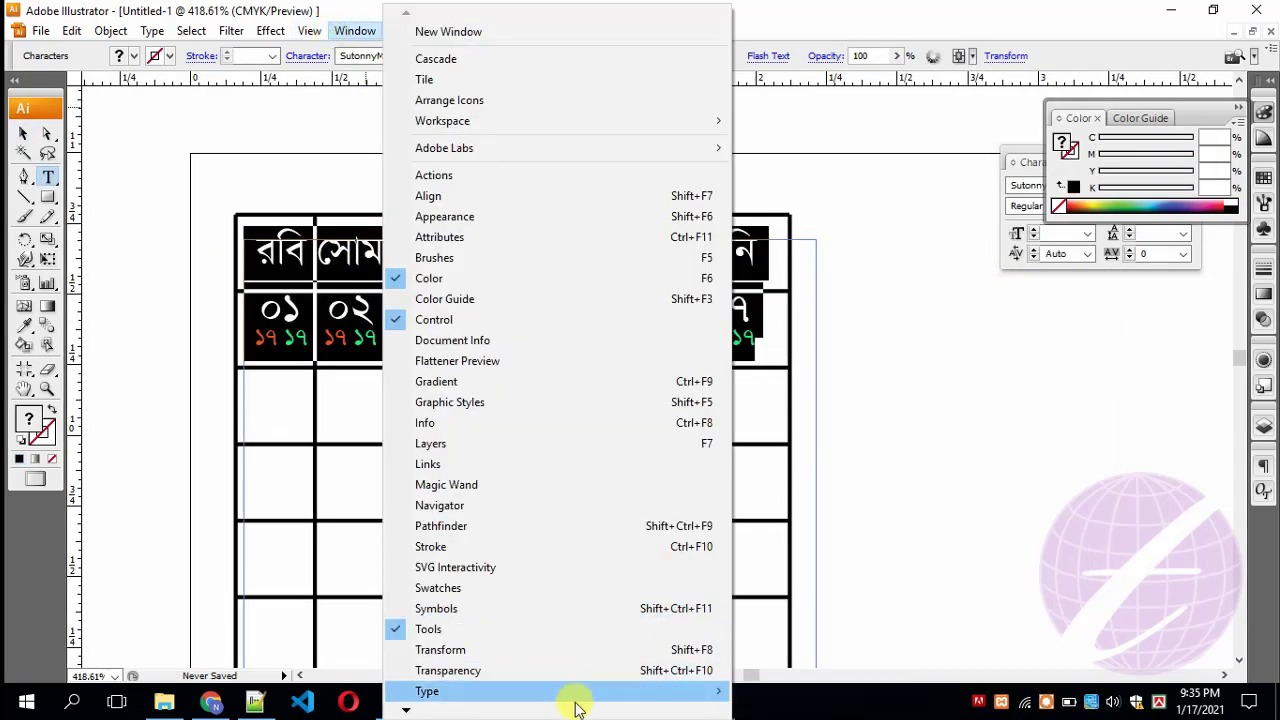
Drag all seven tab stops so each weekday, date and ১৭ pair centres in its grid column.
click(790, 690)
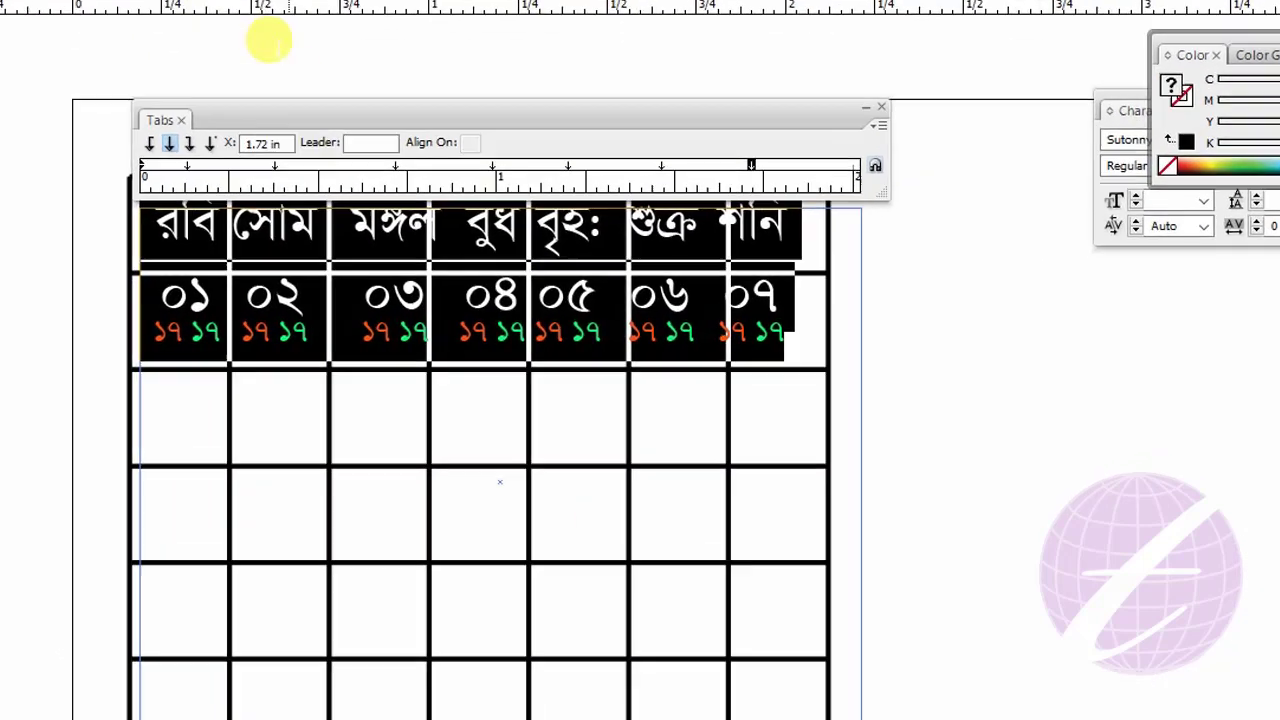
drag(64, 112, 56, 112)
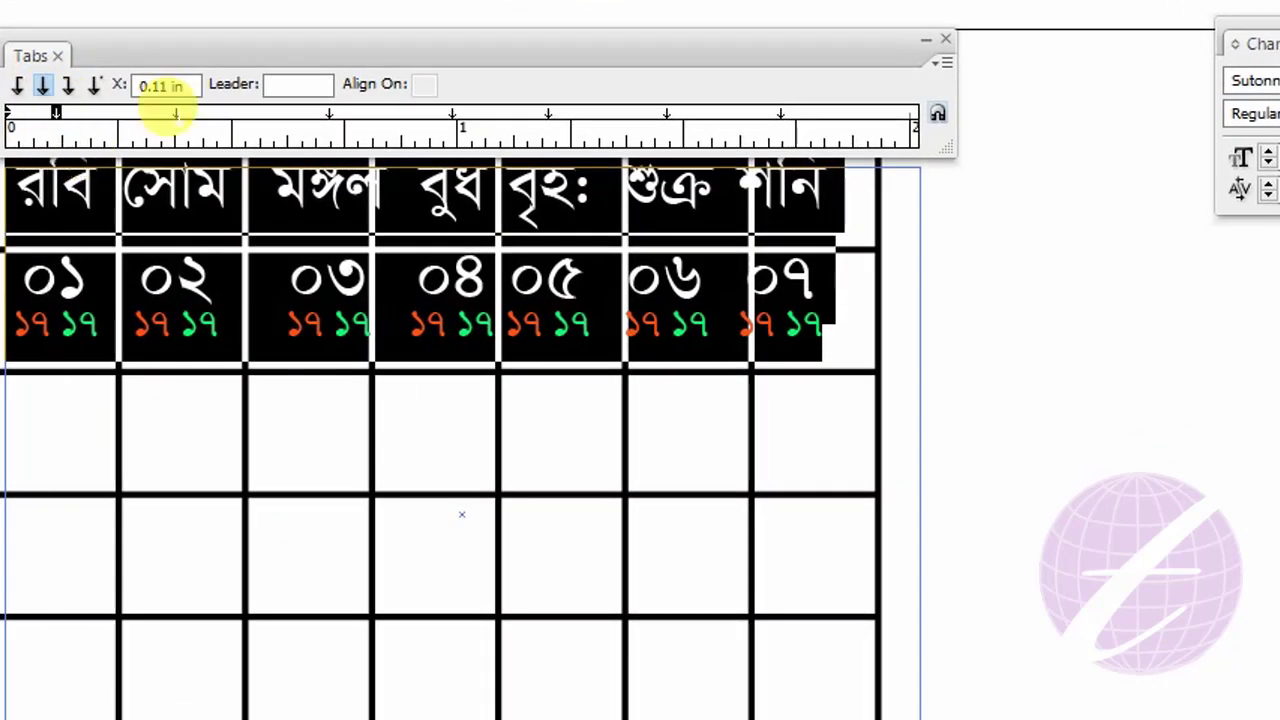
drag(176, 112, 180, 112)
drag(329, 112, 314, 112)
drag(452, 112, 432, 112)
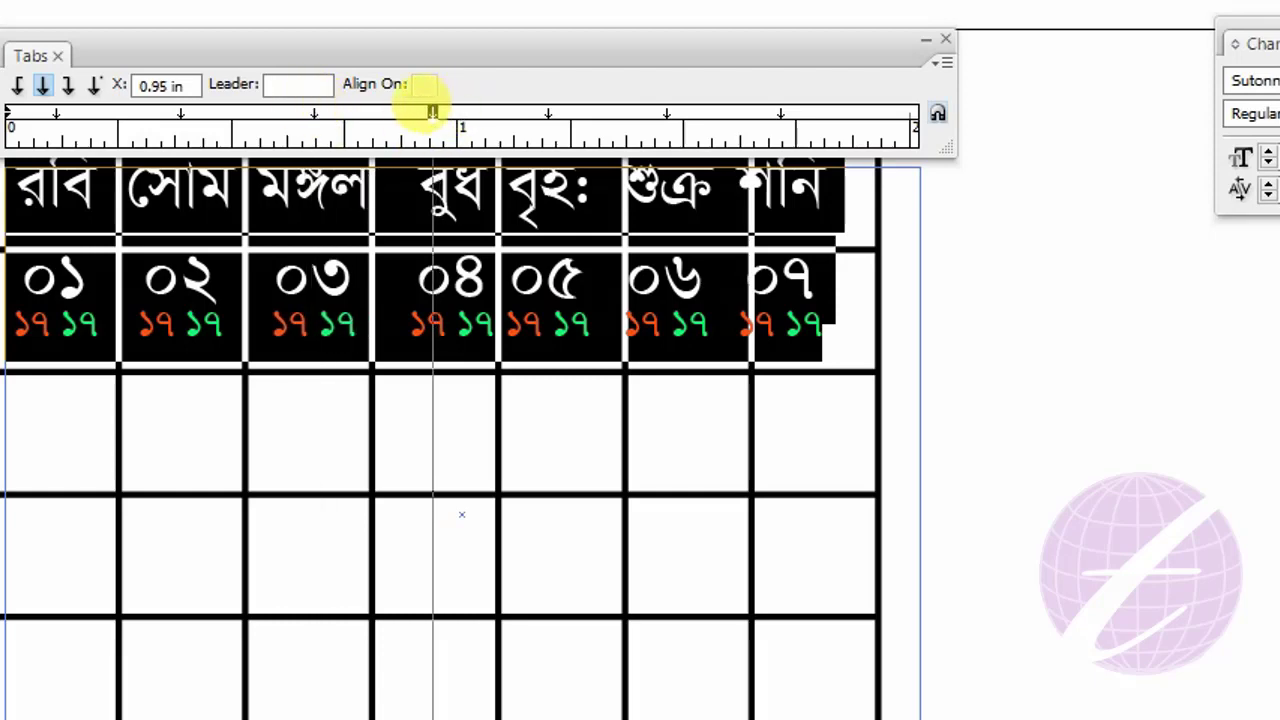
drag(548, 112, 561, 112)
drag(666, 112, 683, 112)
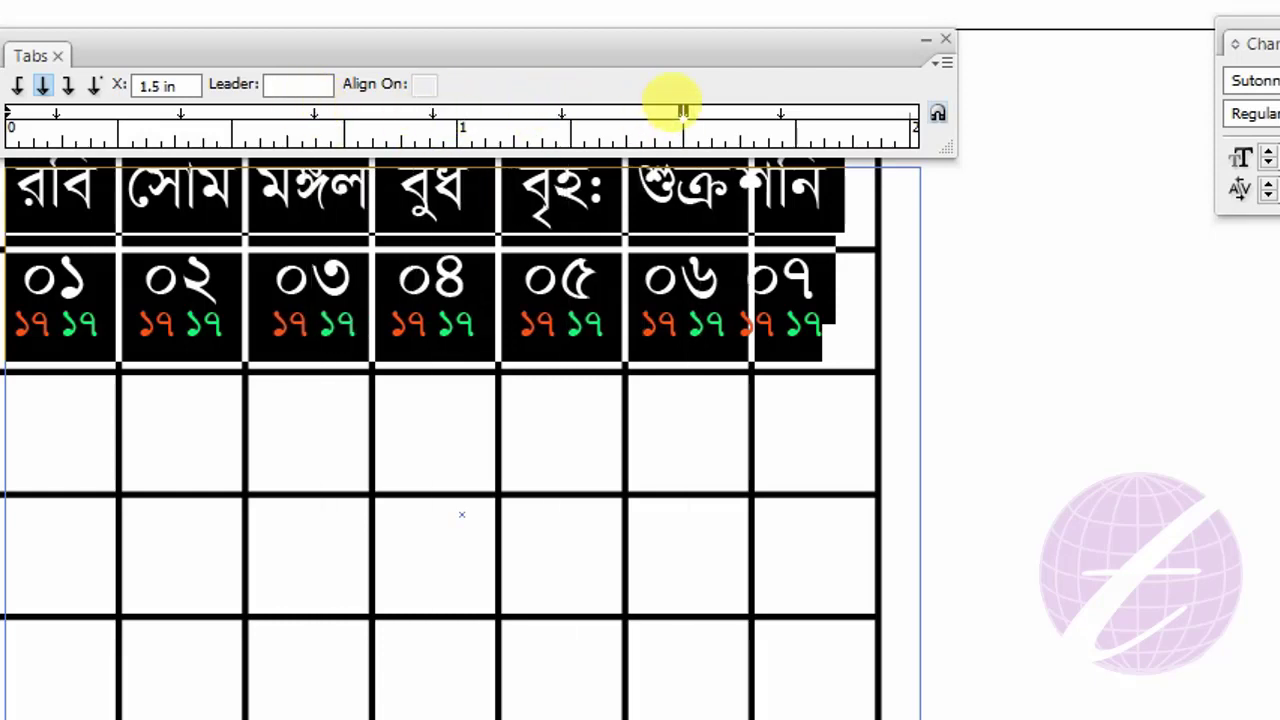
drag(780, 112, 815, 112)
click(825, 200)
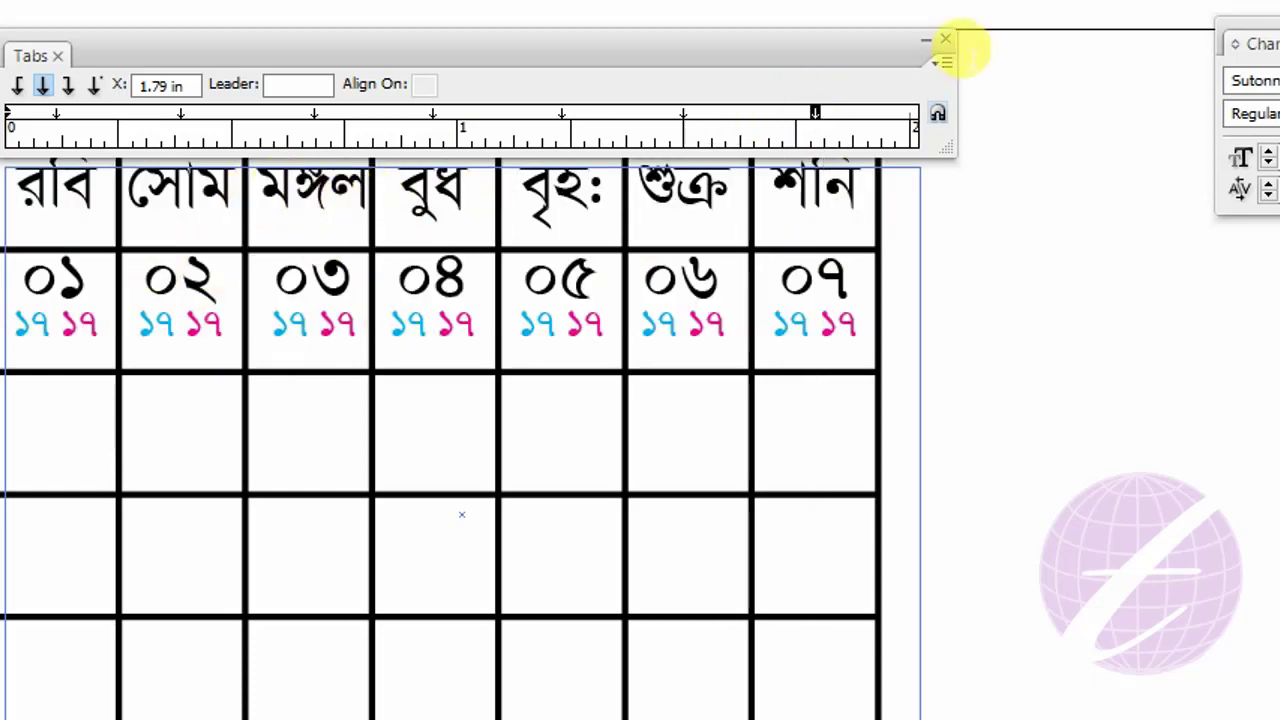
click(945, 39)
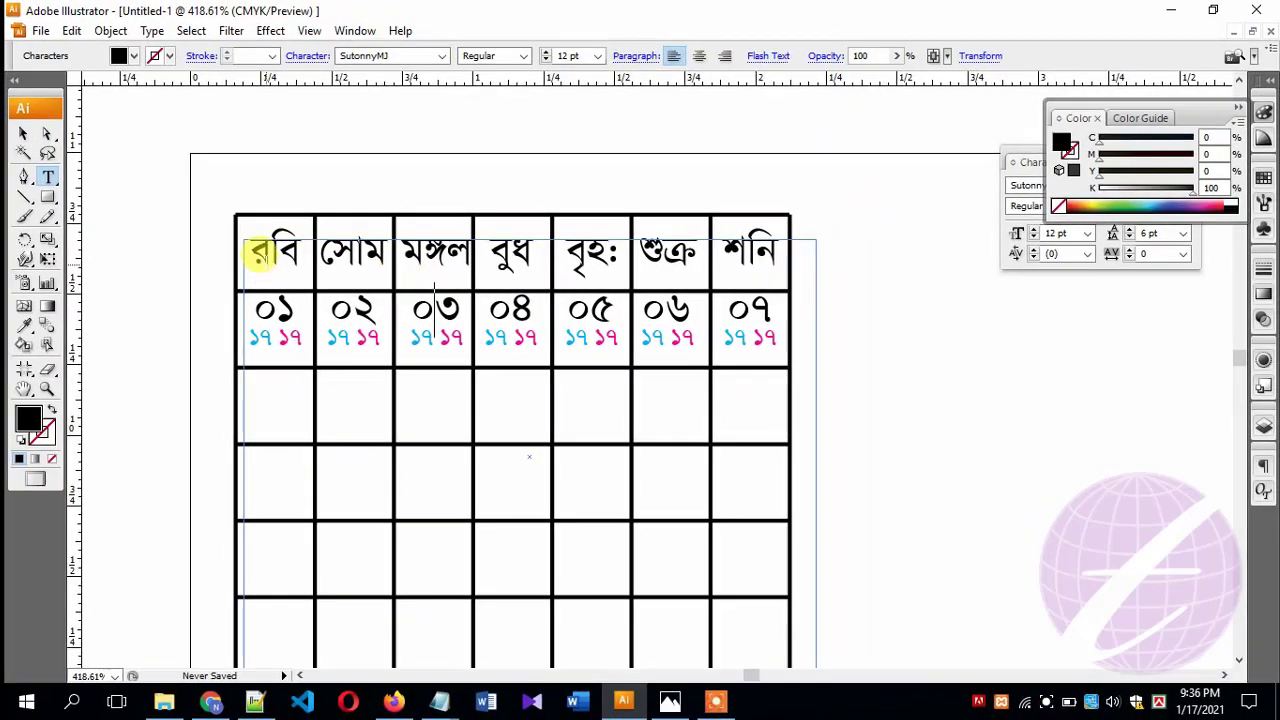
Set the রবি–শনি header row to 11 pt using a floating Character panel, then deselect.
drag(258, 247, 764, 253)
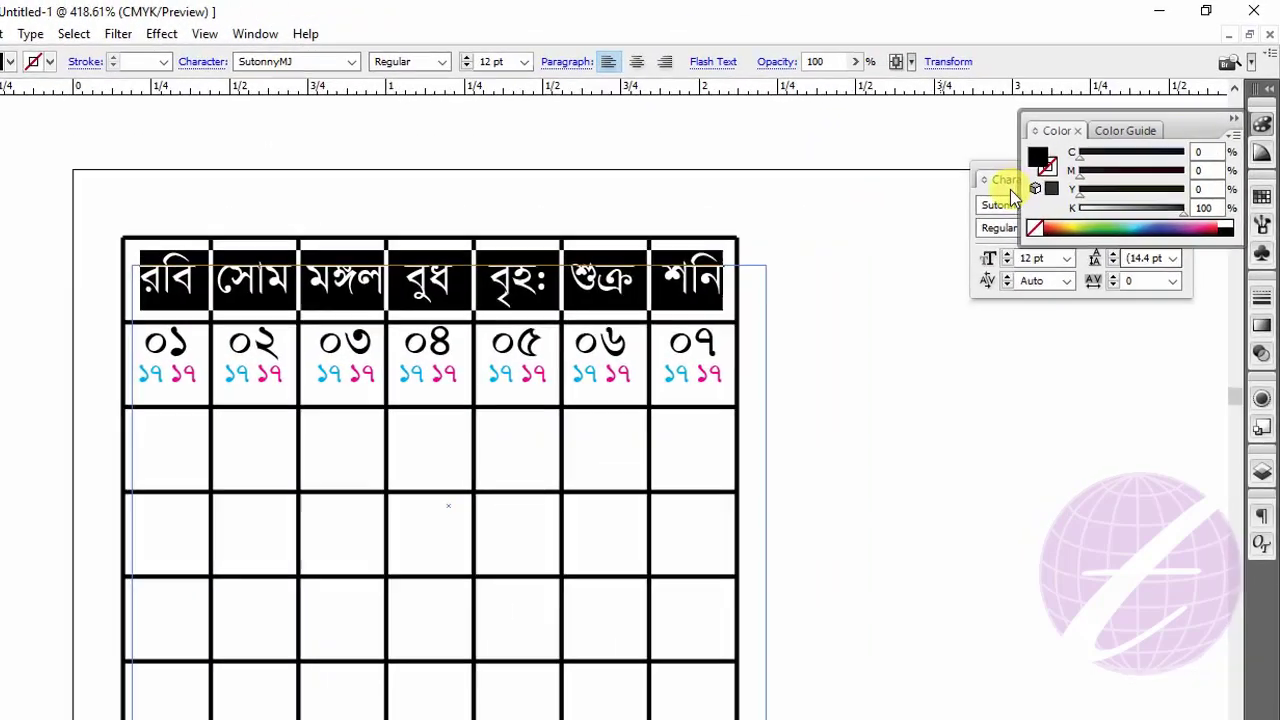
drag(1028, 162, 1044, 254)
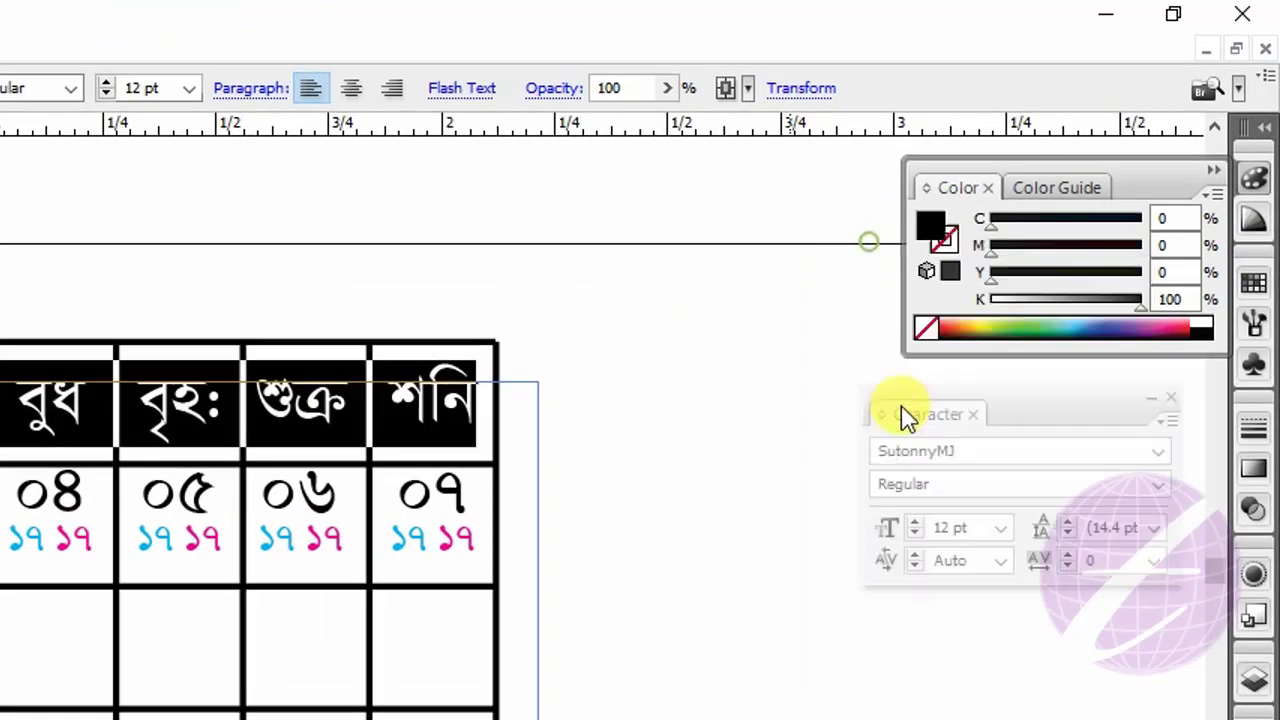
drag(901, 416, 905, 431)
click(945, 542)
text(11)
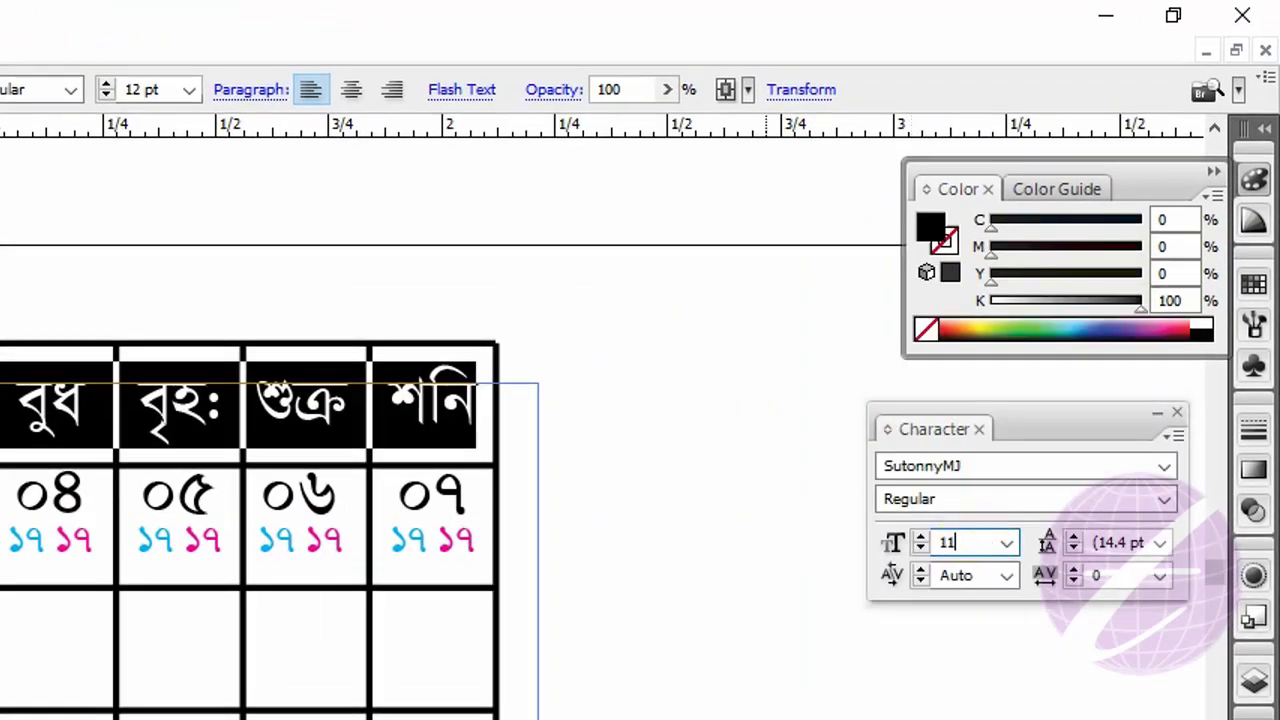
key(Return)
click(409, 251)
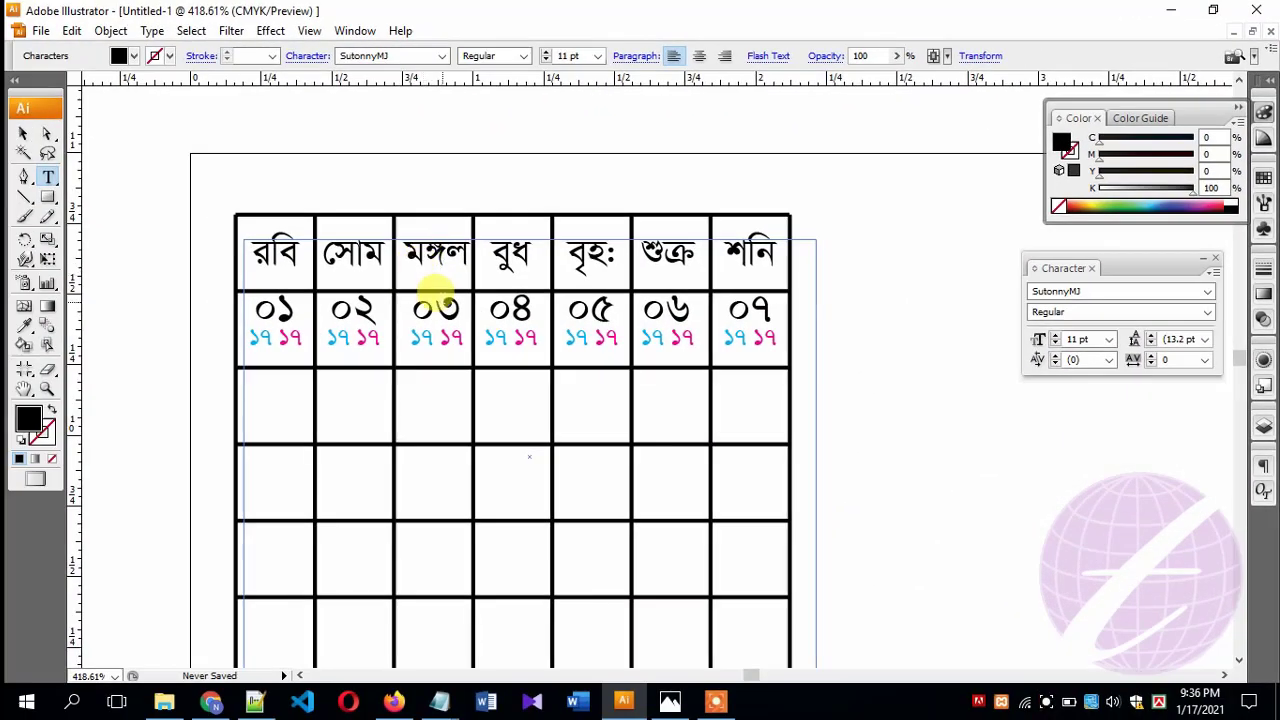
click(30, 137)
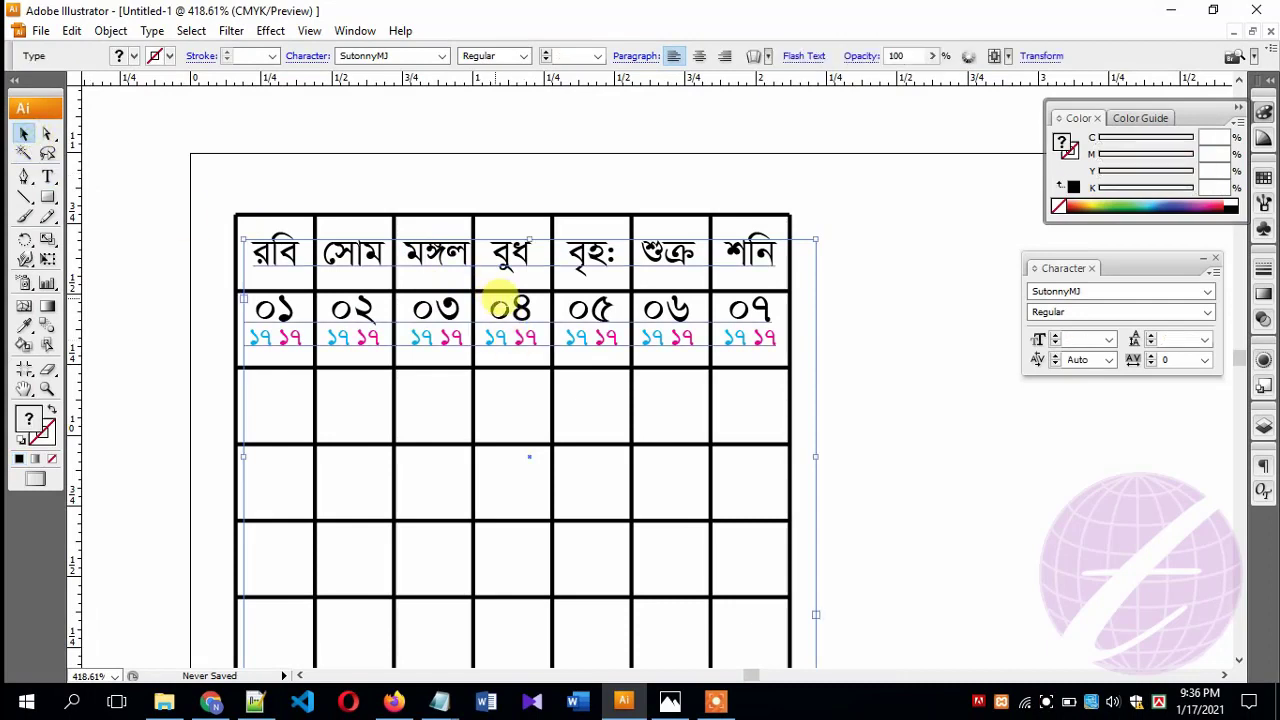
click(886, 297)
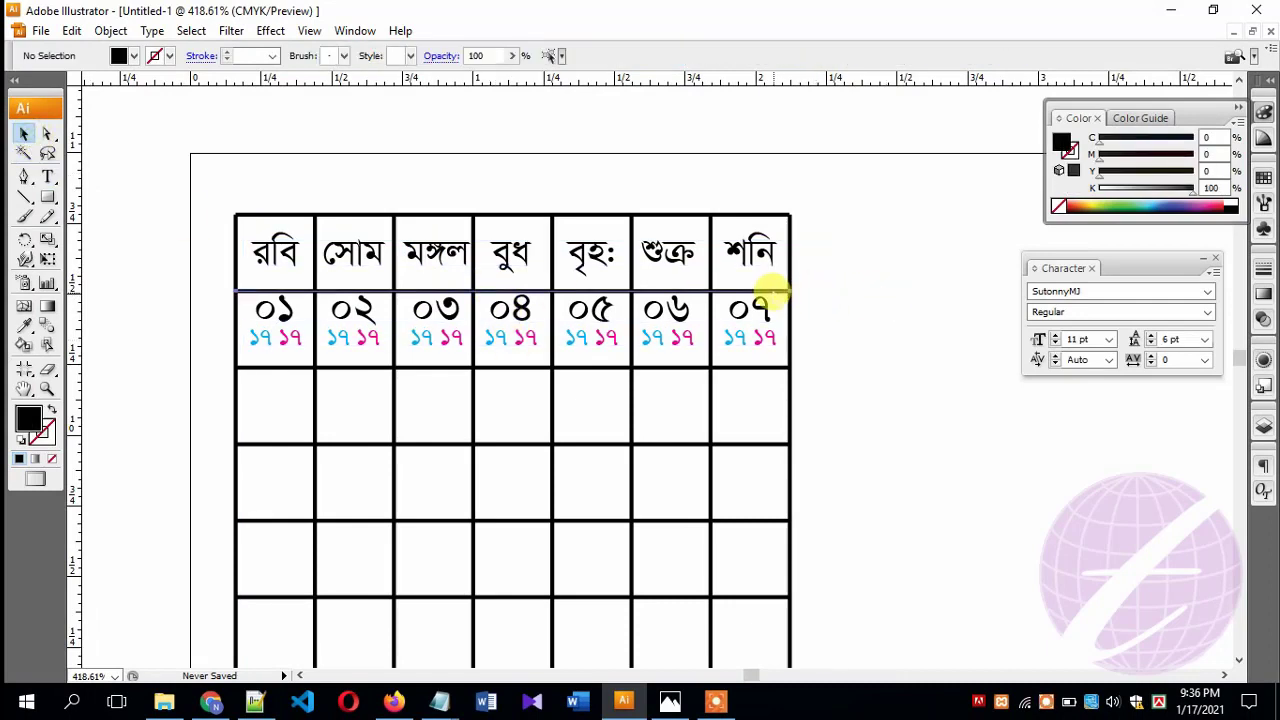
Nudge the header line up and lower the Keyboard Increment in General preferences.
click(775, 291)
key(shift+Up)
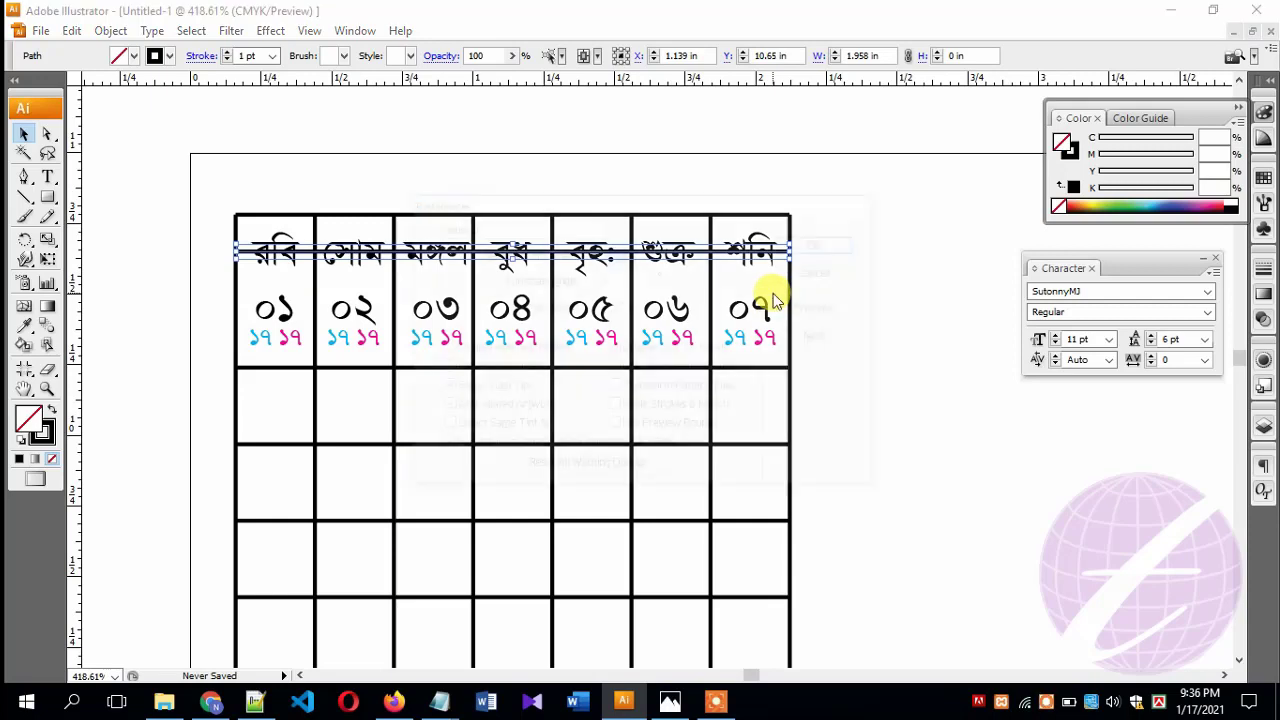
key(ctrl+k)
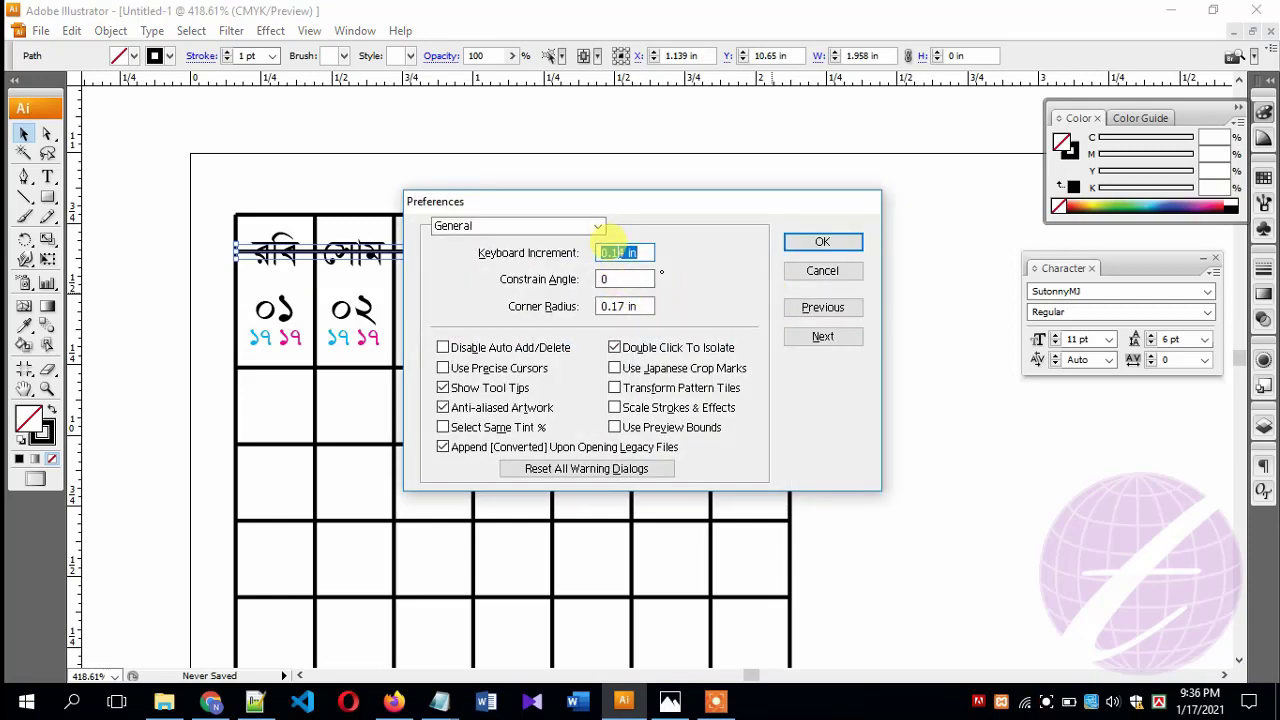
key(BackSpace)
text(0)
text(1)
key(Return)
Nudge the header line down two small steps and the calendar text up, then reselect it.
key(Down)
key(Down)
key(Down)
key(Down)
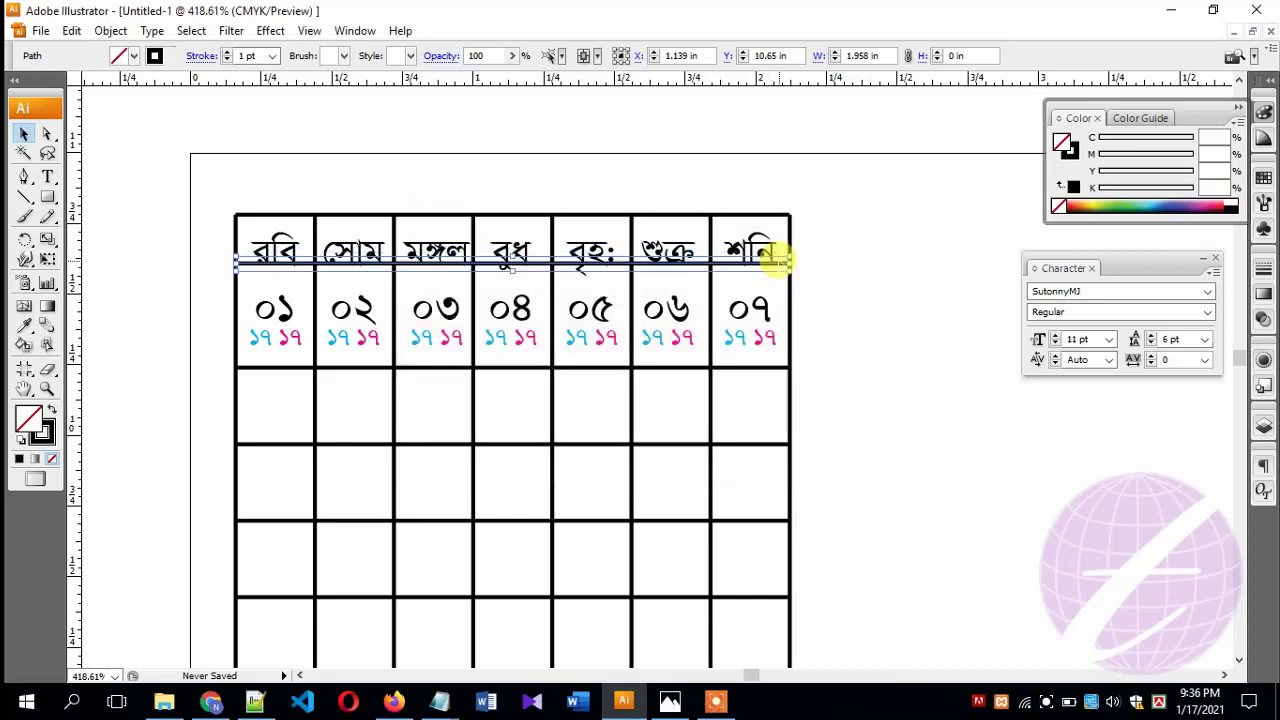
key(Down)
key(Down)
key(Down)
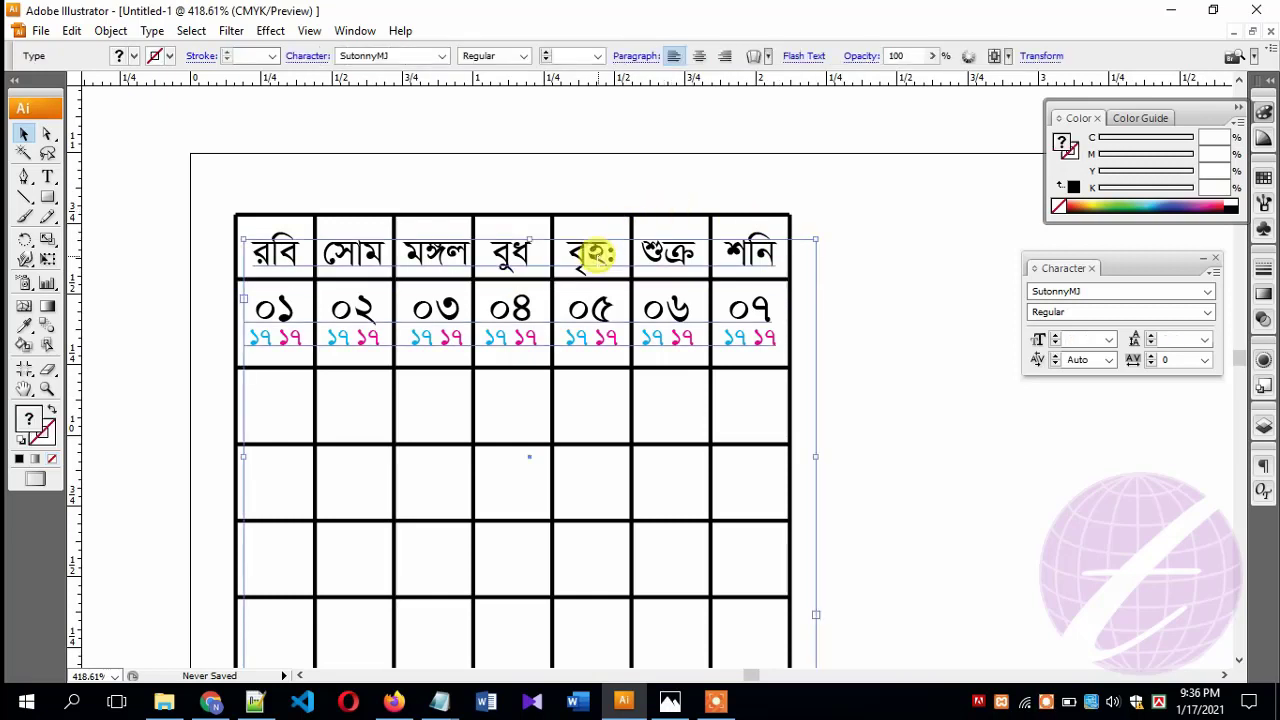
click(595, 250)
key(Up)
key(Up)
key(Up)
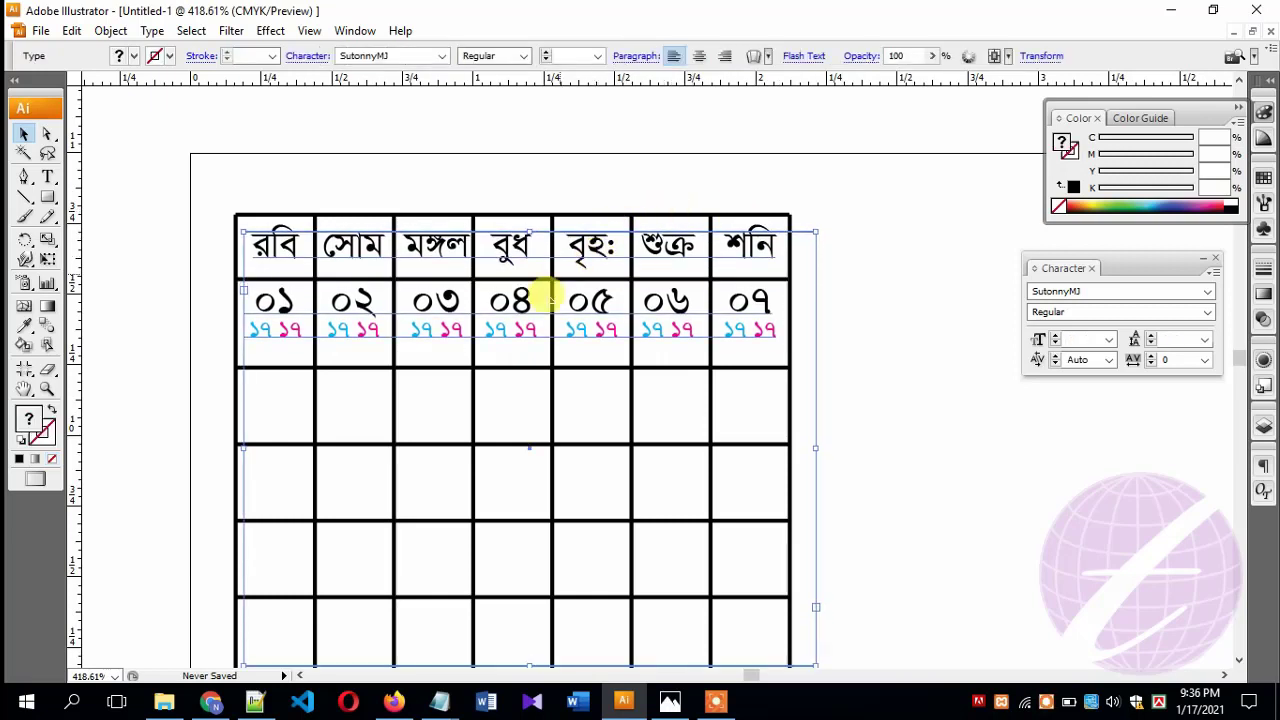
click(850, 312)
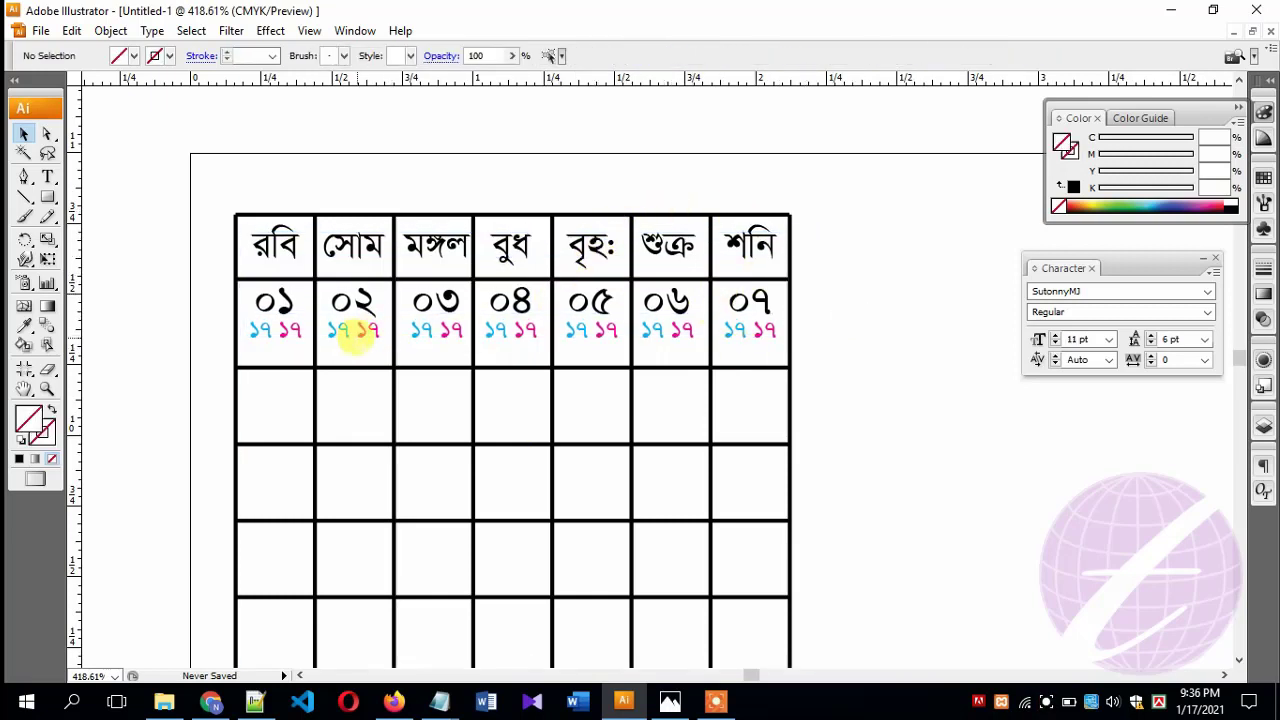
click(358, 368)
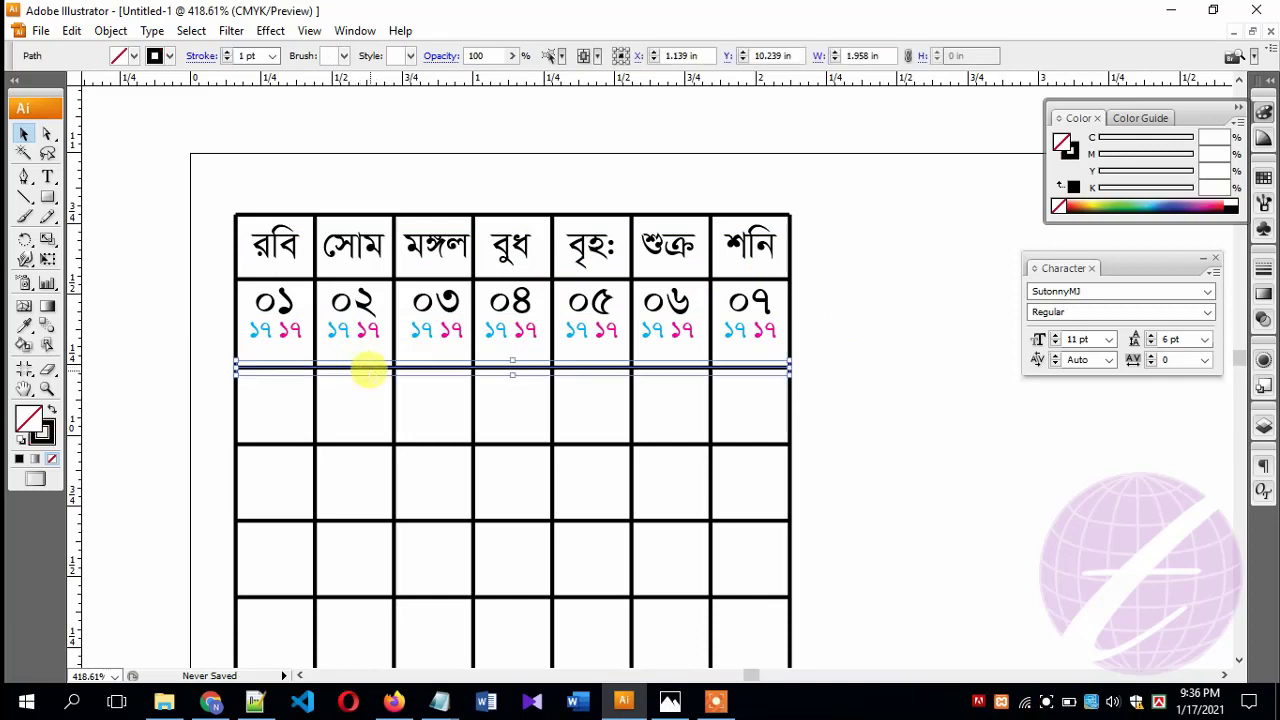
click(345, 316)
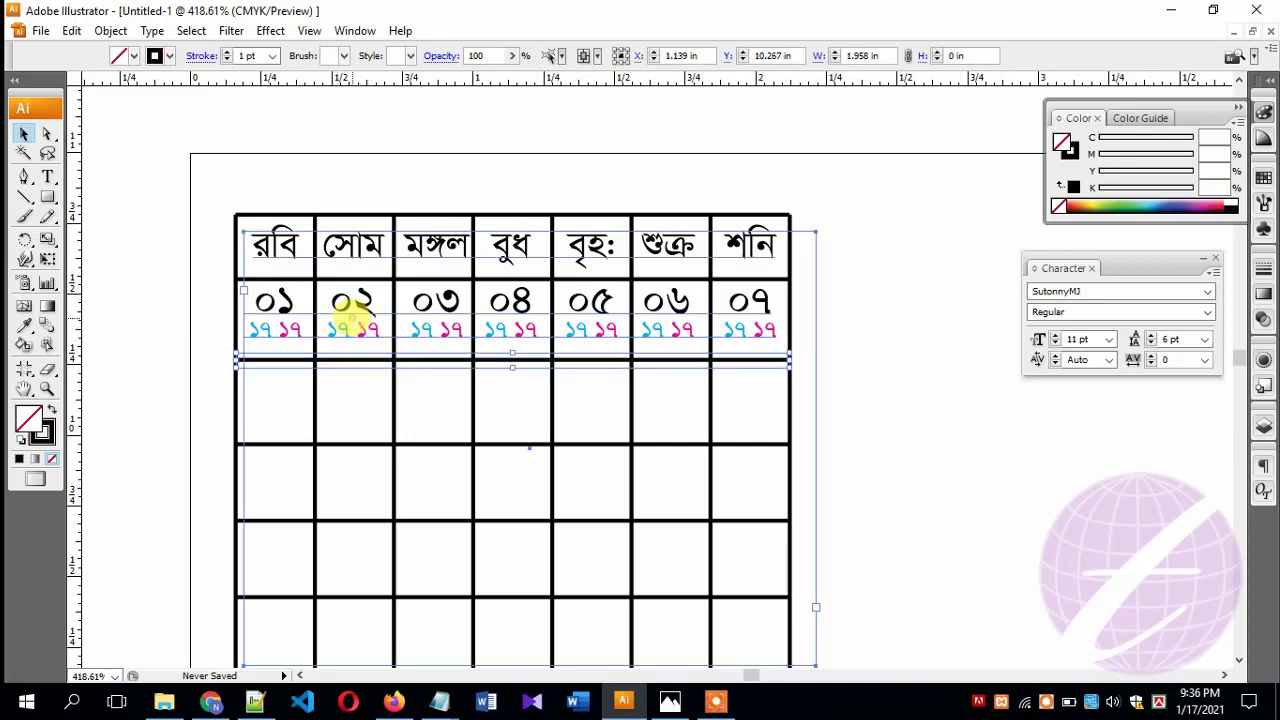
Copy the ০১–০৭ date row and paste it on a new line below.
double_click(270, 326)
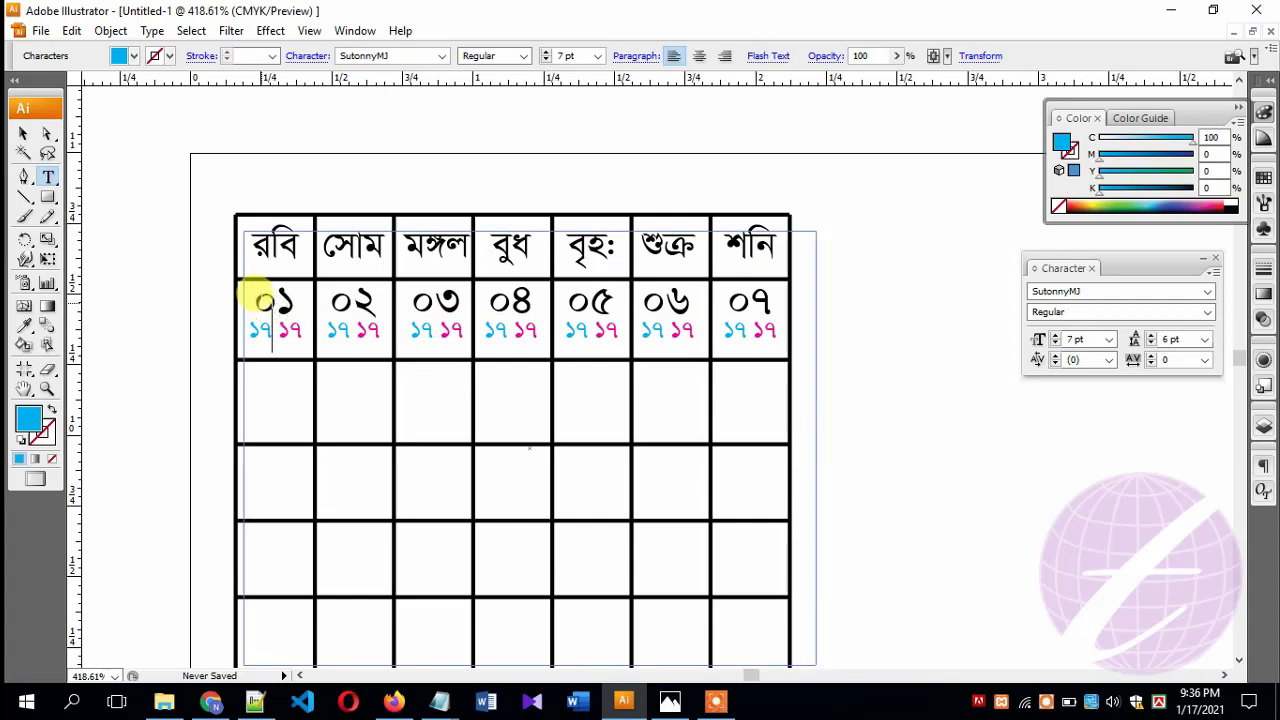
drag(252, 294, 857, 322)
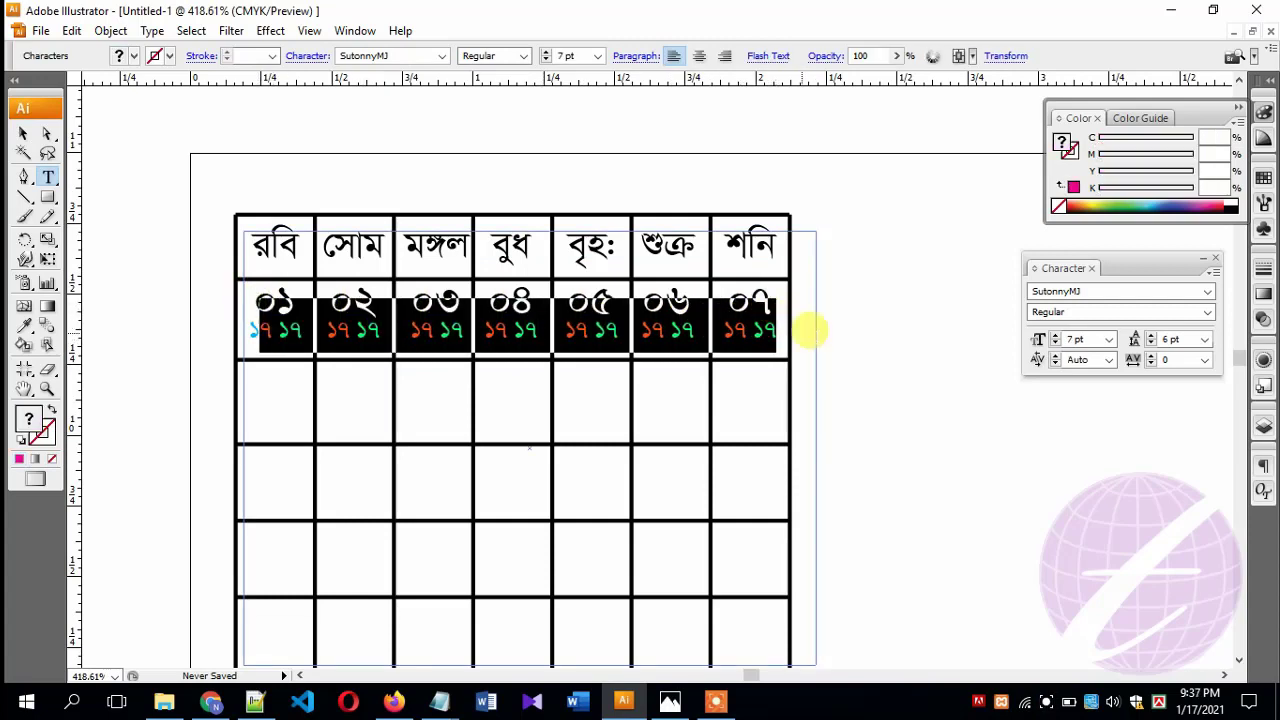
click(849, 314)
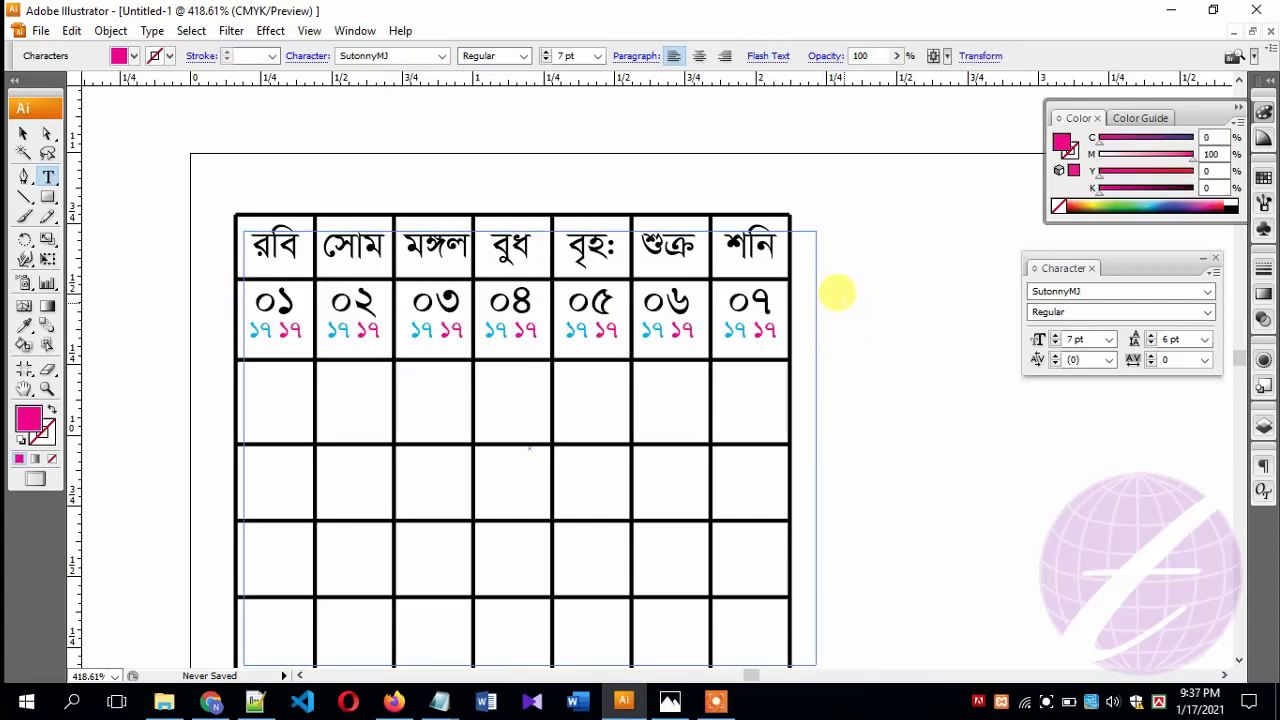
key(Return)
key(ctrl+v)
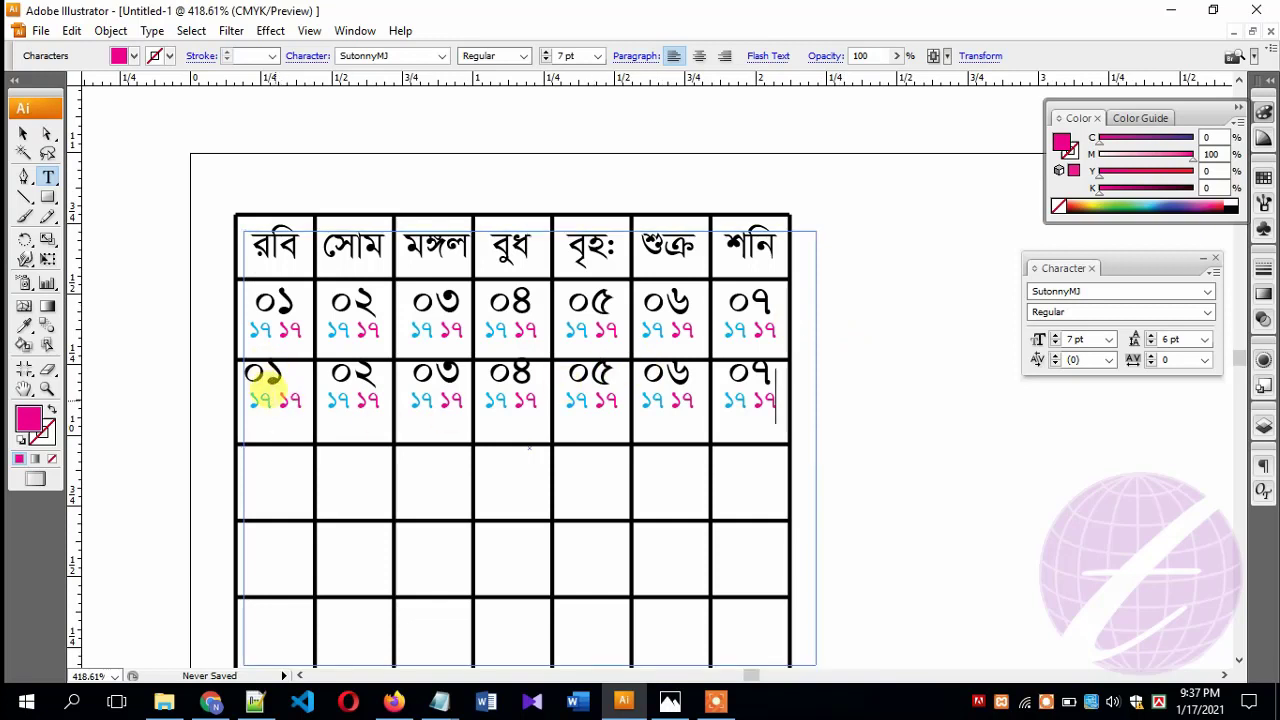
Paste further copies of the date row into the lower grid rows, then select rows 3 and 4.
click(262, 332)
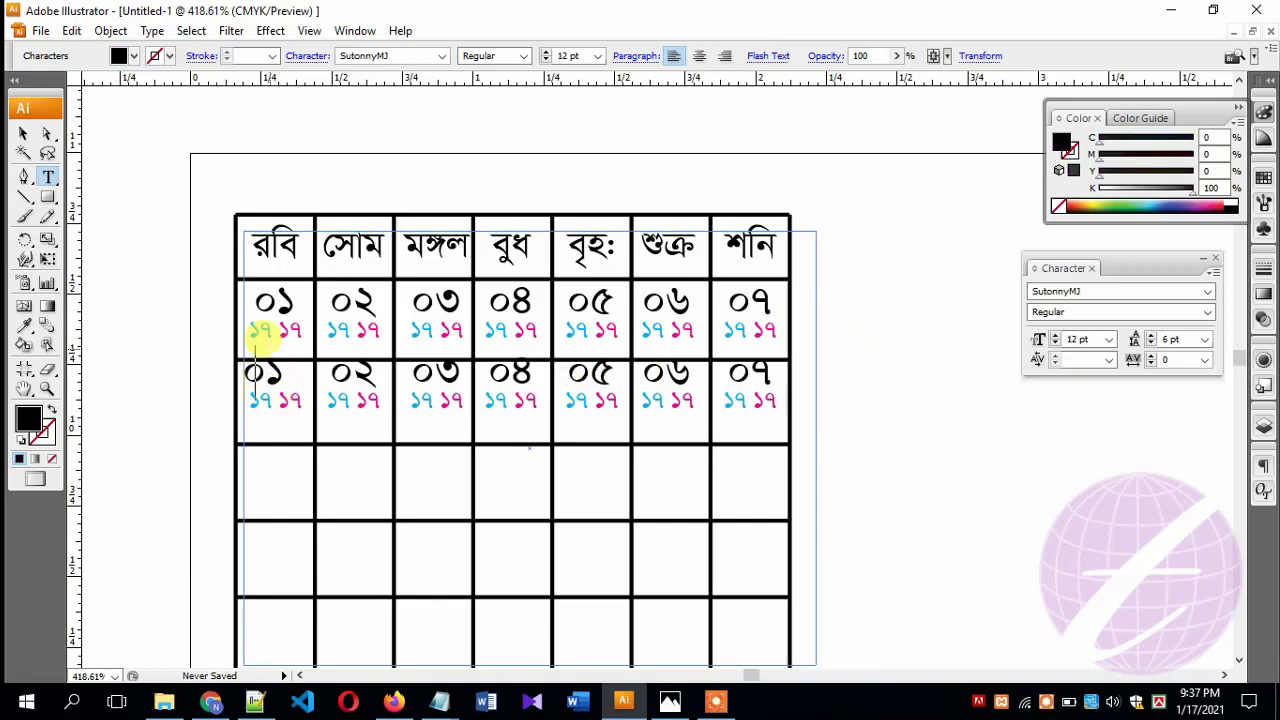
click(338, 404)
key(End)
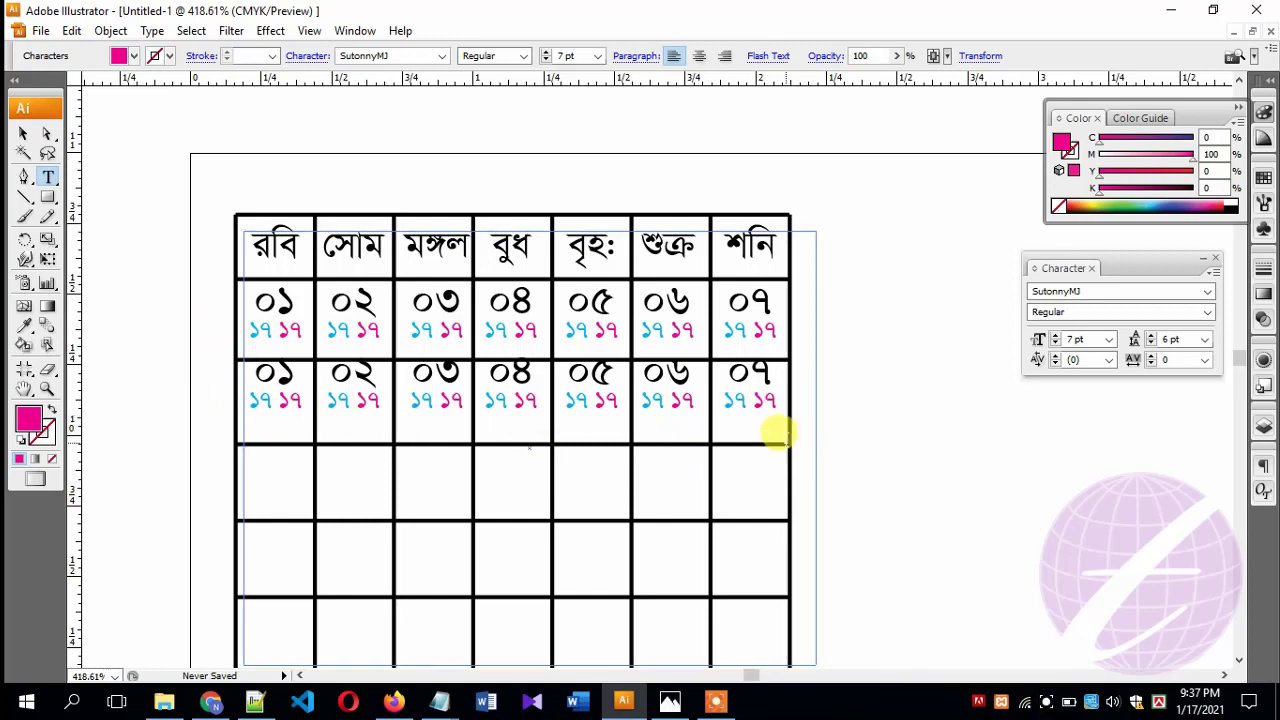
key(ctrl+v)
key(ctrl+v)
key(ctrl+v)
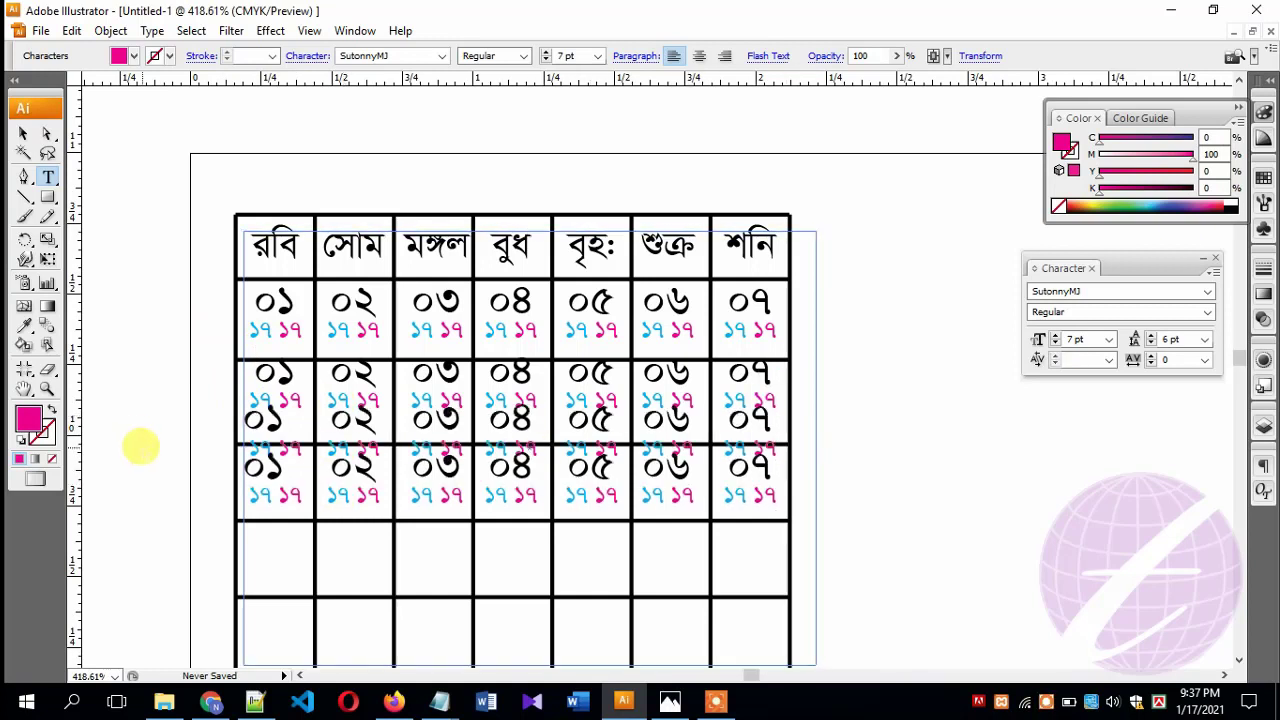
key(ctrl+v)
scroll(325, 453, down, 1)
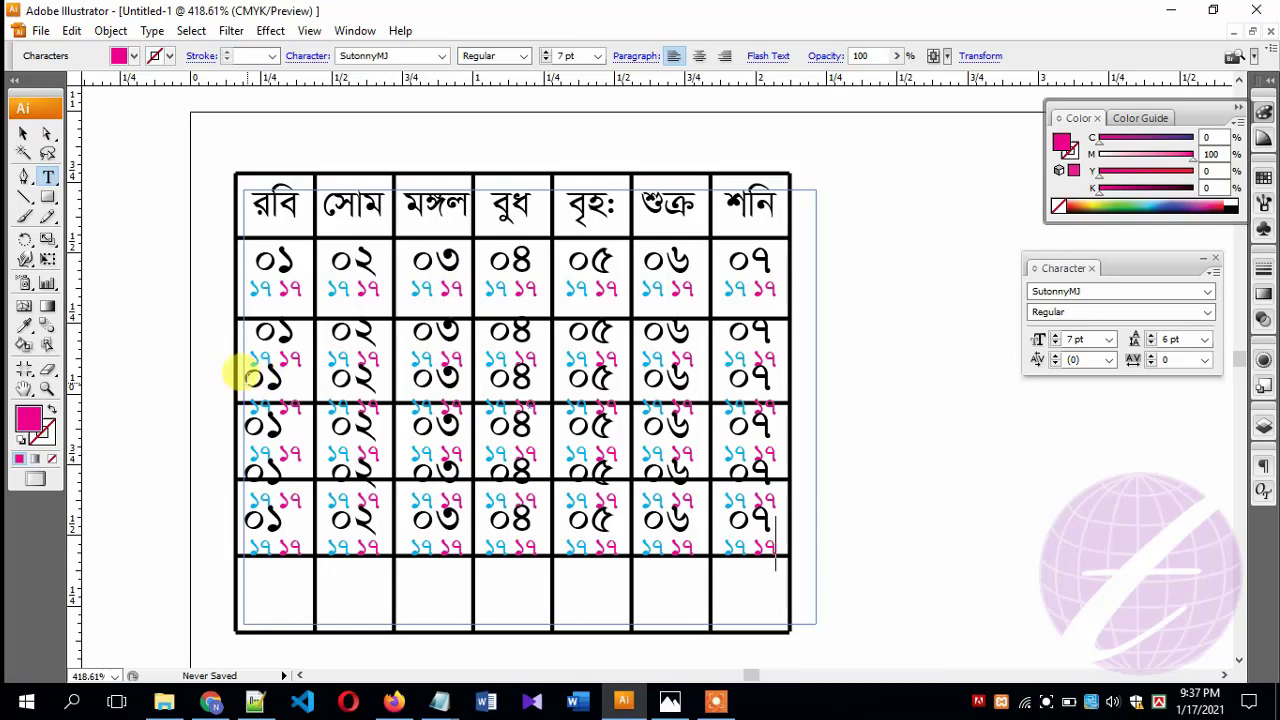
drag(245, 360, 770, 376)
click(1172, 340)
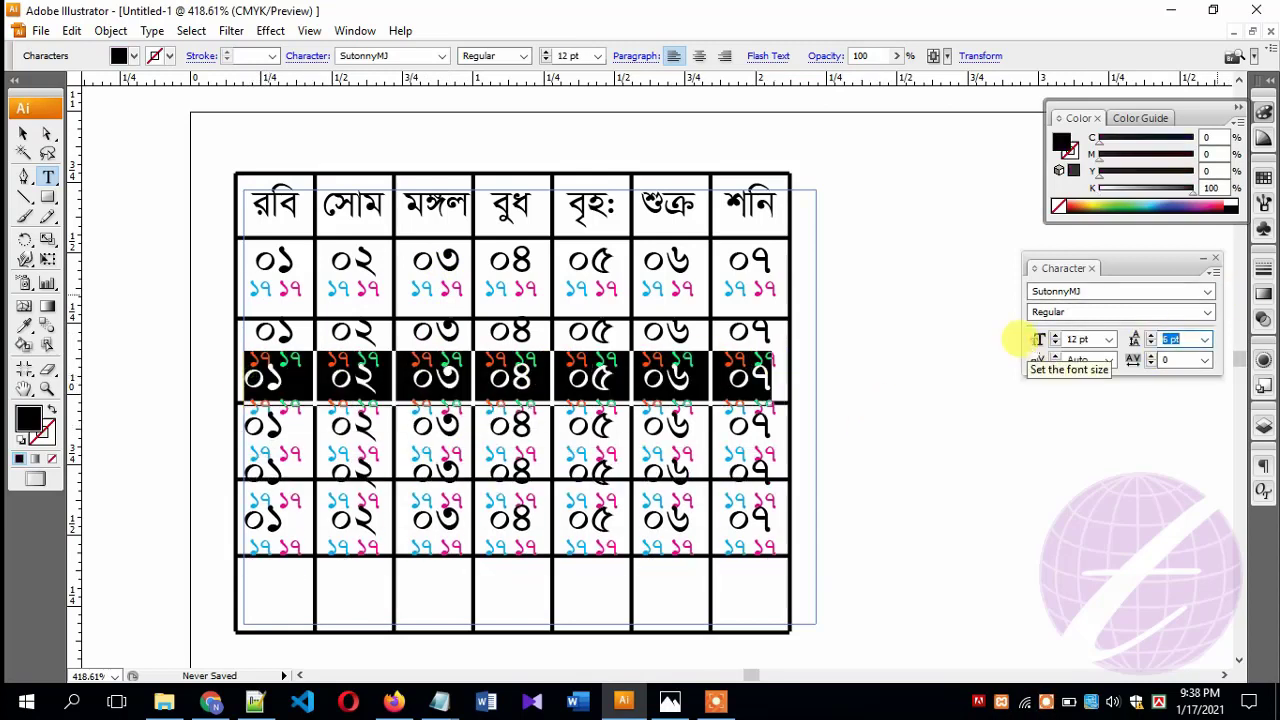
text(12)
Set the selected date rows 3 and 4 to 10 pt leading.
key(Return)
click(1172, 340)
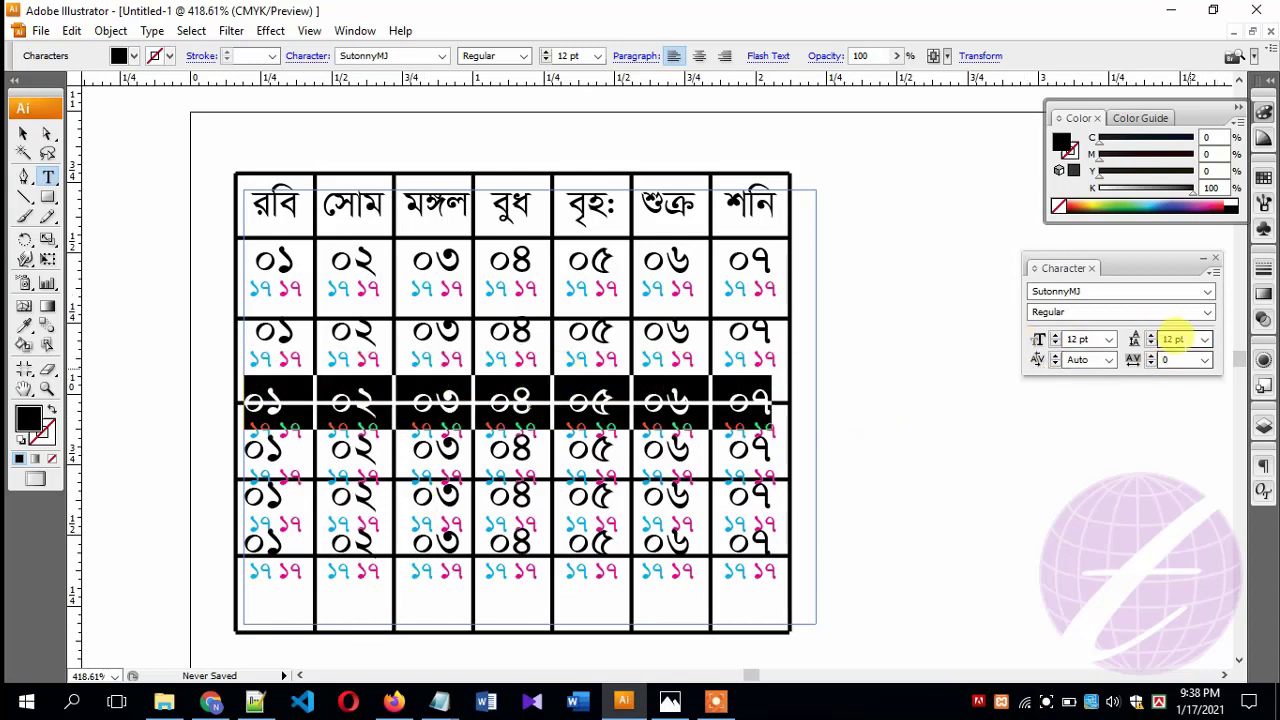
text(10)
key(Return)
click(246, 443)
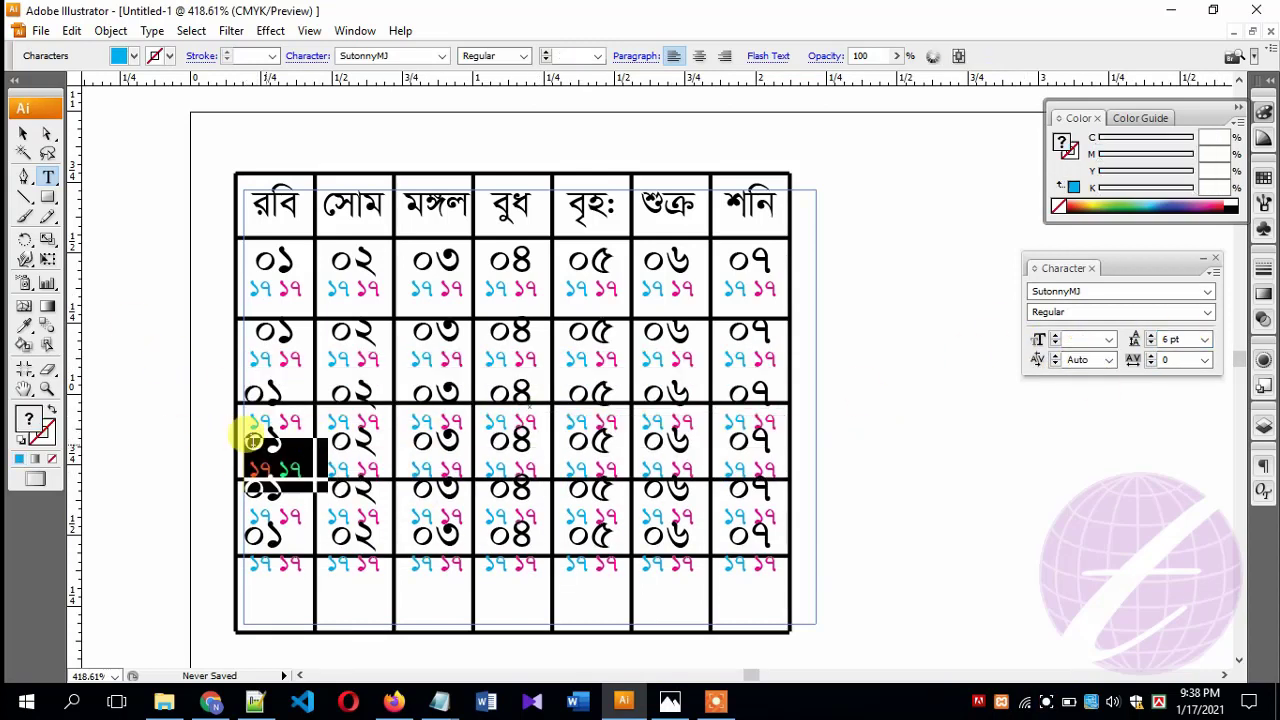
Give the next two date rows 10 pt leading, one row at a time.
triple_click(340, 420)
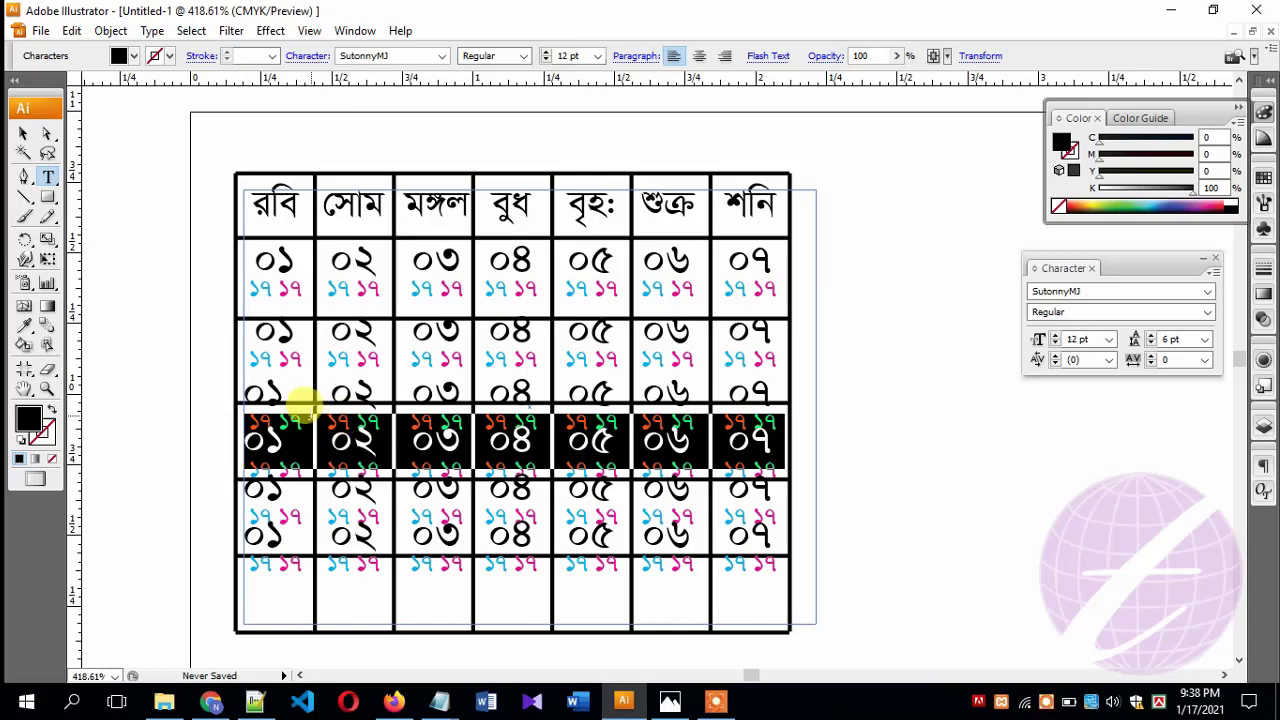
click(1172, 340)
text(10)
key(Return)
click(251, 491)
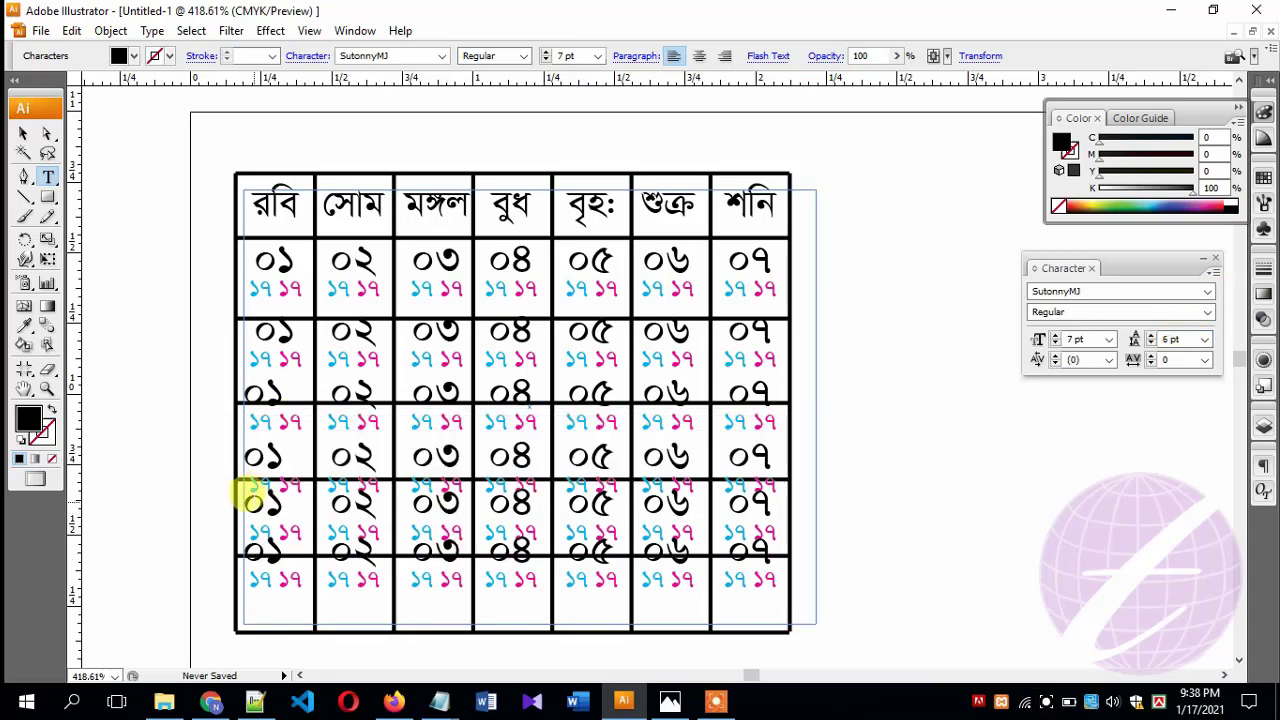
triple_click(256, 489)
click(1172, 340)
text(10)
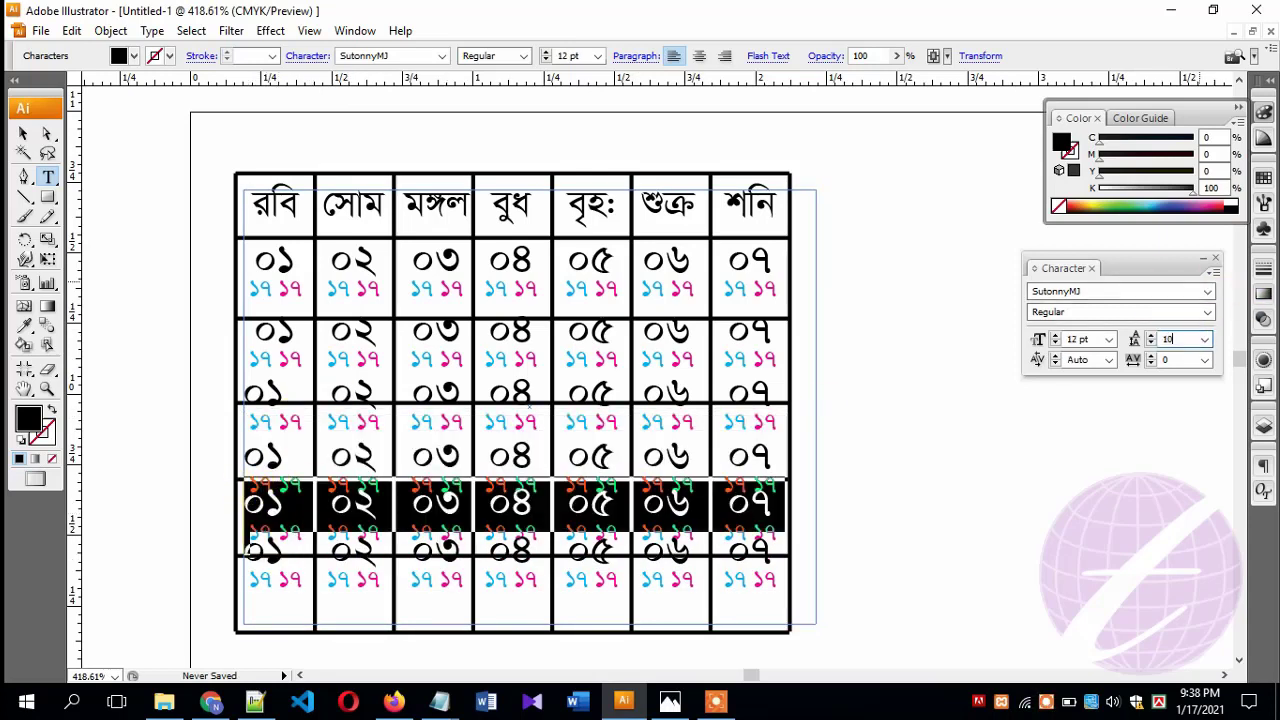
key(Return)
click(660, 508)
Apply 10 pt leading to the bottom row of dates.
scroll(657, 505, down, 1)
drag(246, 537, 751, 534)
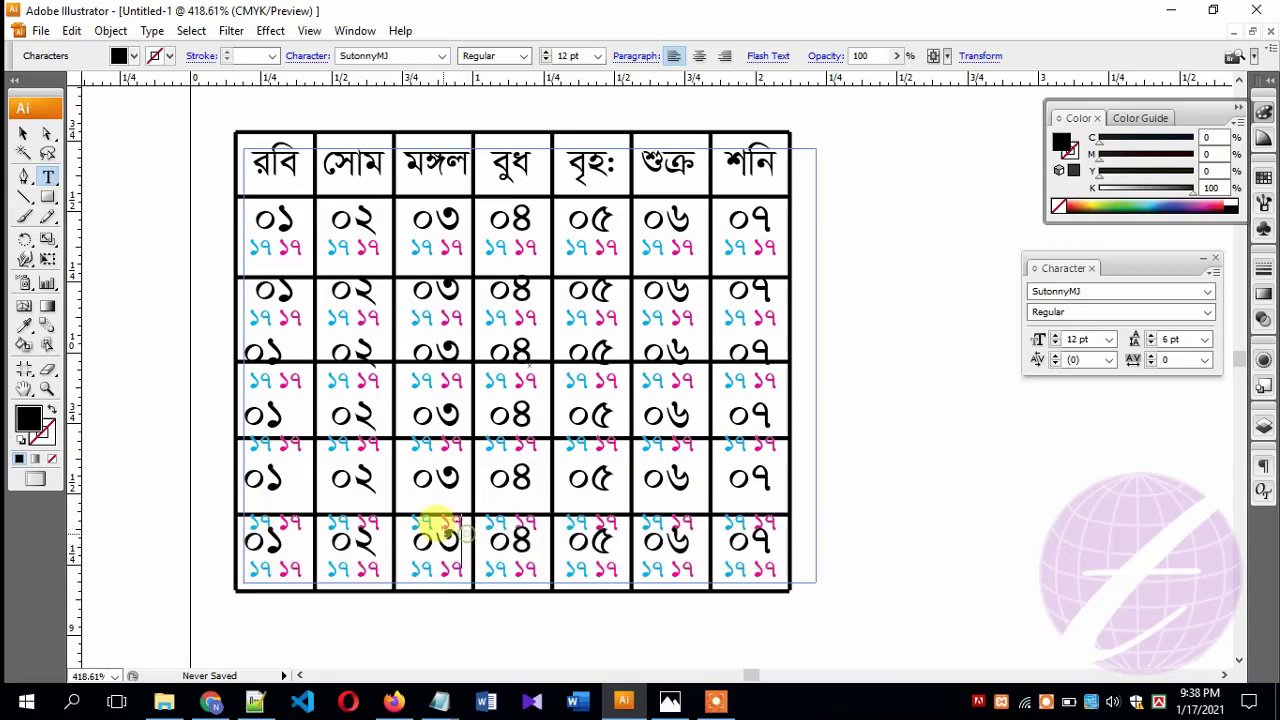
triple_click(434, 523)
click(1172, 340)
text(10)
key(Return)
click(508, 457)
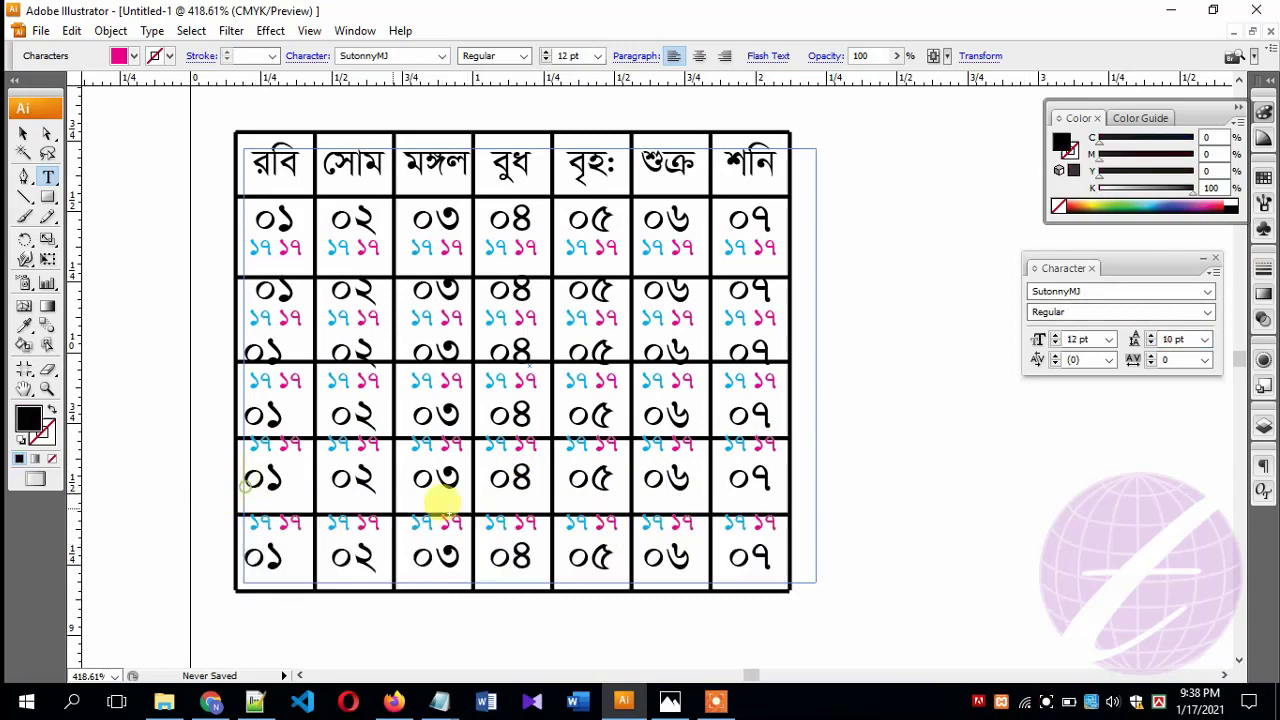
Reapply the 10 pt leading to two more date rows and check their placement.
triple_click(448, 515)
key(Return)
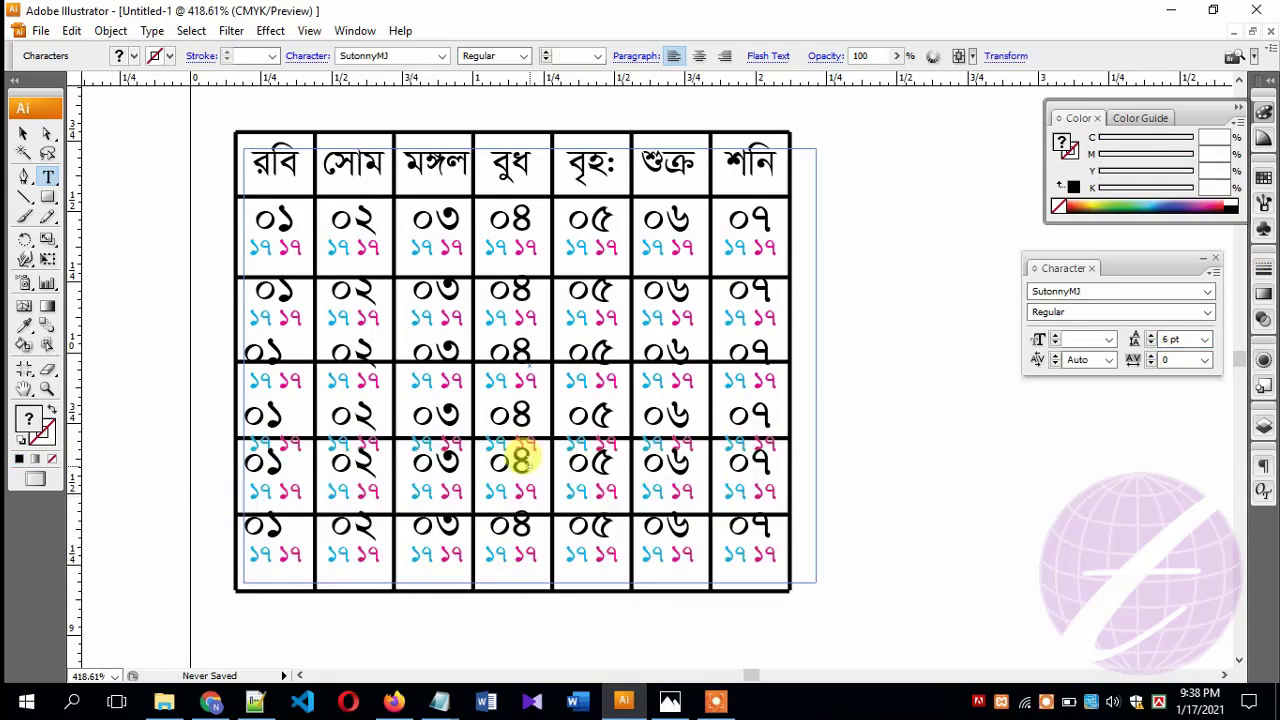
triple_click(508, 449)
key(Return)
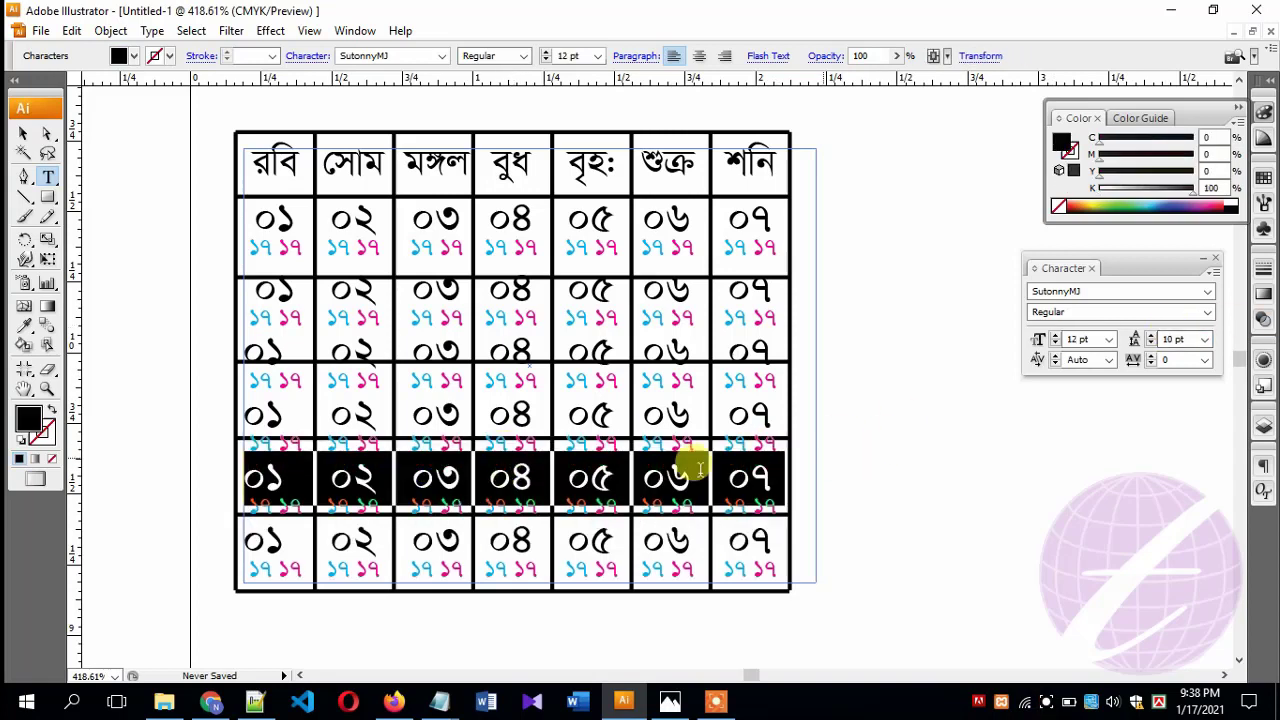
click(652, 495)
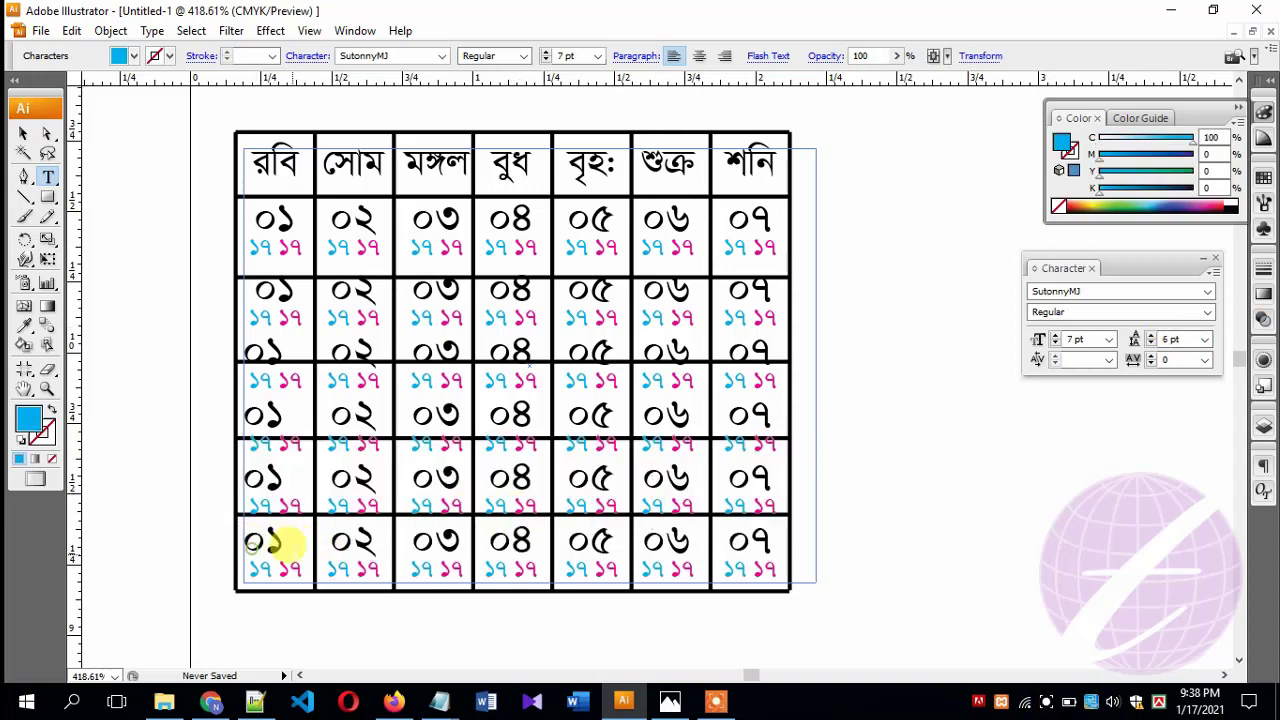
click(248, 540)
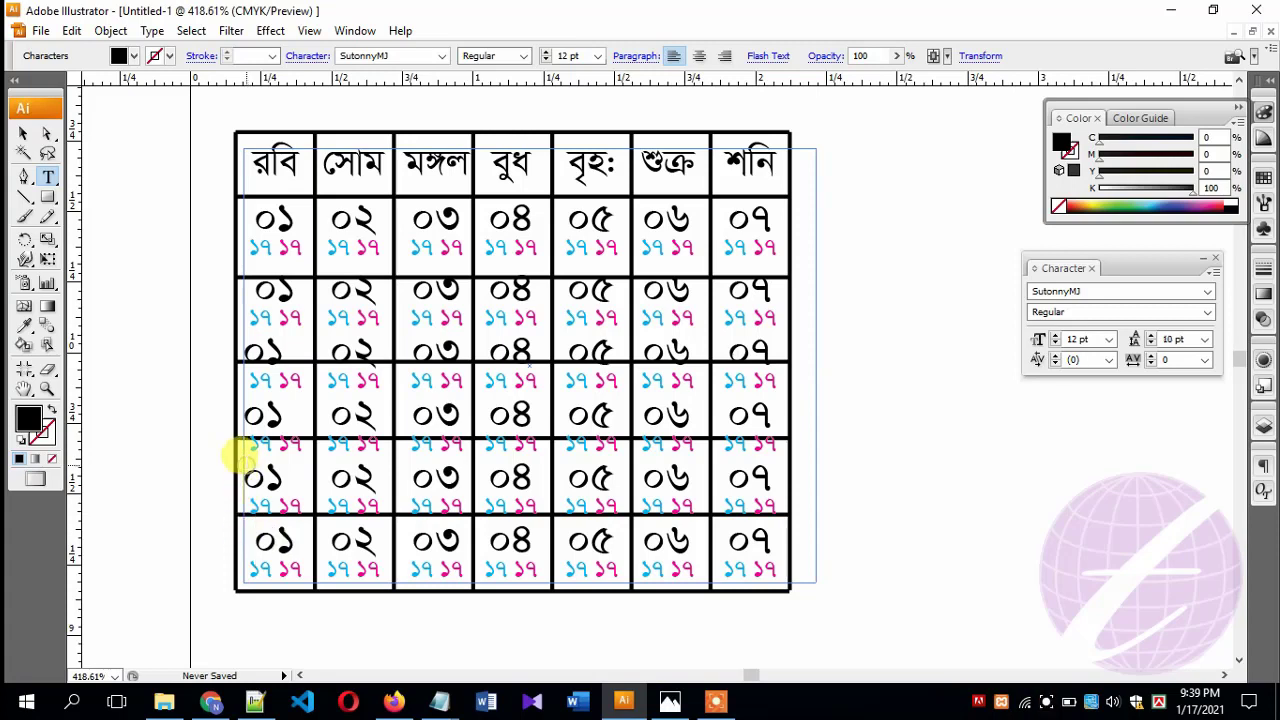
click(255, 445)
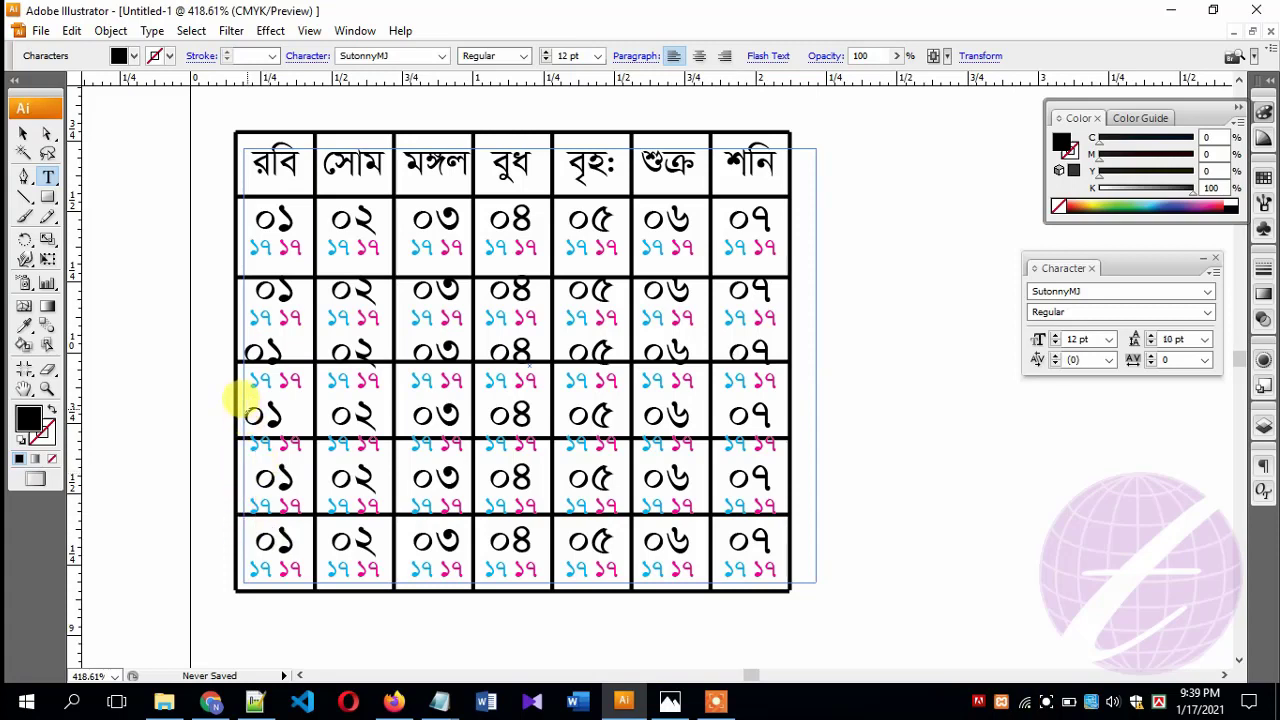
Pull the calendar text frame's right edge in with the Selection tool.
click(251, 405)
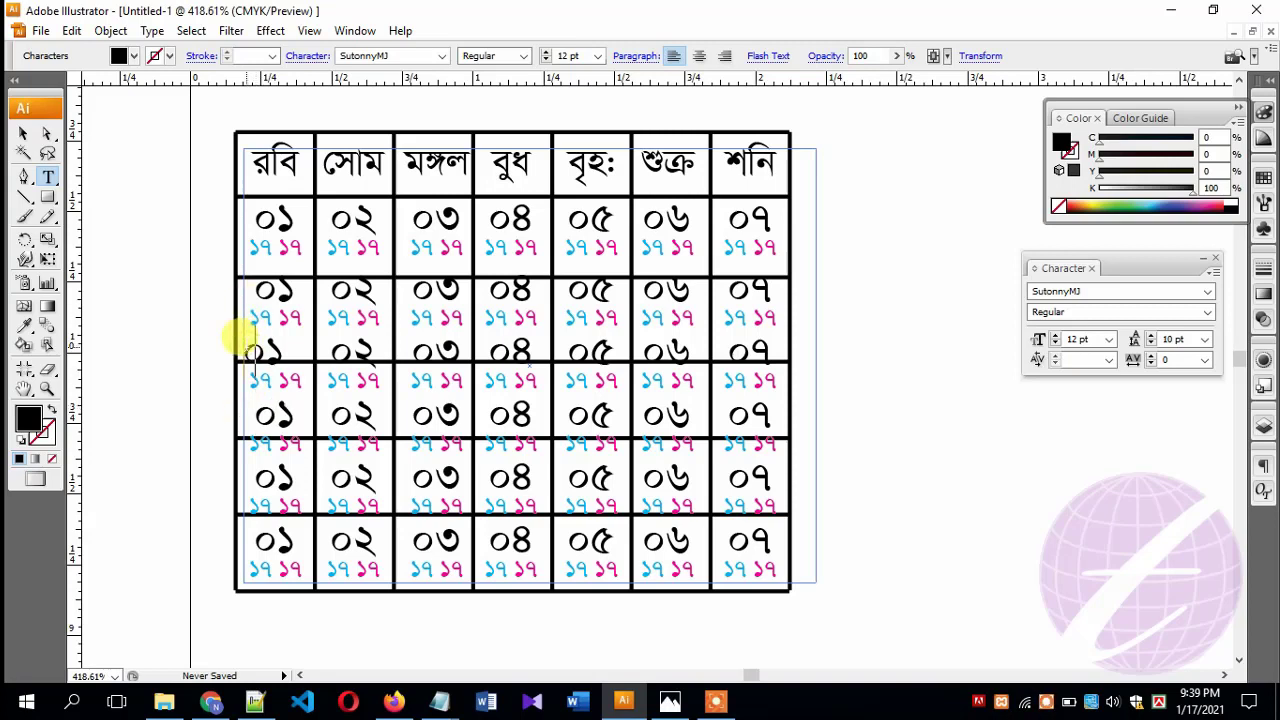
click(28, 136)
click(945, 468)
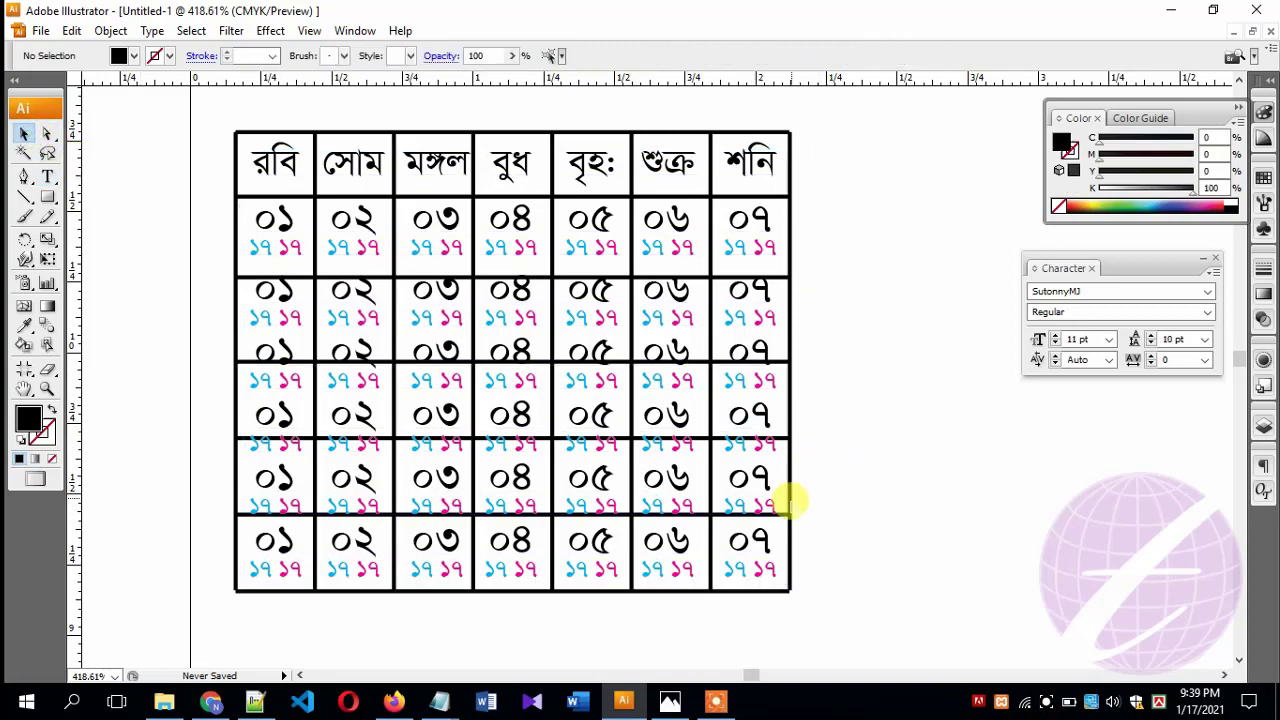
click(490, 576)
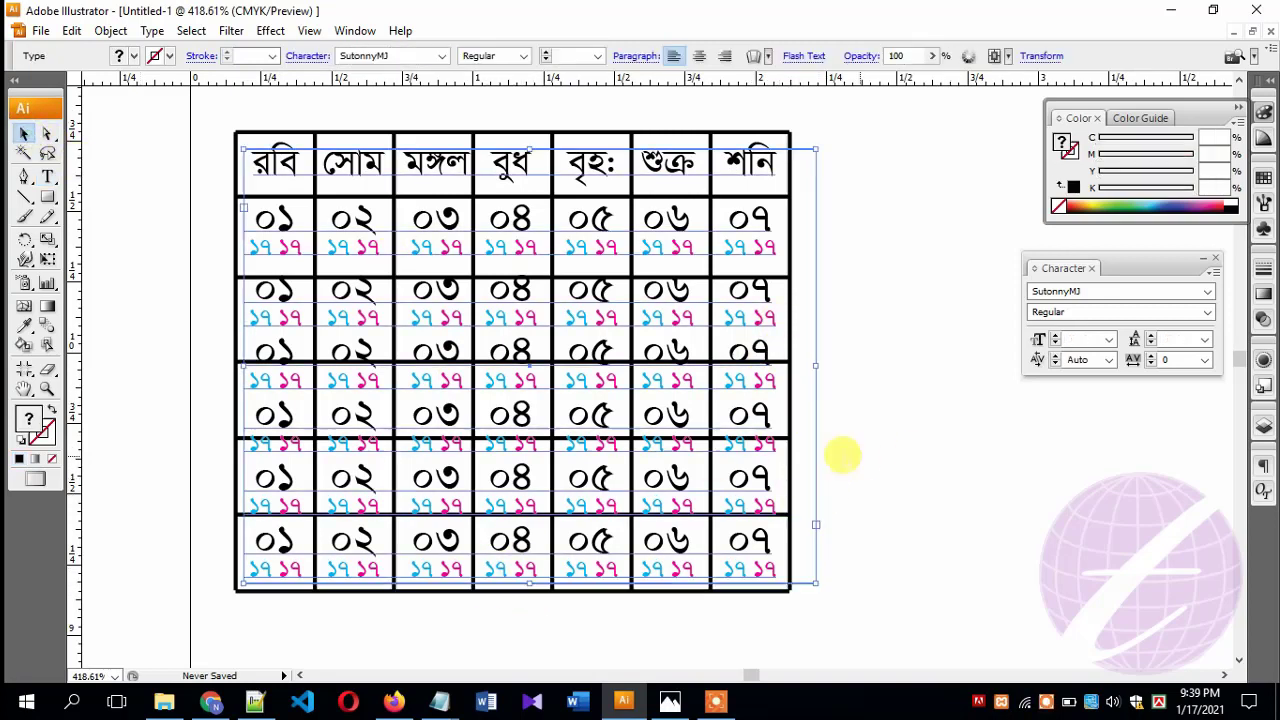
drag(800, 352, 784, 371)
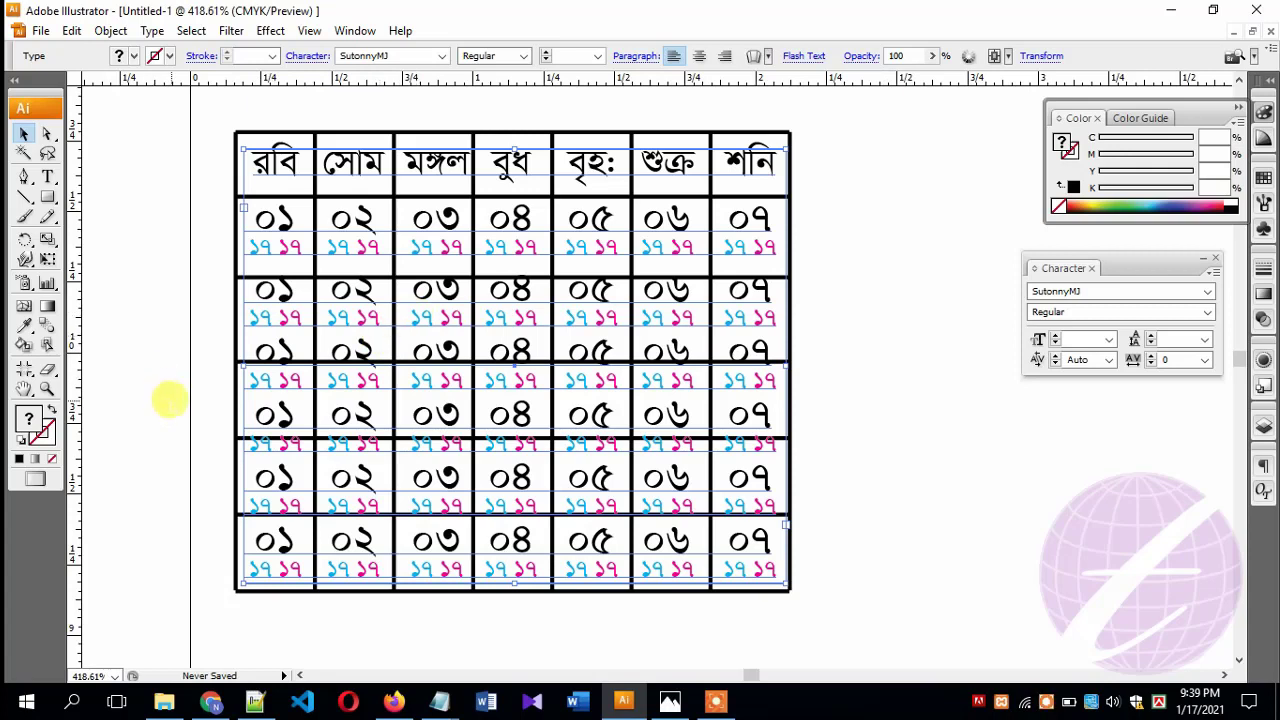
click(170, 400)
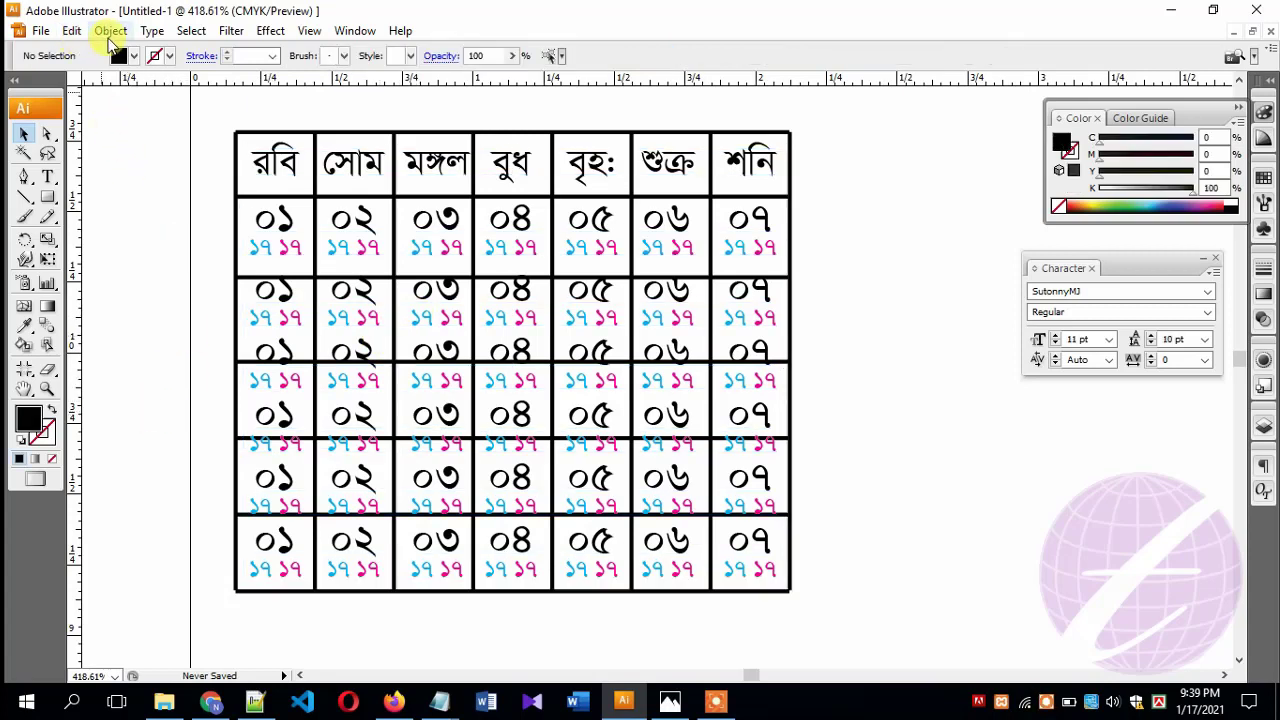
Unlock all the locked calendar artwork with Object > Unlock All.
click(110, 38)
click(848, 276)
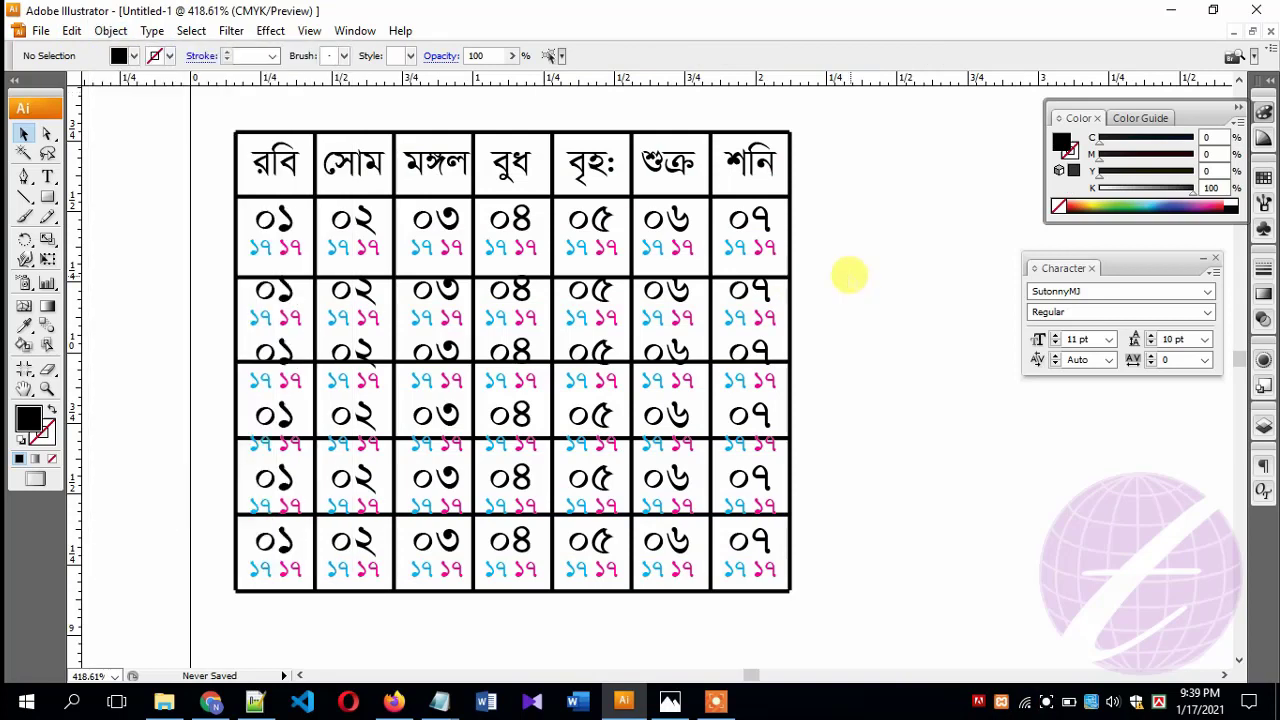
click(710, 222)
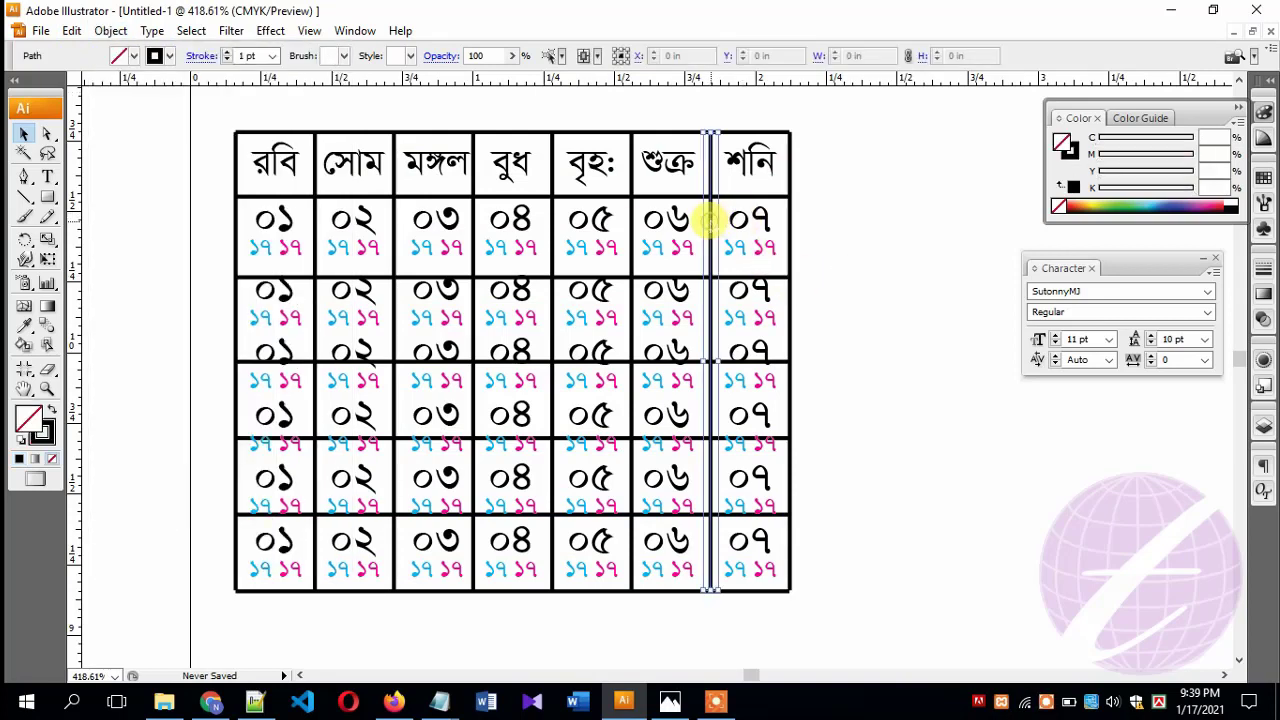
click(108, 33)
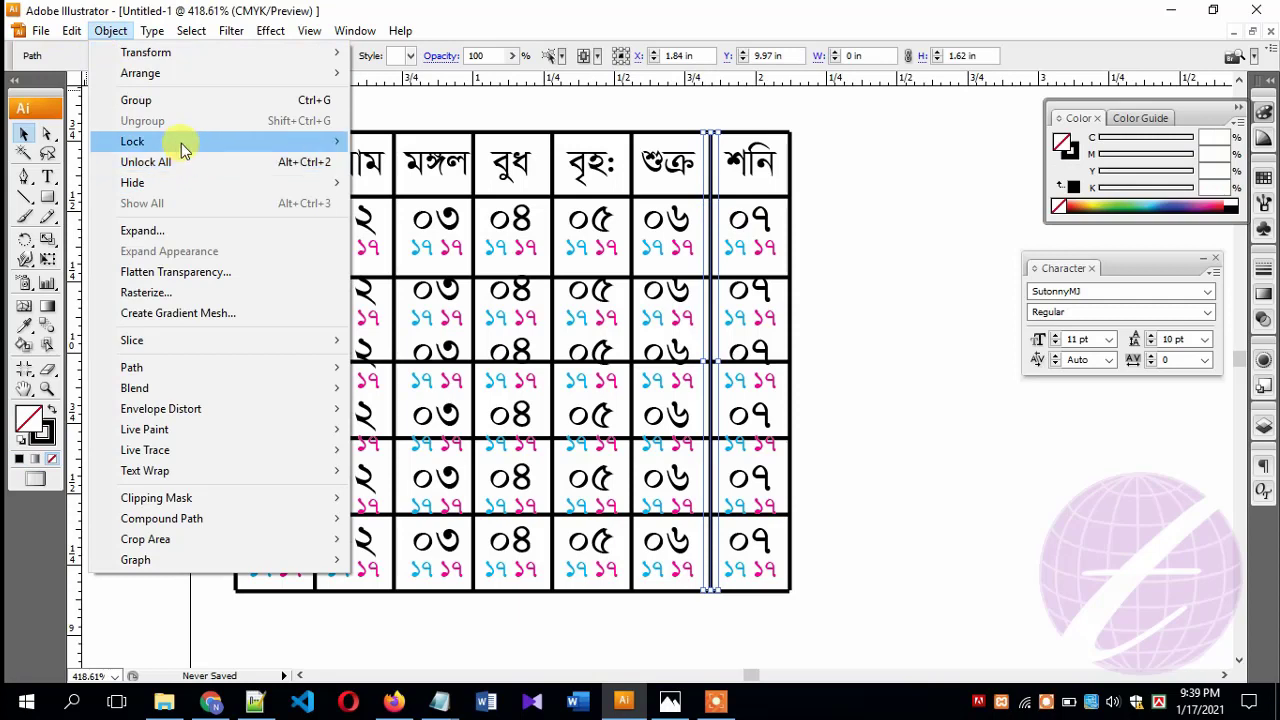
mouse_move(133, 141)
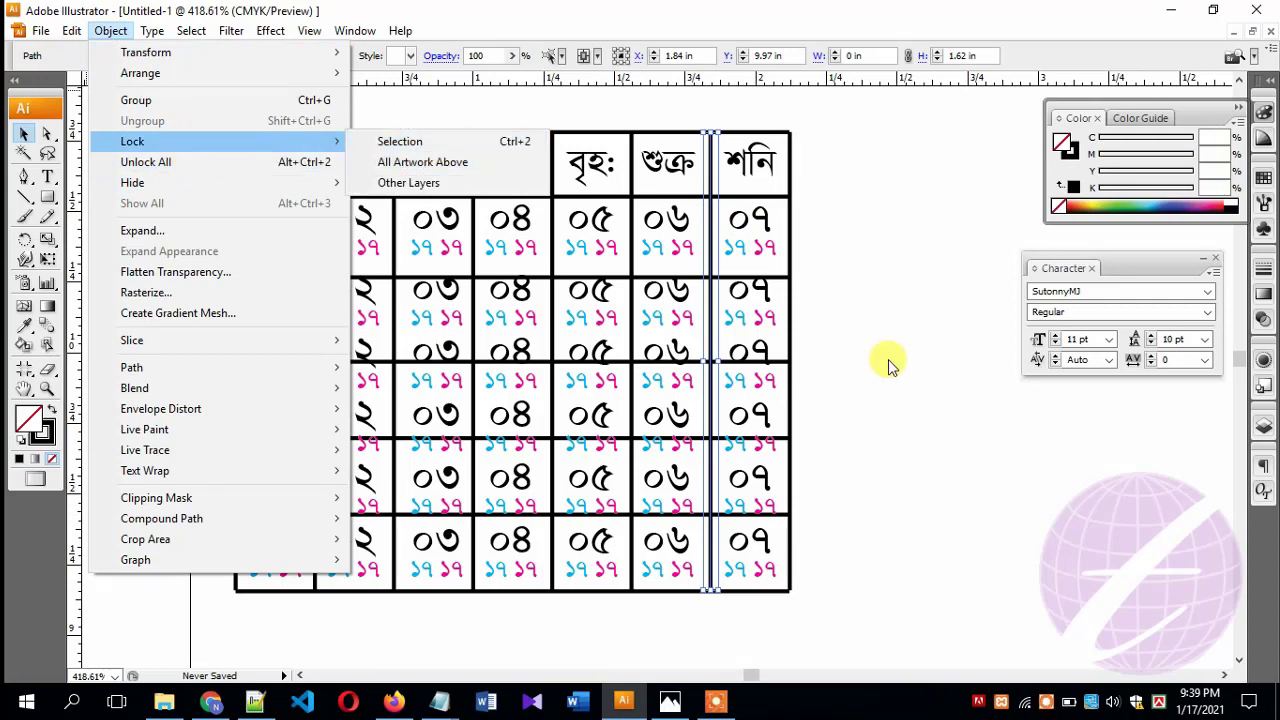
click(887, 298)
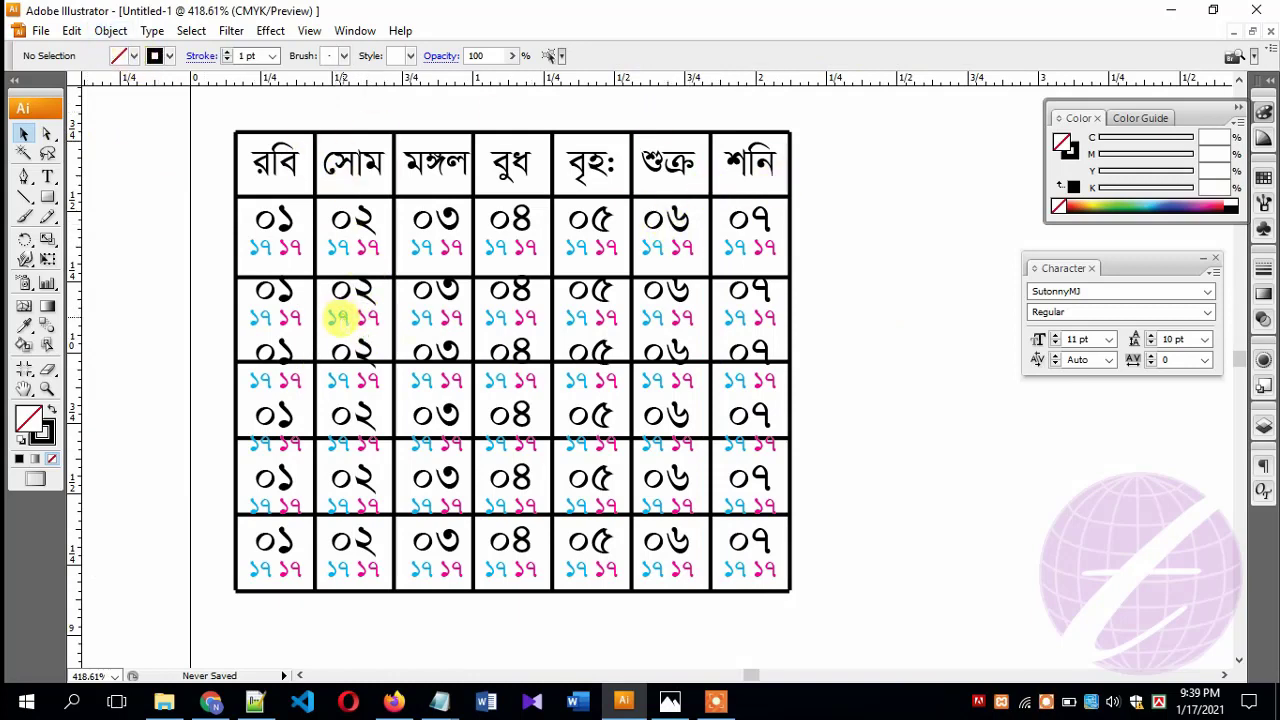
click(112, 31)
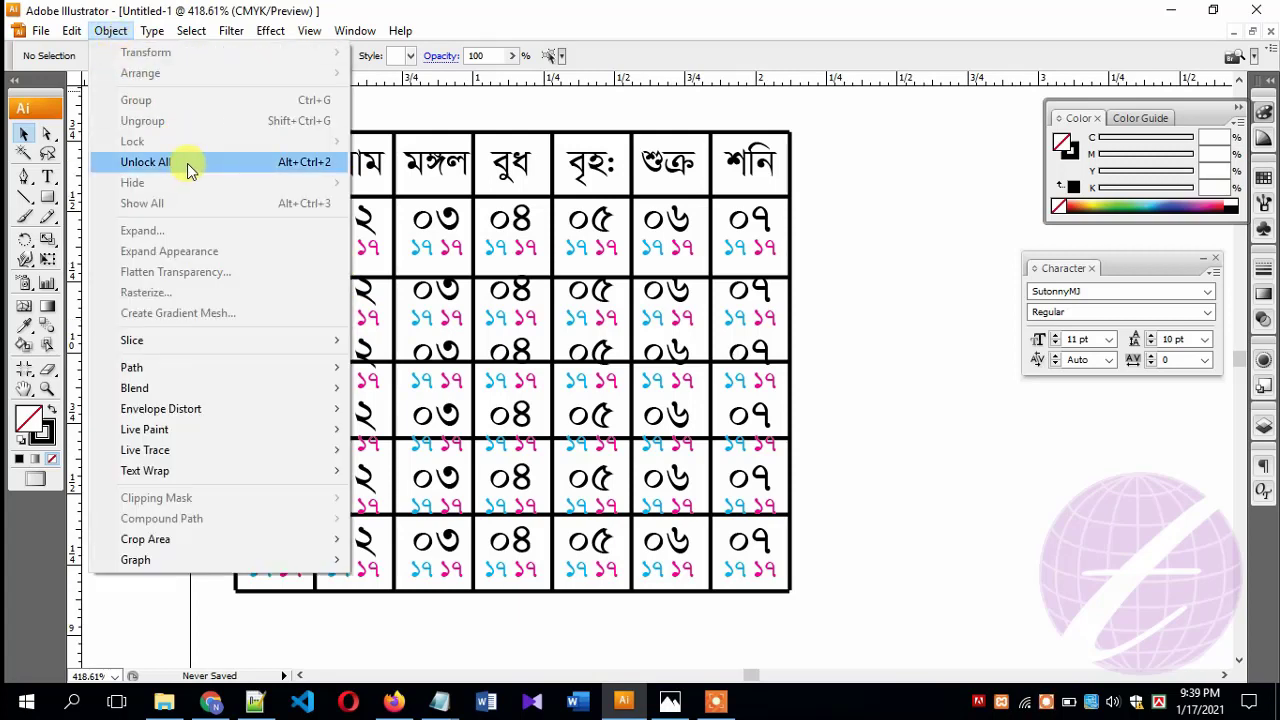
click(280, 162)
click(677, 225)
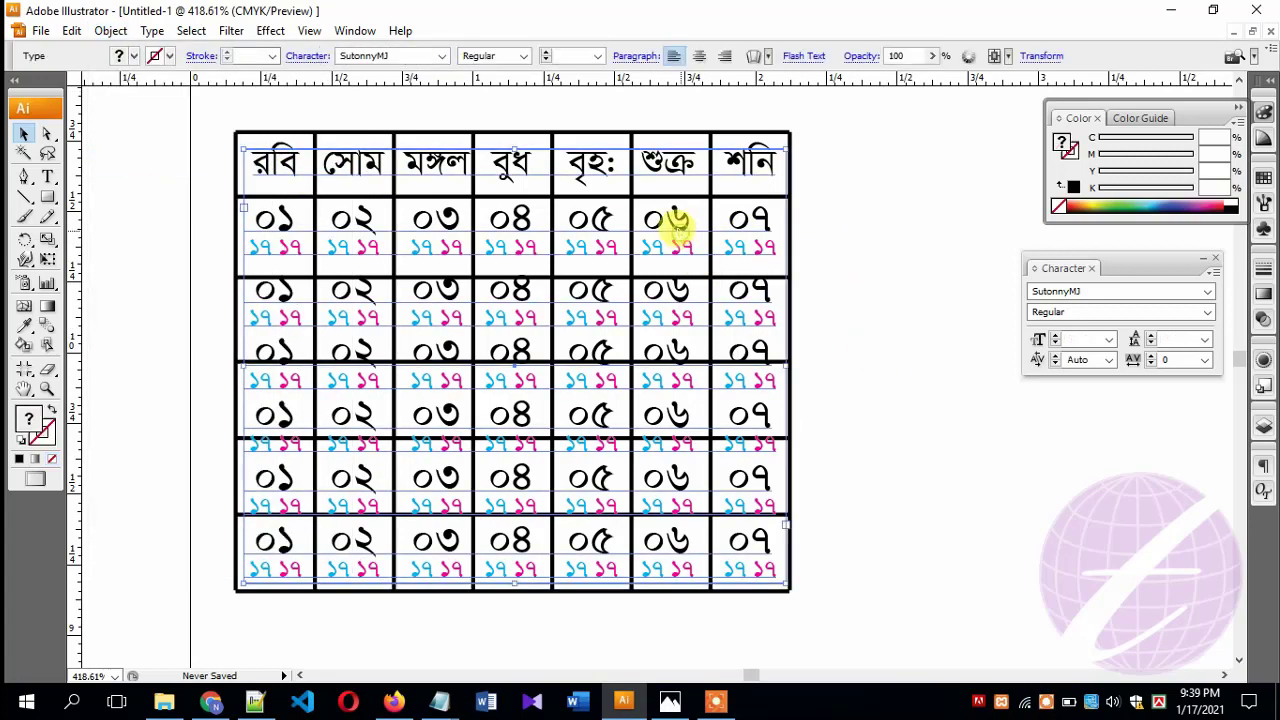
Drag the horizontal grid lines down between date rows, the last to the table's bottom edge.
click(665, 225)
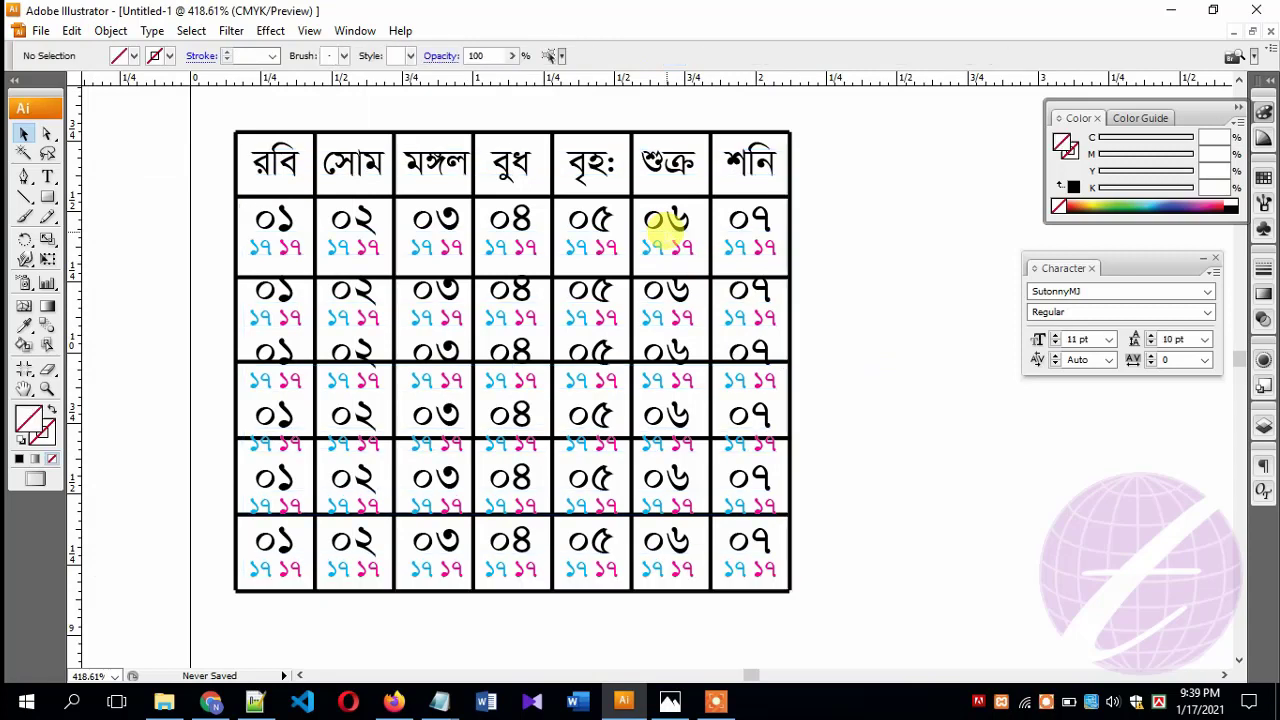
click(872, 410)
click(519, 195)
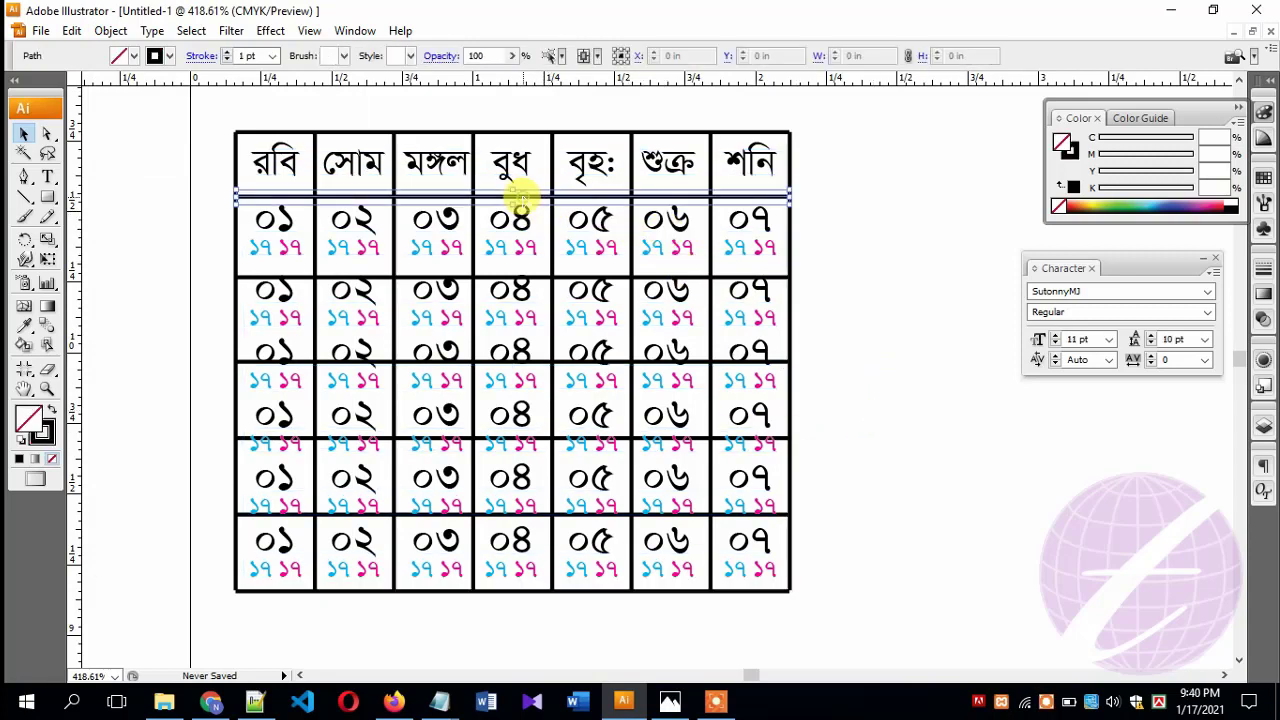
drag(521, 195, 600, 333)
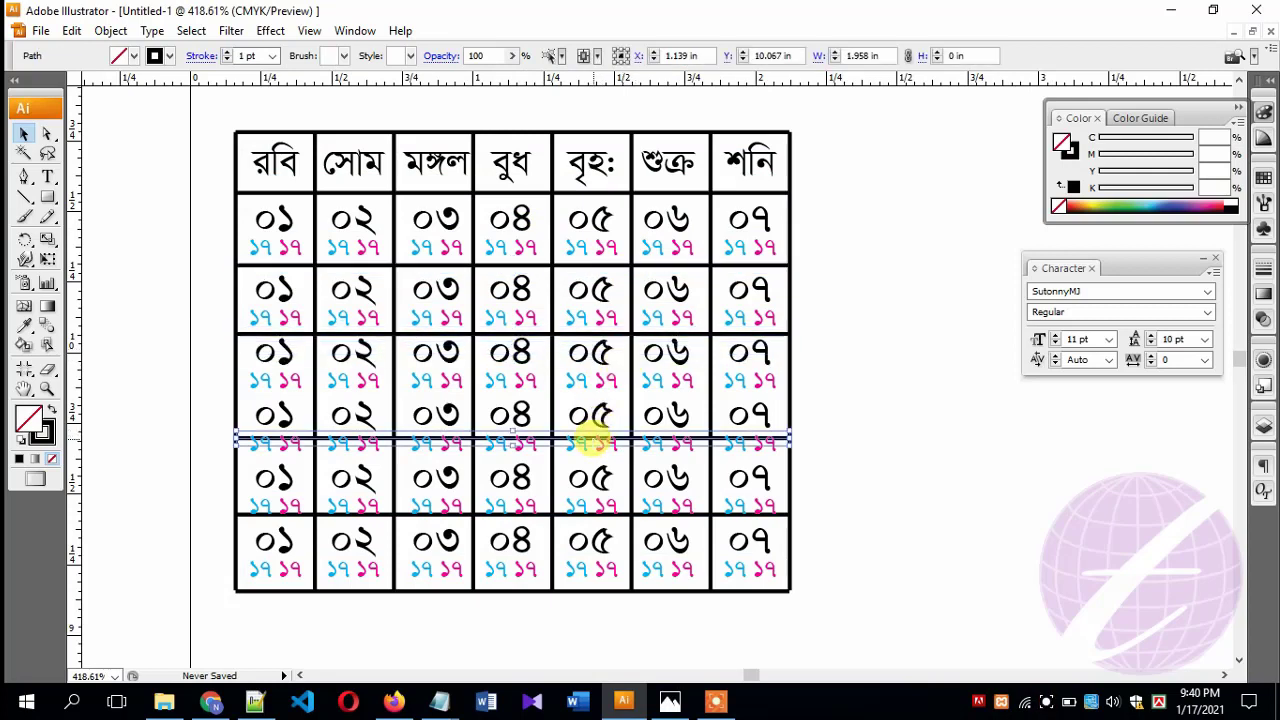
drag(600, 425, 851, 400)
mouse_move(668, 510)
mouse_down()
mouse_move(893, 489)
mouse_move(837, 466)
mouse_up()
click(811, 466)
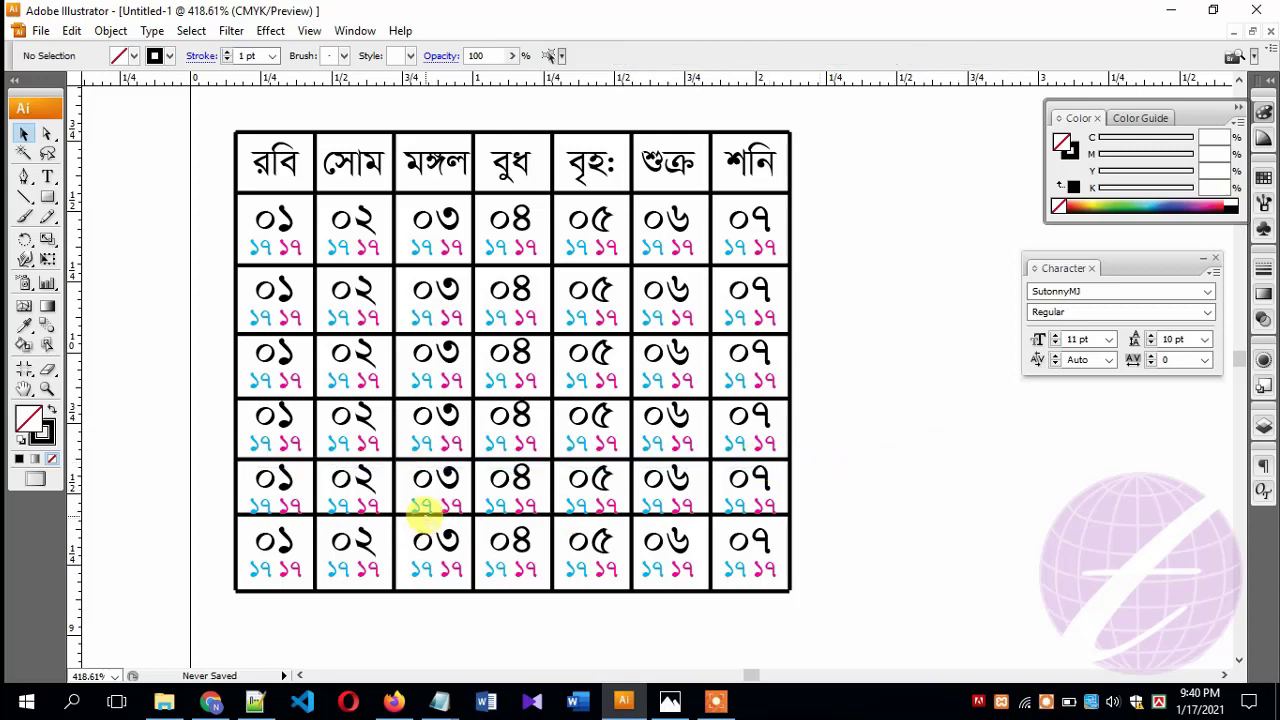
drag(423, 518, 445, 590)
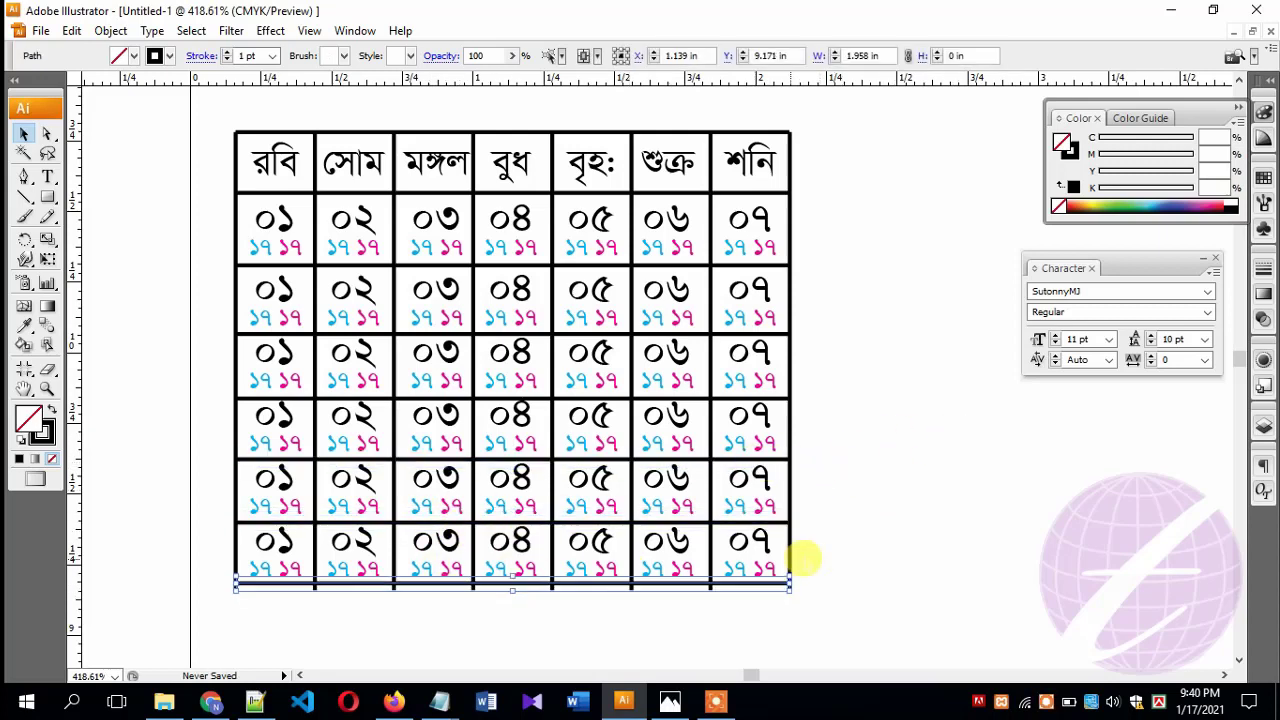
click(815, 540)
click(574, 537)
key(ctrl+plus)
key(ctrl+plus)
scroll(570, 470, down, 5)
scroll(580, 450, left, 3)
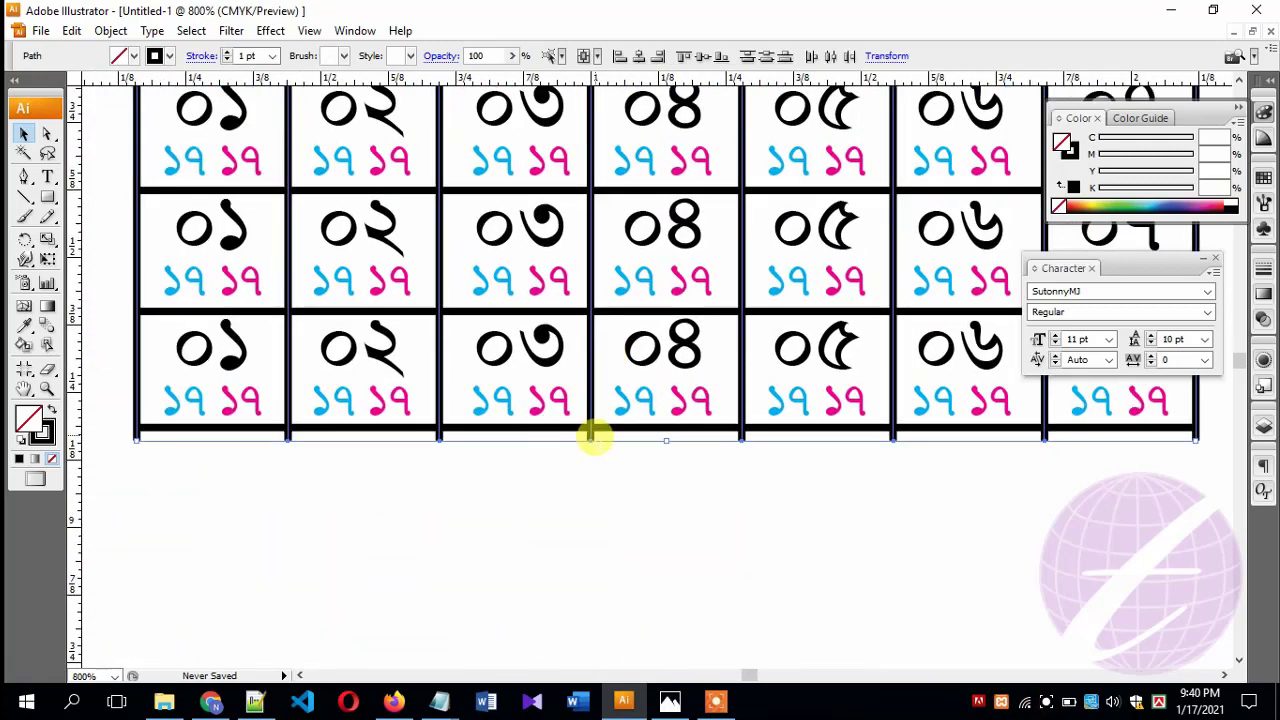
click(670, 470)
key(ctrl+0)
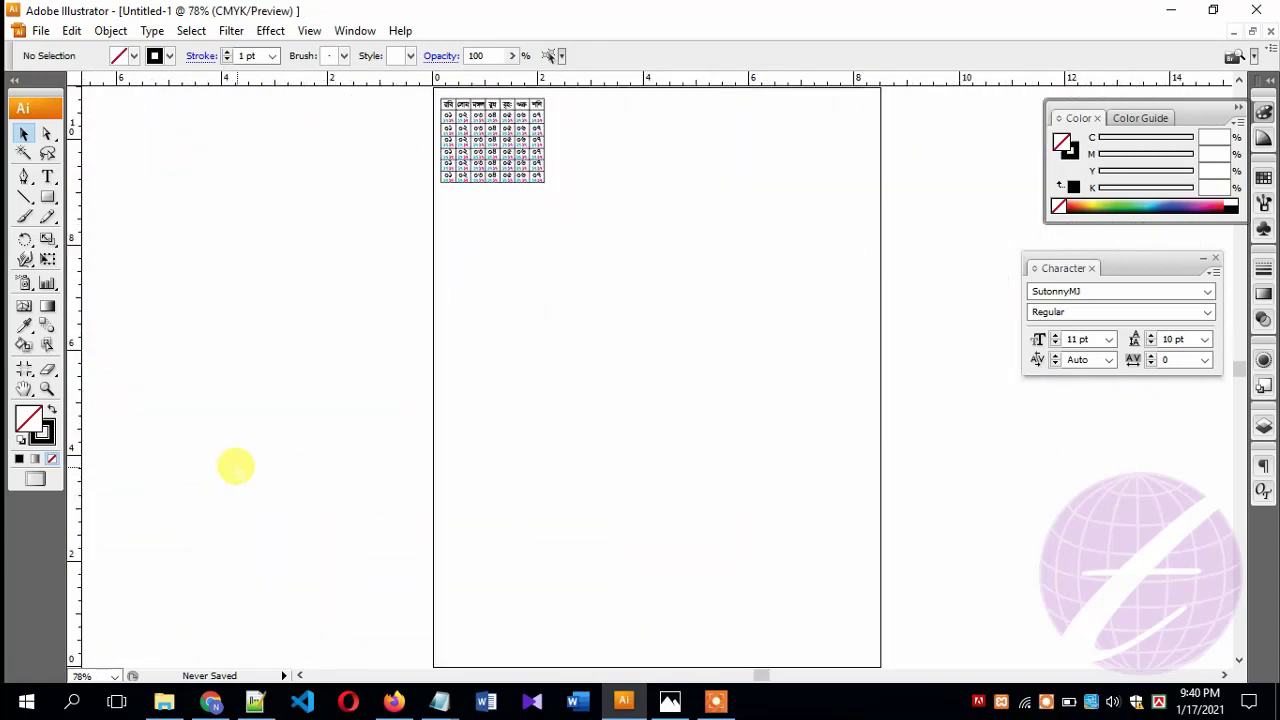
scroll(517, 286, up, 2)
mouse_move(428, 190)
mouse_down()
mouse_move(520, 285)
mouse_move(551, 297)
mouse_up()
key(ctrl+plus)
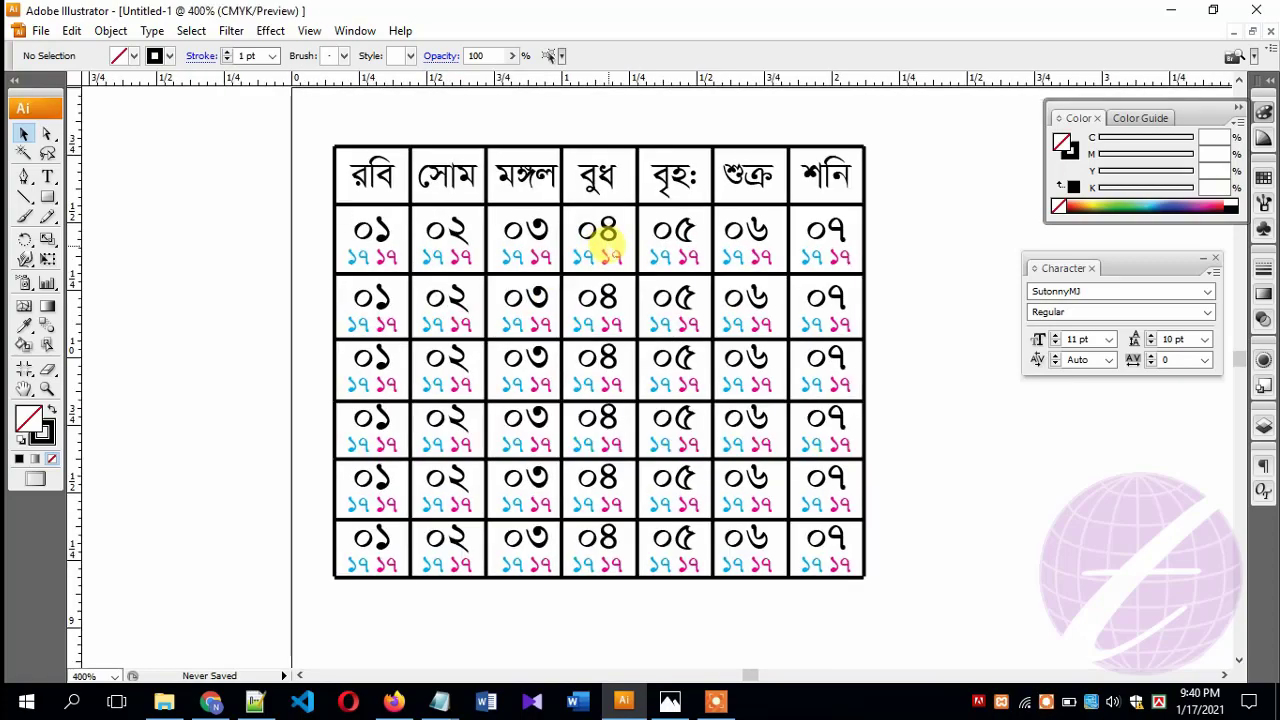
key(ctrl+plus)
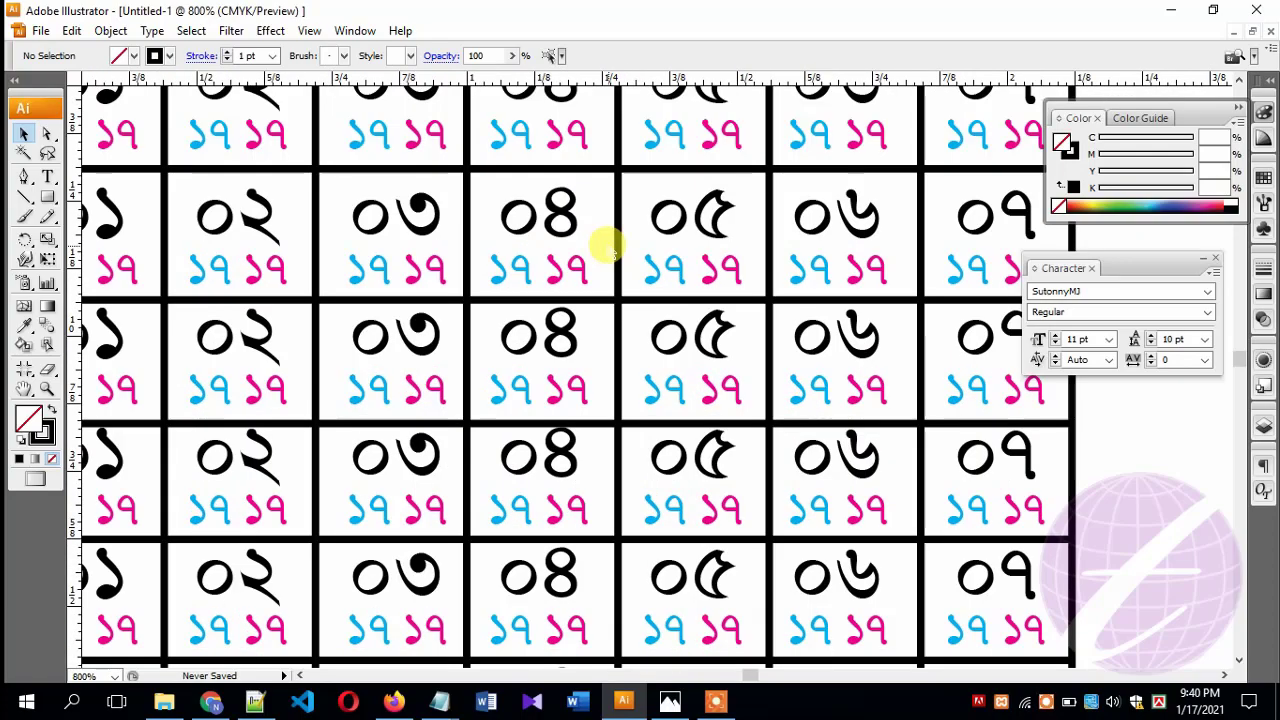
key(ctrl+minus)
drag(651, 246, 575, 268)
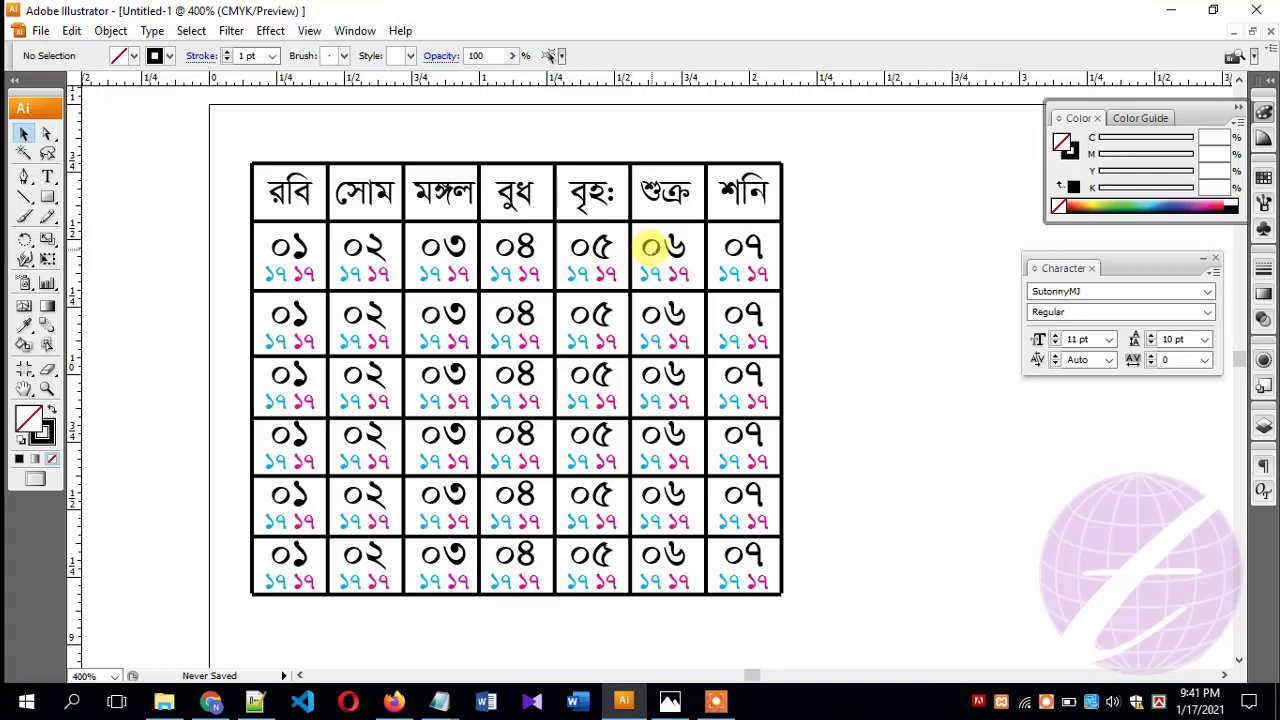
click(657, 247)
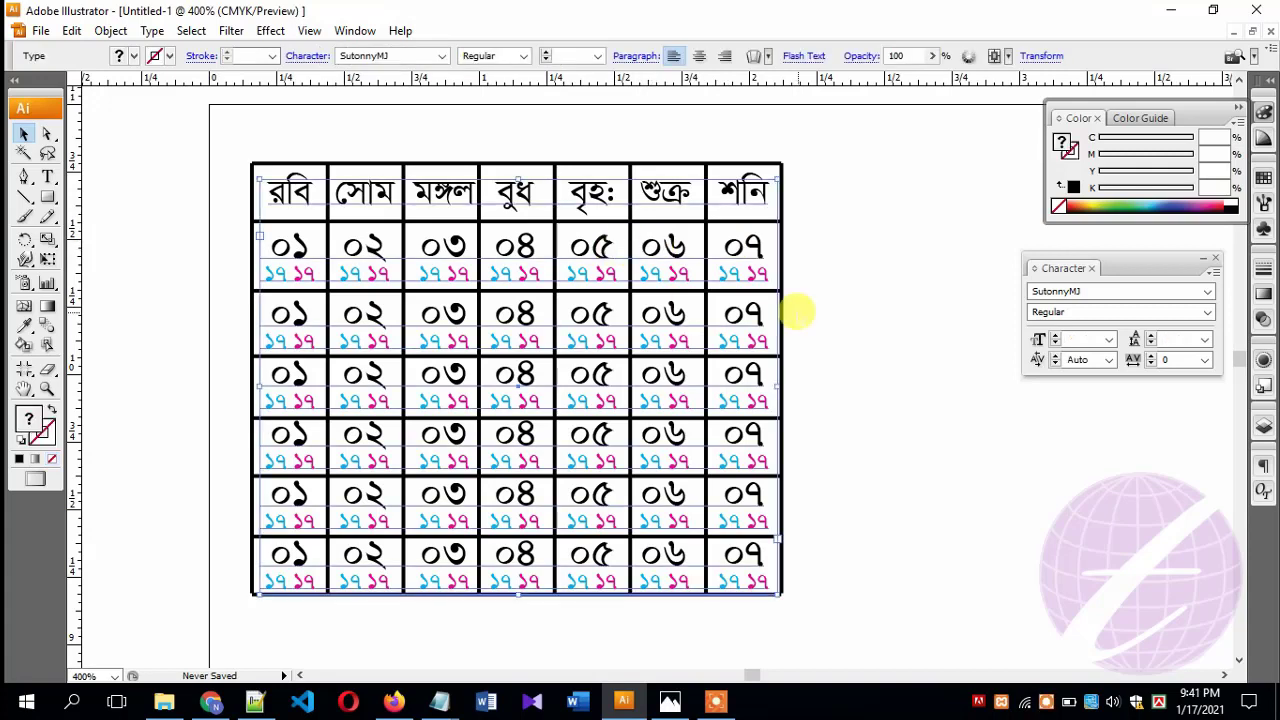
Colour the ০৬ and ০৭ dates red with 100 magenta and 100 yellow.
click(797, 312)
double_click(672, 247)
mouse_move(643, 251)
mouse_down()
mouse_move(660, 237)
mouse_move(690, 272)
mouse_up()
click(652, 236)
text(100)
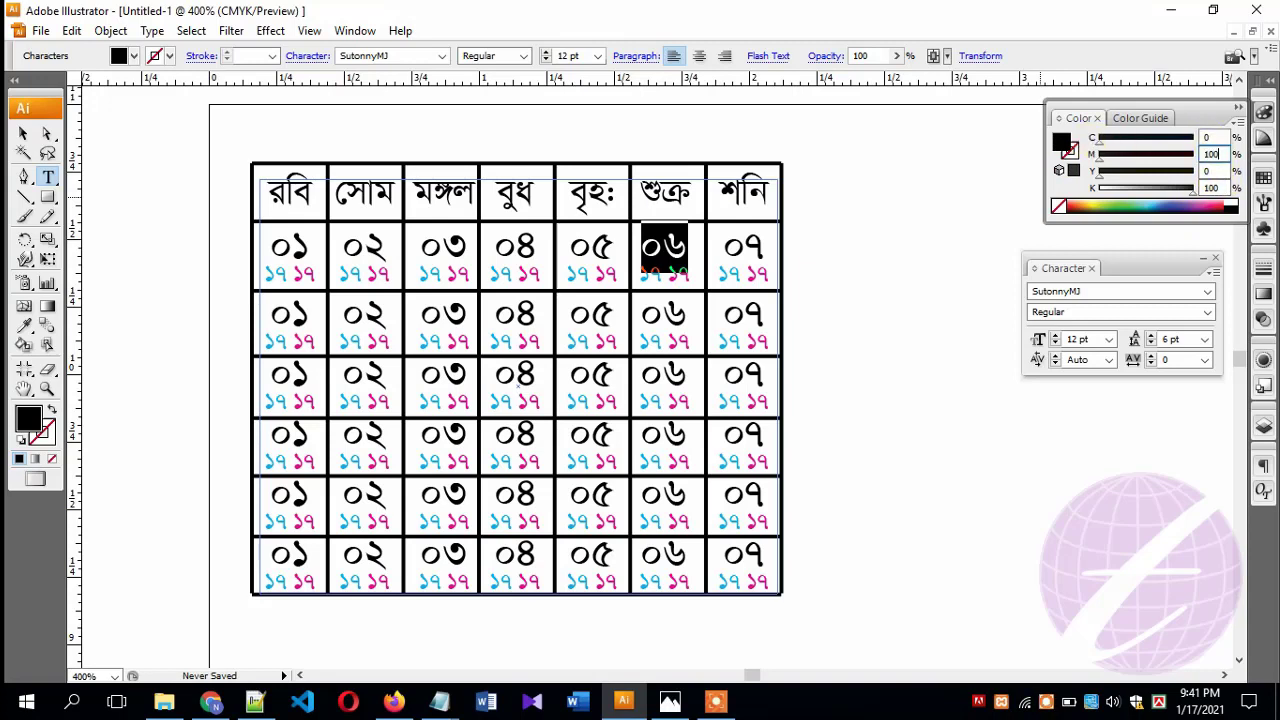
key(Tab)
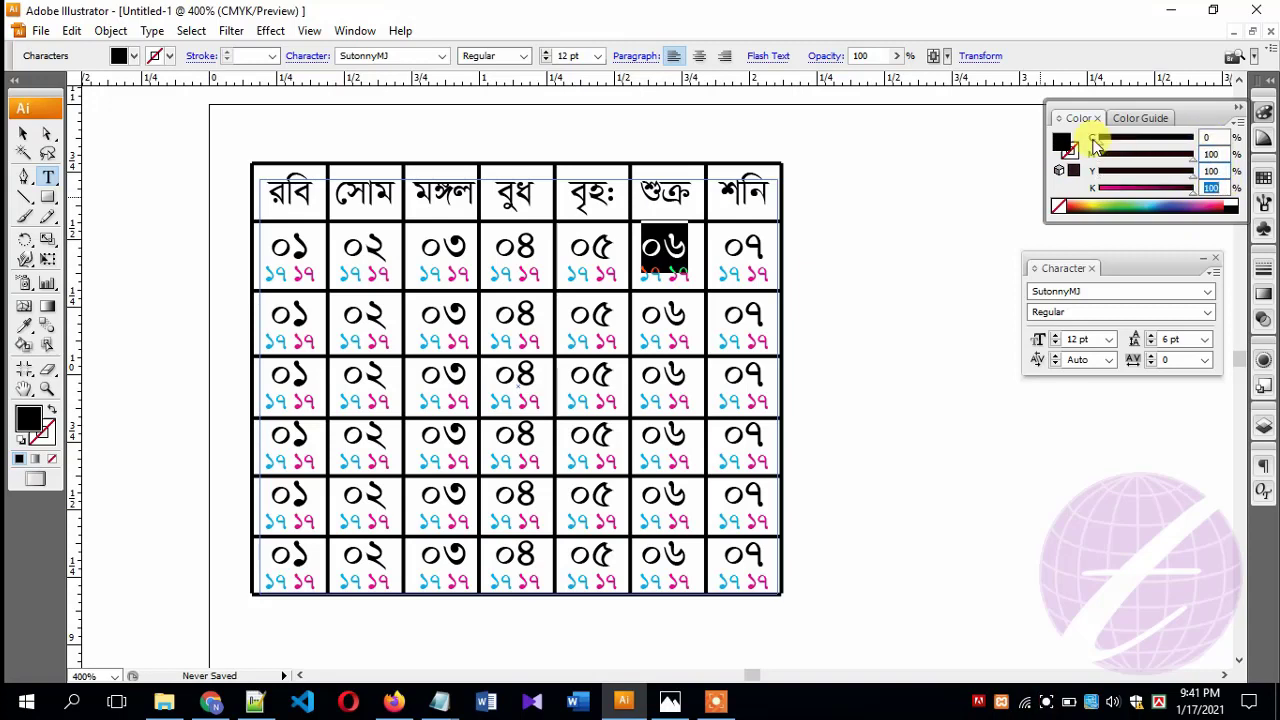
text(0)
key(Tab)
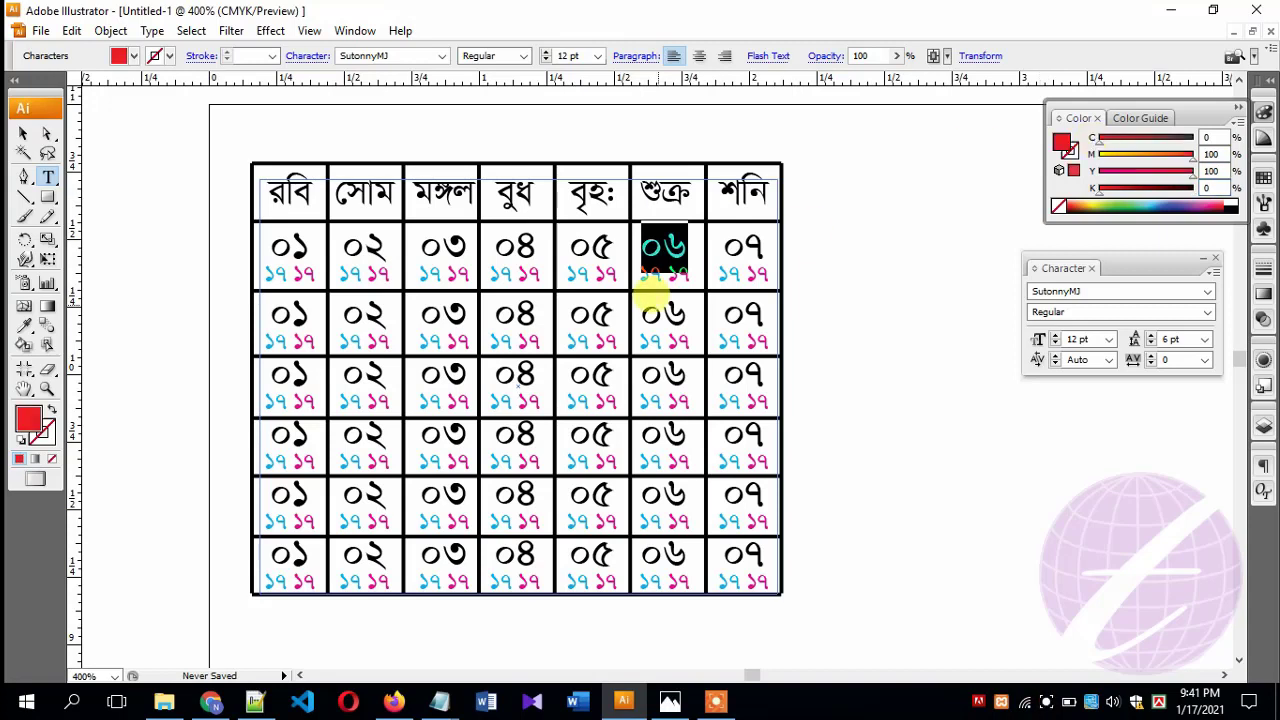
click(664, 262)
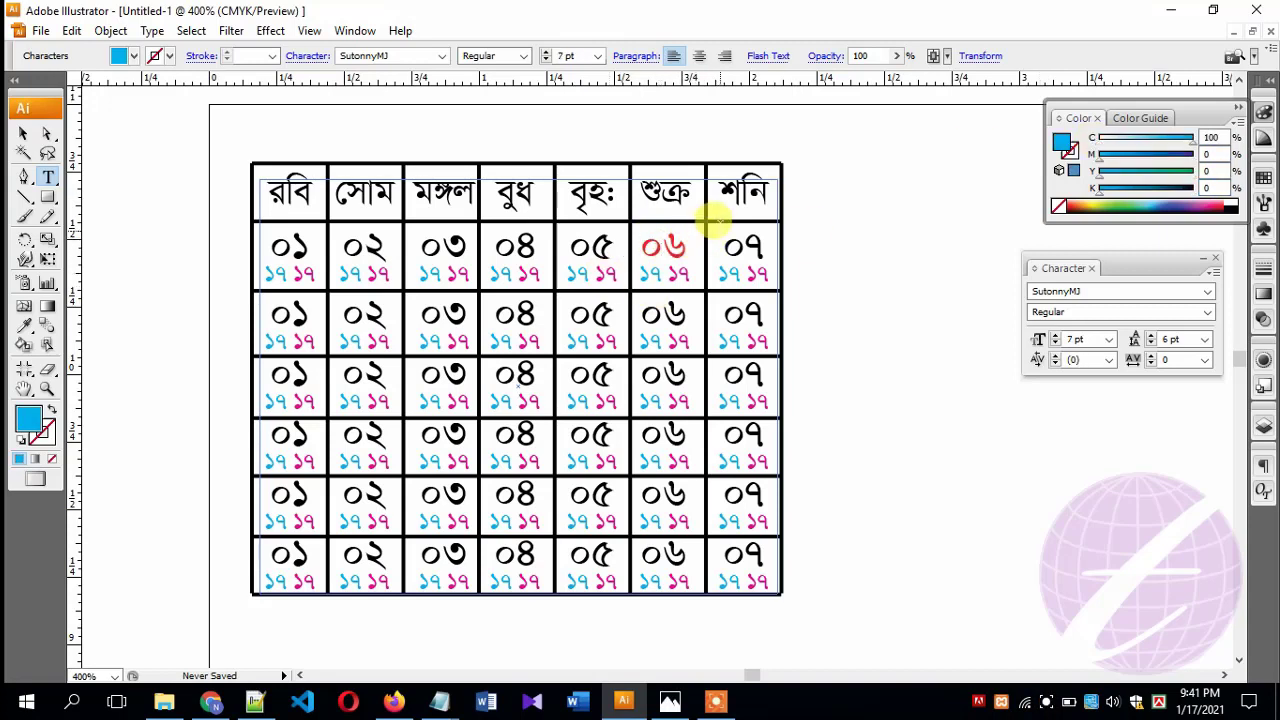
drag(720, 228, 766, 252)
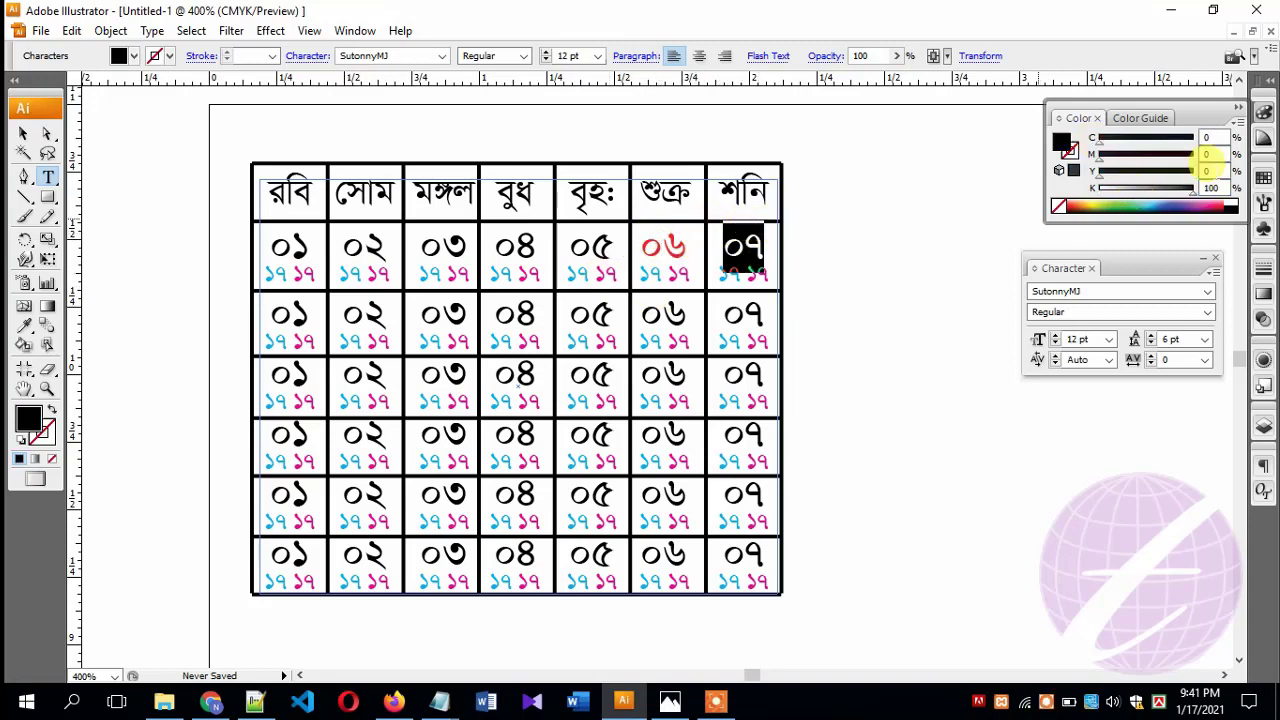
text(100)
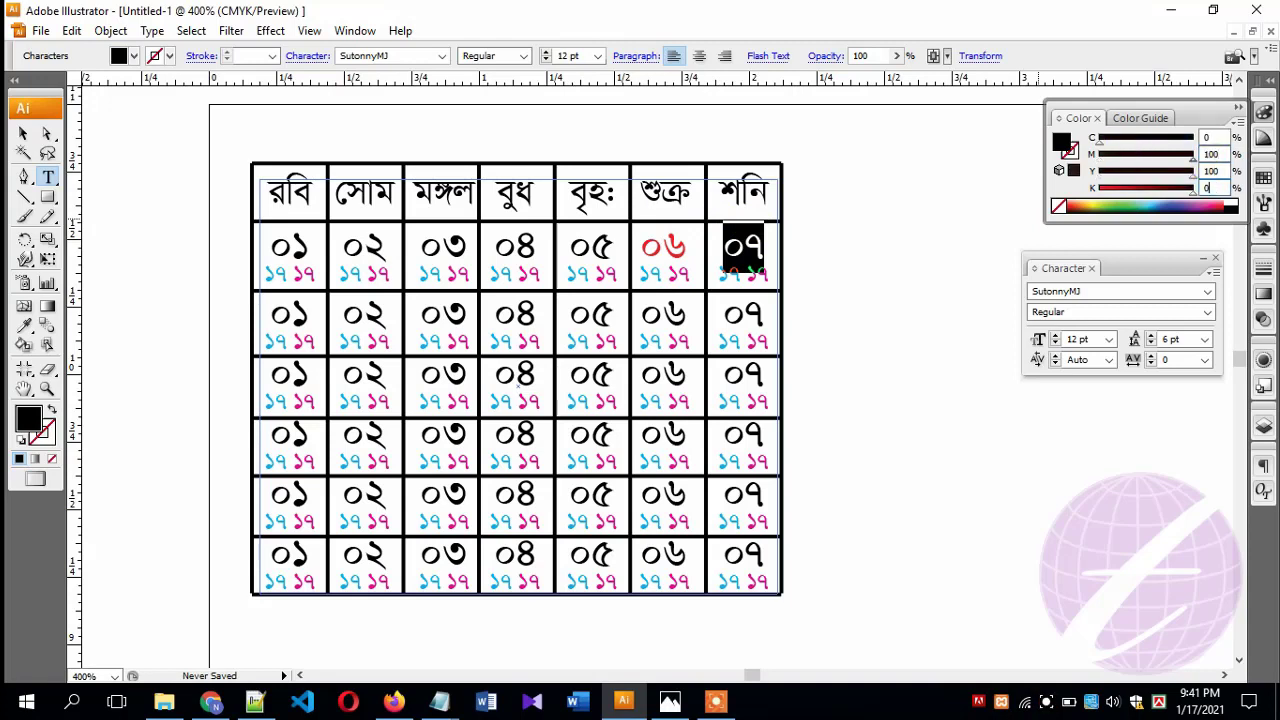
key(Return)
Make the শুক্র and শনি column headings red as well.
click(650, 306)
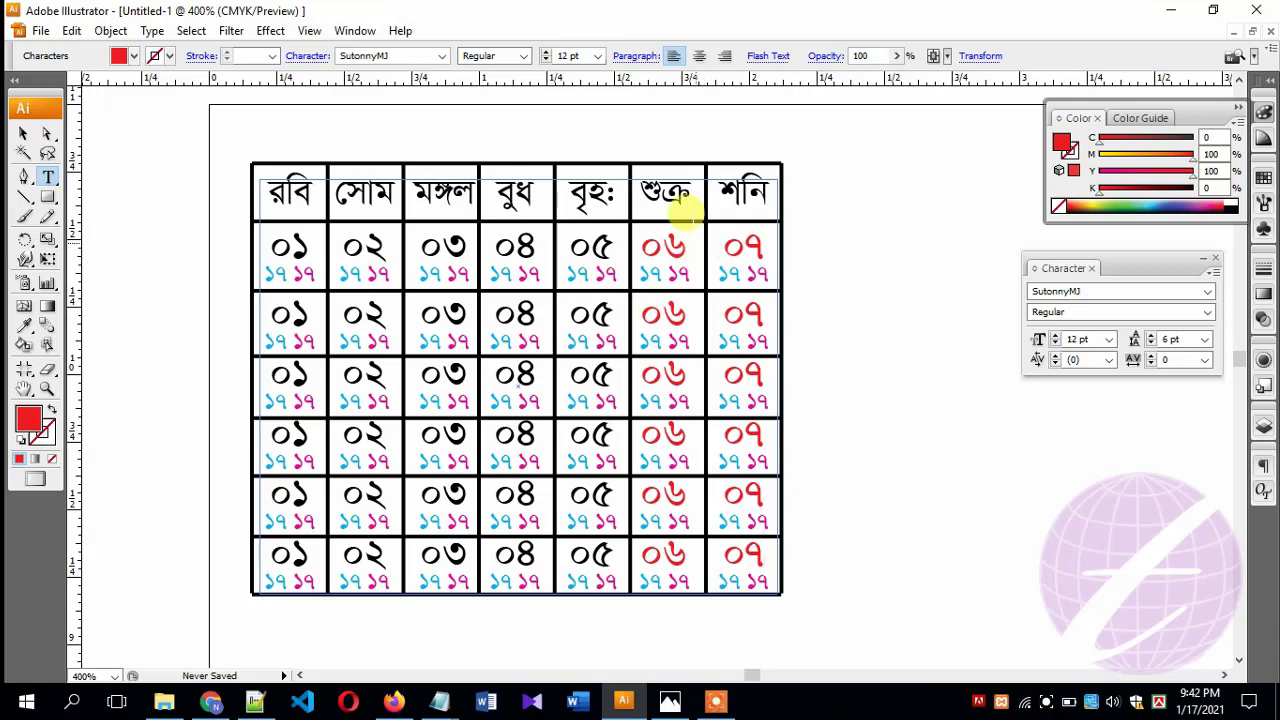
drag(640, 185, 768, 192)
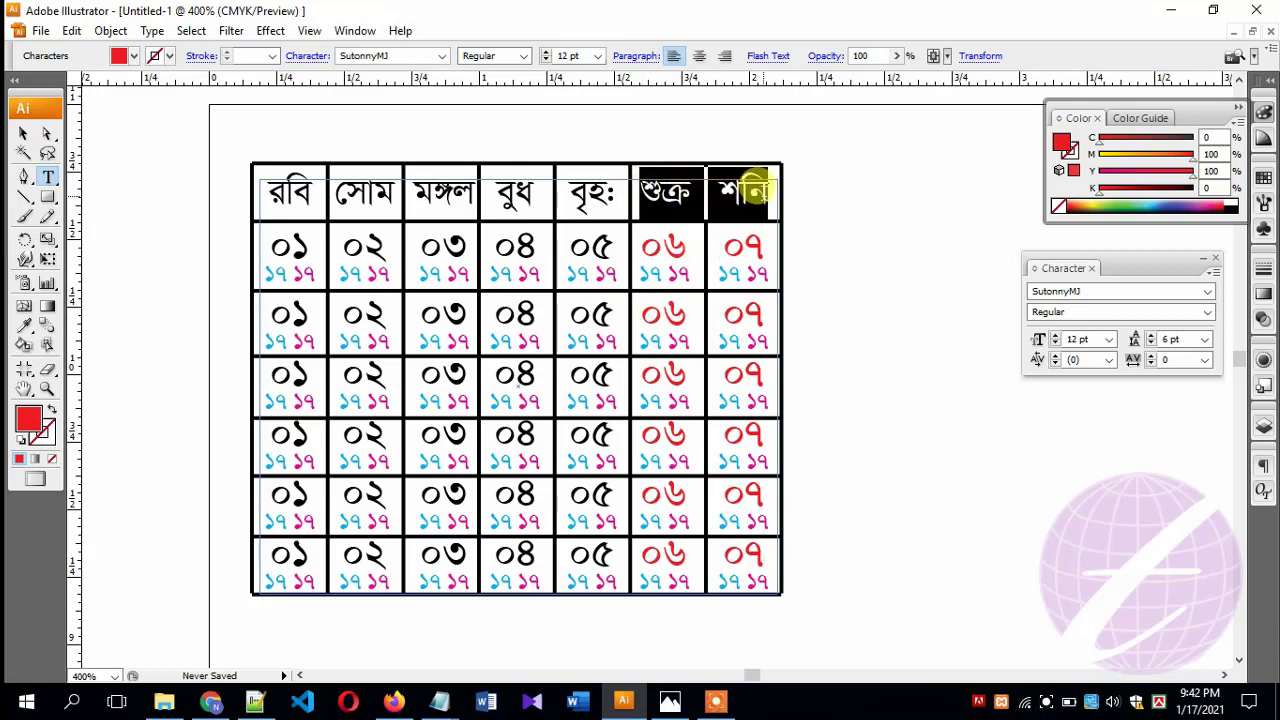
click(1216, 153)
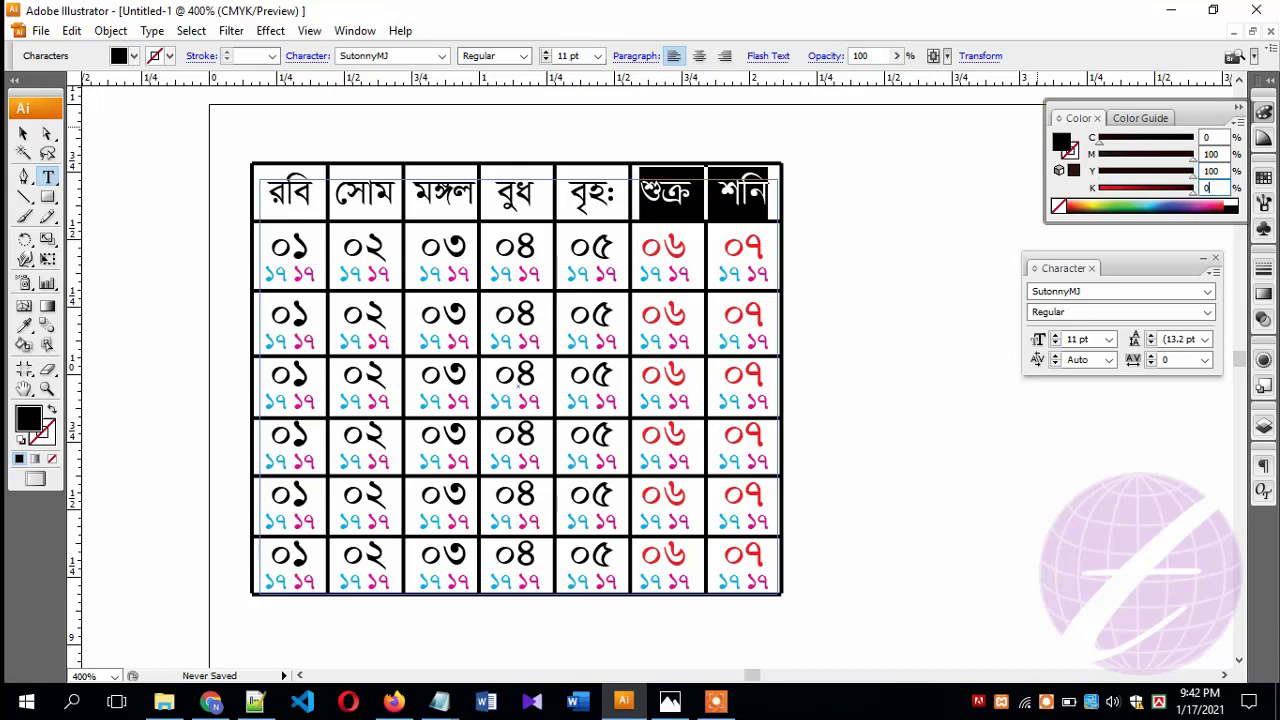
key(Return)
click(668, 243)
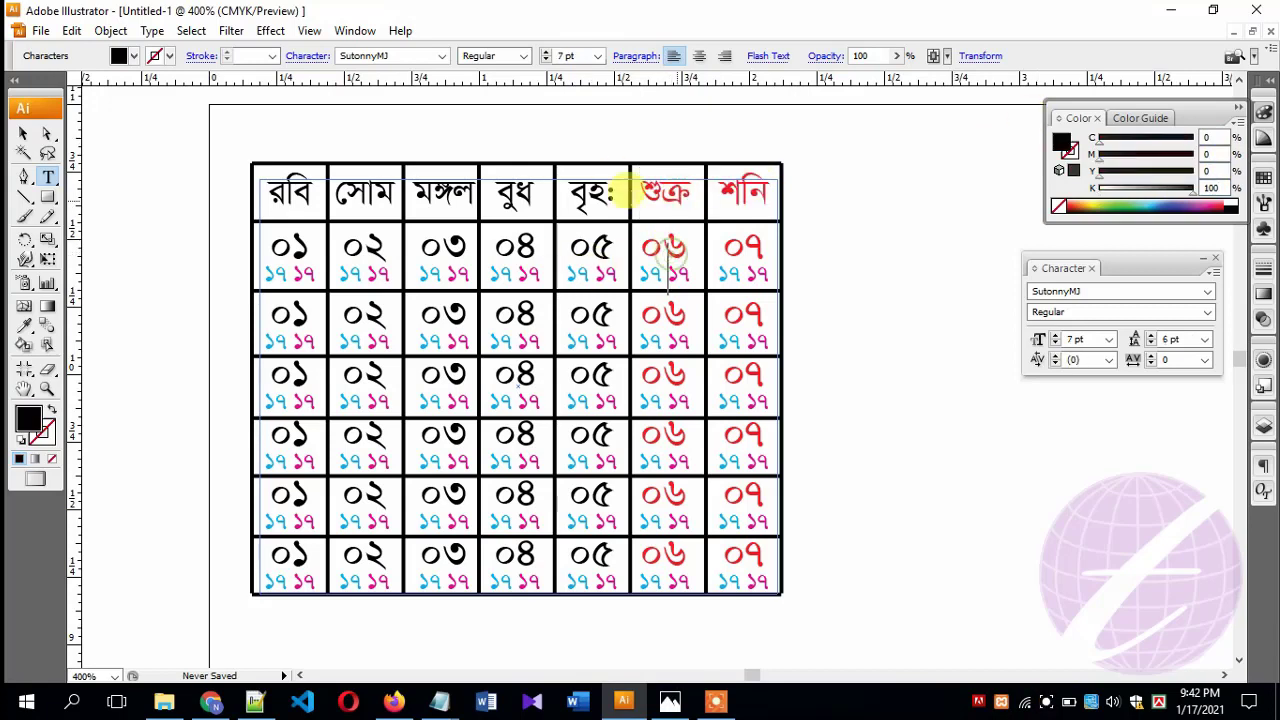
click(20, 136)
click(394, 142)
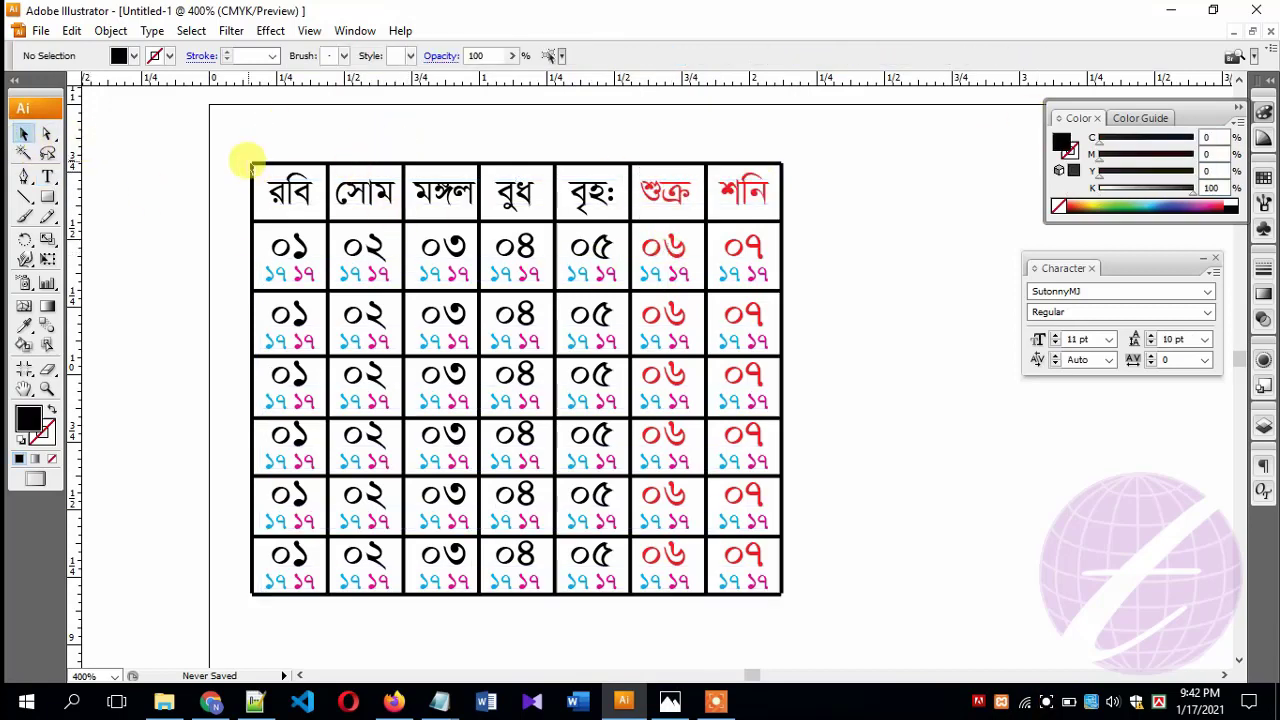
Group the calendar's text and grid lines into one object.
mouse_move(257, 165)
mouse_down()
mouse_move(233, 142)
mouse_move(788, 612)
mouse_up()
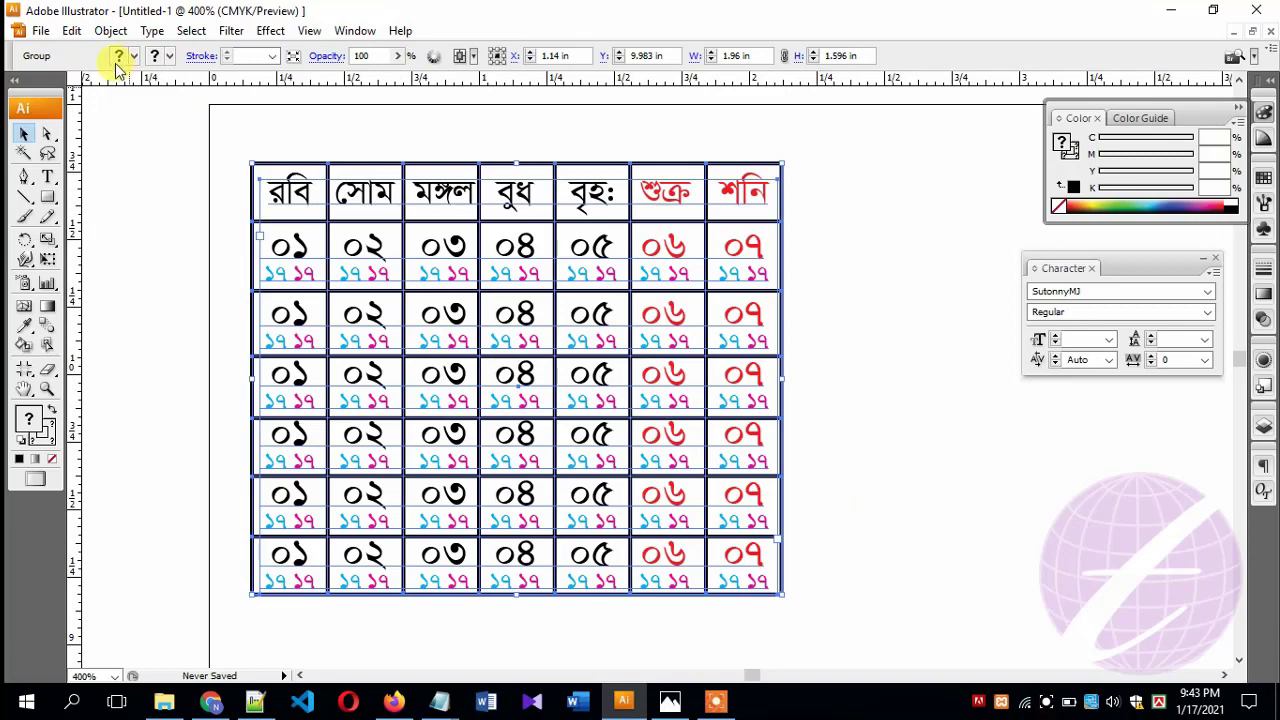
click(105, 33)
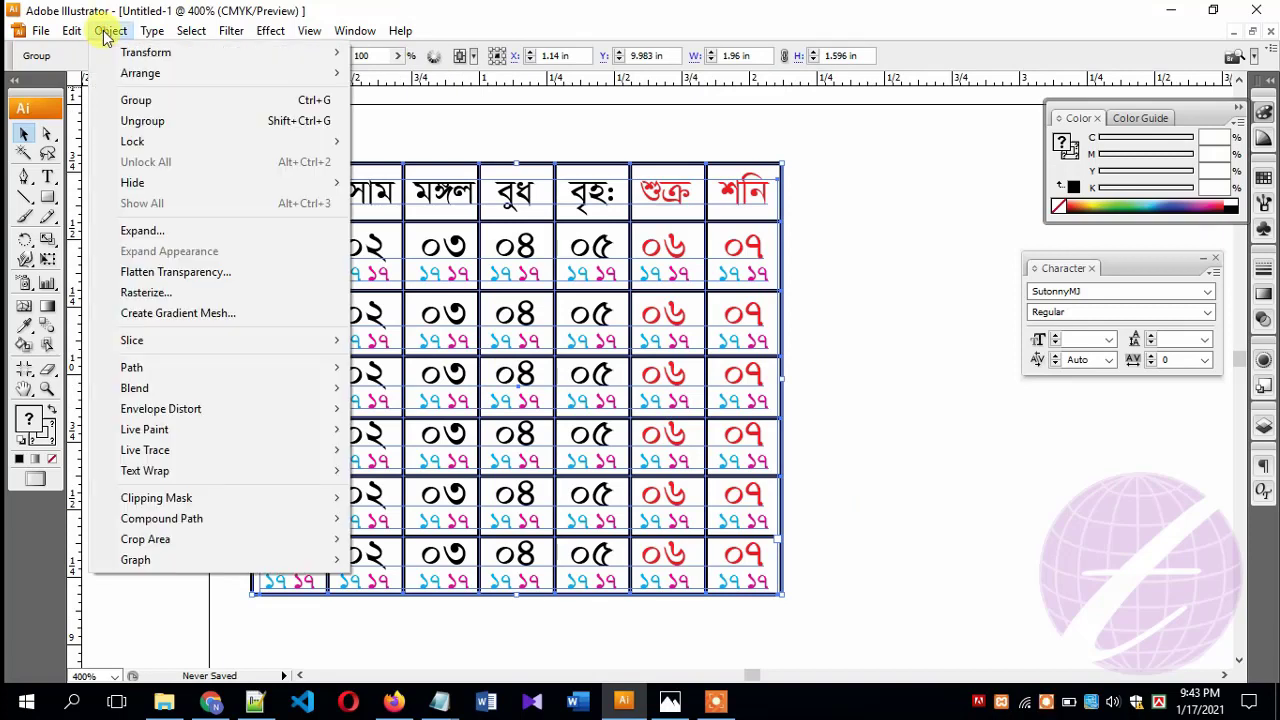
click(203, 100)
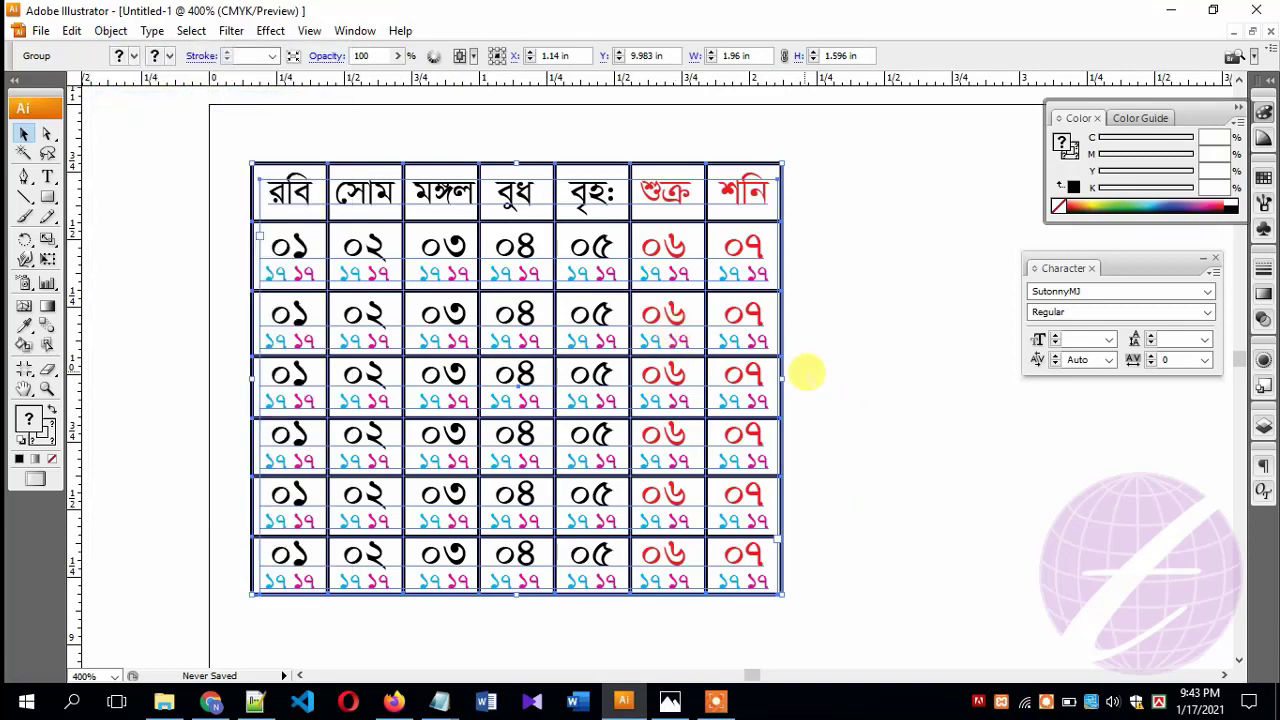
Shift the grouped table slightly lower and to the right on the page.
click(853, 372)
click(580, 320)
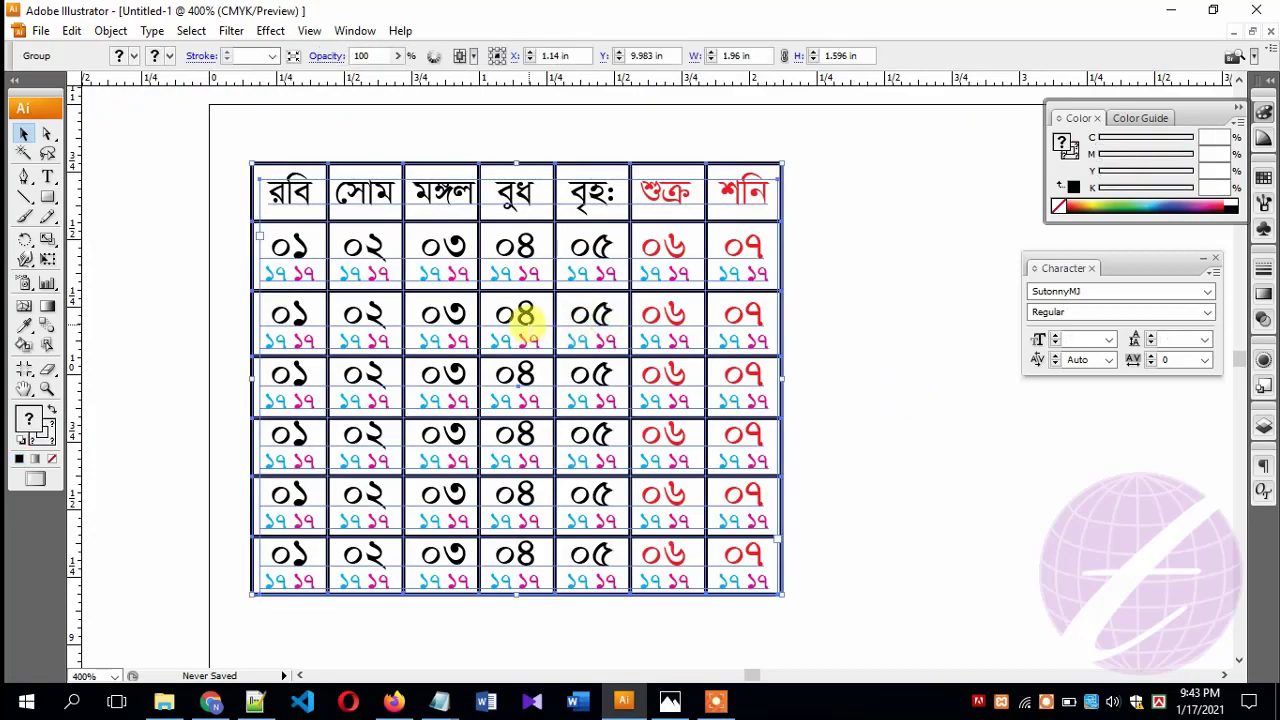
mouse_move(503, 352)
mouse_down()
mouse_move(505, 335)
mouse_move(571, 357)
mouse_up()
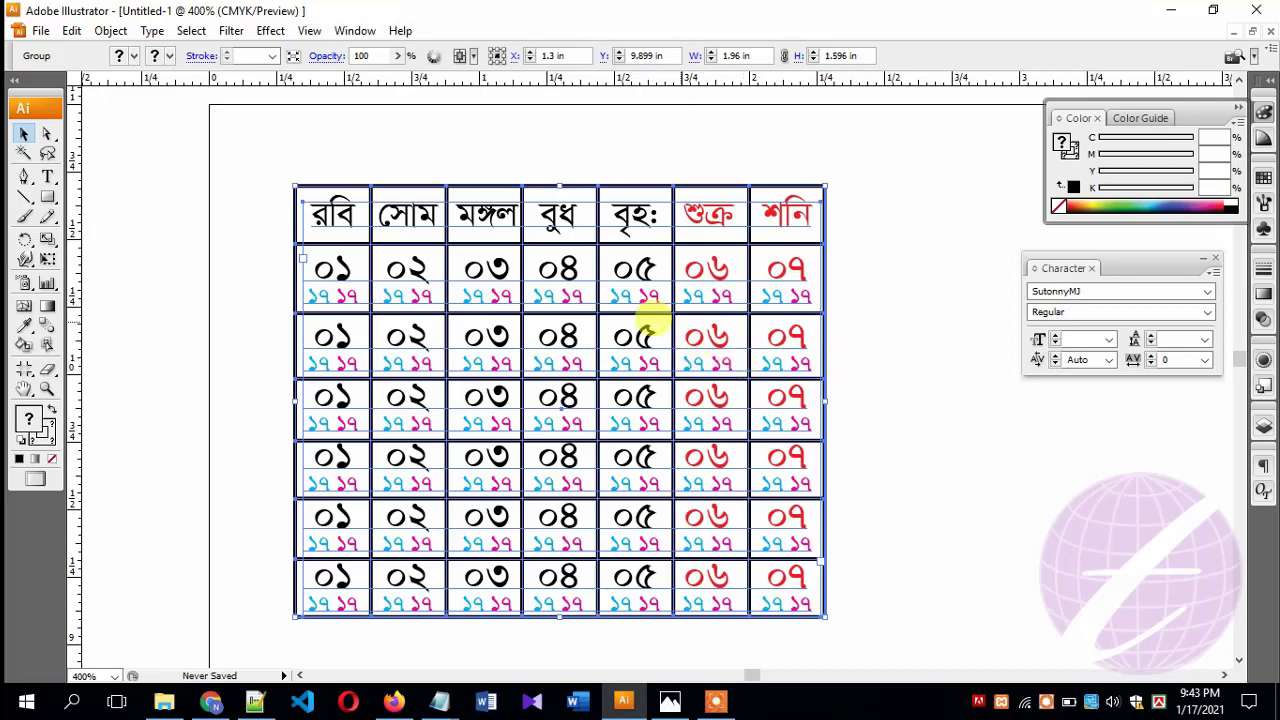
drag(460, 288, 463, 314)
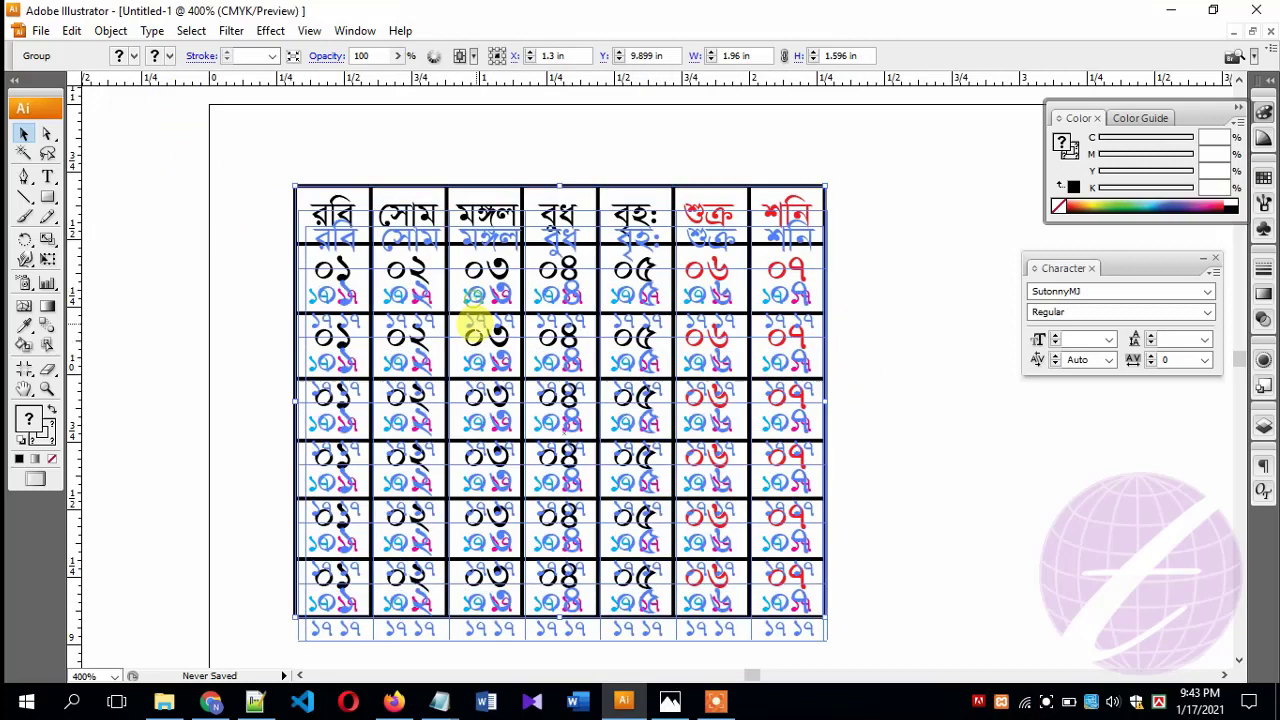
click(358, 175)
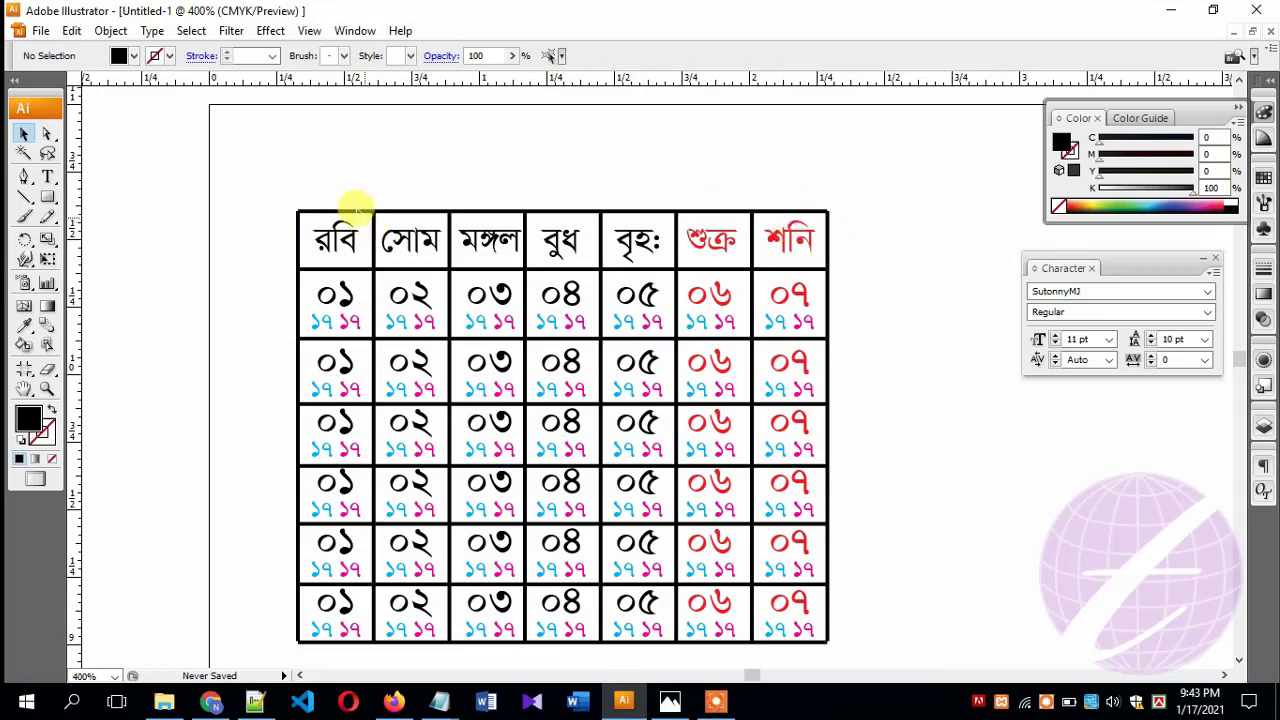
click(47, 177)
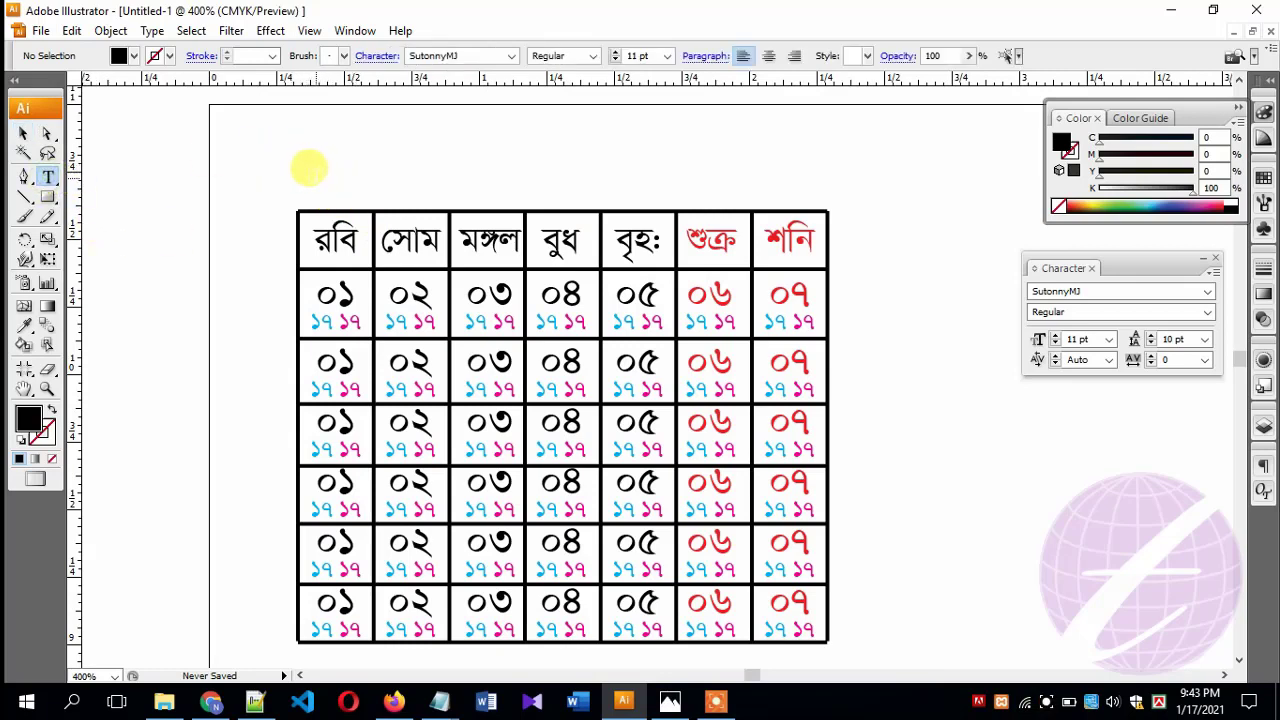
Add a জানুয়ারি title above the table's left, enlarge it to 14.95 pt, and duplicate it rightward.
click(316, 168)
text(জানুয়ারি)
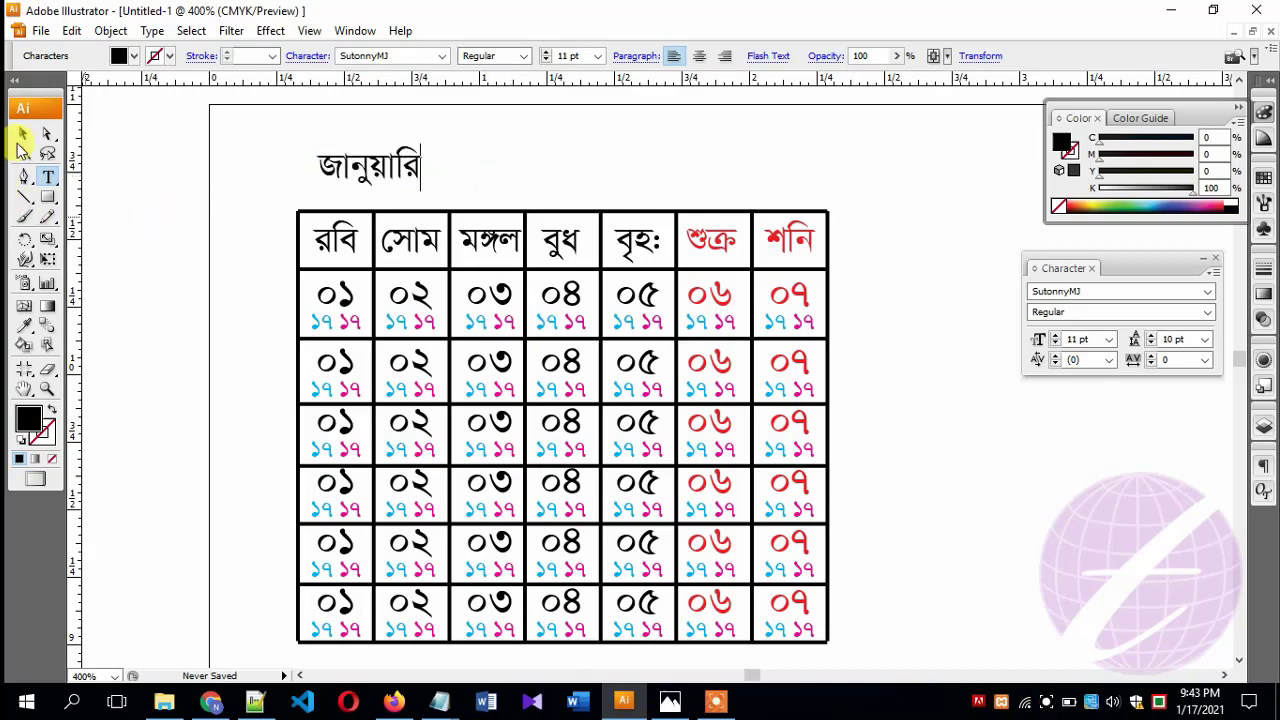
click(22, 134)
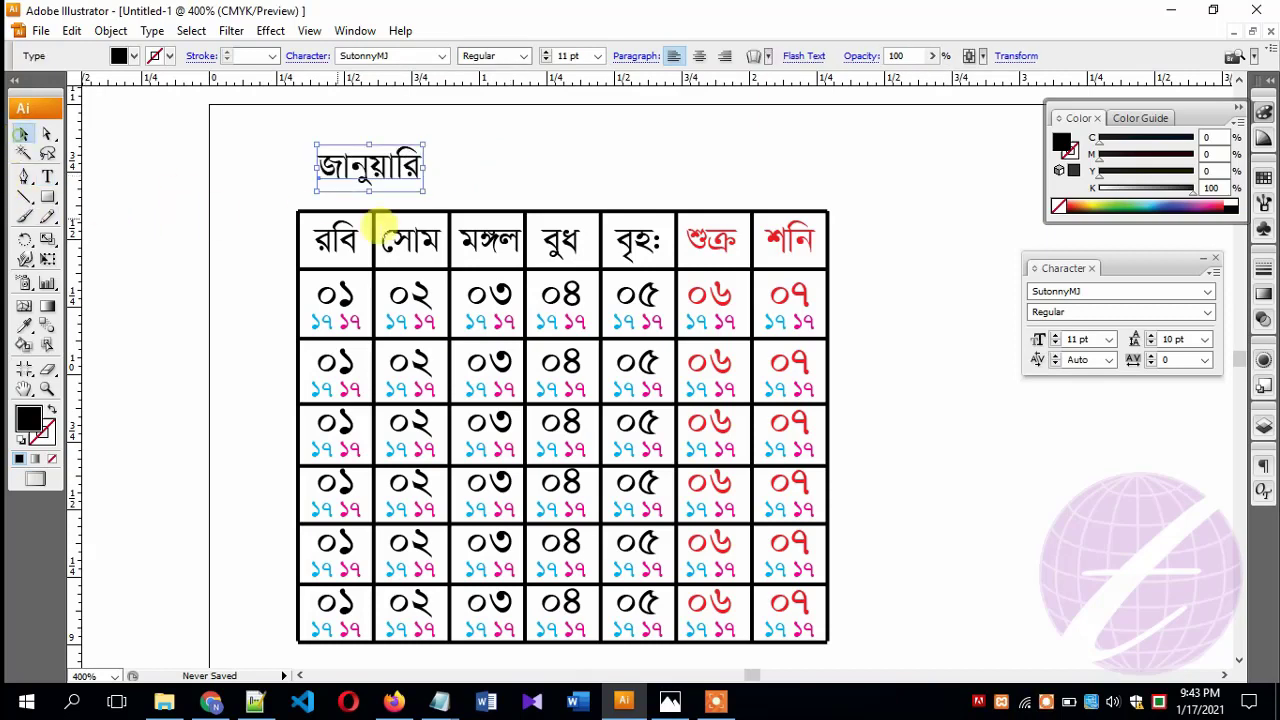
mouse_move(392, 166)
mouse_down()
mouse_move(374, 184)
mouse_move(470, 132)
mouse_up()
click(552, 164)
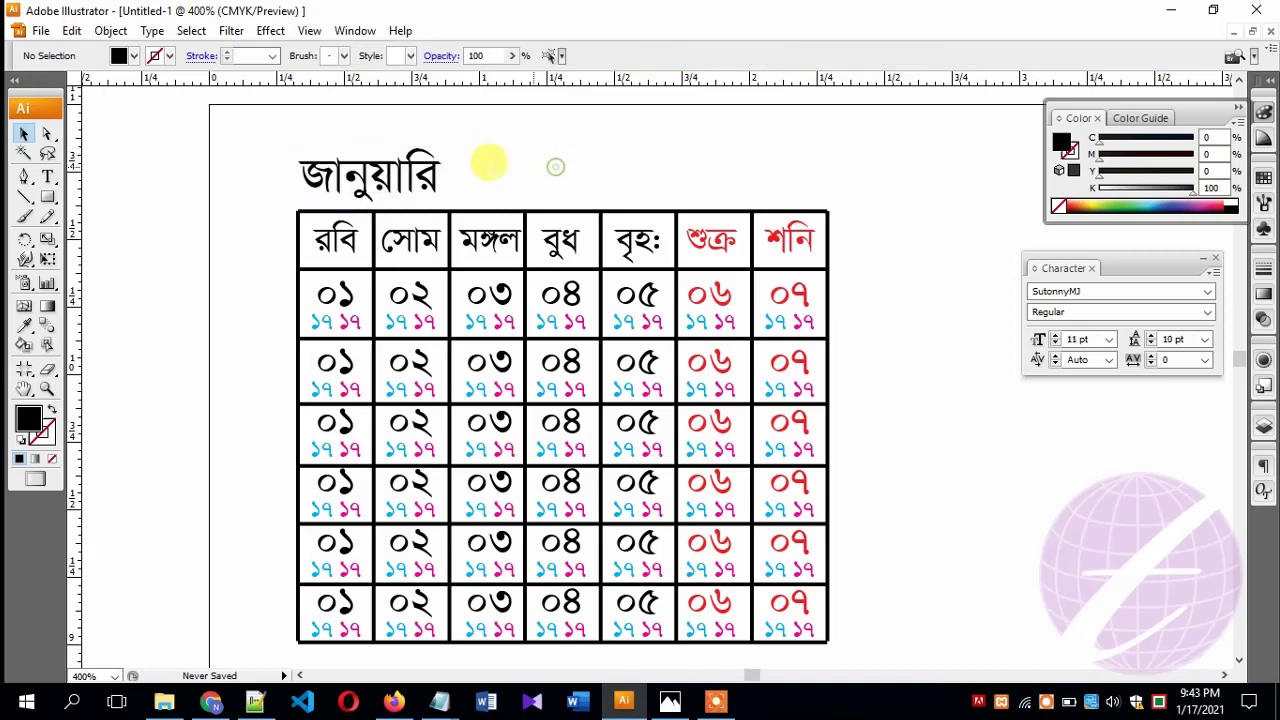
mouse_move(395, 175)
mouse_down()
mouse_move(733, 180)
mouse_move(722, 177)
mouse_up()
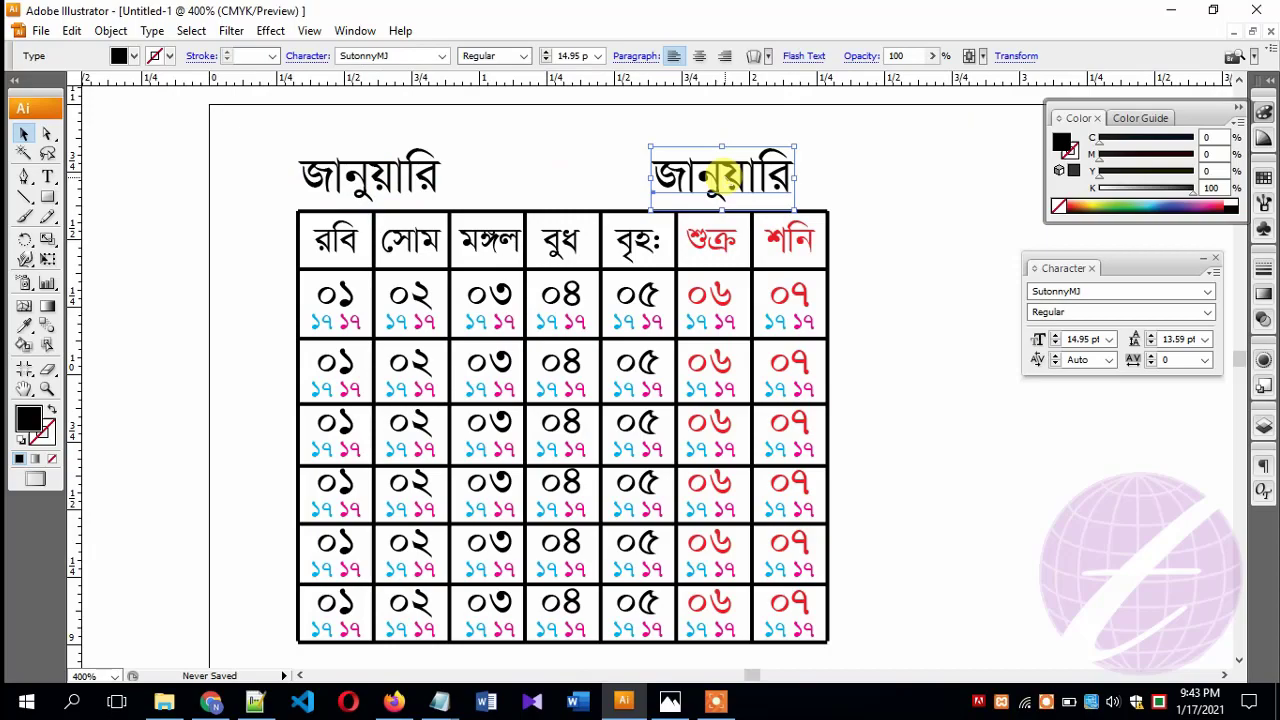
Retype the copied title as the পৌষ-মাঘ / জমাঃআউঃ-জমাঃসানি note.
double_click(722, 177)
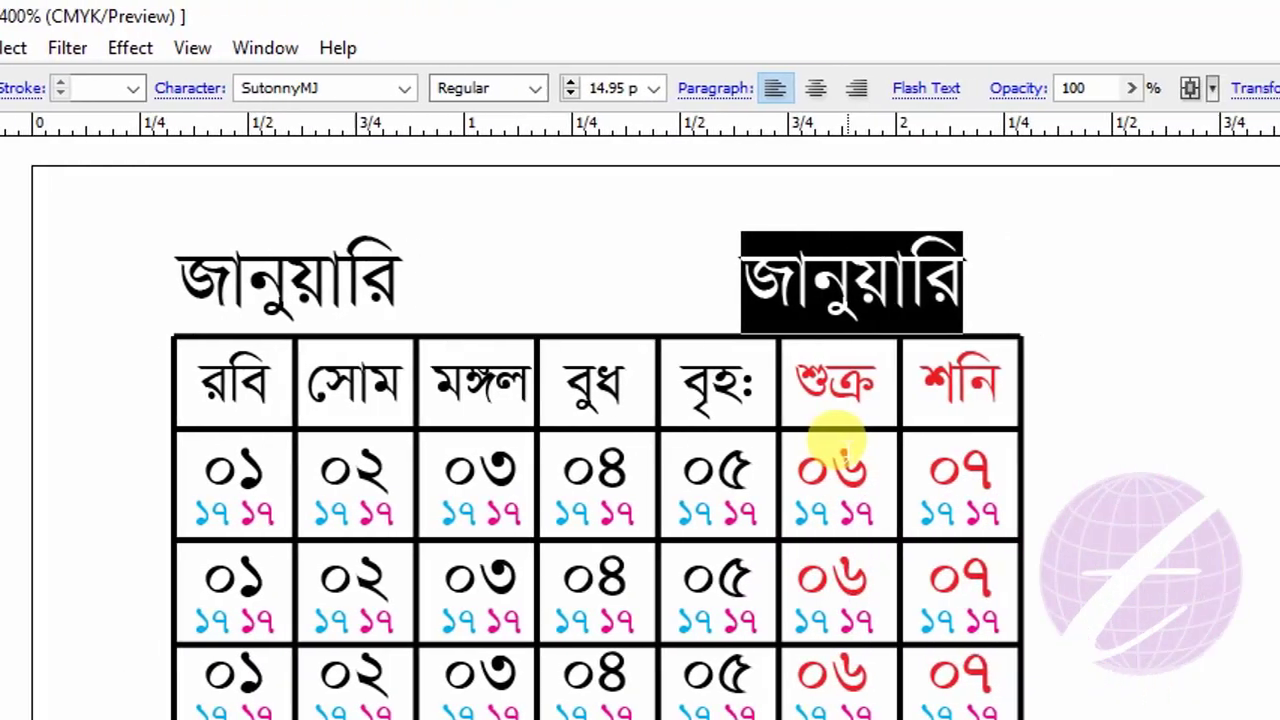
text(পে)
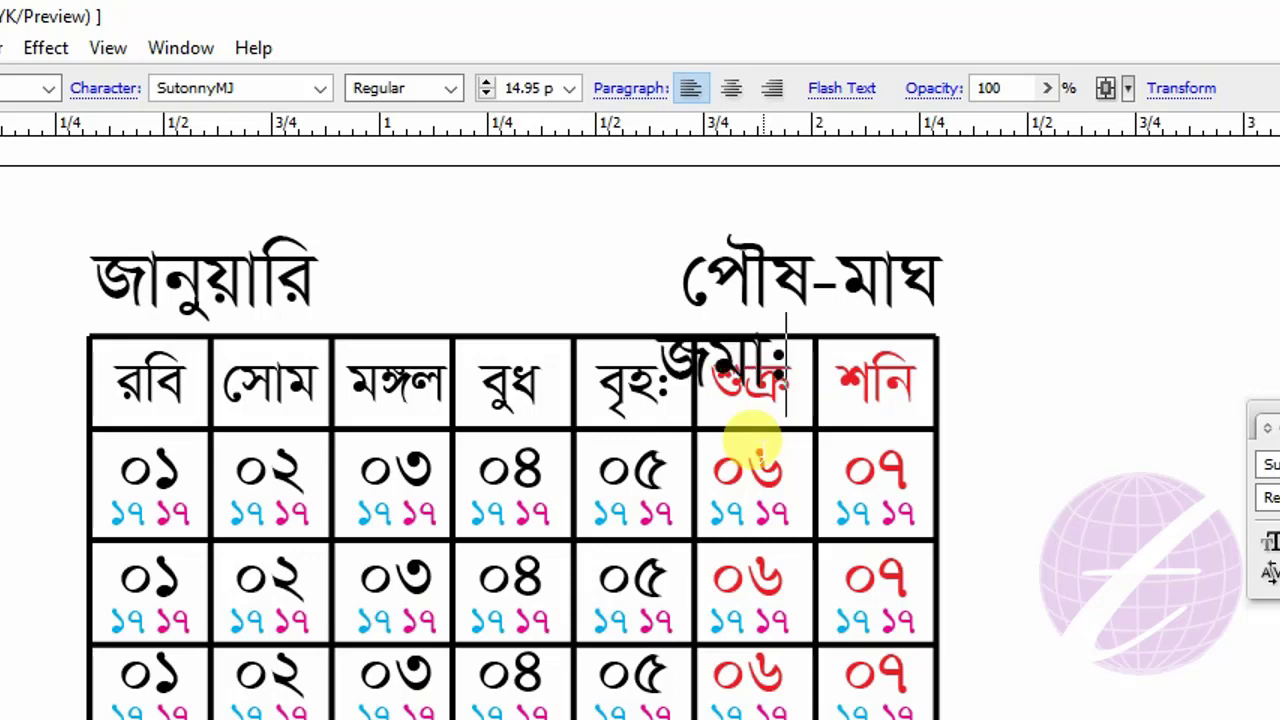
text(উ:)
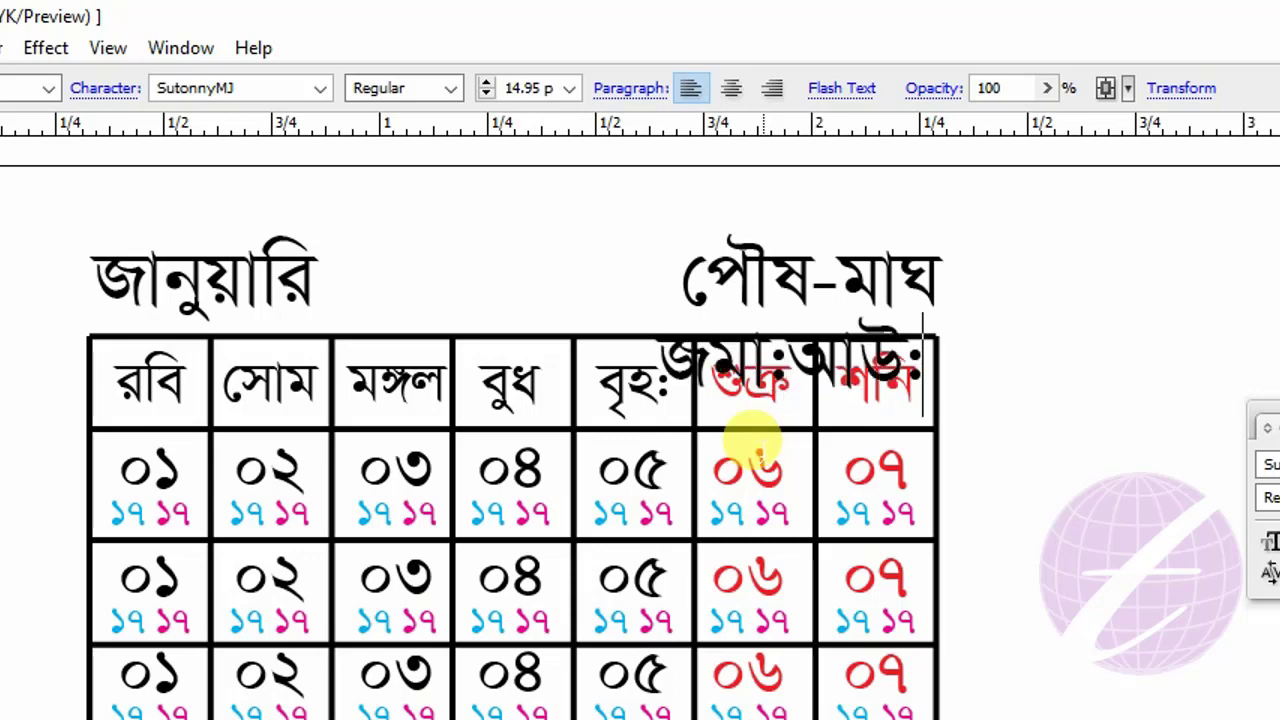
text(-জমা:সানি)
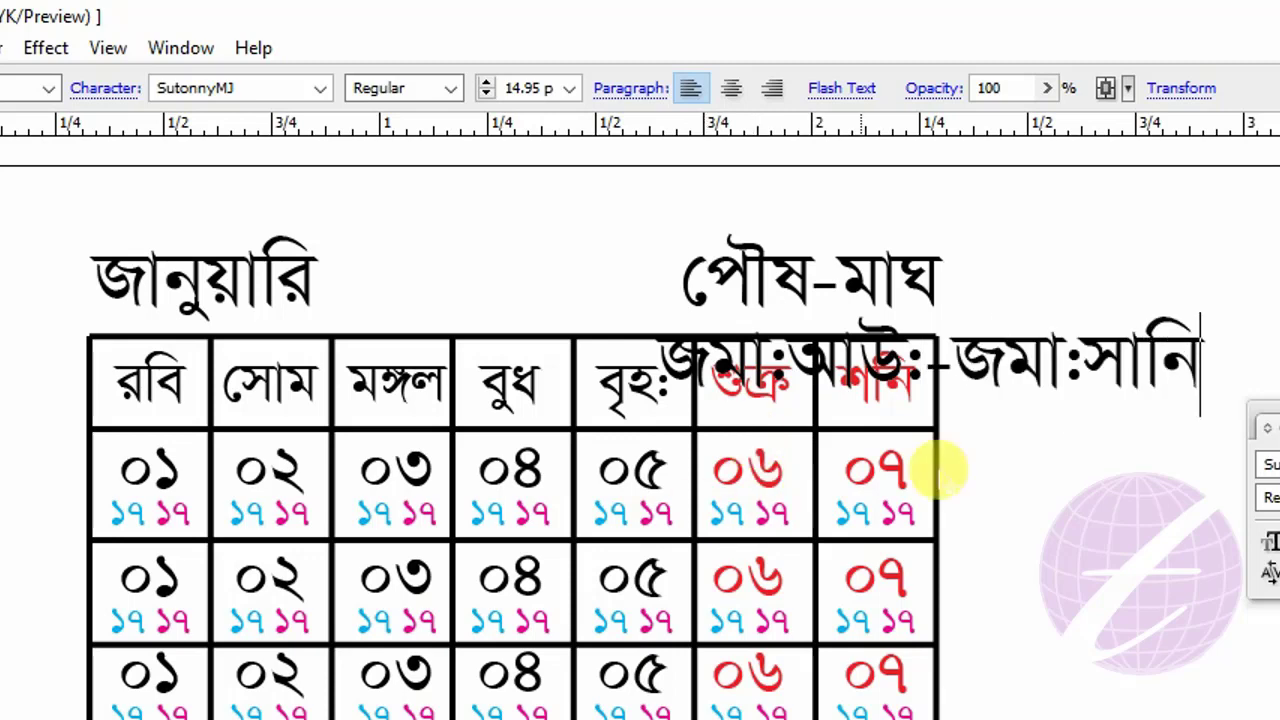
Format the whole note at 8 pt size with 9 pt leading, right-aligned.
key(ctrl+a)
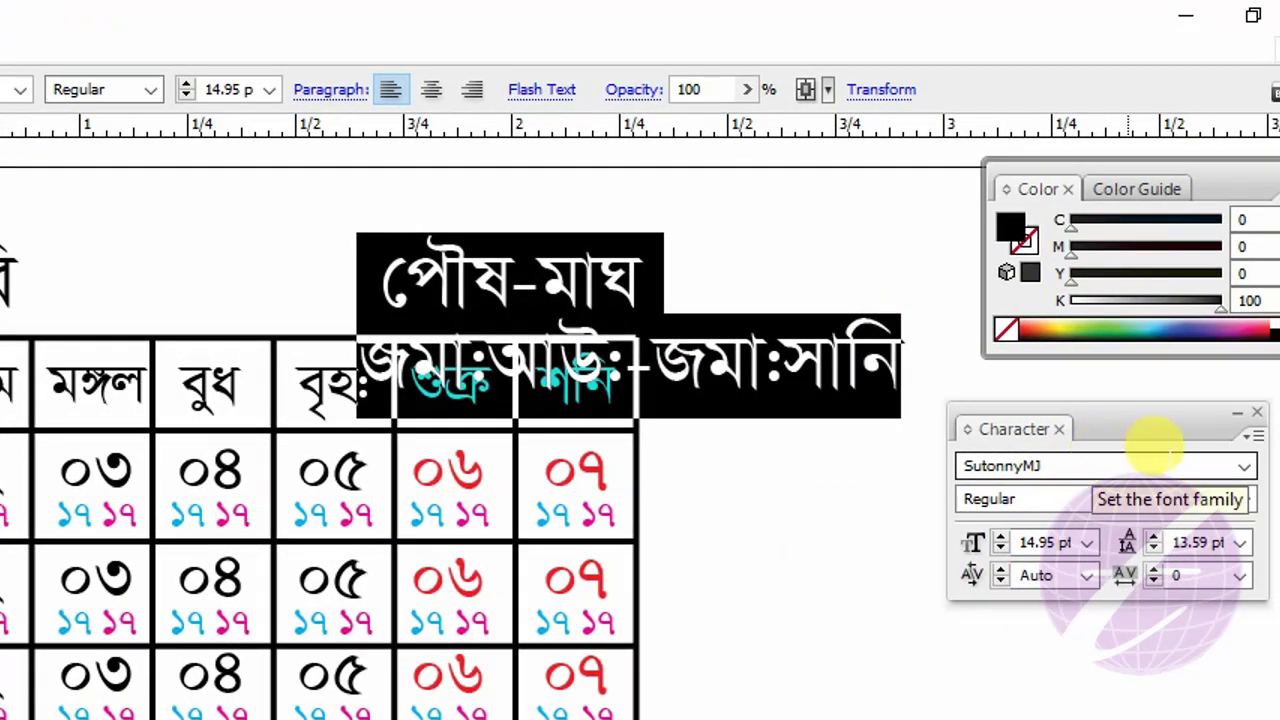
click(1045, 542)
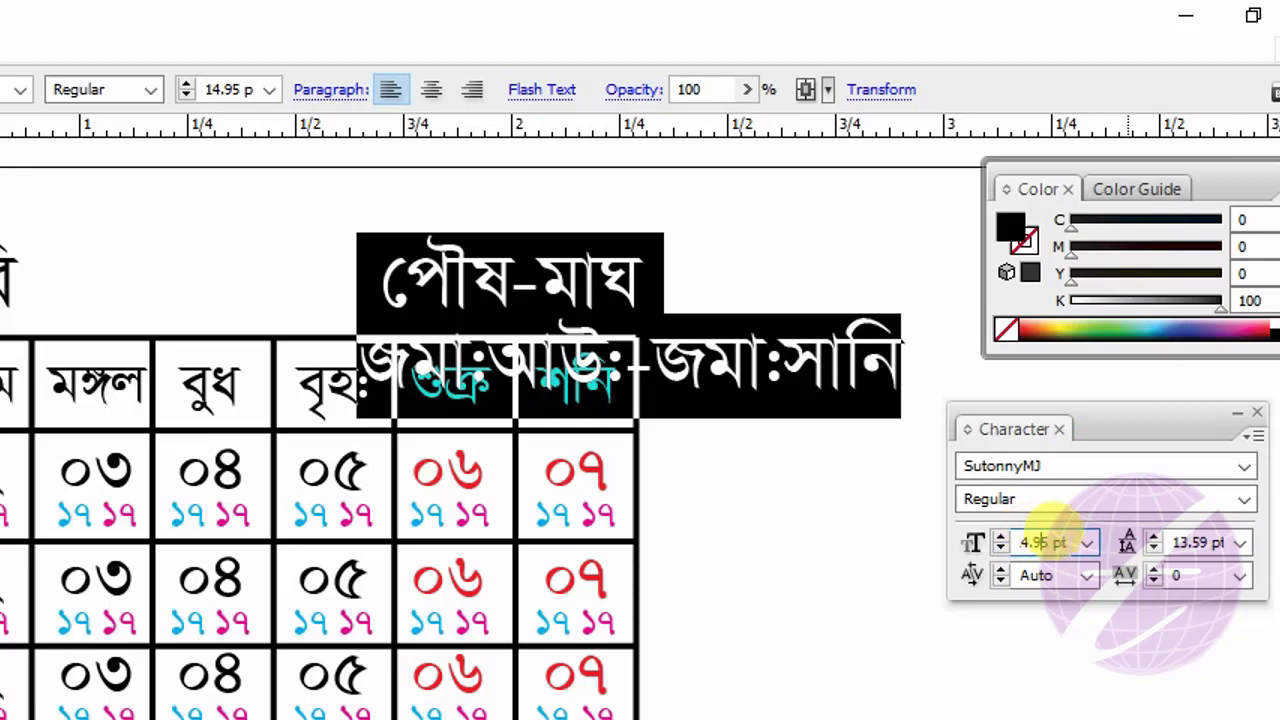
double_click(1045, 542)
text(8)
key(Return)
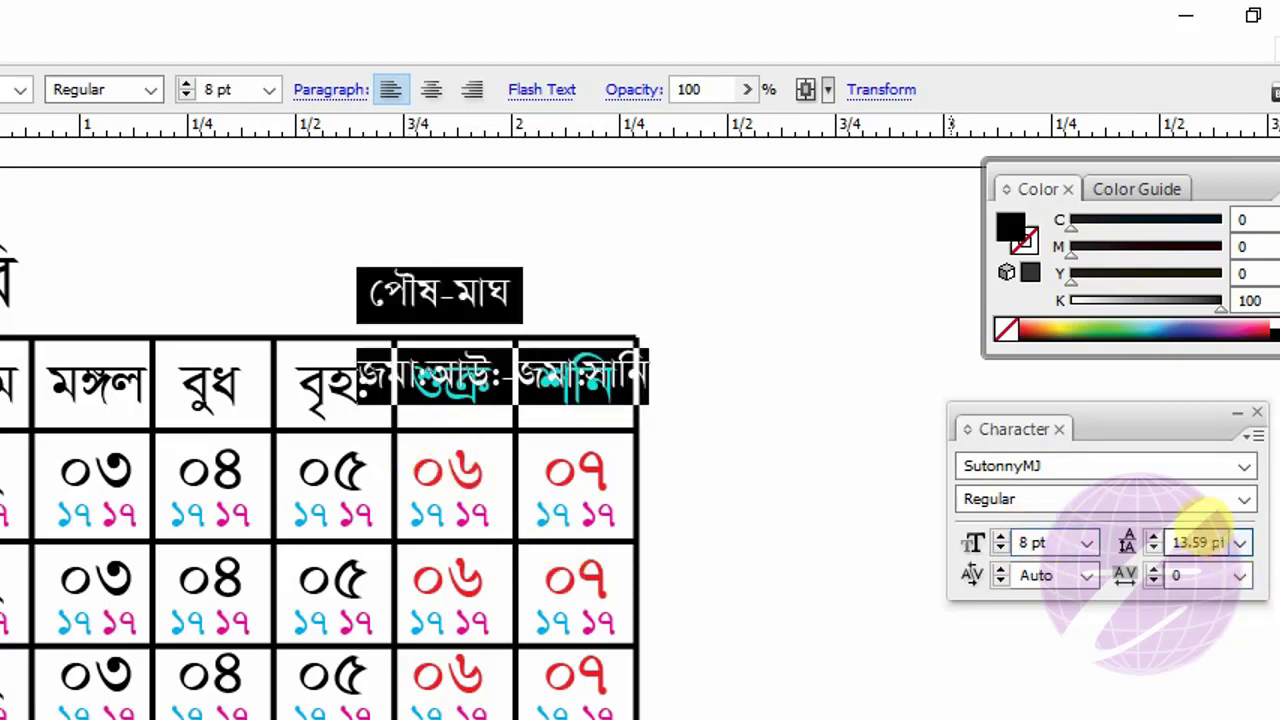
double_click(1200, 542)
text(9)
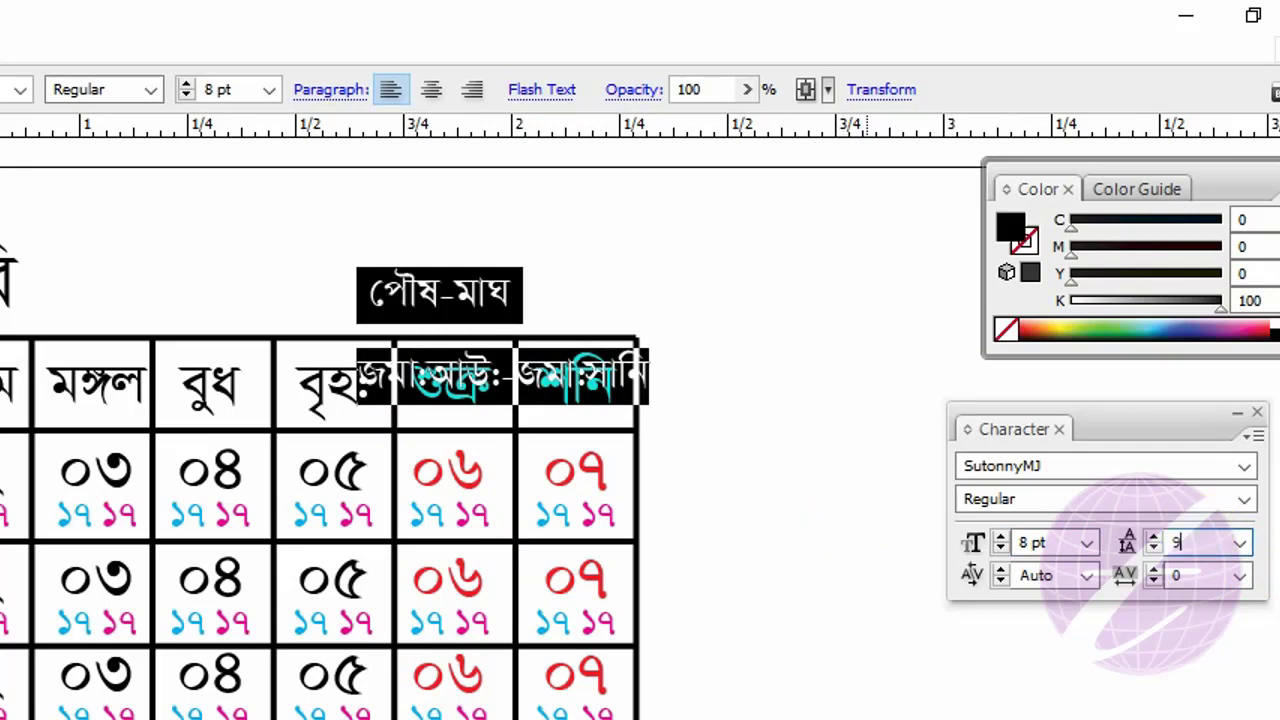
key(Return)
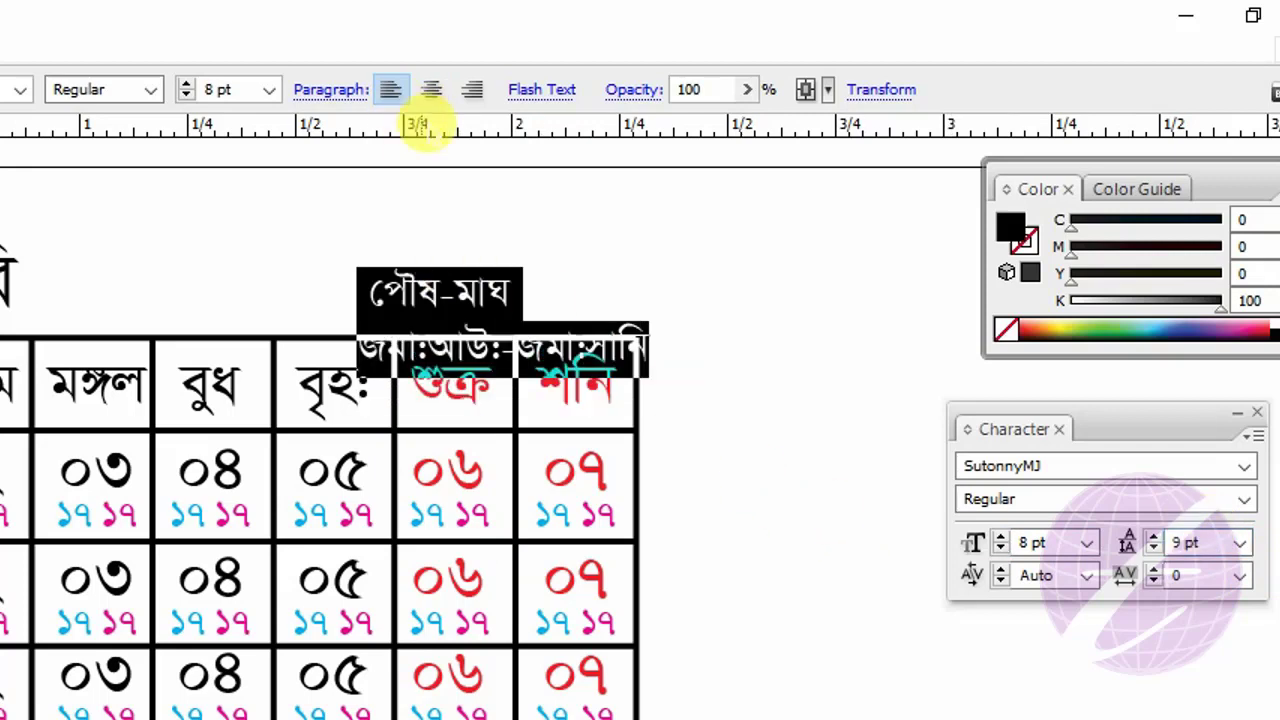
click(472, 89)
click(300, 290)
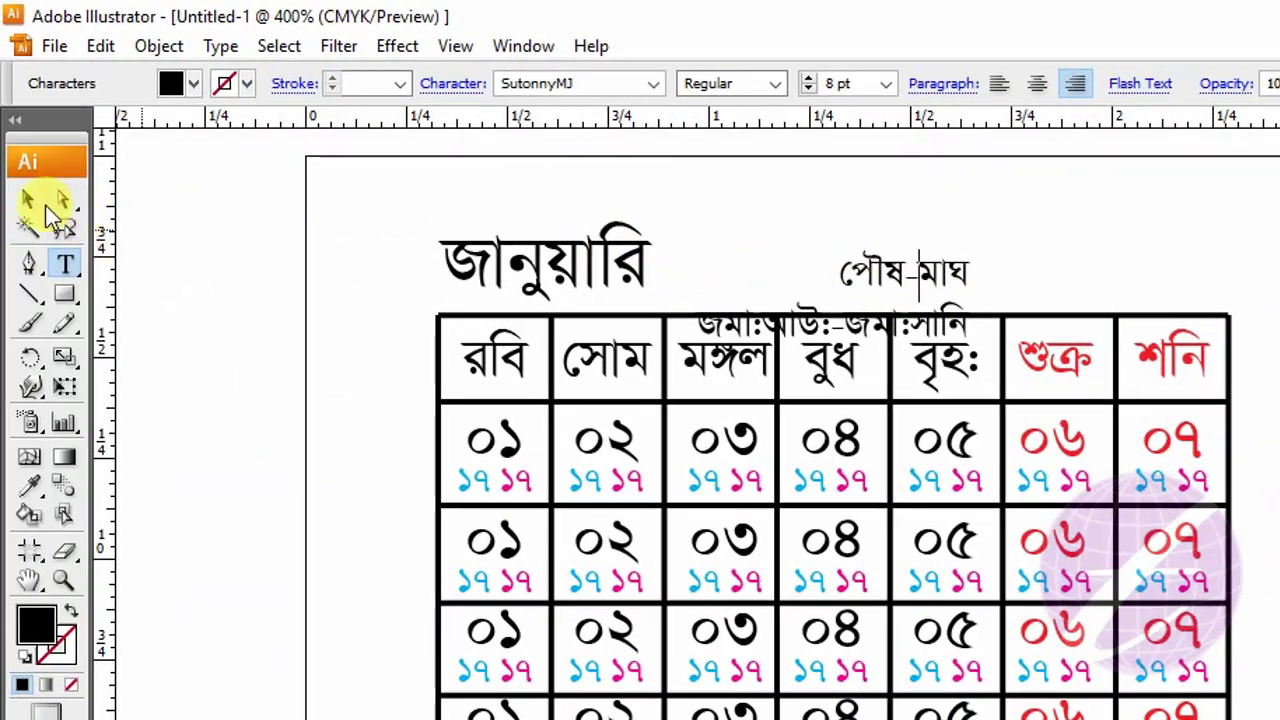
Move the পৌষ-মাঘ note up and right above the table and set 8 pt leading.
click(28, 200)
mouse_move(905, 272)
mouse_down()
mouse_move(1155, 240)
mouse_move(1155, 256)
mouse_up()
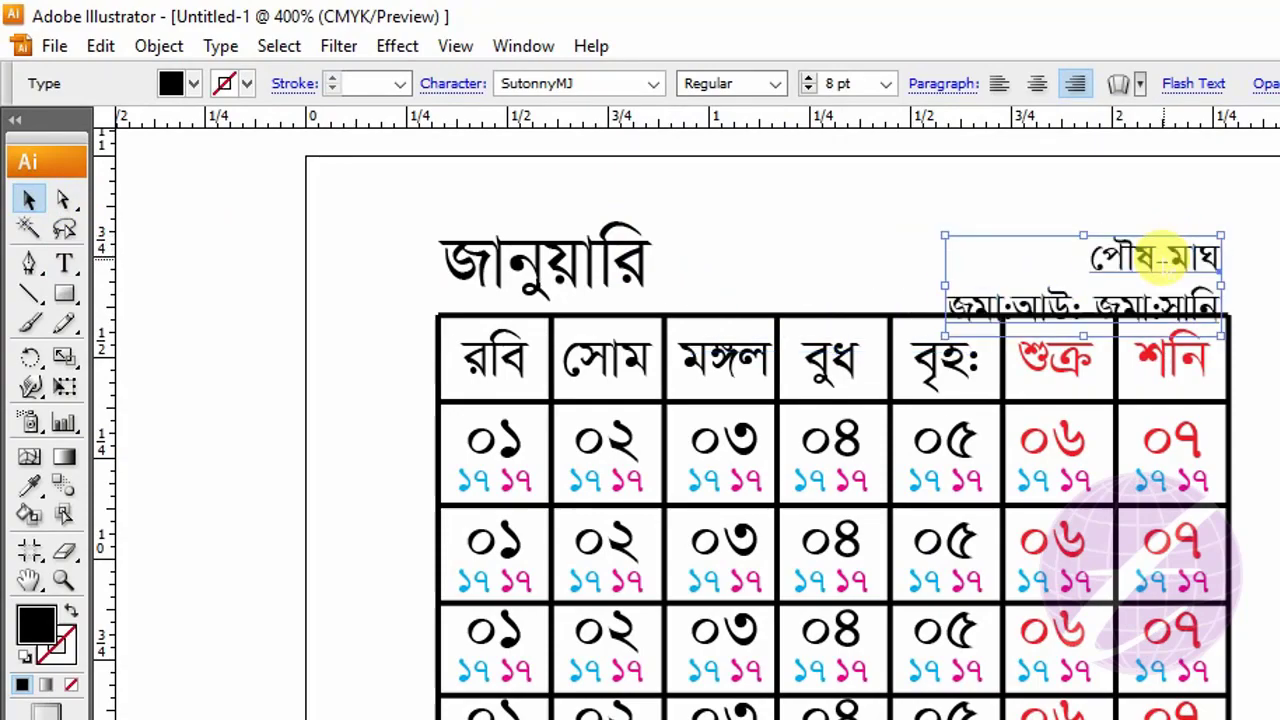
double_click(1155, 256)
click(1172, 339)
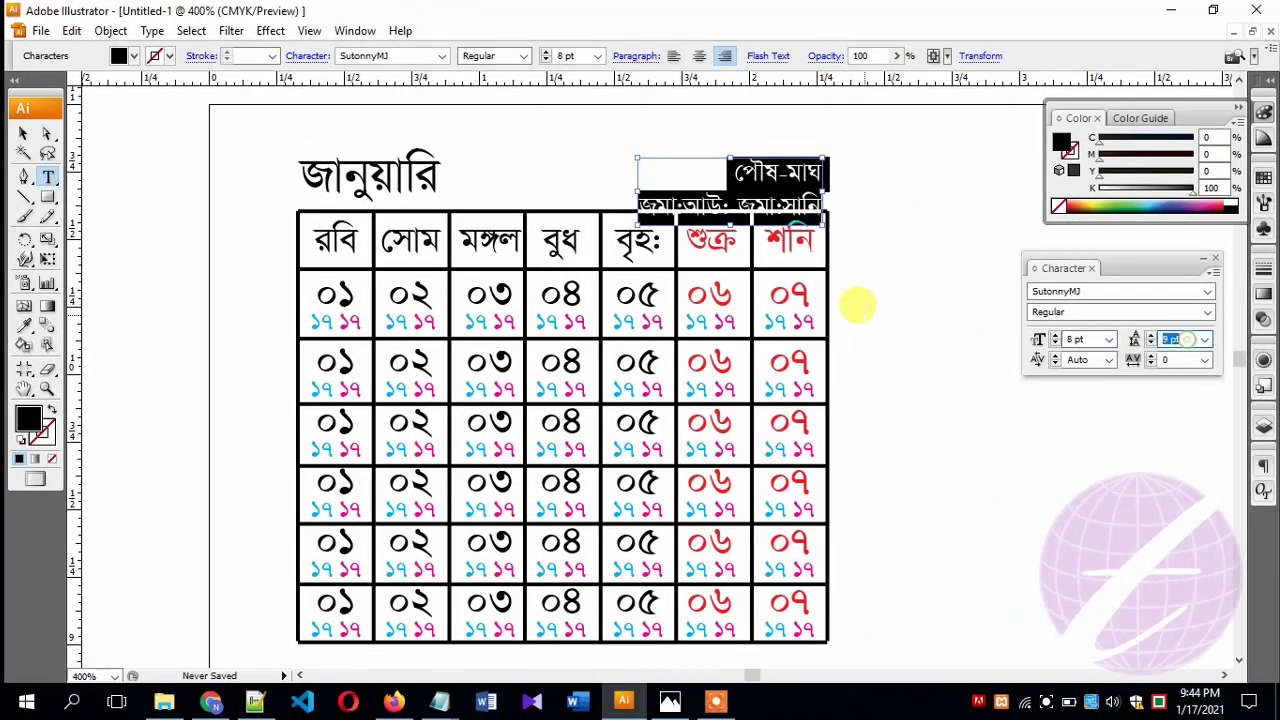
key(Return)
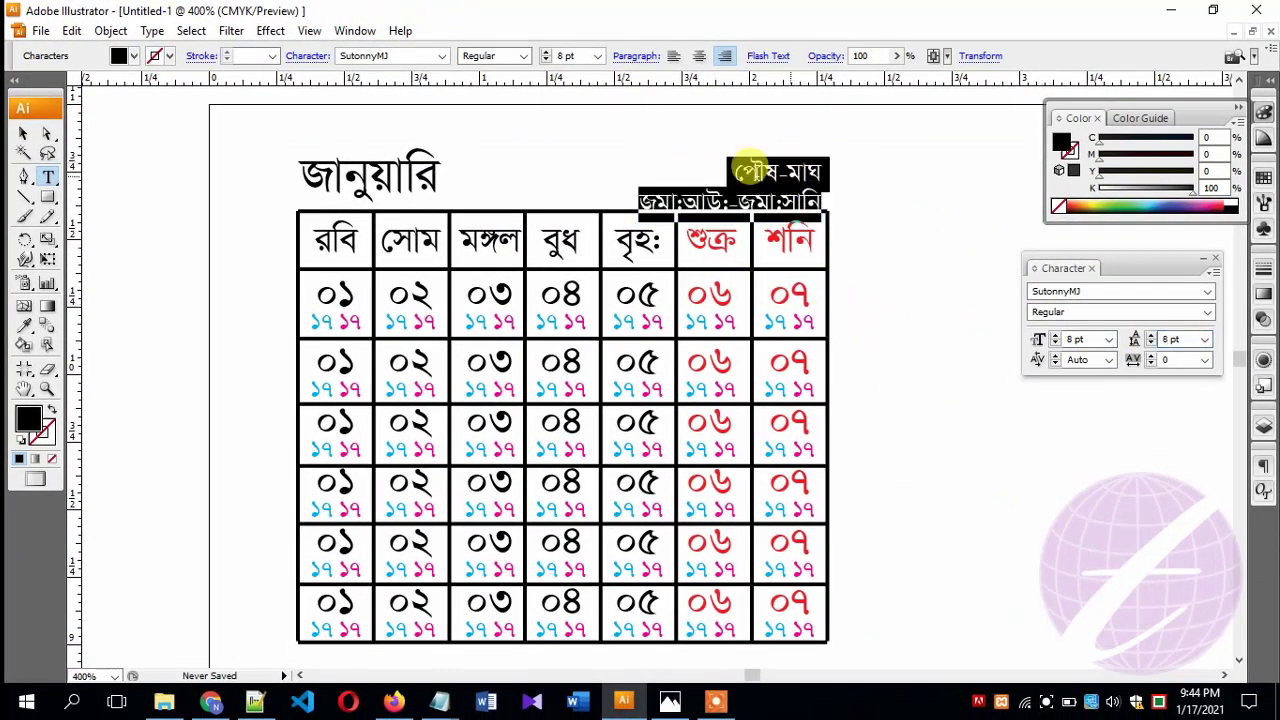
Nudge the month labels up and shift the জানুয়ারি title slightly down.
click(24, 134)
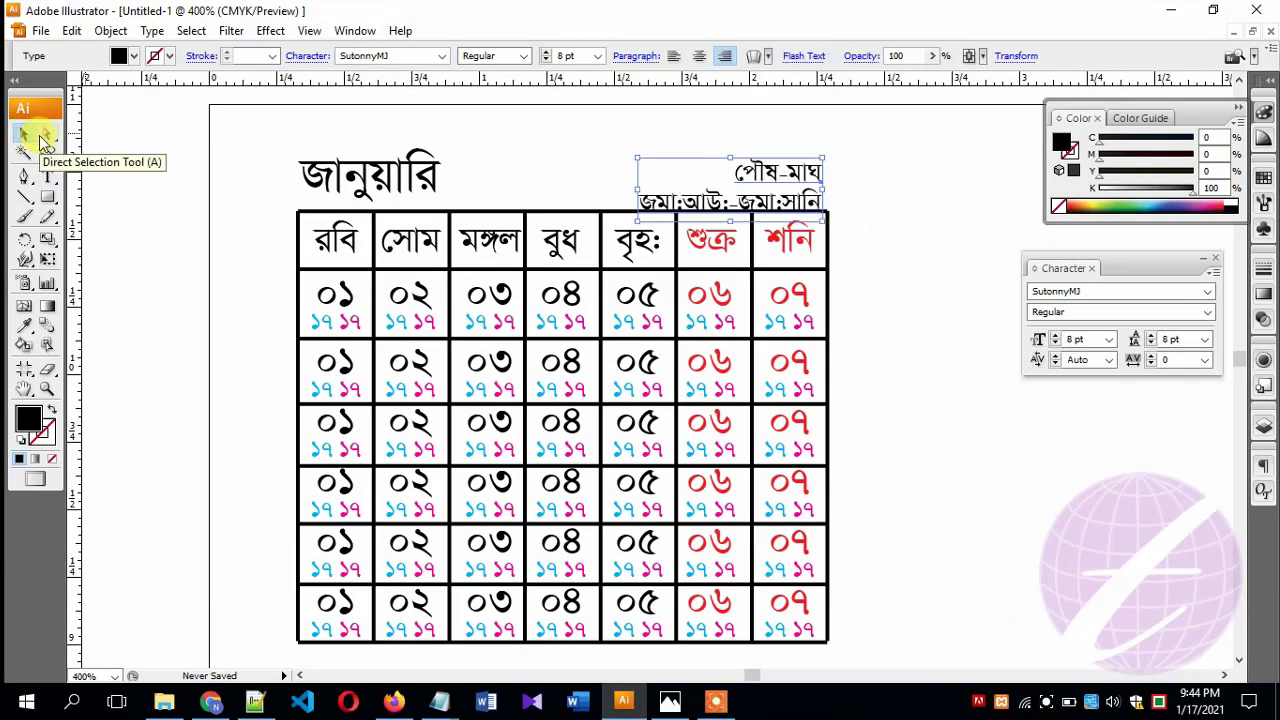
key(Up)
key(Up)
key(Up)
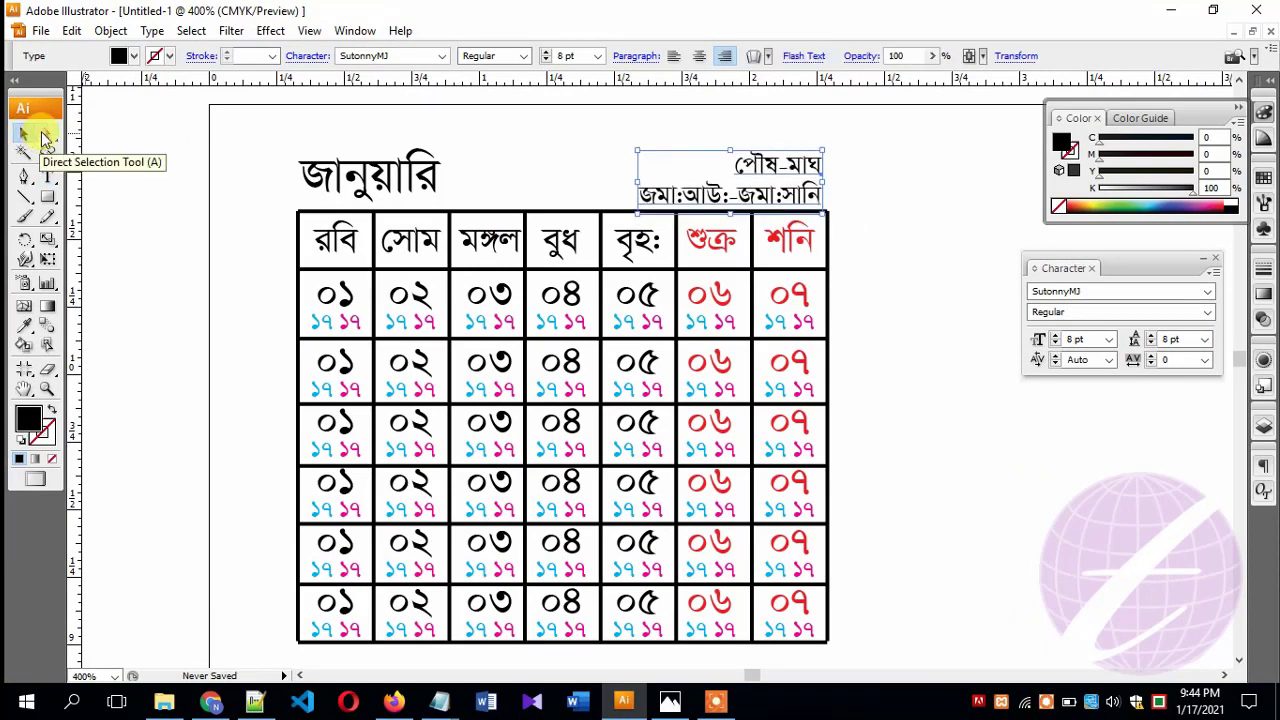
click(895, 395)
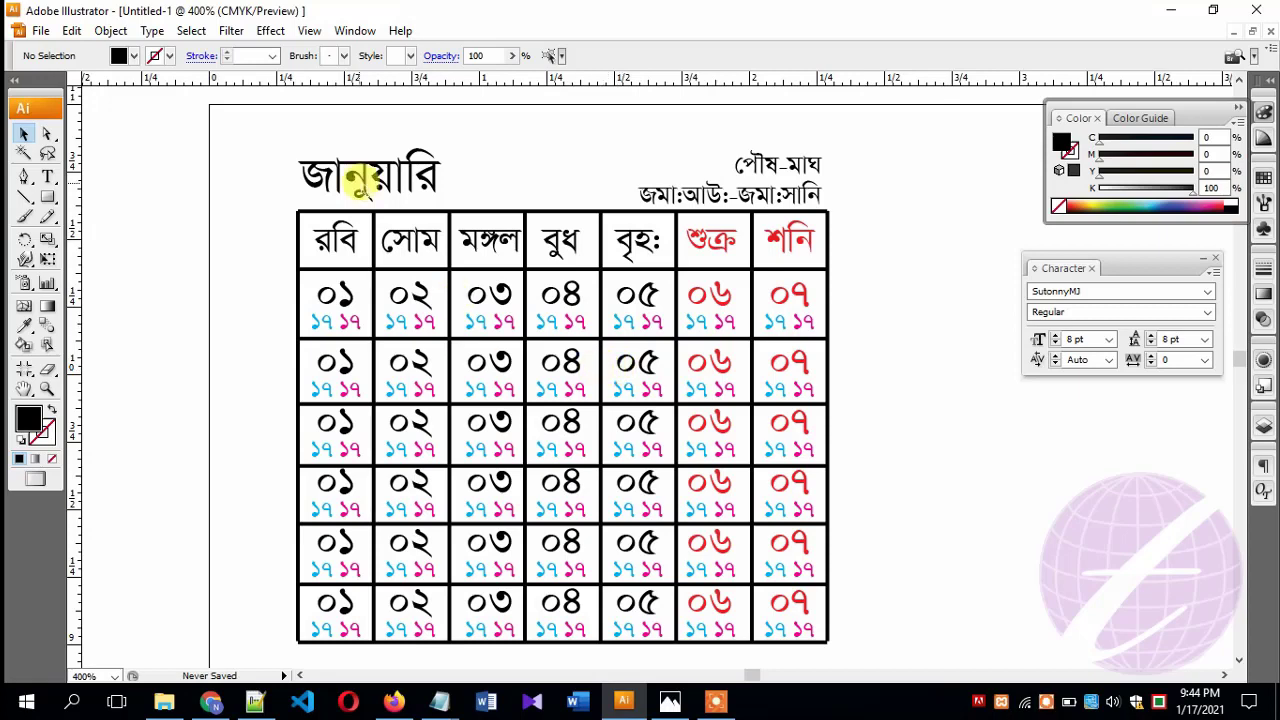
click(380, 180)
drag(381, 180, 384, 188)
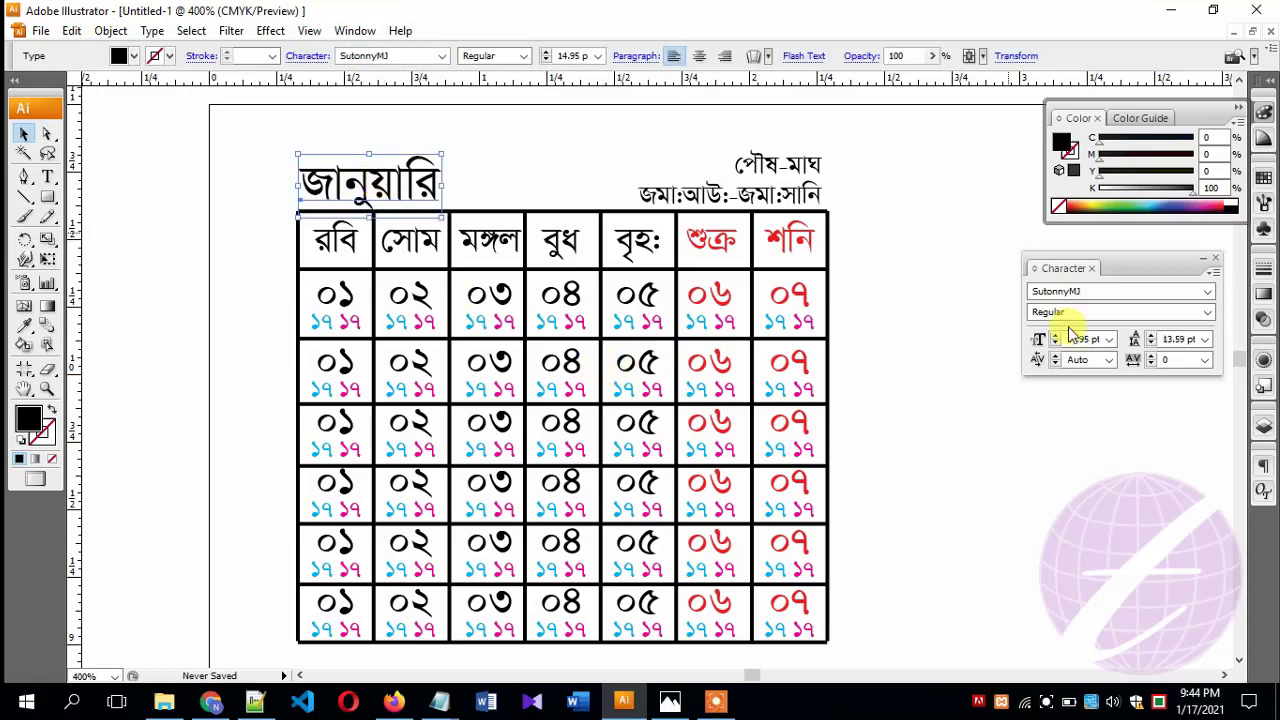
click(970, 390)
key(ctrl+minus)
key(ctrl+minus)
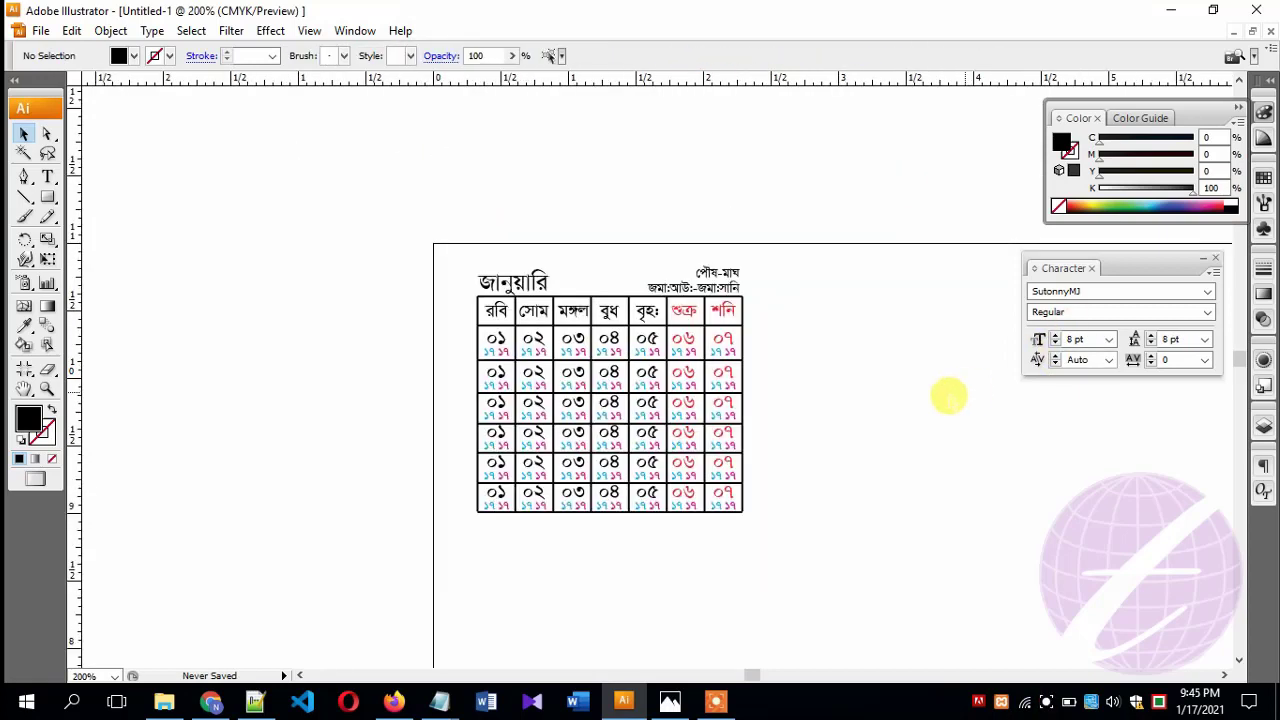
Nudge the জানুয়ারি title up to line it with the table's top-left corner.
click(729, 400)
click(845, 431)
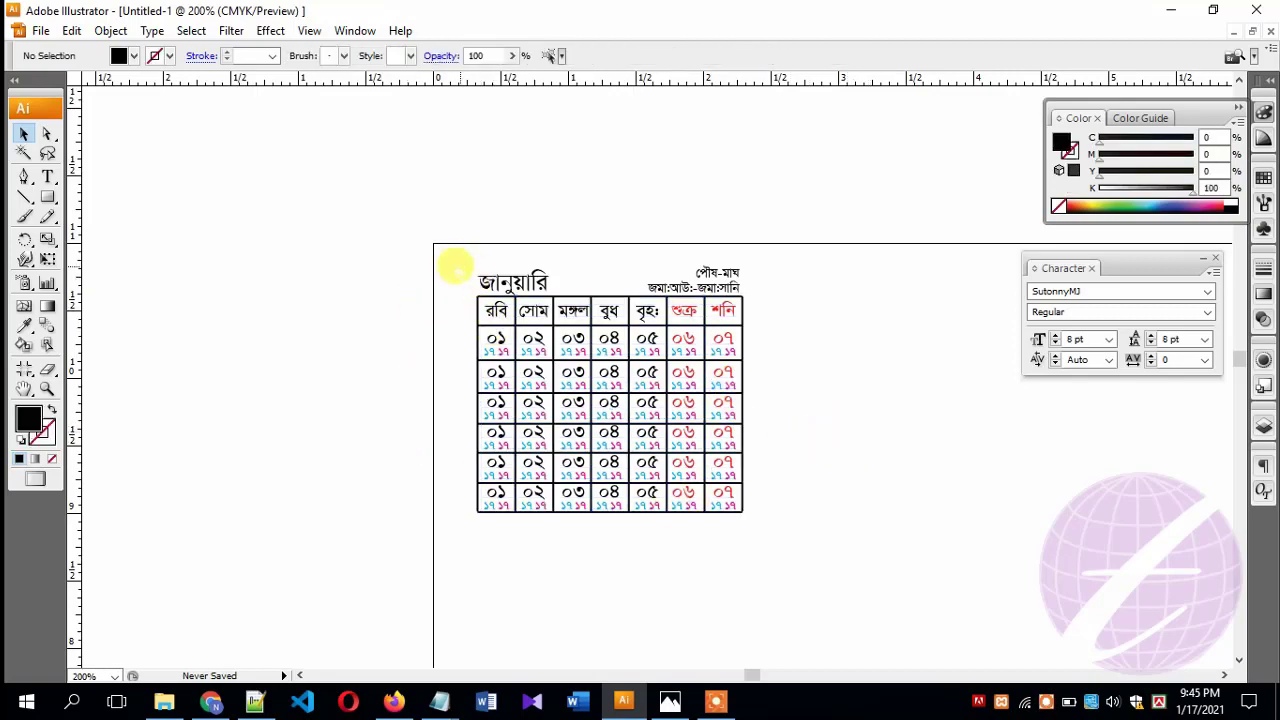
drag(456, 266, 530, 340)
scroll(503, 294, right, 3)
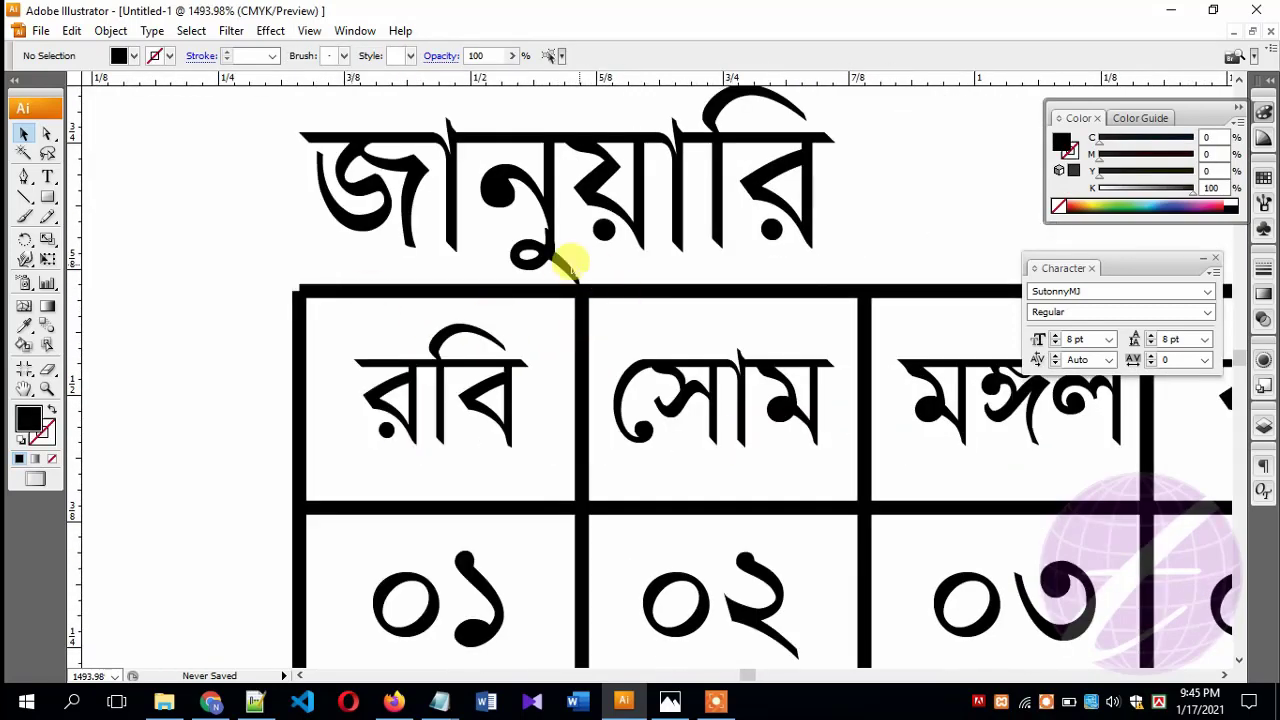
click(540, 255)
key(Up)
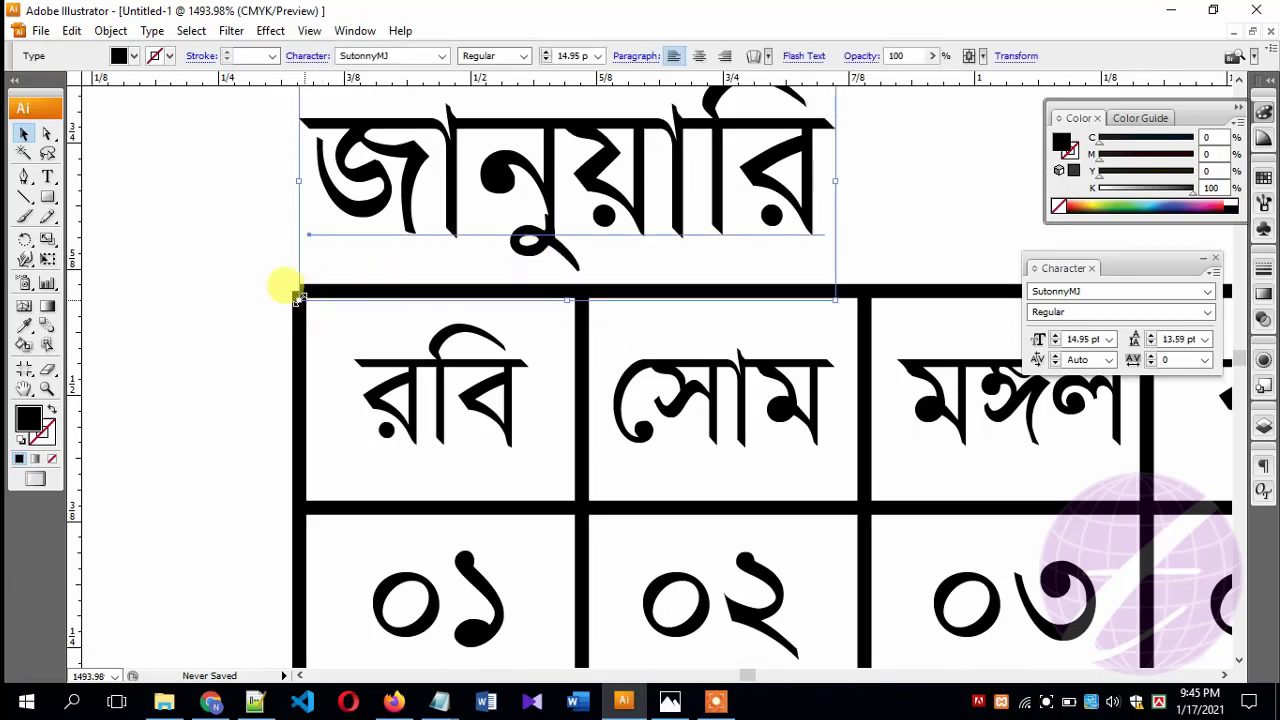
click(259, 325)
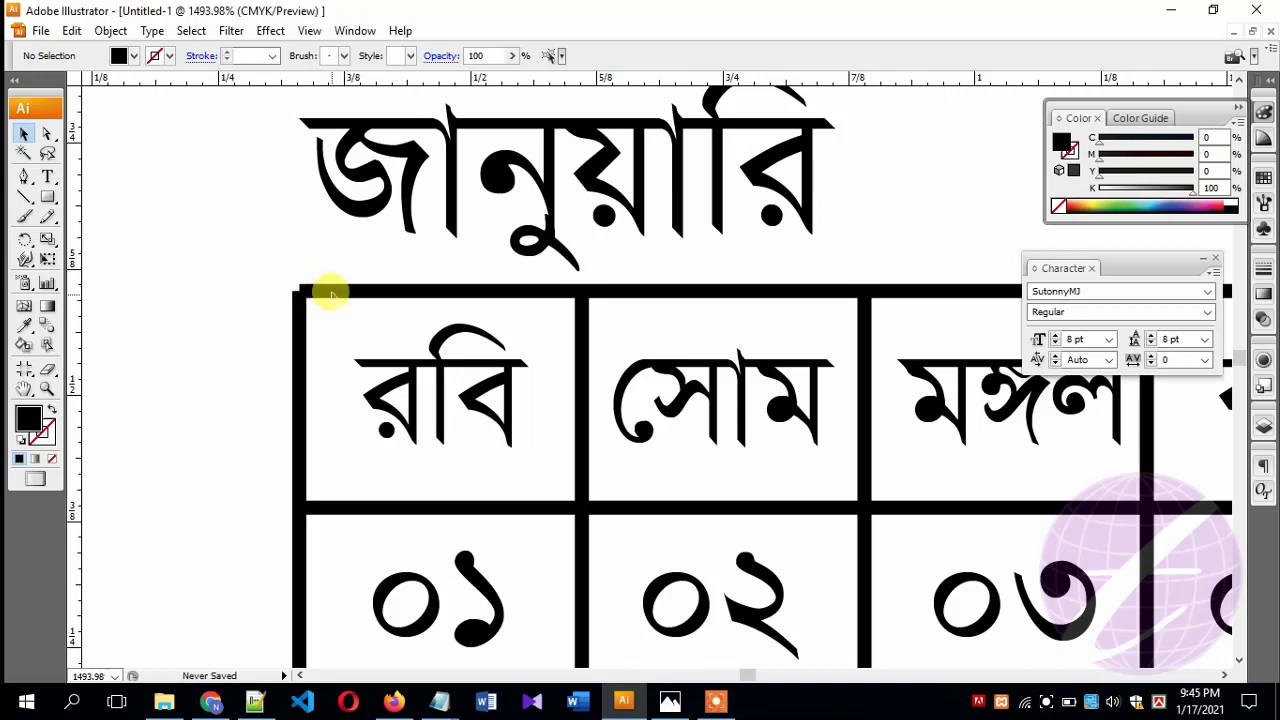
click(332, 292)
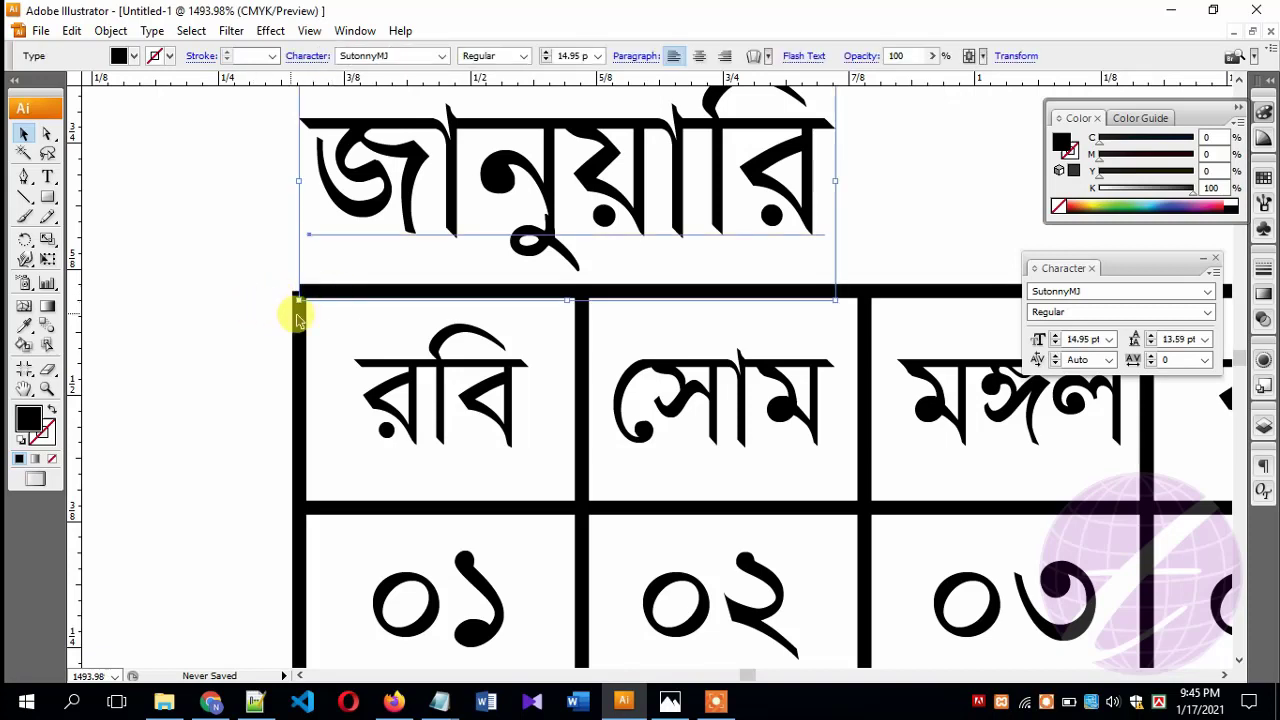
click(299, 368)
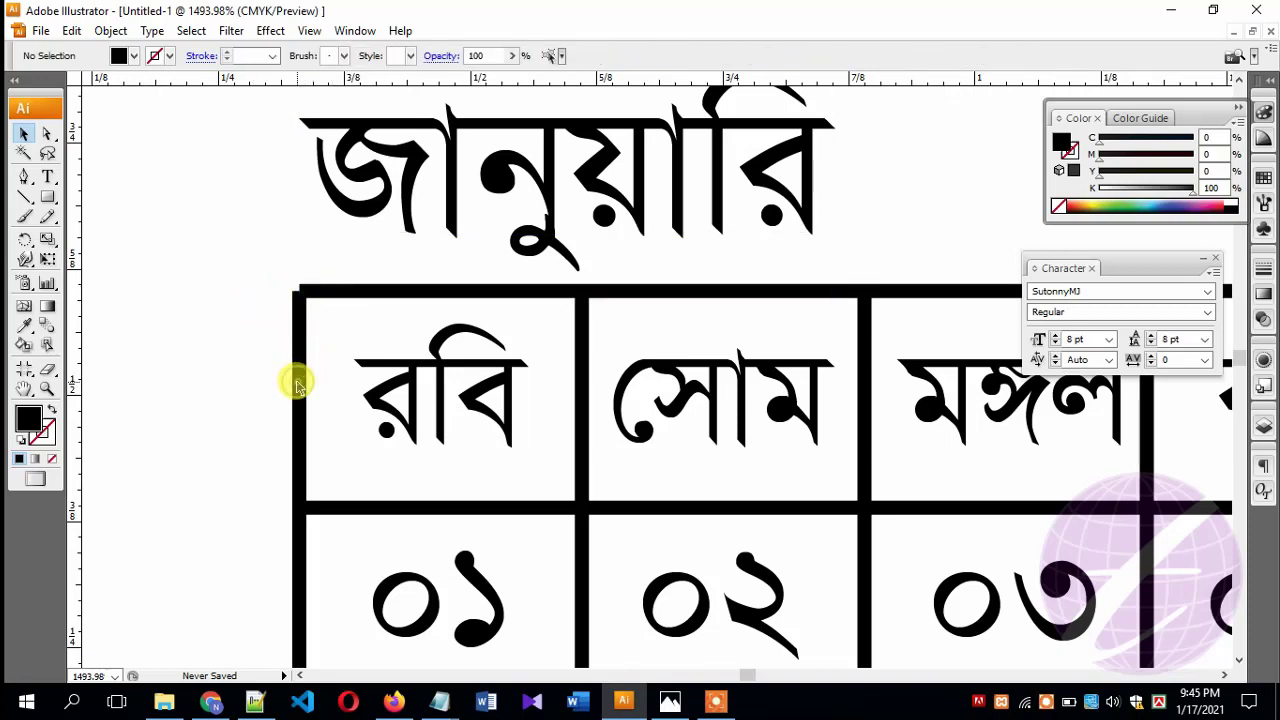
Ungroup the calendar table group with Object > Ungroup.
click(297, 385)
click(110, 31)
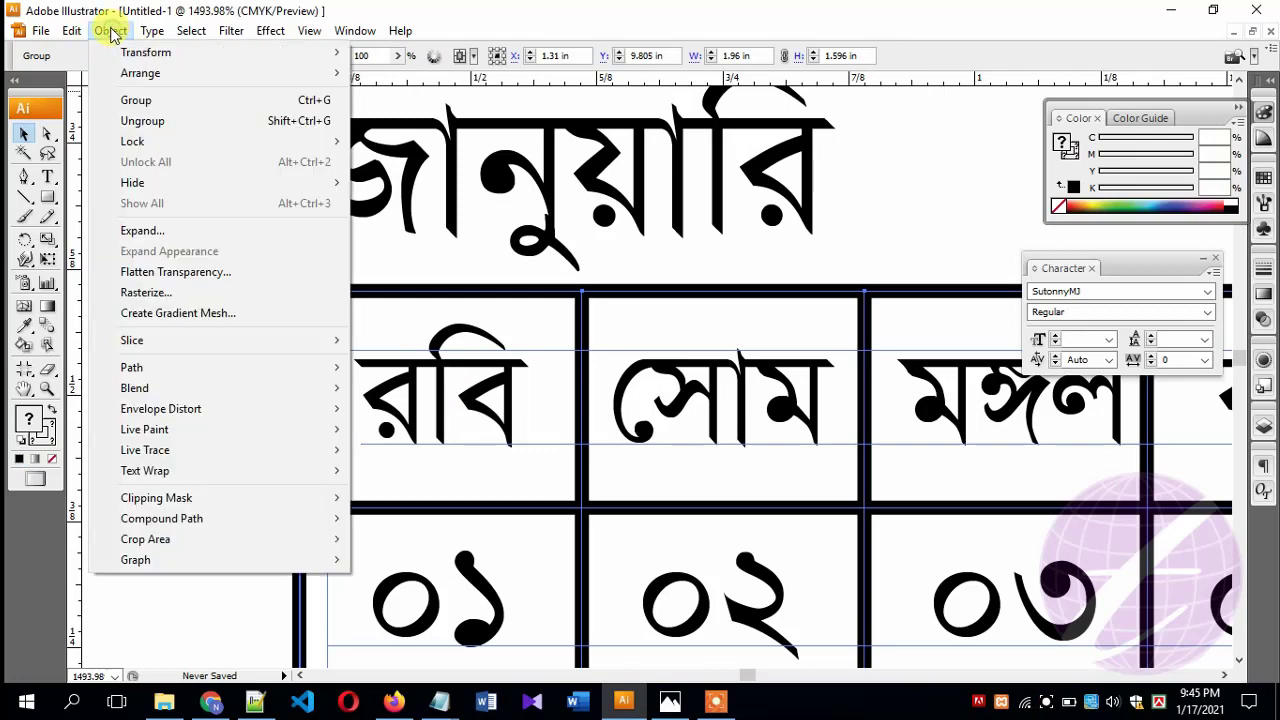
click(153, 124)
click(220, 351)
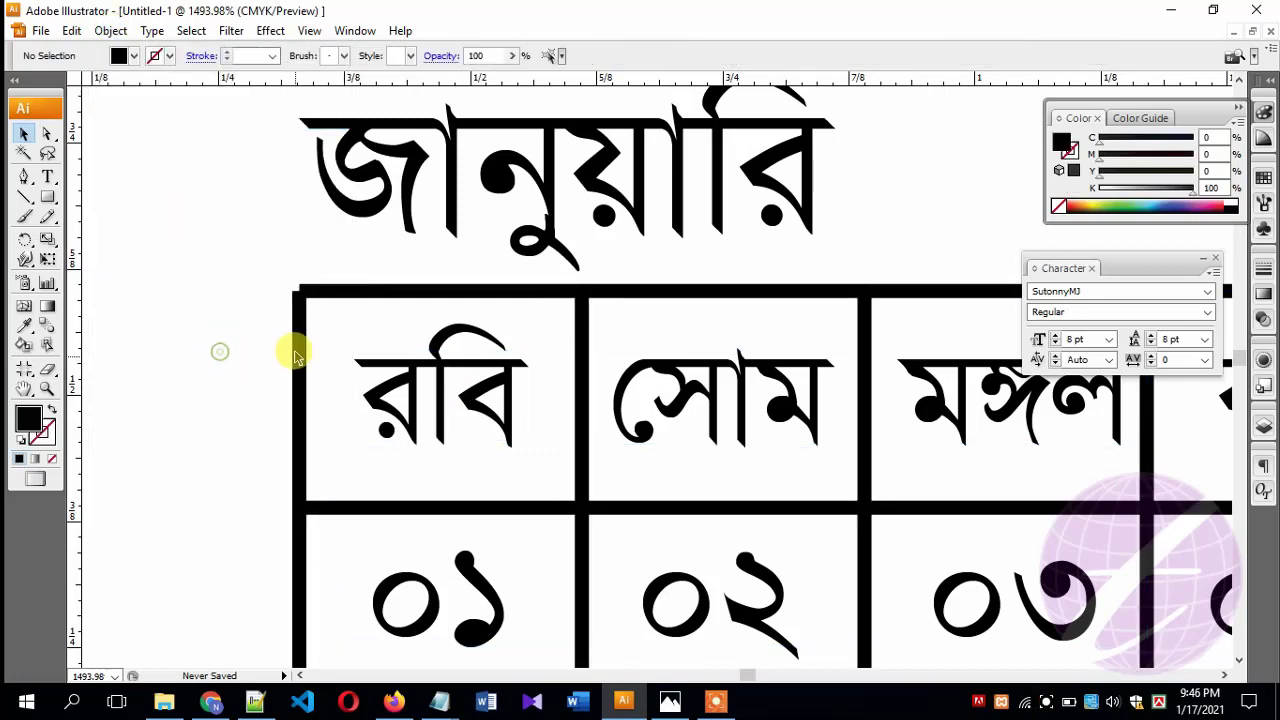
Check that the top border line meets the left border at the table's top-left corner.
click(423, 408)
click(322, 280)
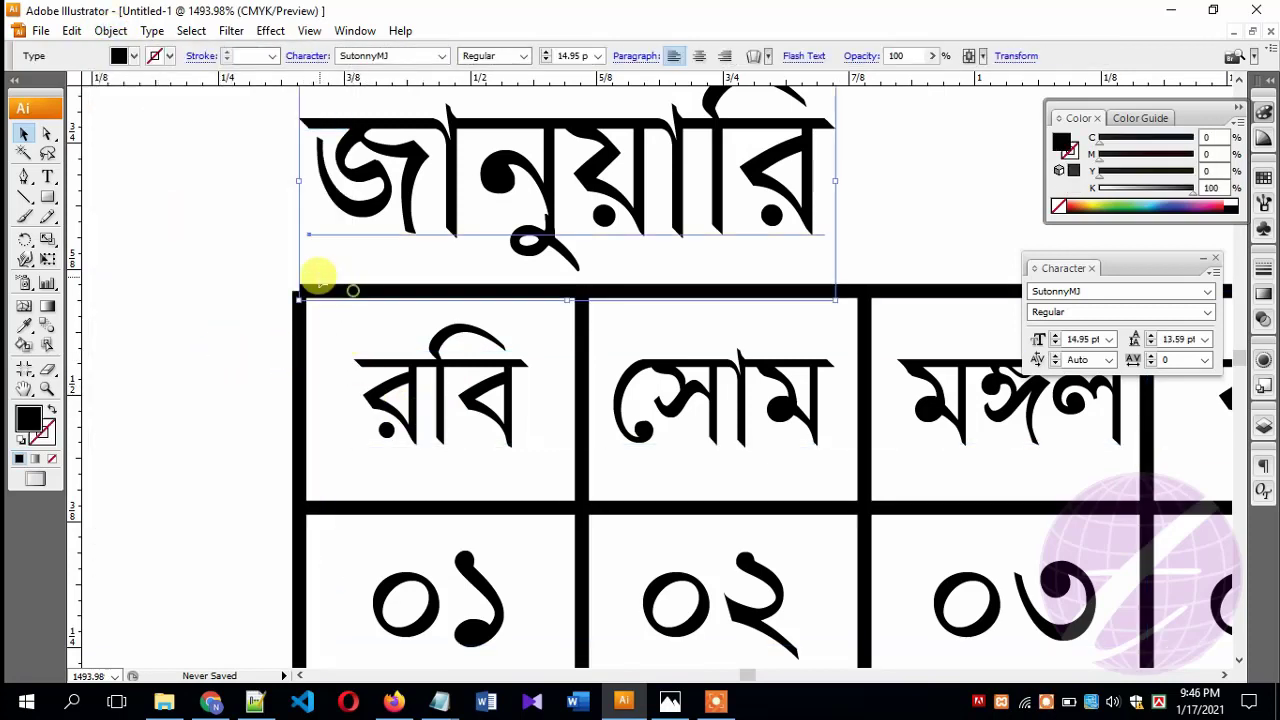
click(283, 367)
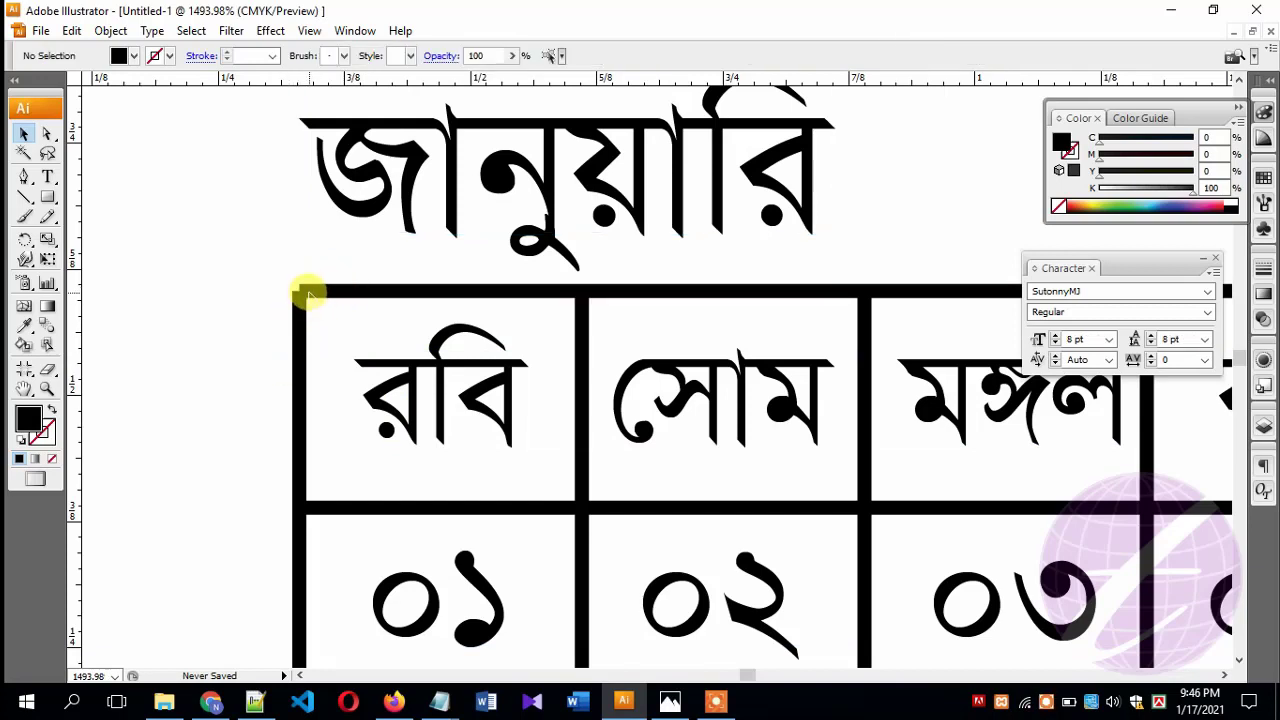
click(308, 294)
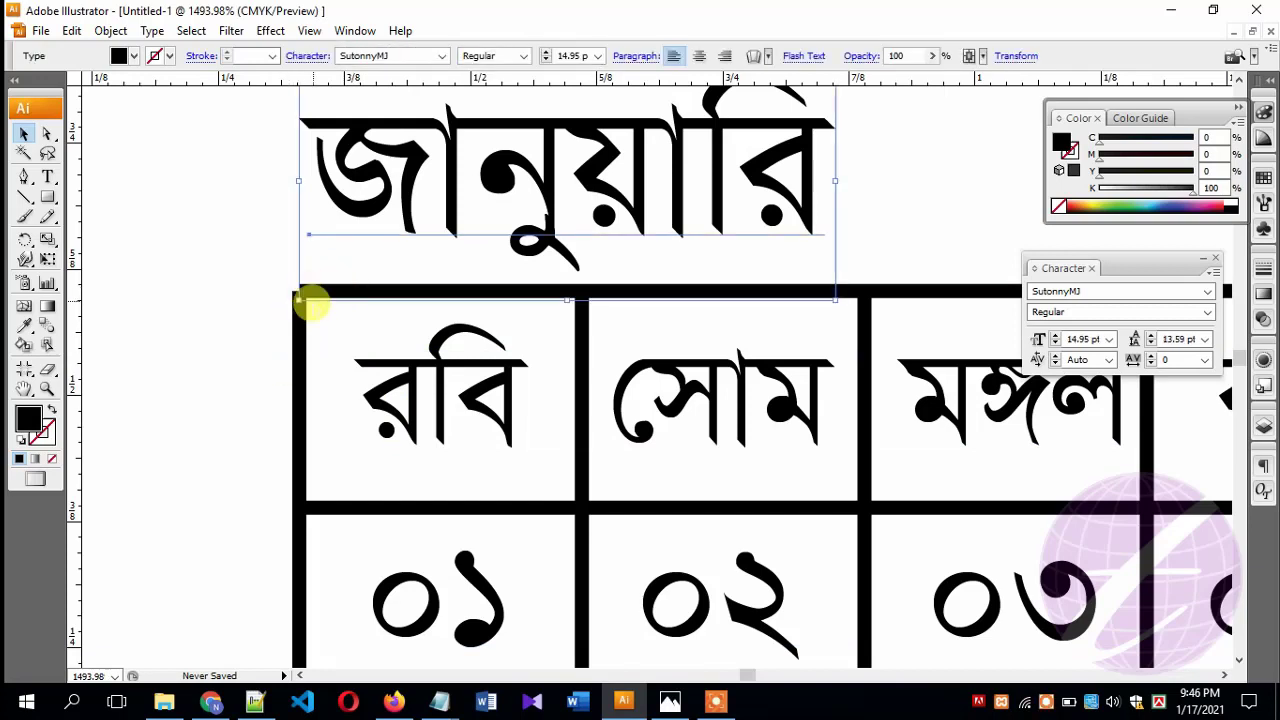
click(933, 292)
drag(266, 289, 351, 343)
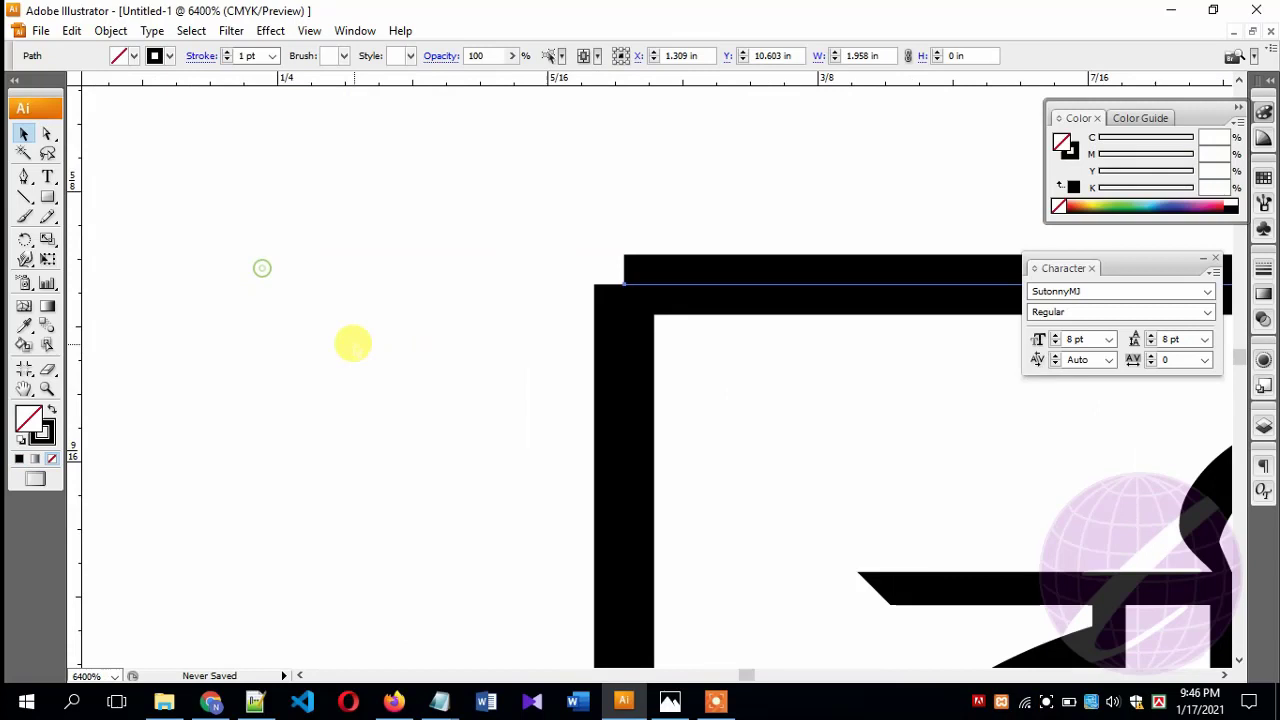
click(627, 289)
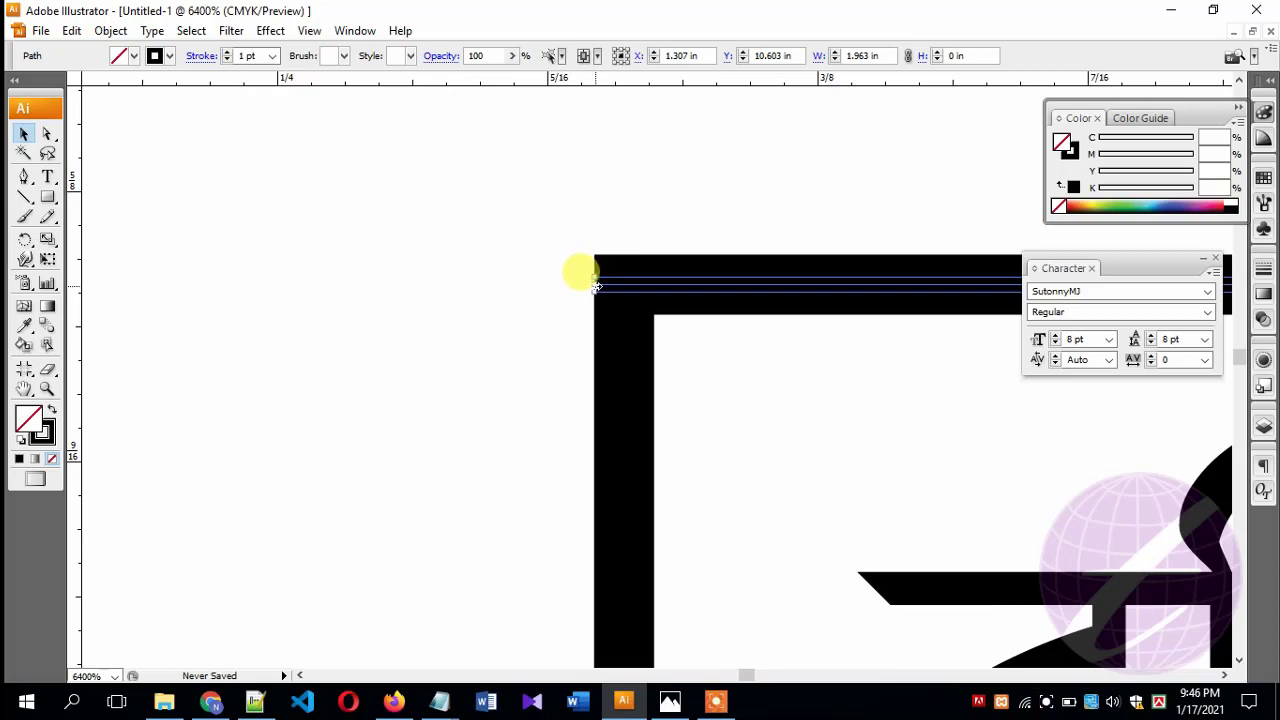
click(561, 373)
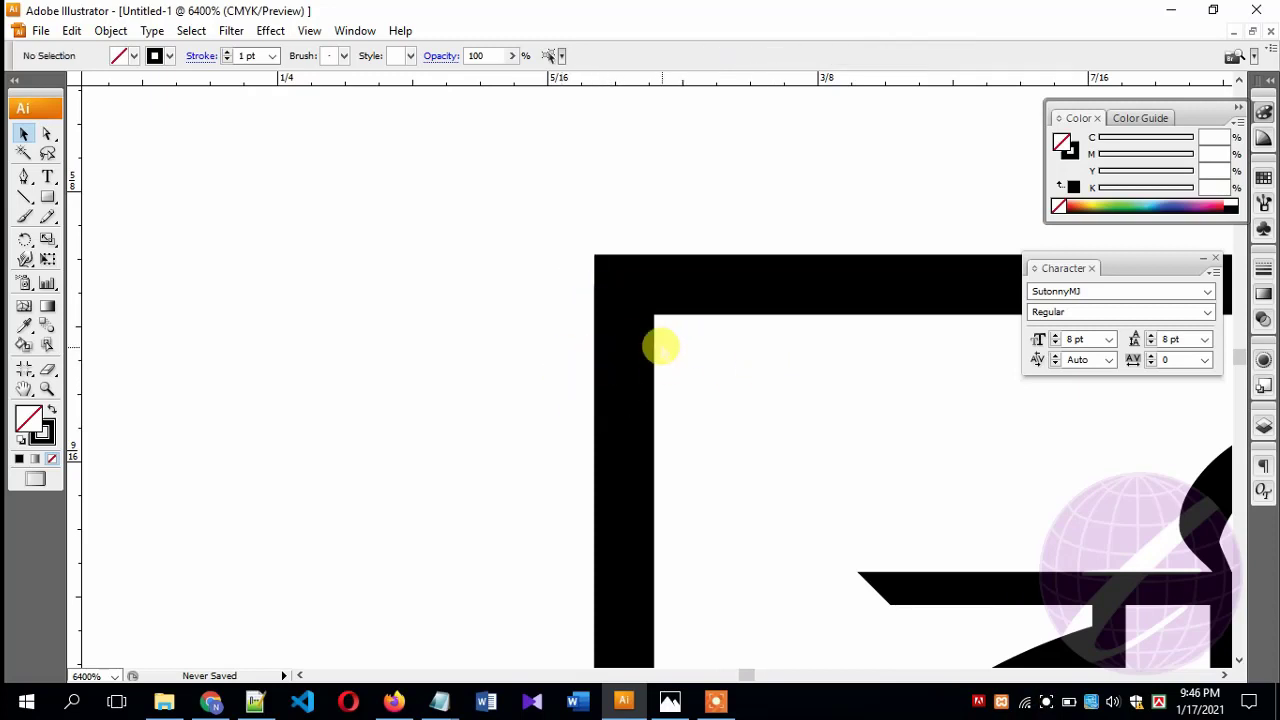
key(ctrl+0)
Hide the panels, frame the calendar, and select the whole calendar including its title.
drag(428, 171, 645, 343)
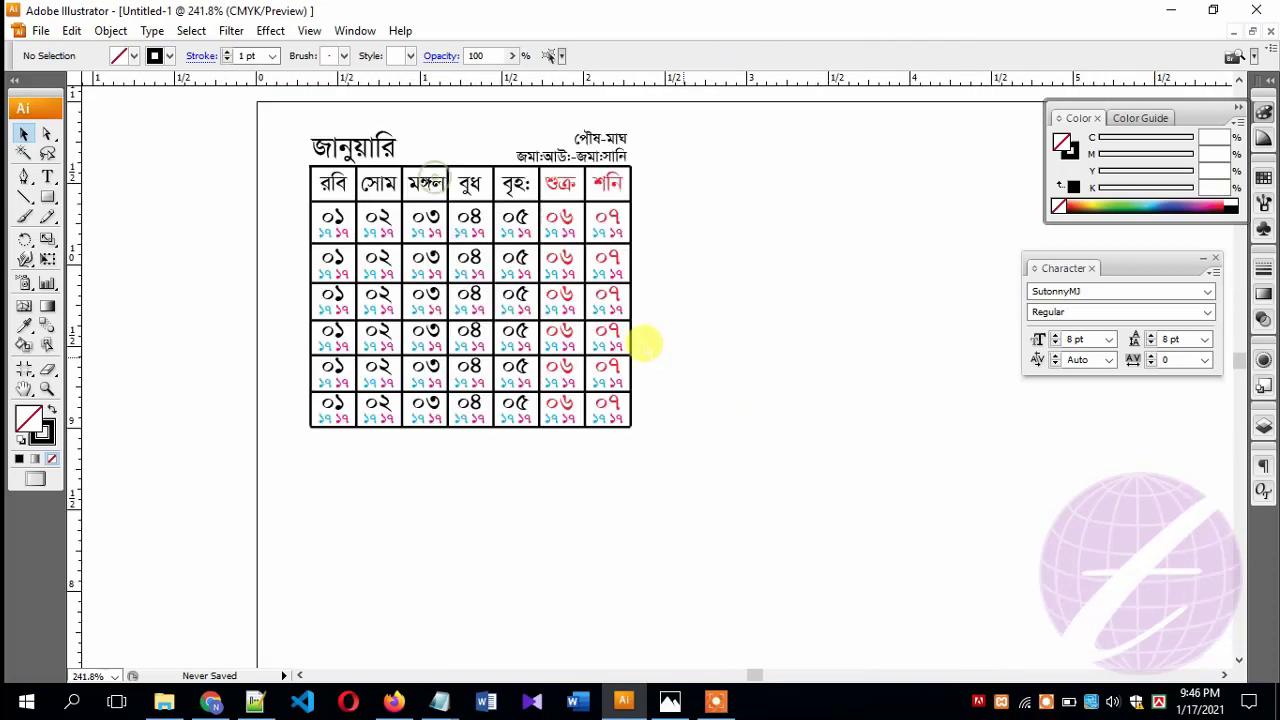
drag(729, 314, 543, 386)
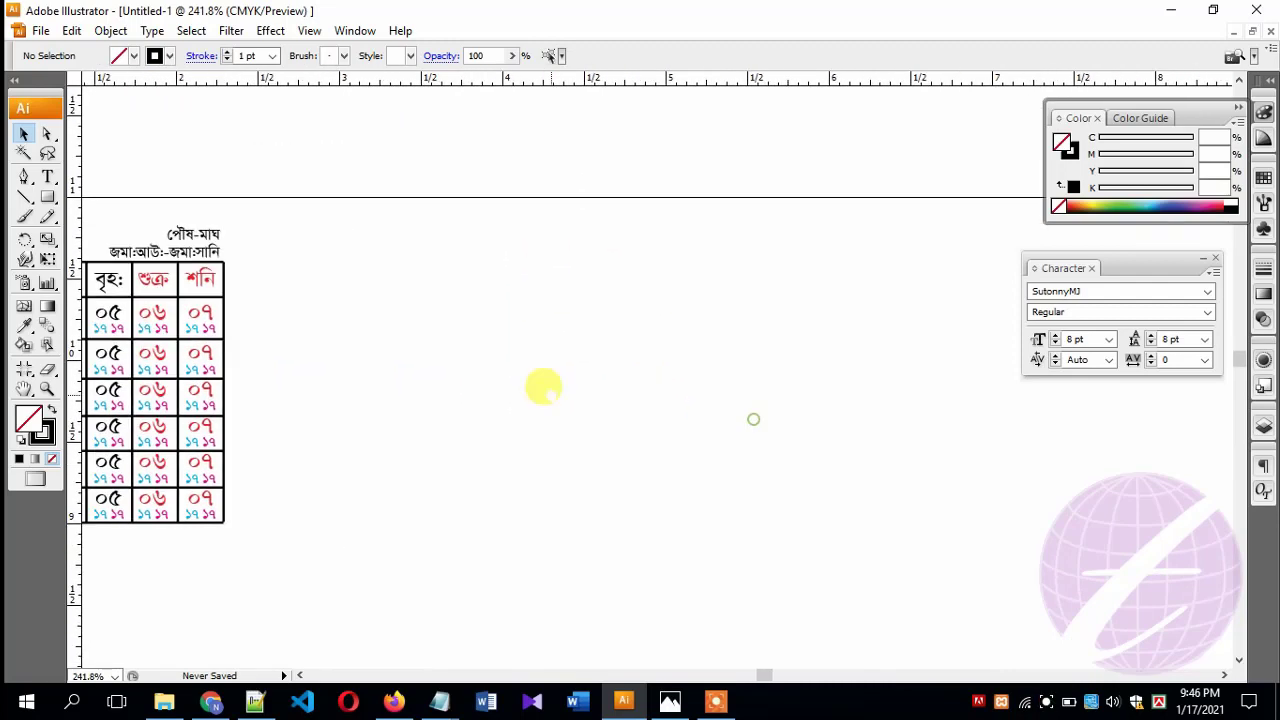
drag(463, 380, 608, 371)
key(Tab)
drag(479, 381, 662, 320)
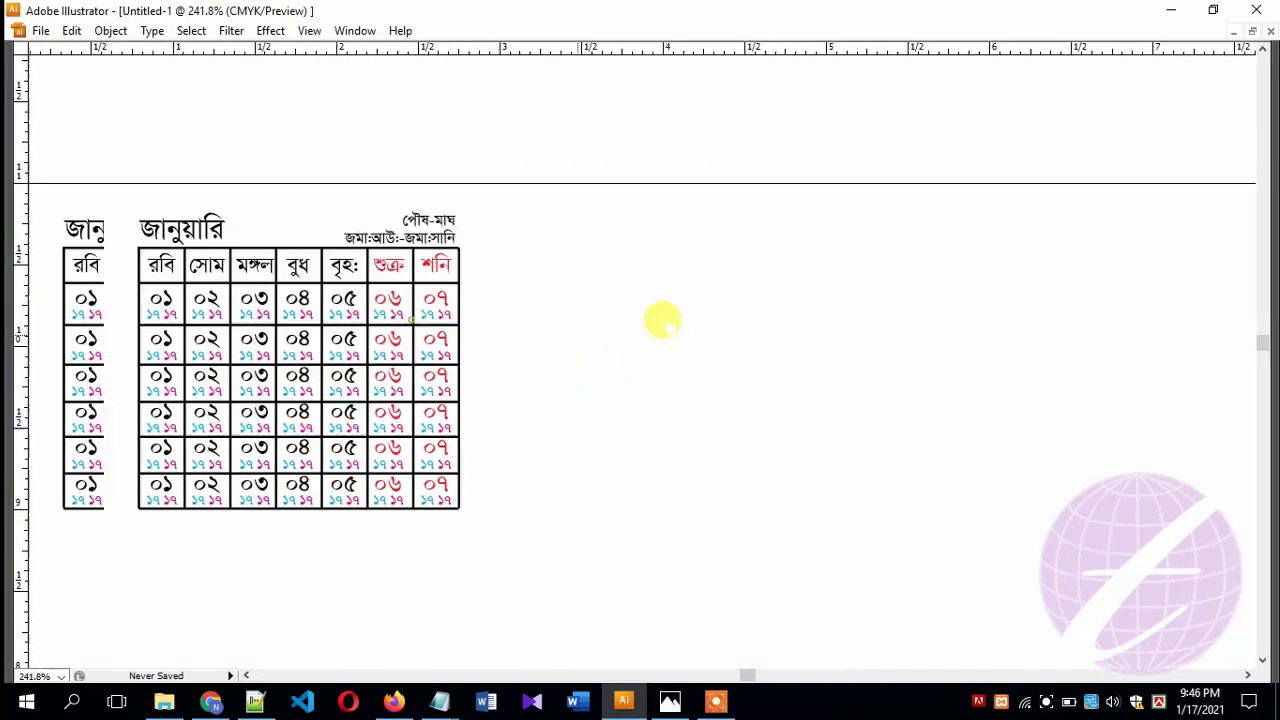
drag(163, 179, 620, 585)
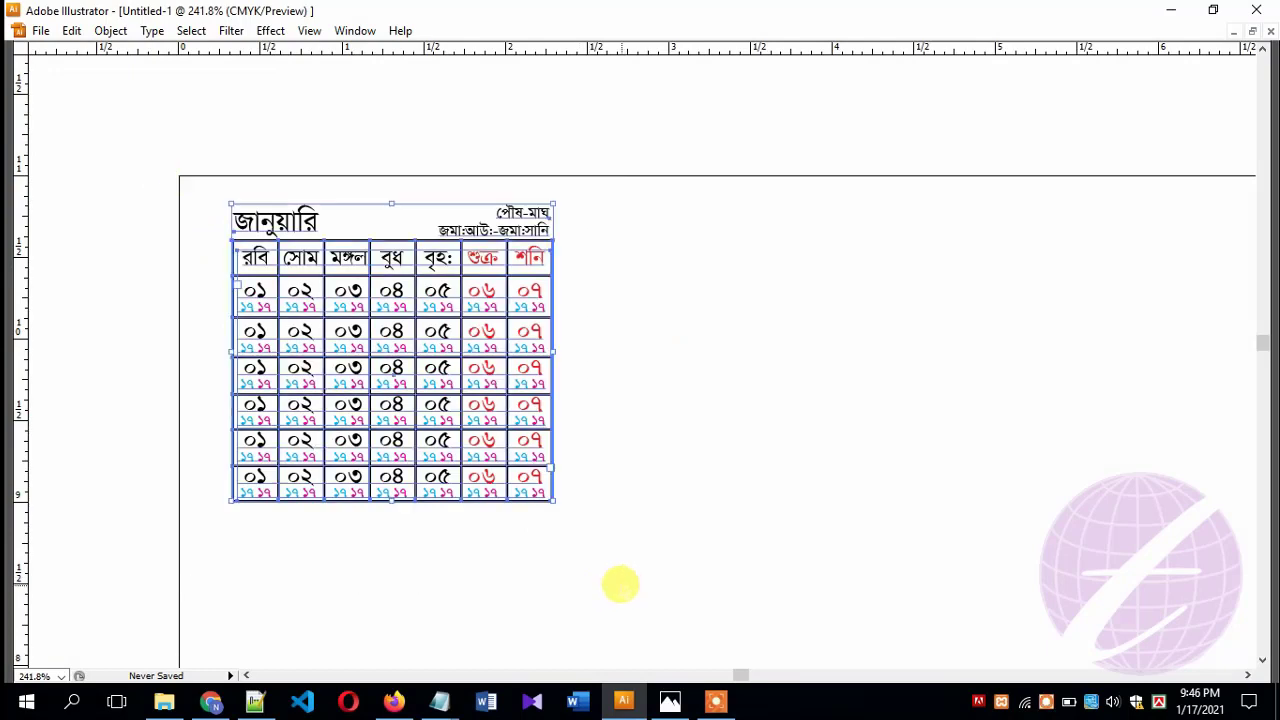
click(612, 548)
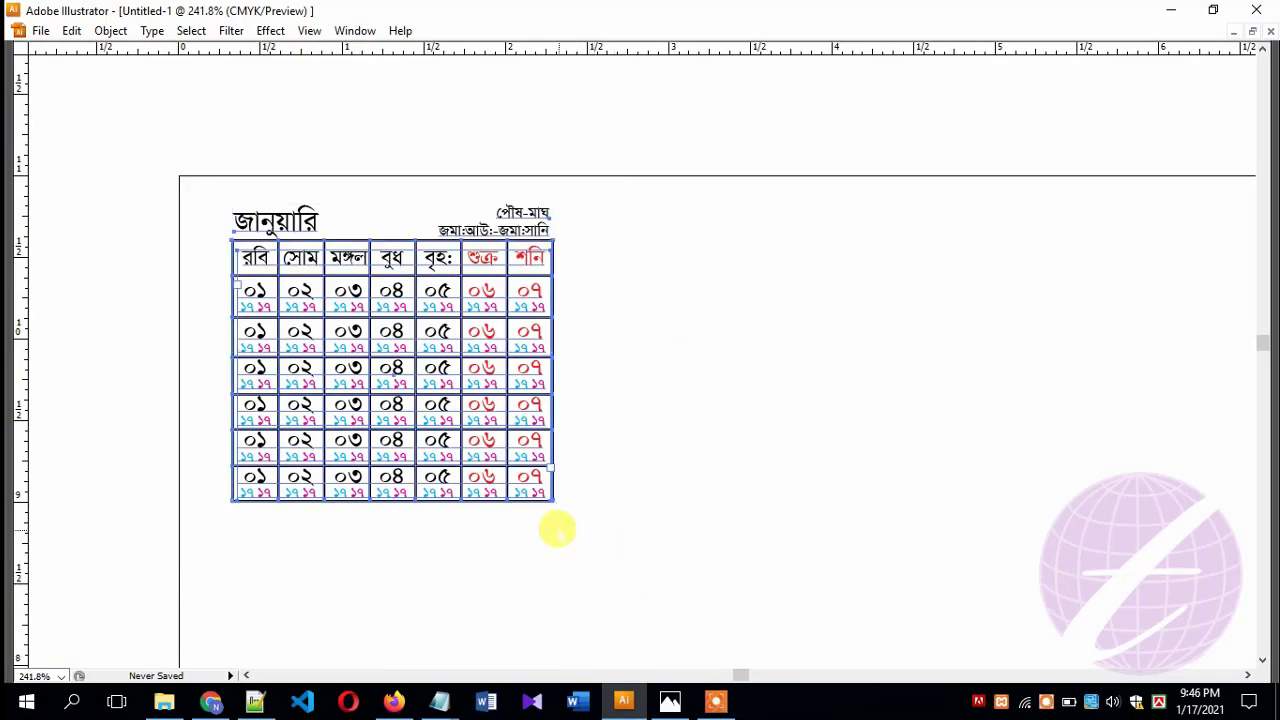
click(415, 375)
click(708, 360)
click(500, 343)
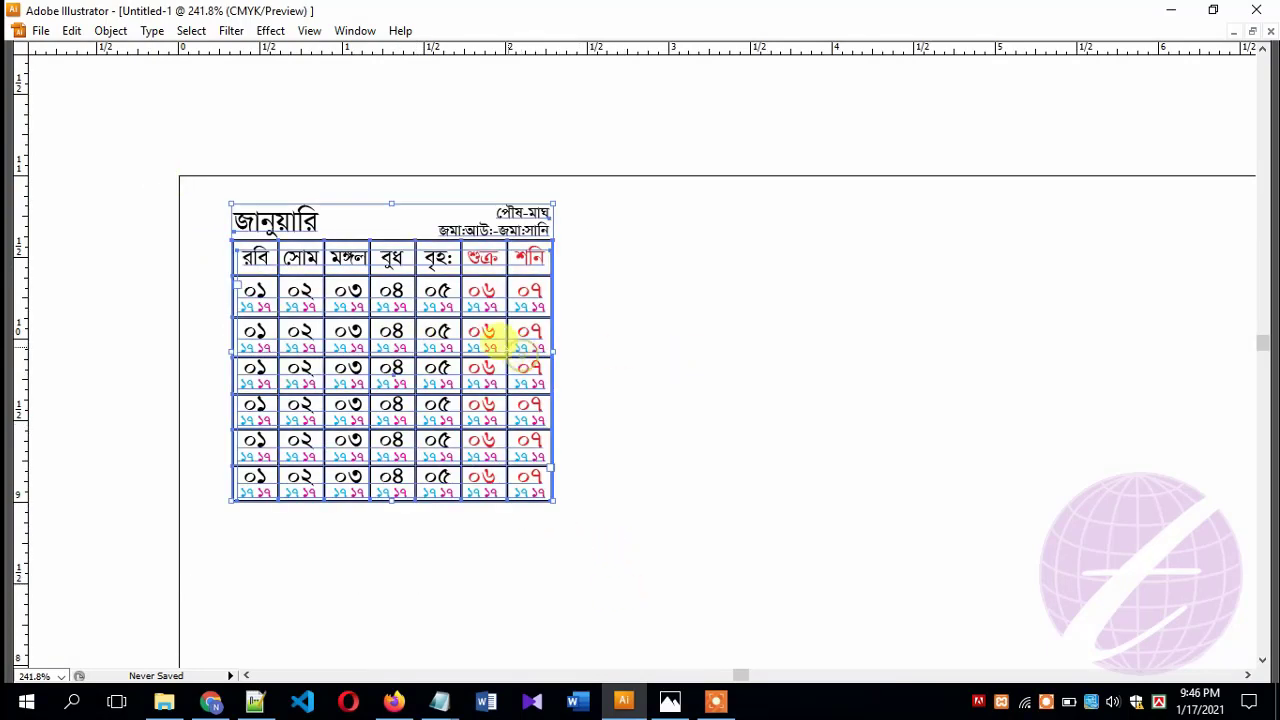
drag(500, 343, 608, 409)
key(ctrl+z)
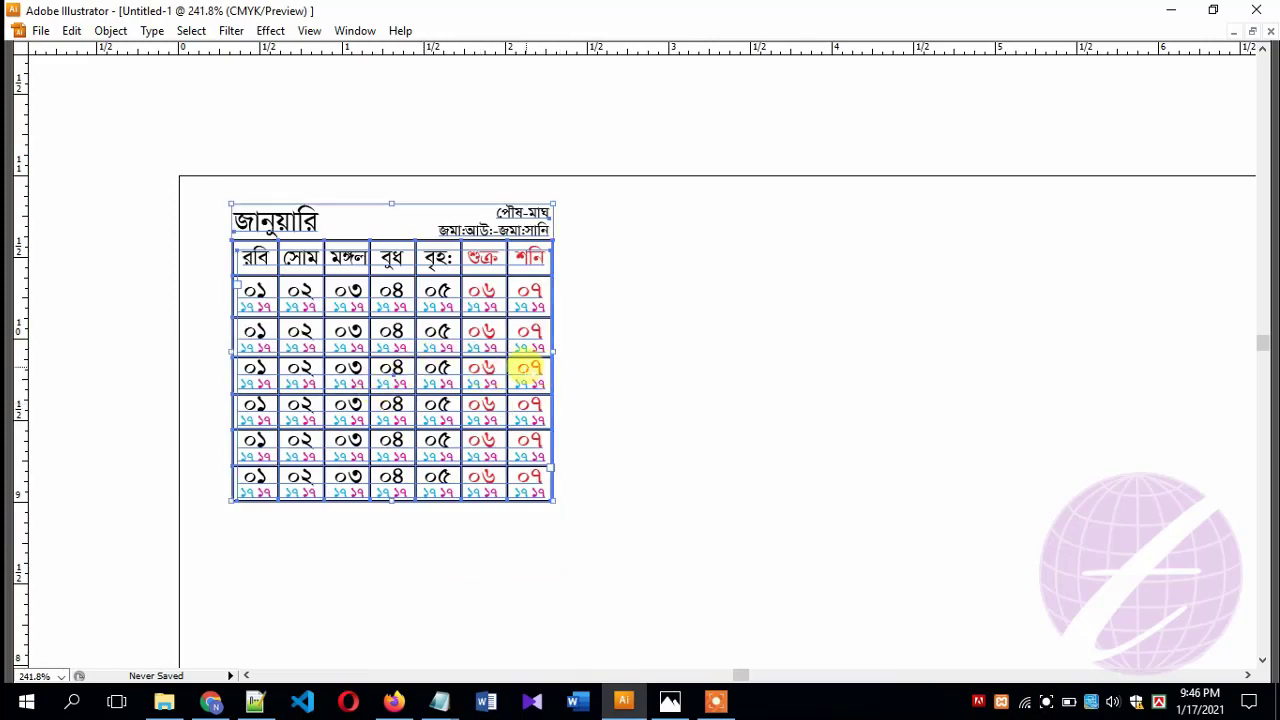
Alt-drag three calendar copies to the right, forming a row of four, viewed at 200%.
drag(481, 368, 833, 392)
scroll(680, 357, right, 3)
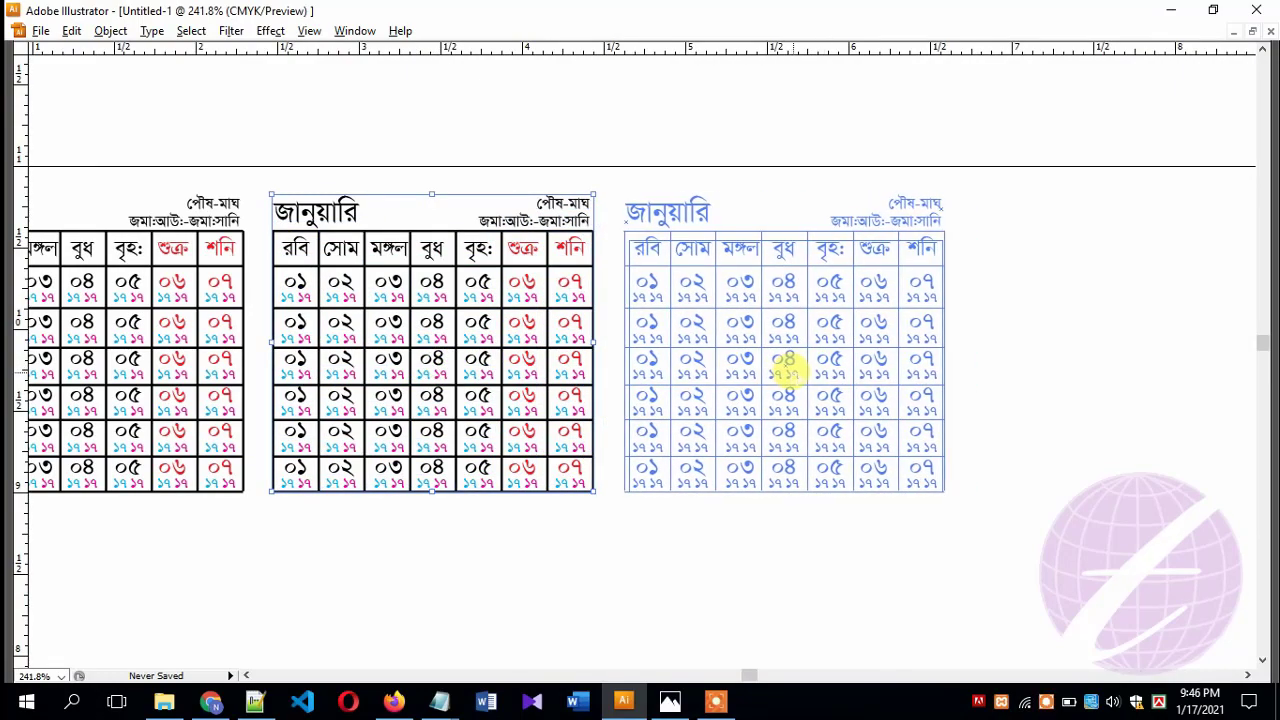
drag(432, 362, 783, 366)
scroll(783, 366, right, 2)
scroll(752, 366, right, 1)
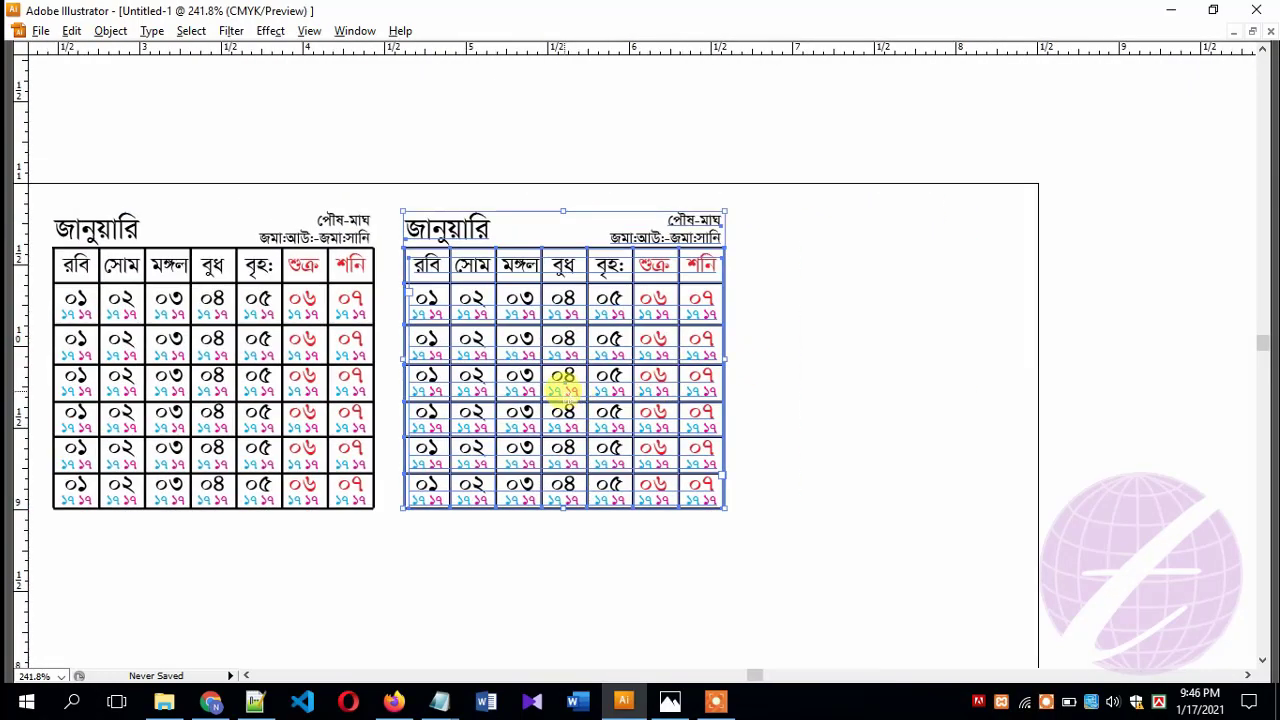
drag(563, 385, 904, 385)
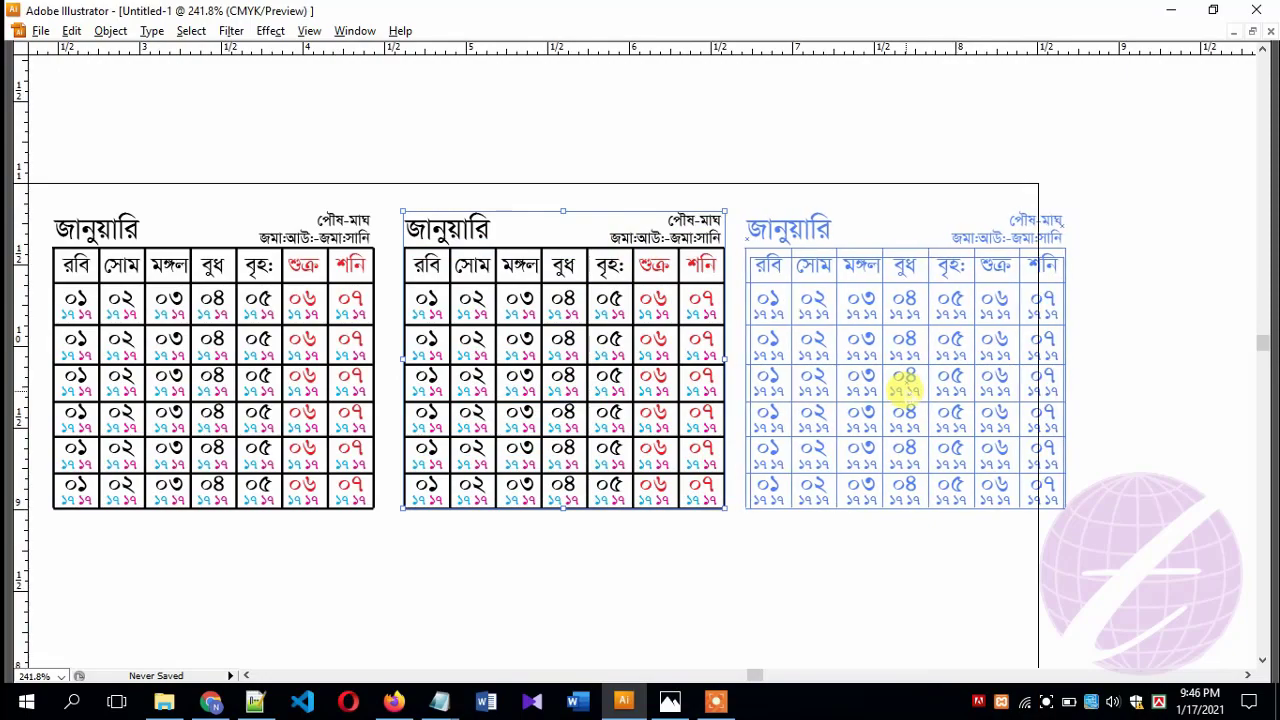
scroll(837, 414, down, 1)
scroll(837, 414, left, 5)
scroll(814, 414, right, 2)
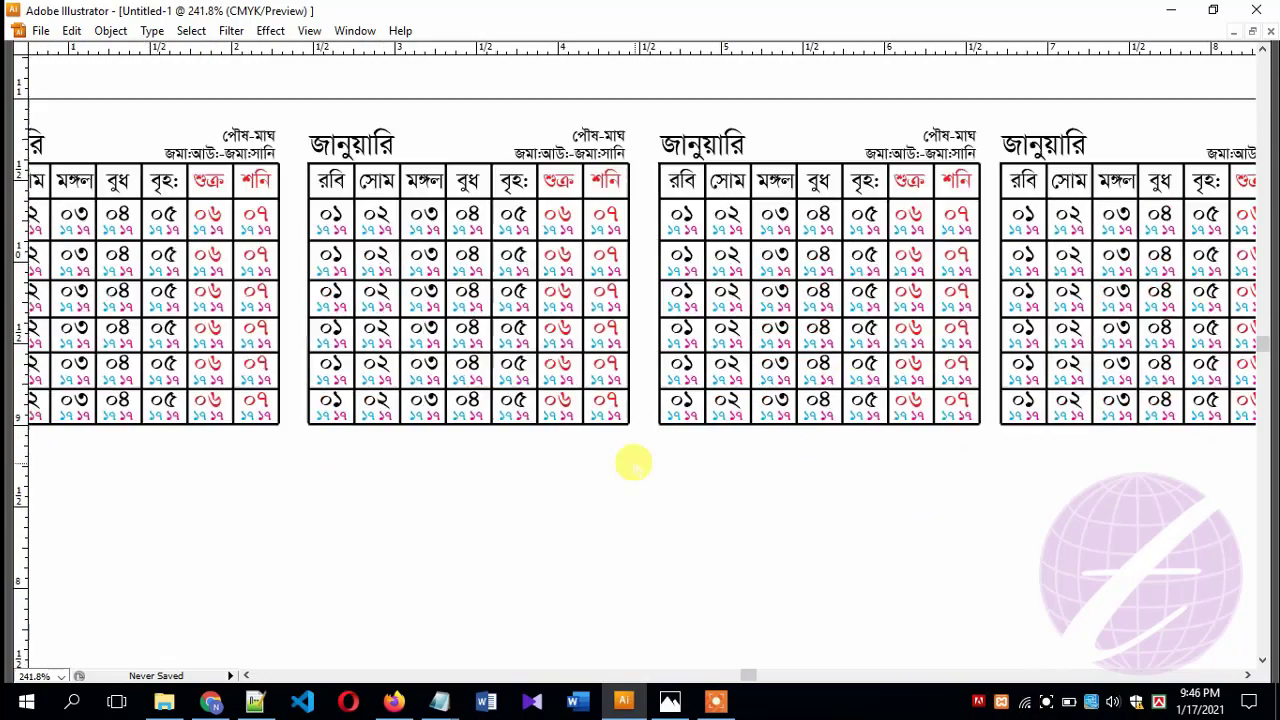
key(ctrl+minus)
scroll(930, 290, left, 1)
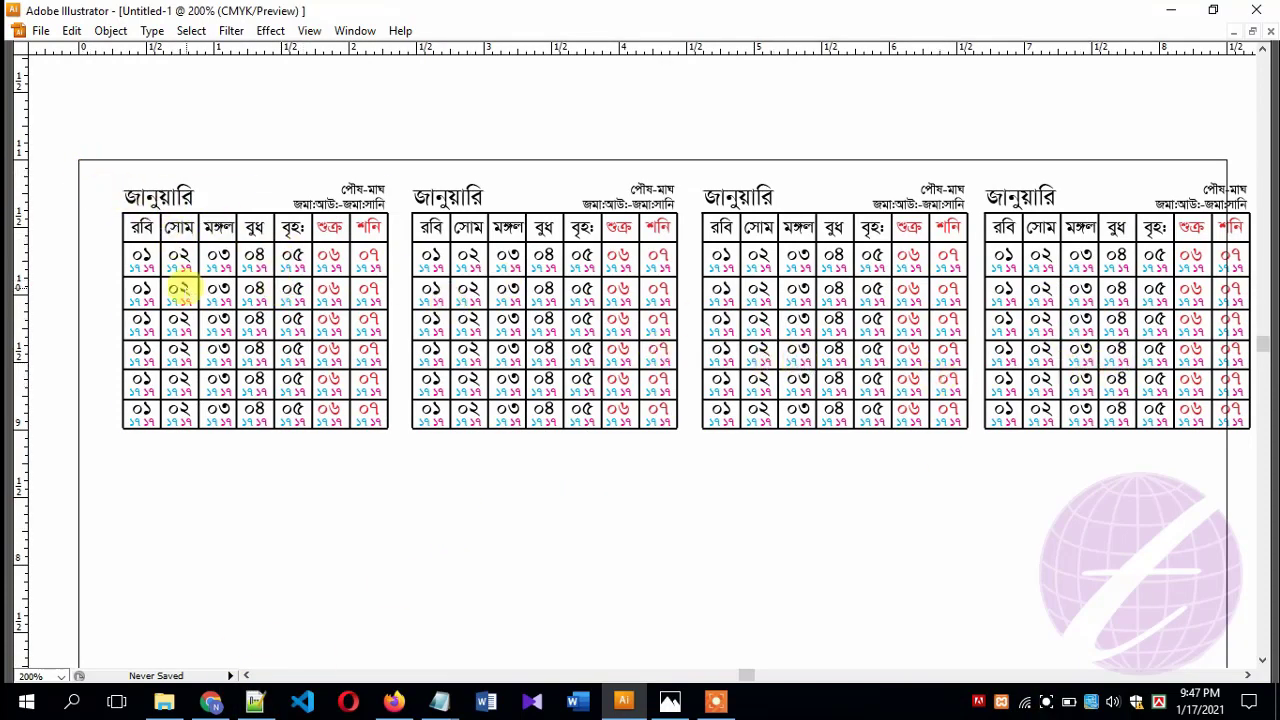
Select all four calendars, convert their text to outlines, and shift them slightly.
click(175, 286)
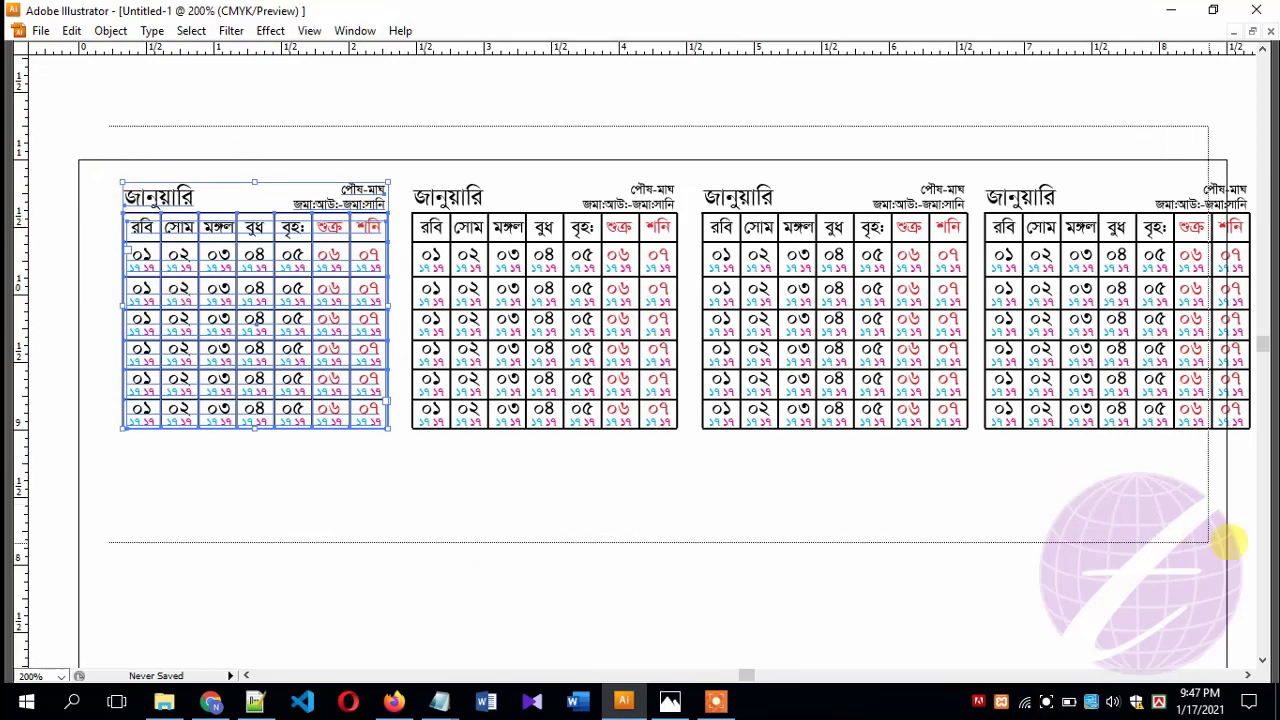
drag(508, 335, 1245, 540)
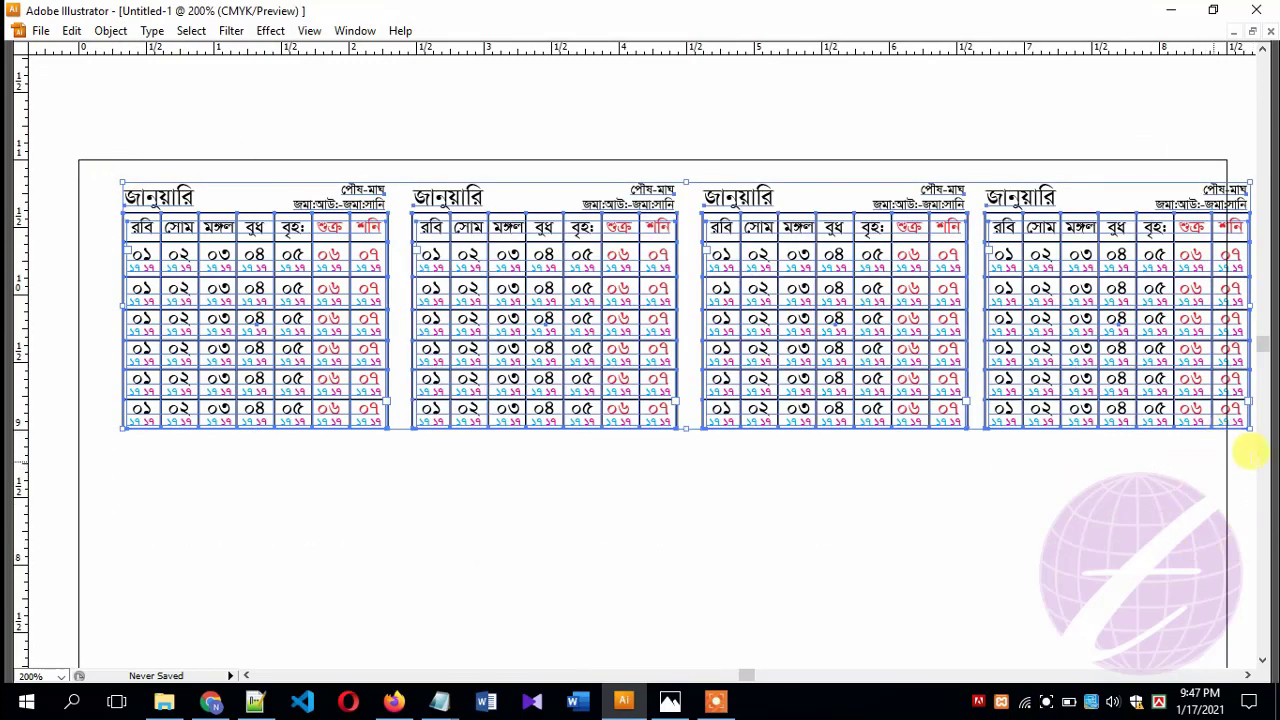
scroll(1152, 412, right, 2)
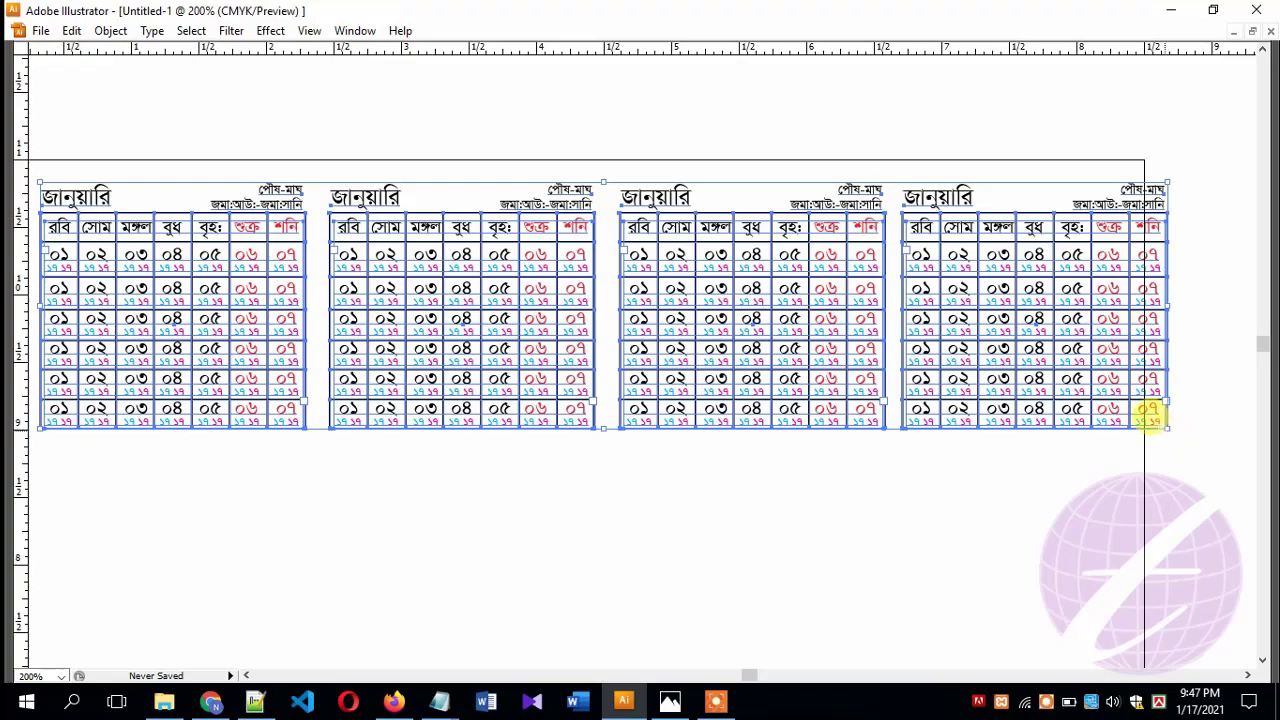
key(ctrl+shift+o)
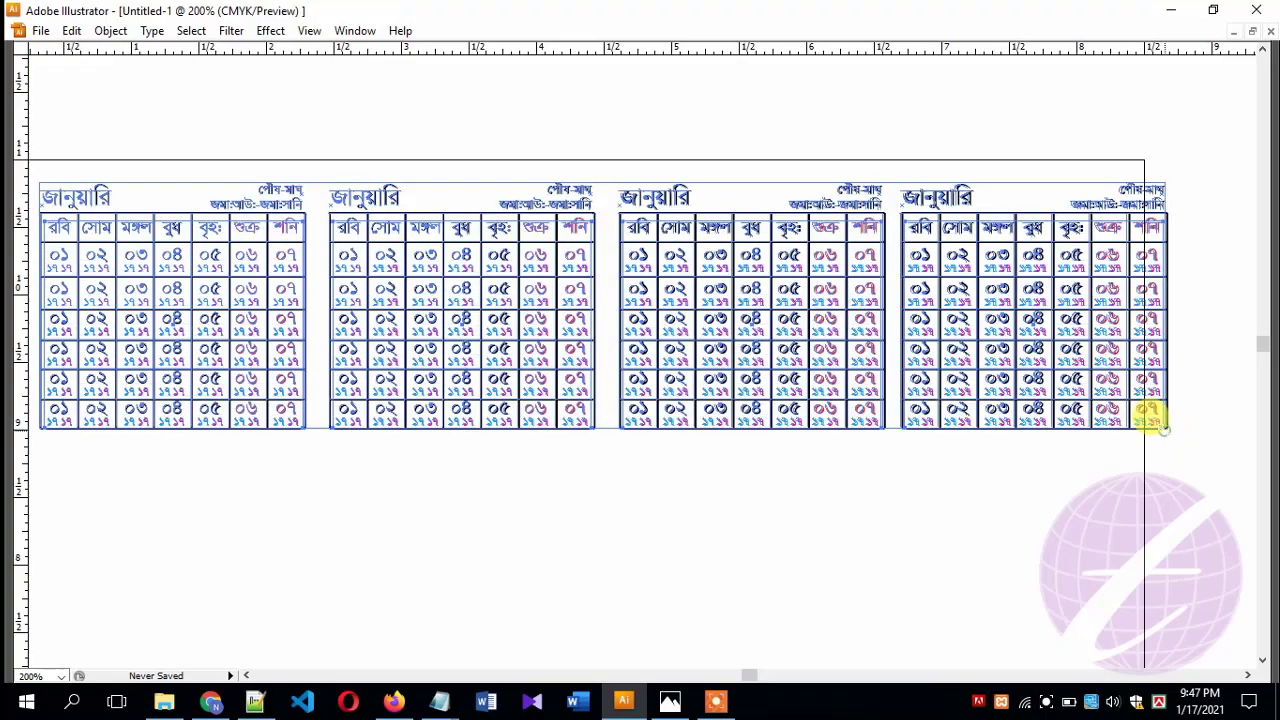
drag(1138, 410, 1122, 398)
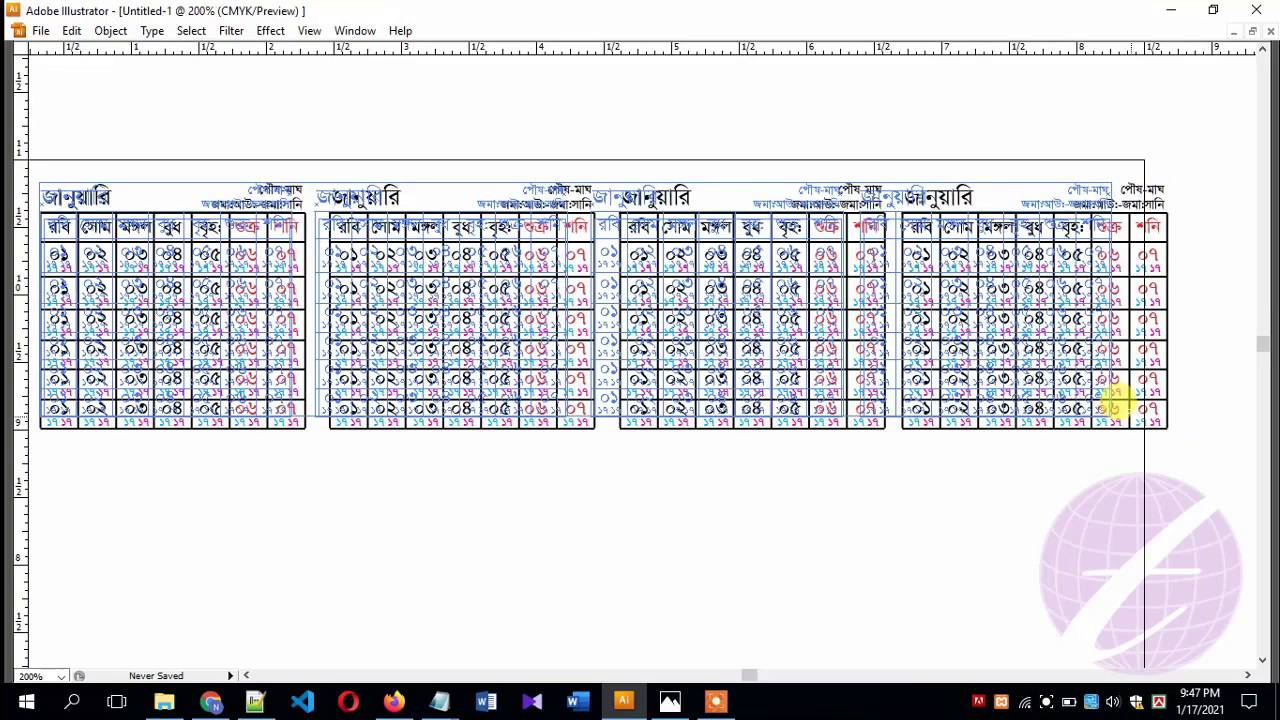
drag(1122, 400, 1148, 410)
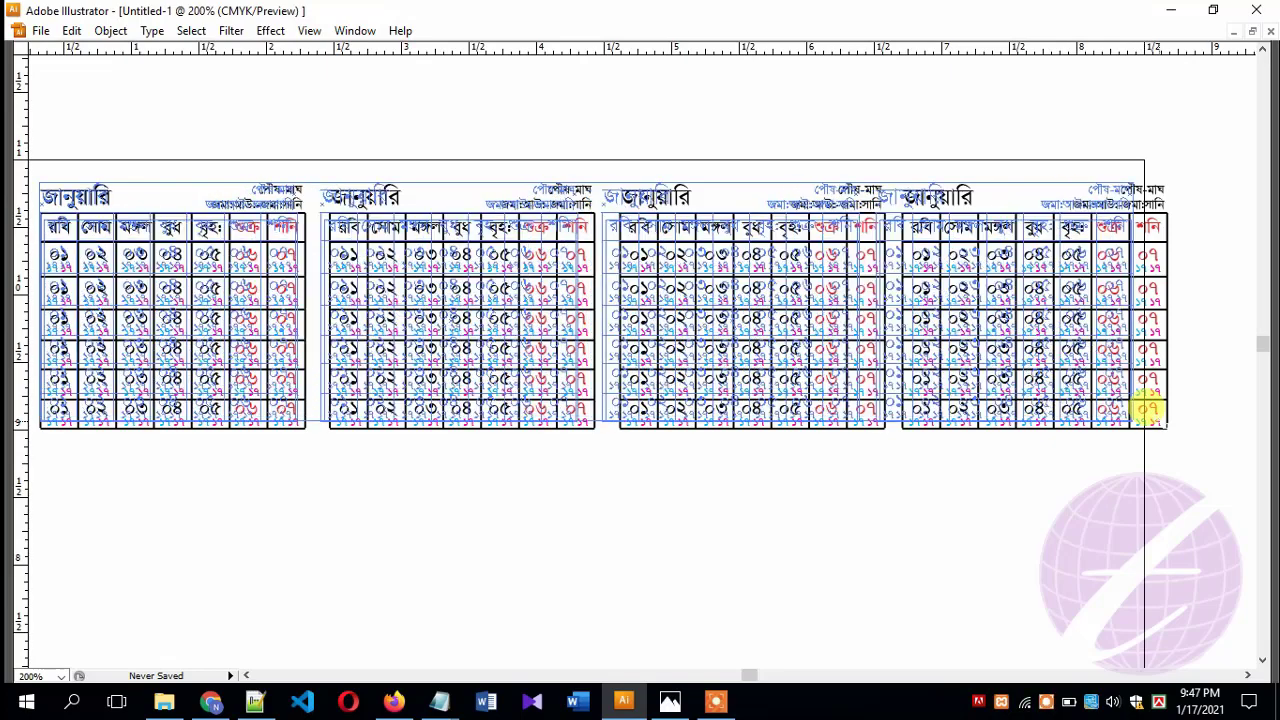
click(1063, 476)
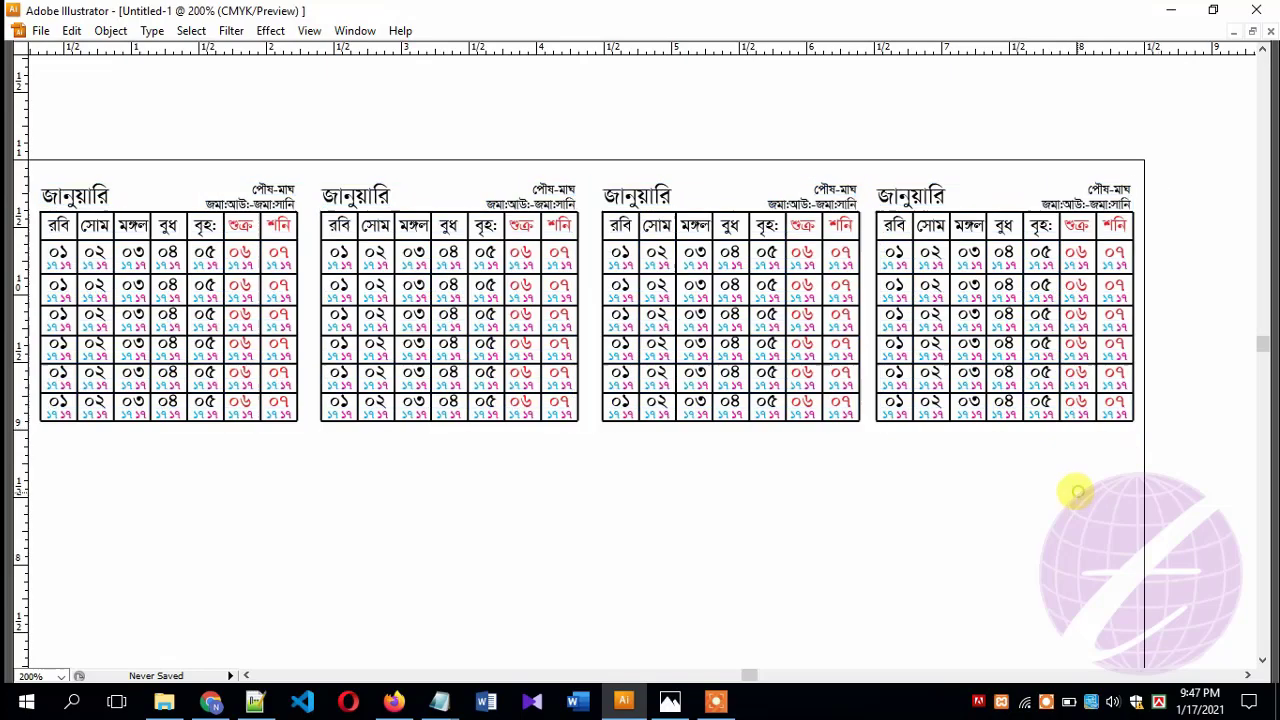
Nudge the first and fourth calendars left with the arrow keys.
scroll(579, 501, left, 3)
click(372, 398)
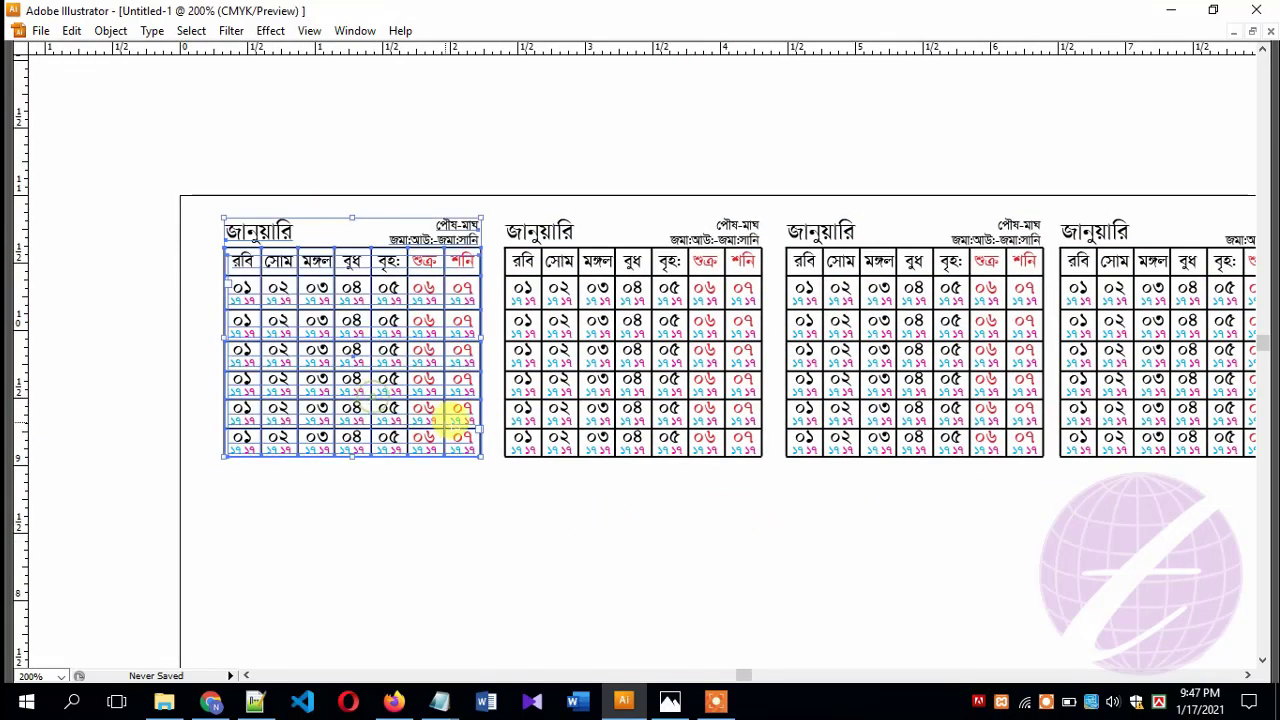
key(Left)
key(Left)
key(shift+Left)
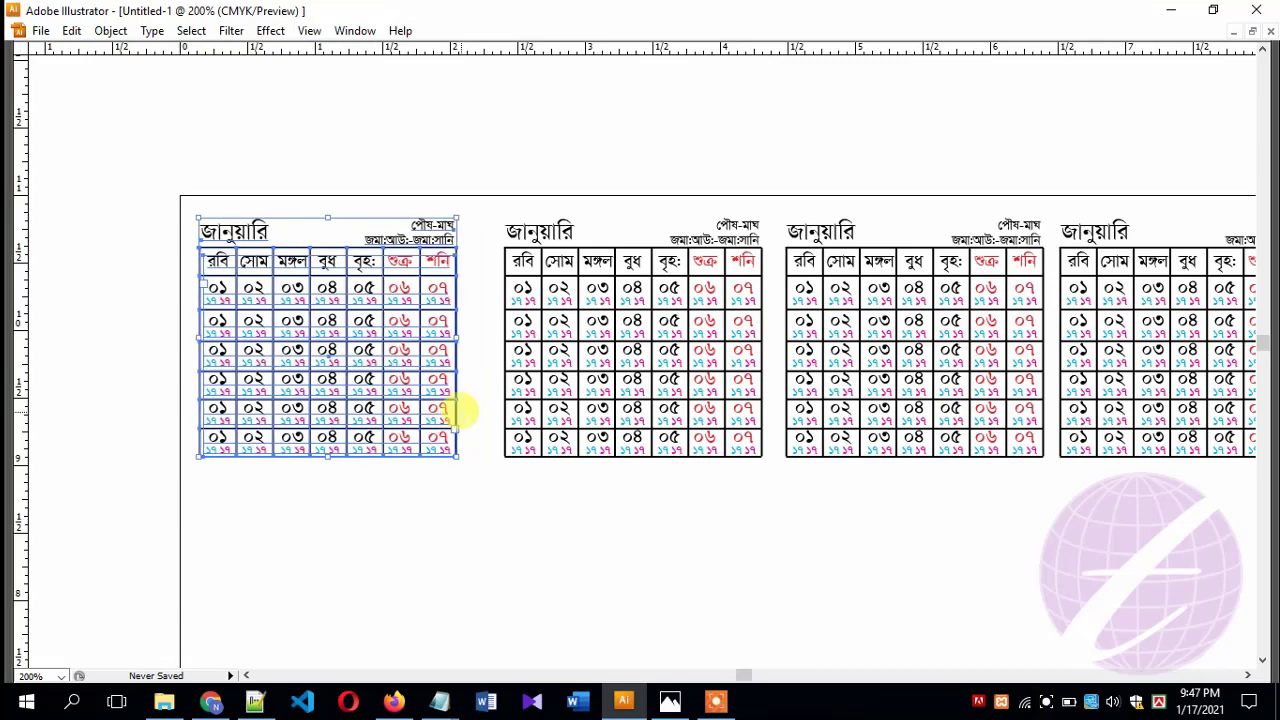
click(597, 380)
scroll(597, 380, right, 5)
click(828, 294)
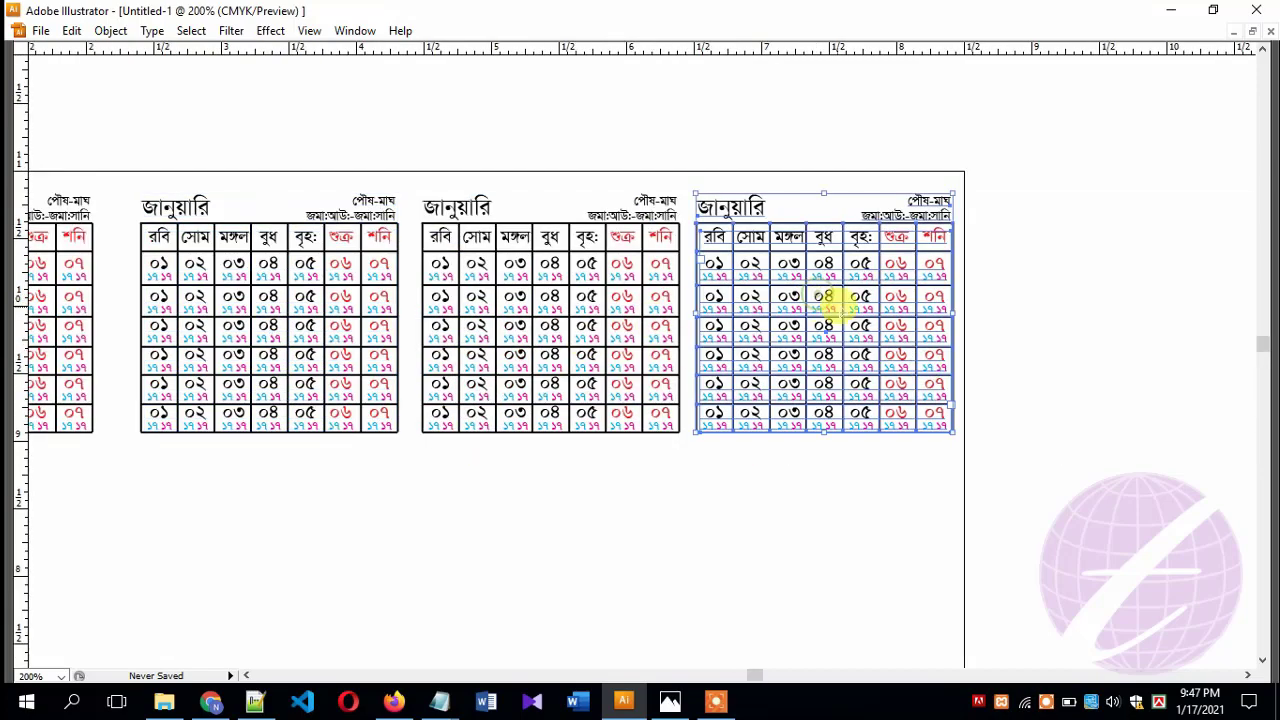
key(Left)
key(Left)
key(Left)
Drag the second, third and fourth calendars left so all four are evenly spaced.
key(ctrl+shift+a)
key(Tab)
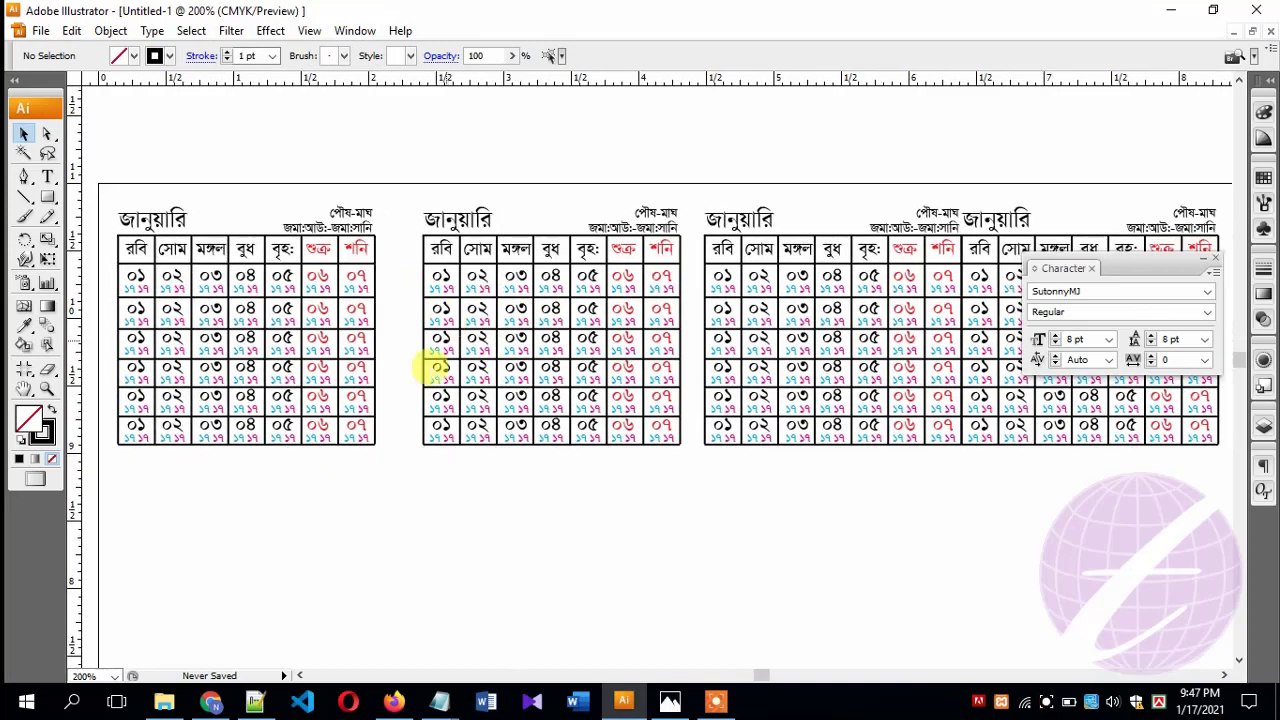
key(Tab)
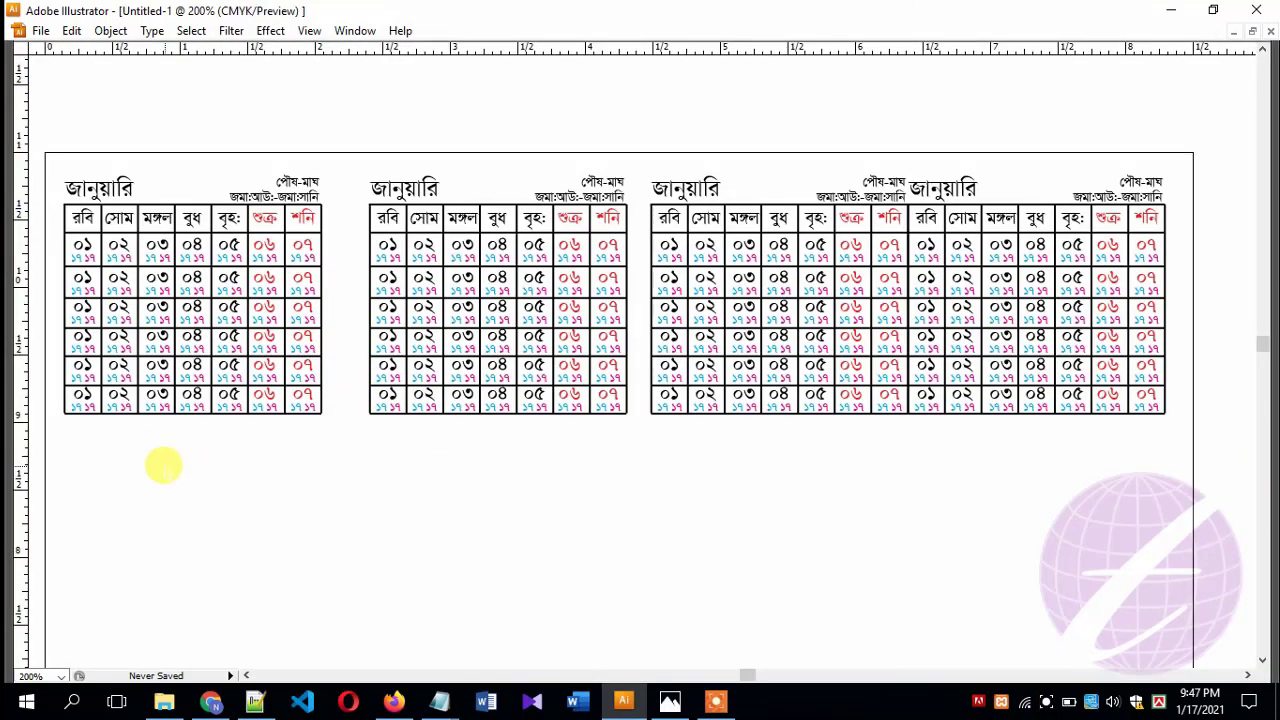
key(Tab)
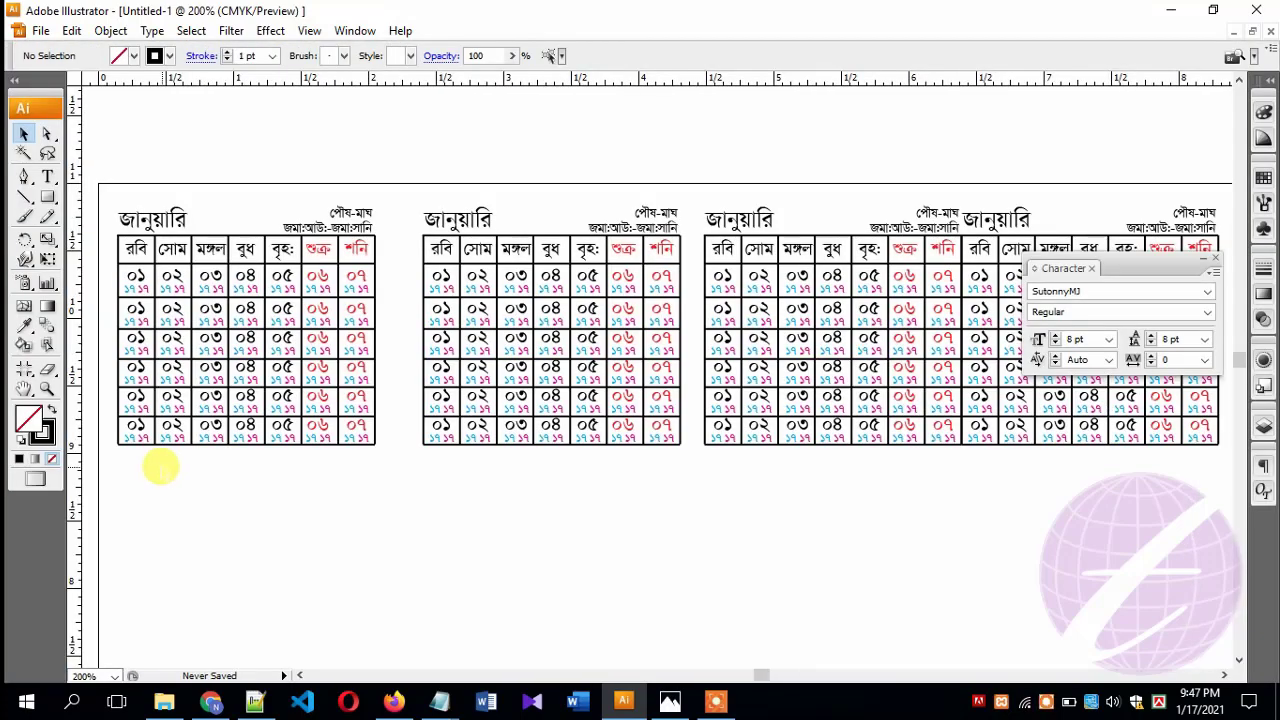
key(Tab)
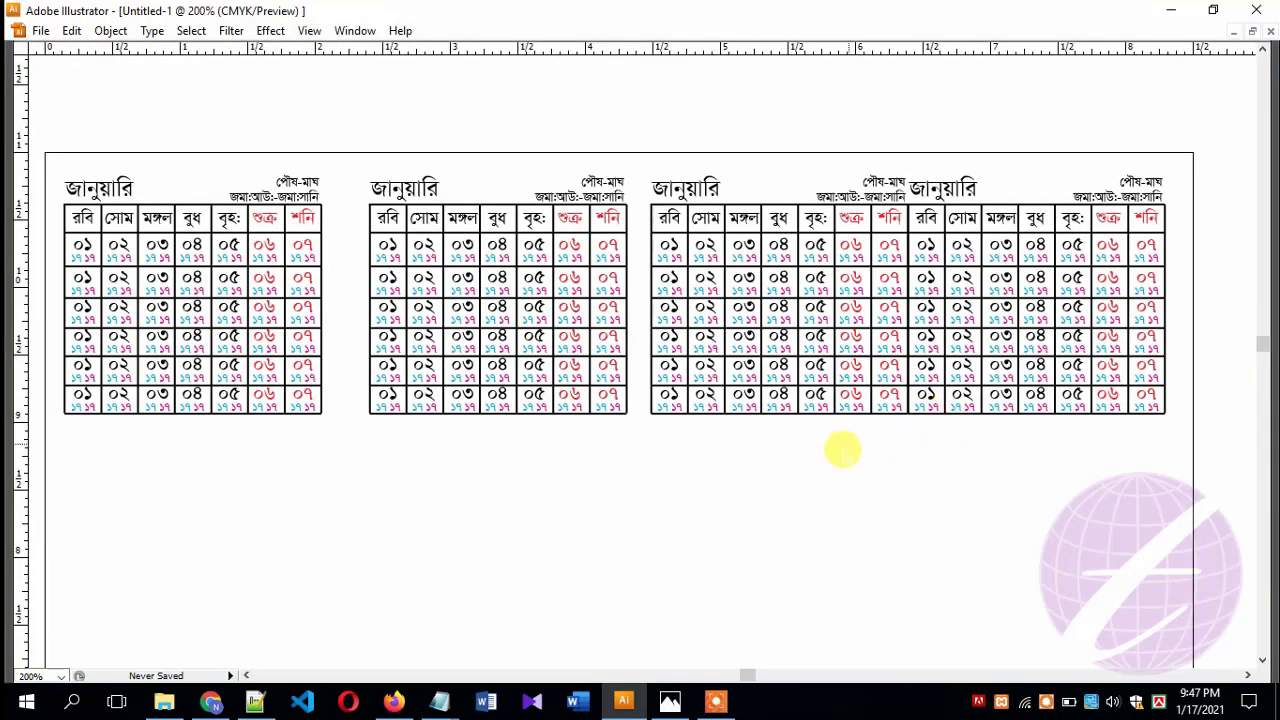
click(425, 322)
drag(425, 322, 413, 322)
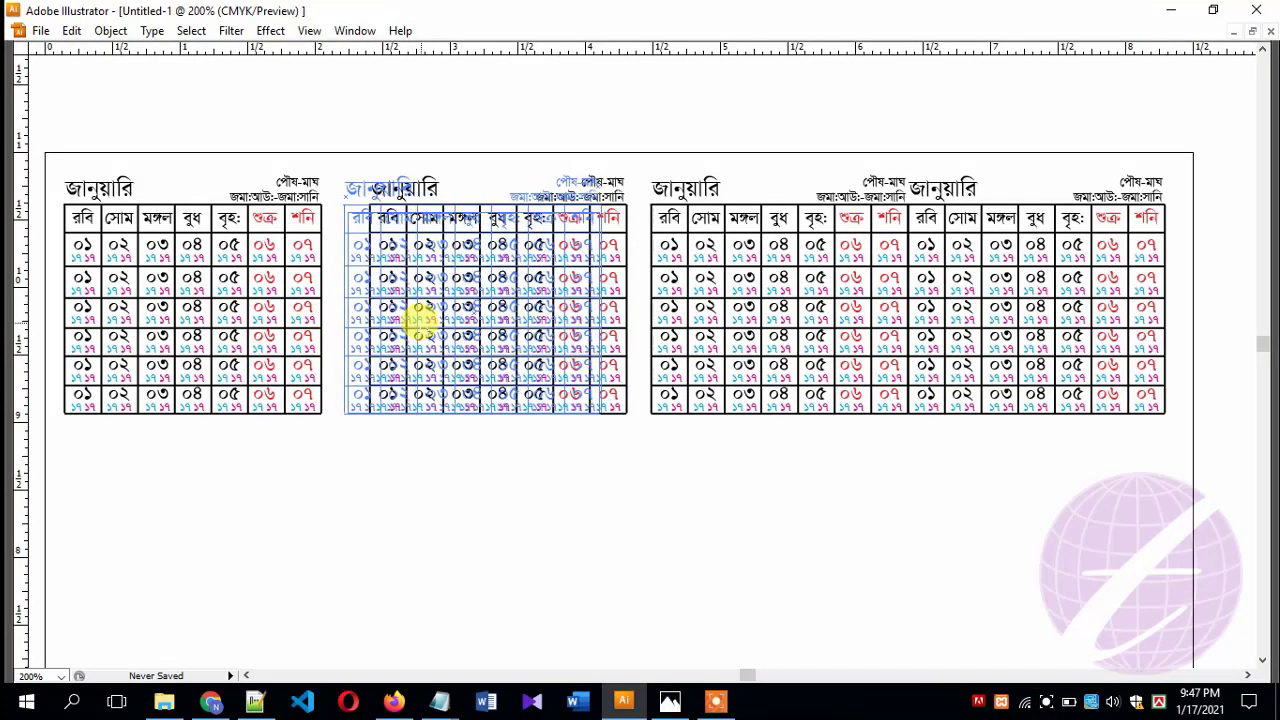
click(700, 322)
drag(722, 322, 700, 322)
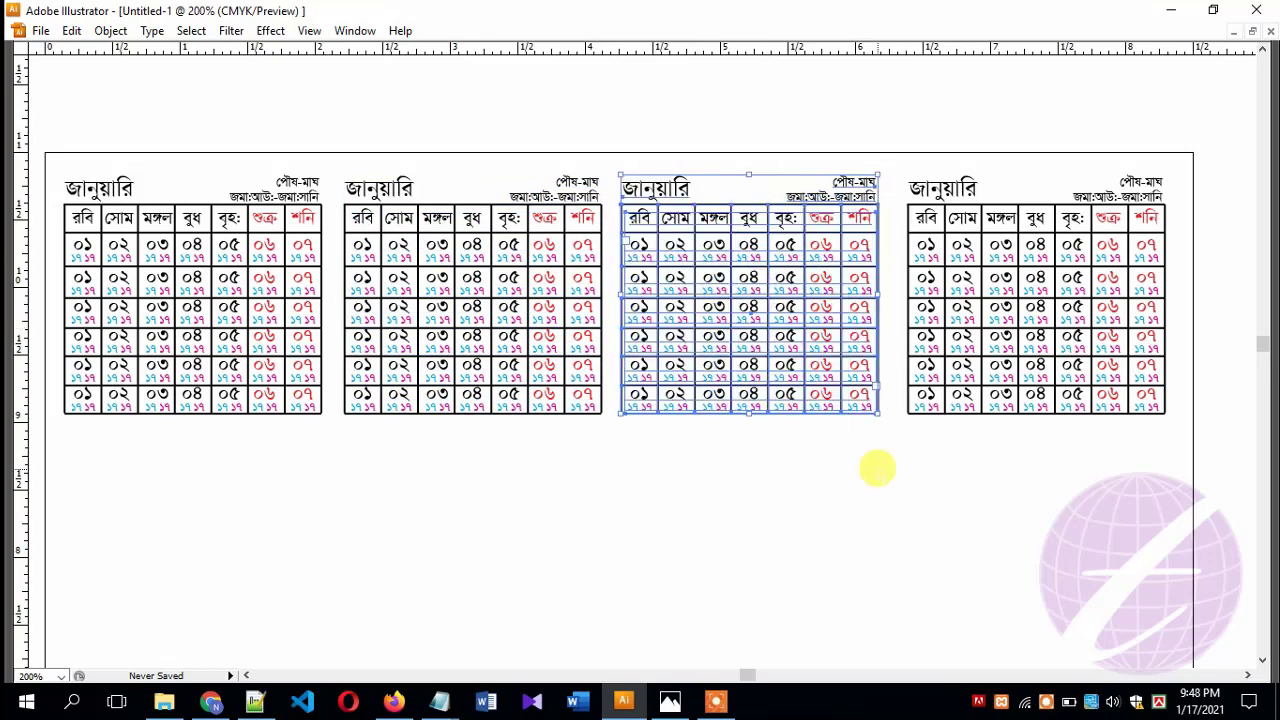
mouse_move(1070, 366)
mouse_down()
mouse_move(1050, 368)
mouse_move(1061, 366)
mouse_up()
click(748, 476)
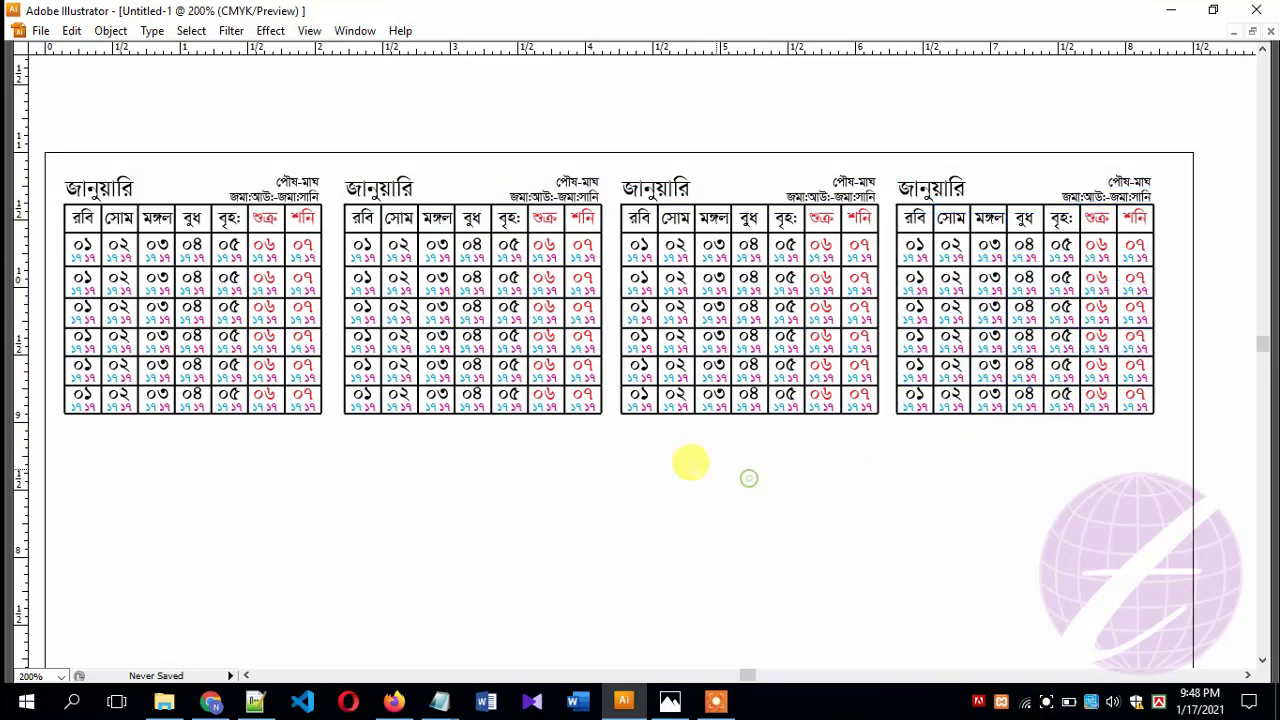
key(ctrl+minus)
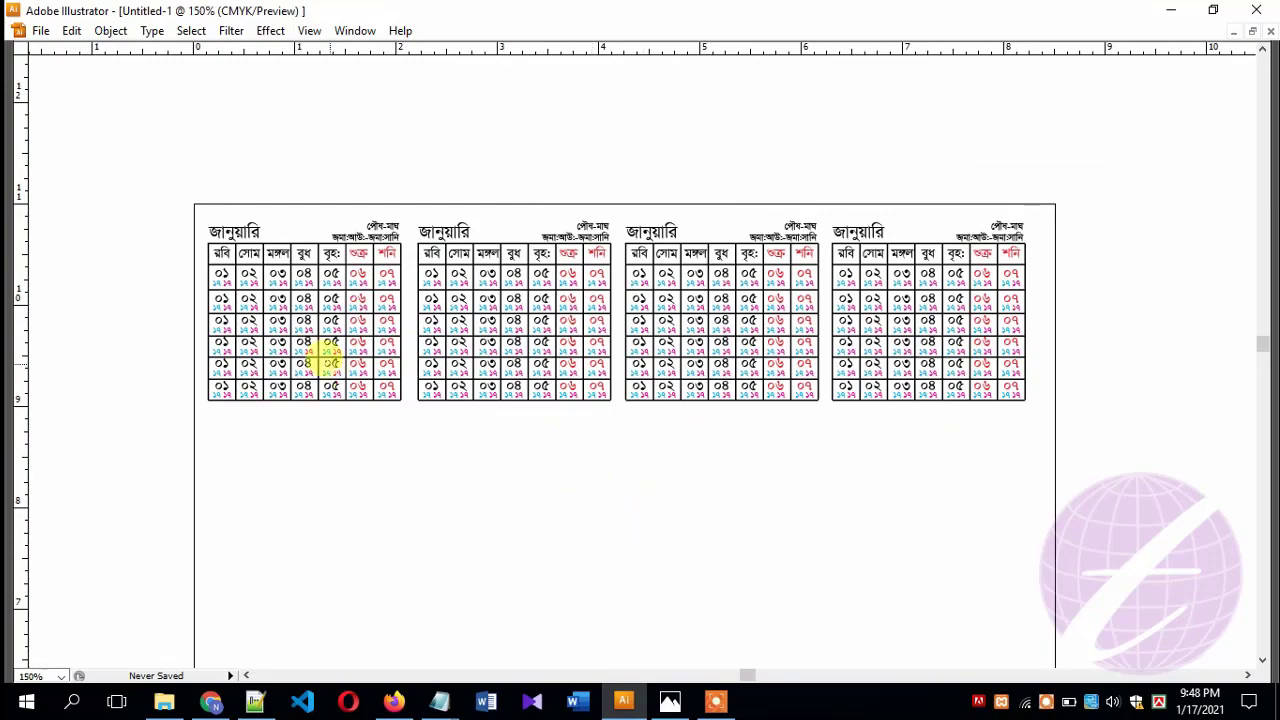
Duplicate the four-calendar row downward to create the second and third rows.
drag(167, 192, 1043, 488)
scroll(934, 494, down, 5)
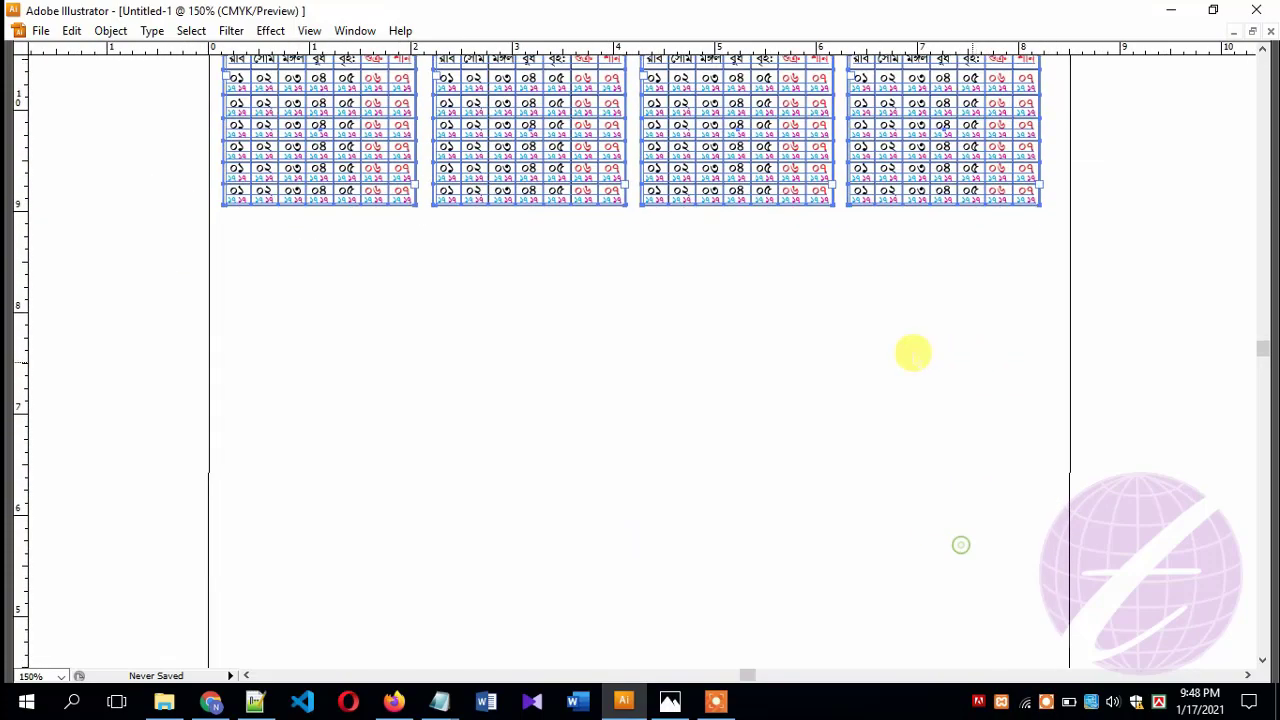
mouse_move(757, 163)
mouse_down()
mouse_move(762, 400)
mouse_move(763, 369)
mouse_up()
drag(780, 452, 791, 329)
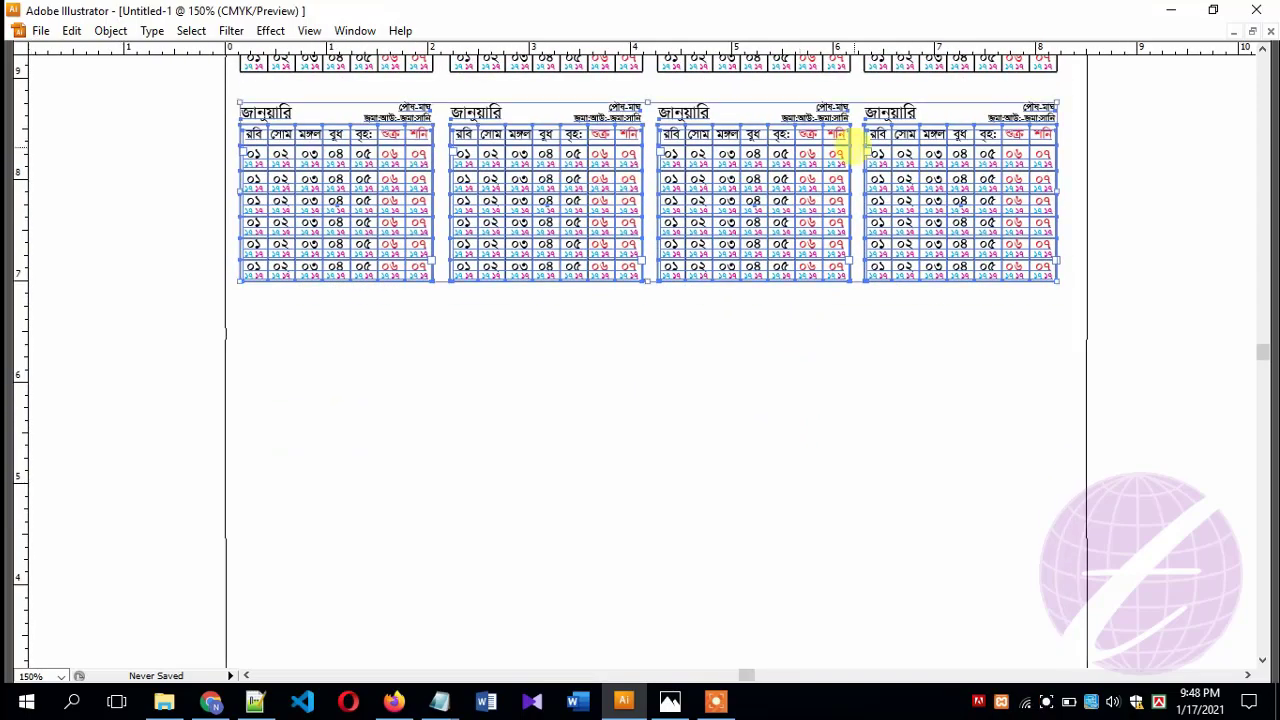
drag(762, 212, 760, 347)
drag(760, 408, 815, 396)
Centre the three calendar rows on the page, then return to the Photos reference calendar.
scroll(557, 251, up, 5)
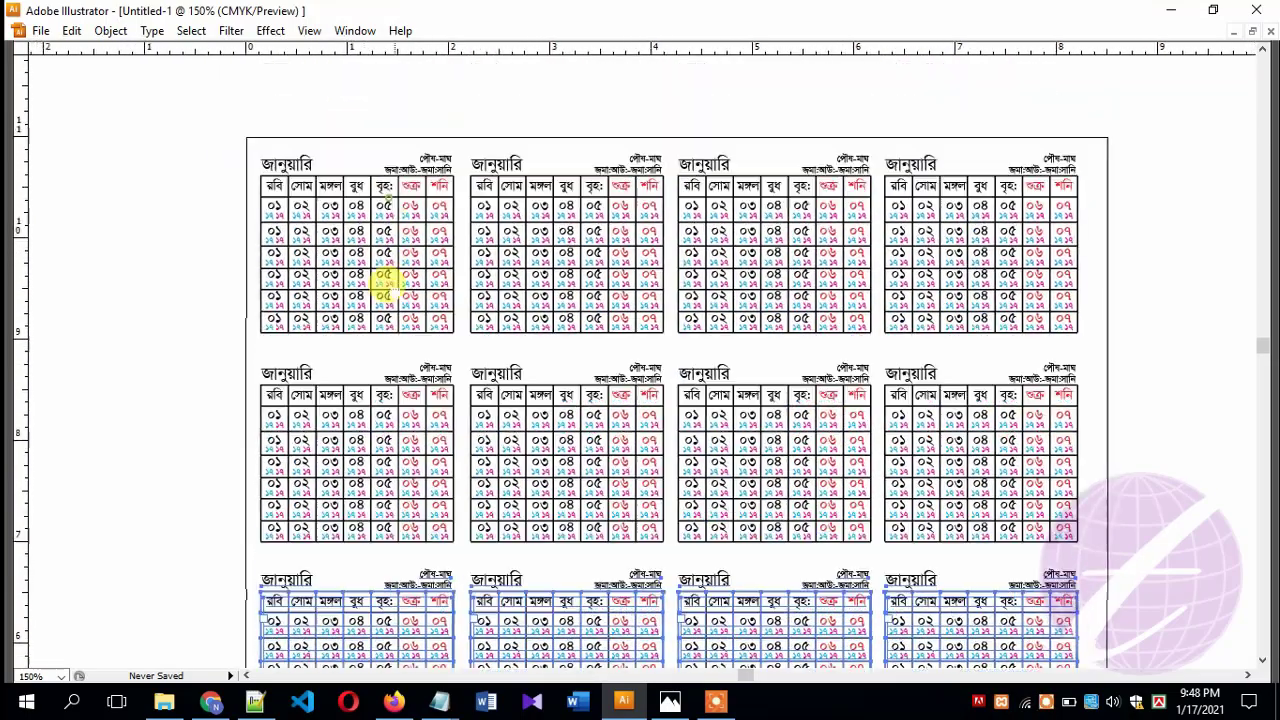
key(ctrl+minus)
key(ctrl+minus)
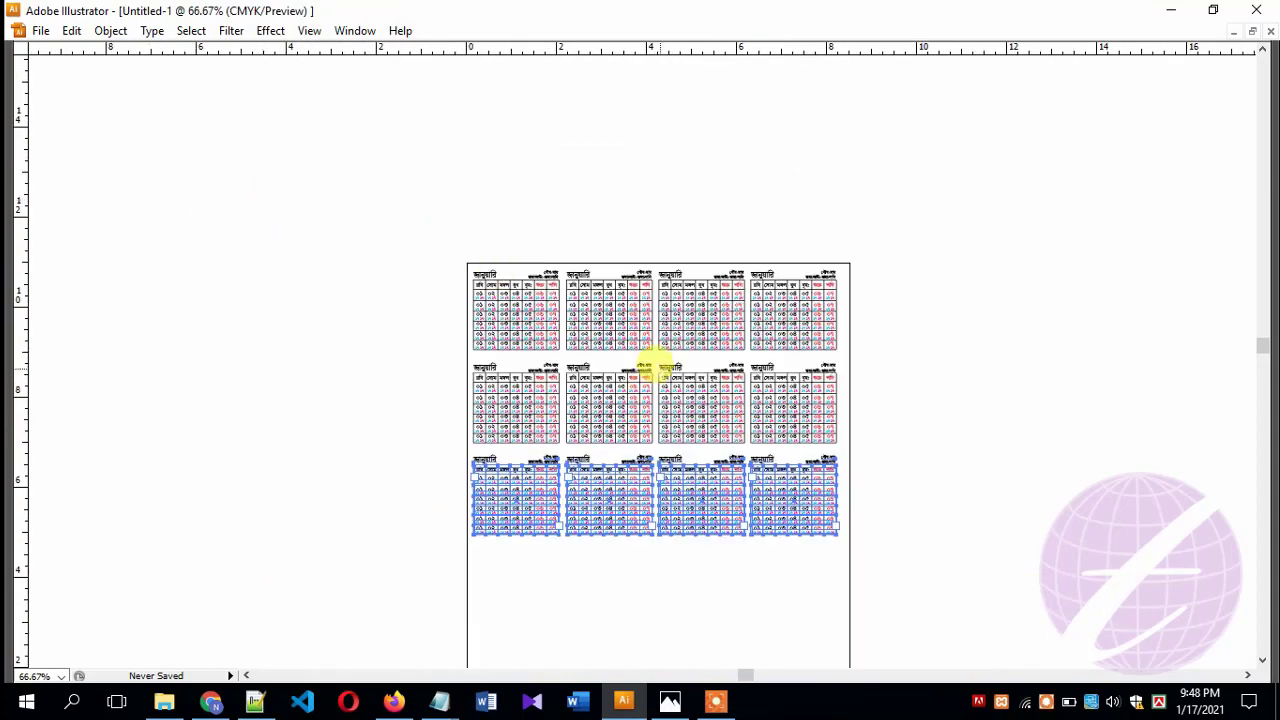
scroll(651, 363, down, 2)
mouse_move(737, 337)
mouse_down()
mouse_move(722, 414)
mouse_move(734, 514)
mouse_up()
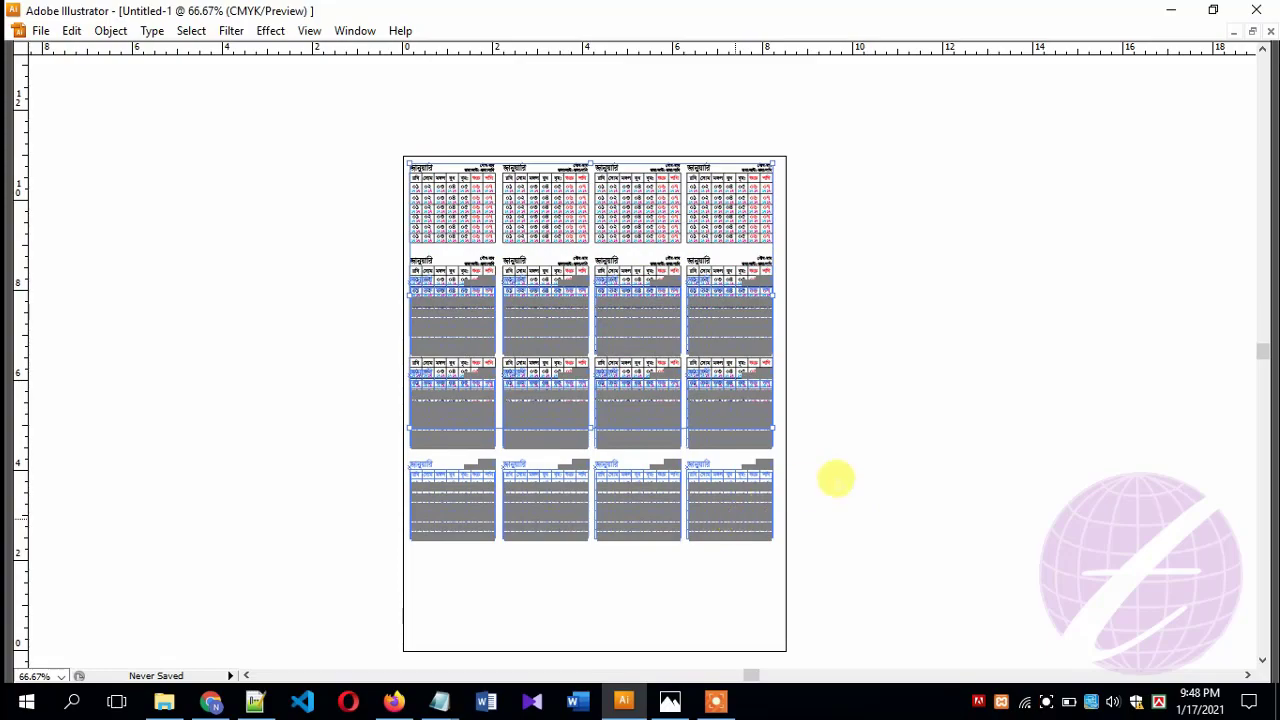
click(903, 428)
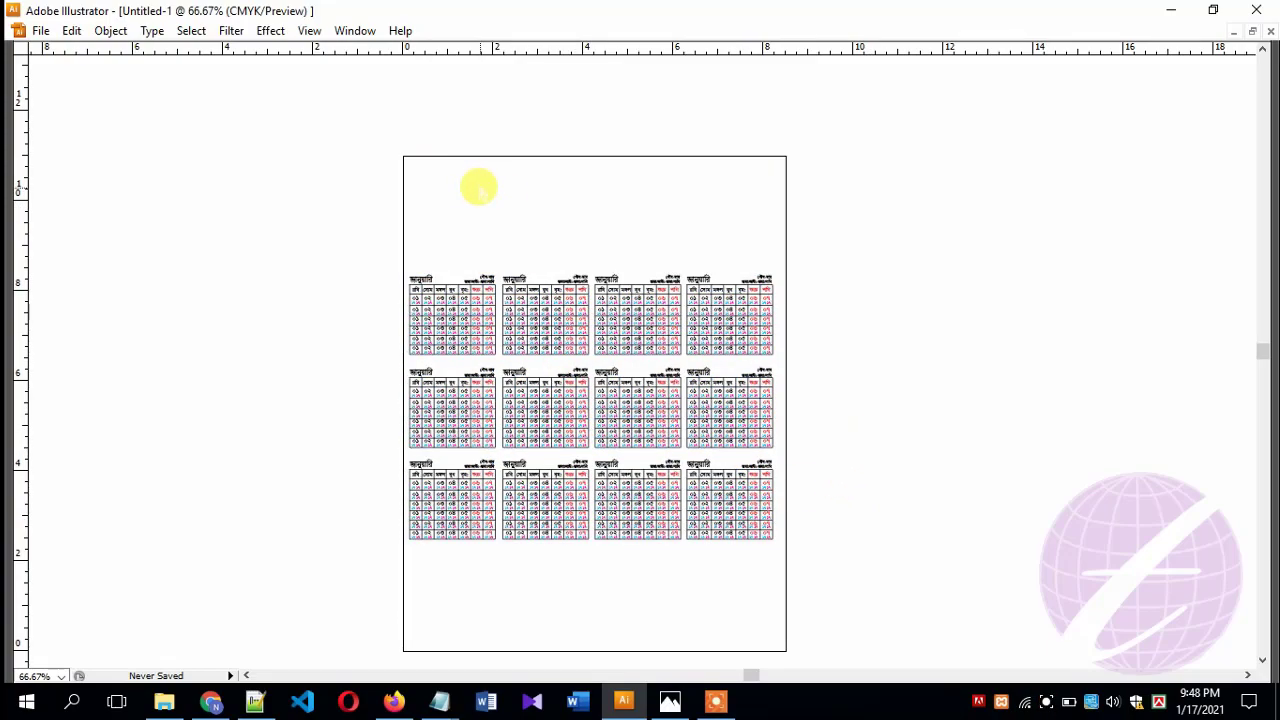
key(ctrl+plus)
key(ctrl+plus)
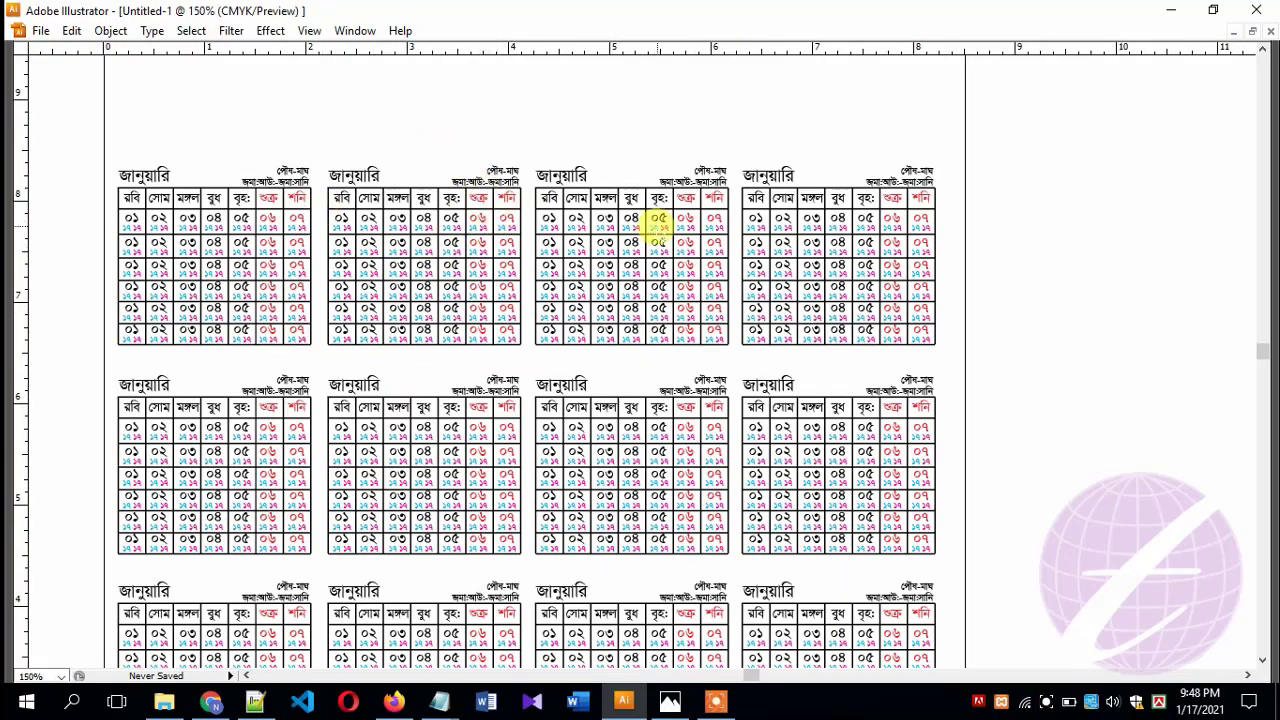
scroll(540, 206, down, 2)
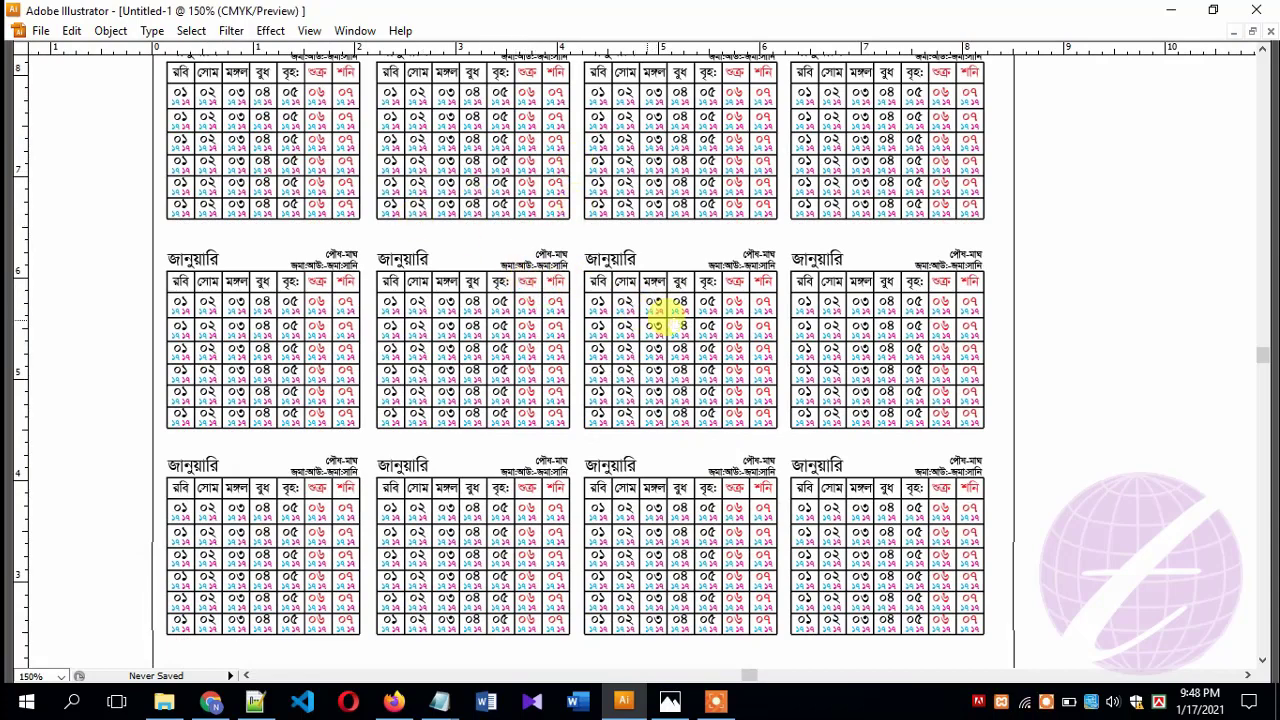
scroll(320, 175, up, 1)
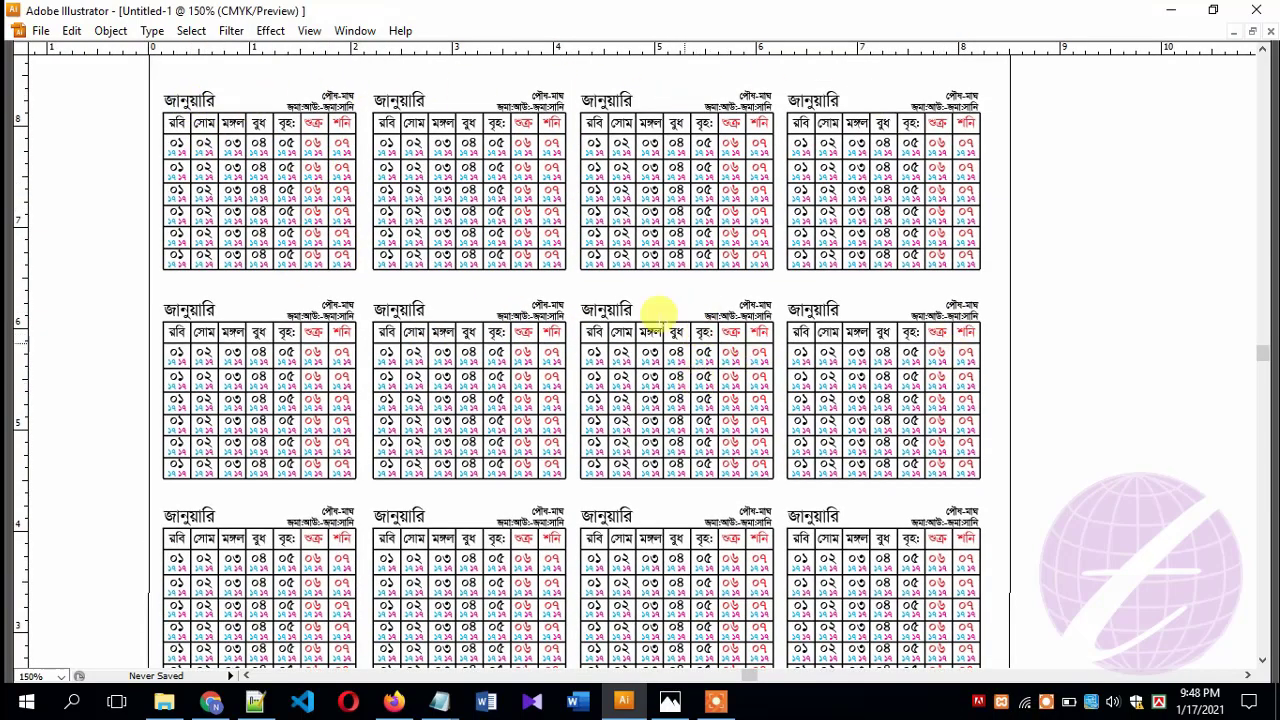
scroll(800, 515, down, 1)
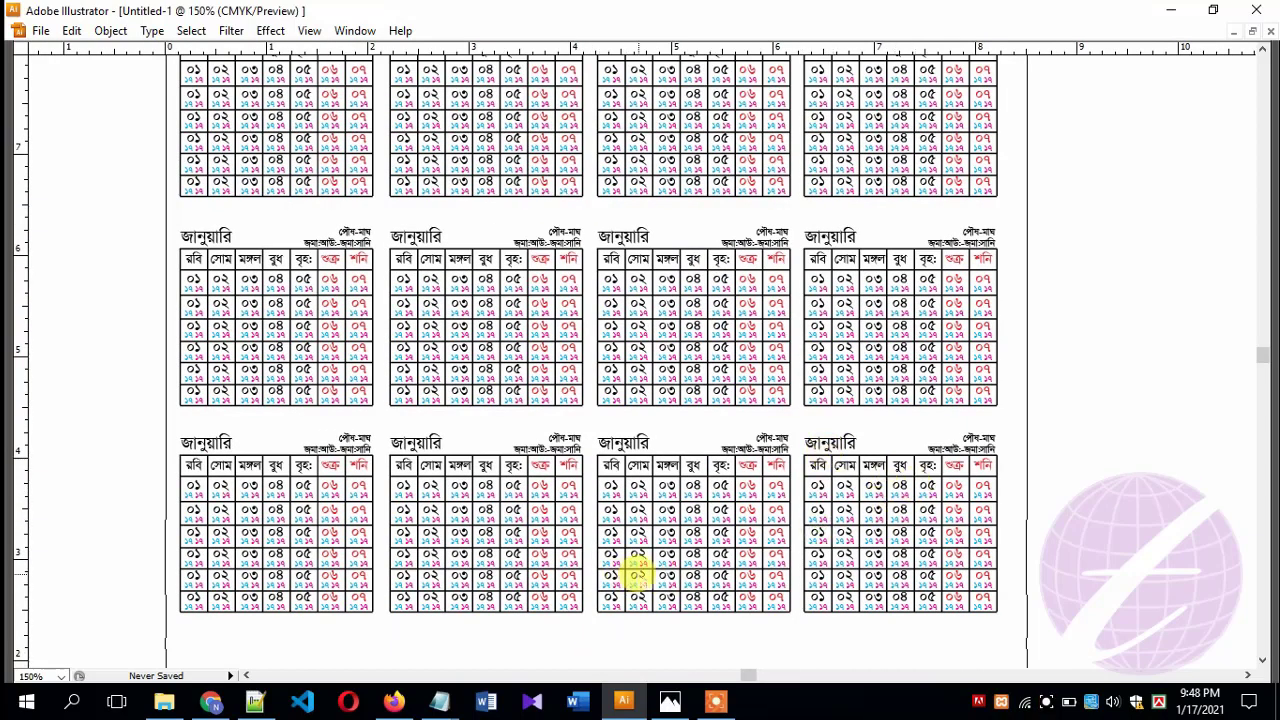
click(670, 701)
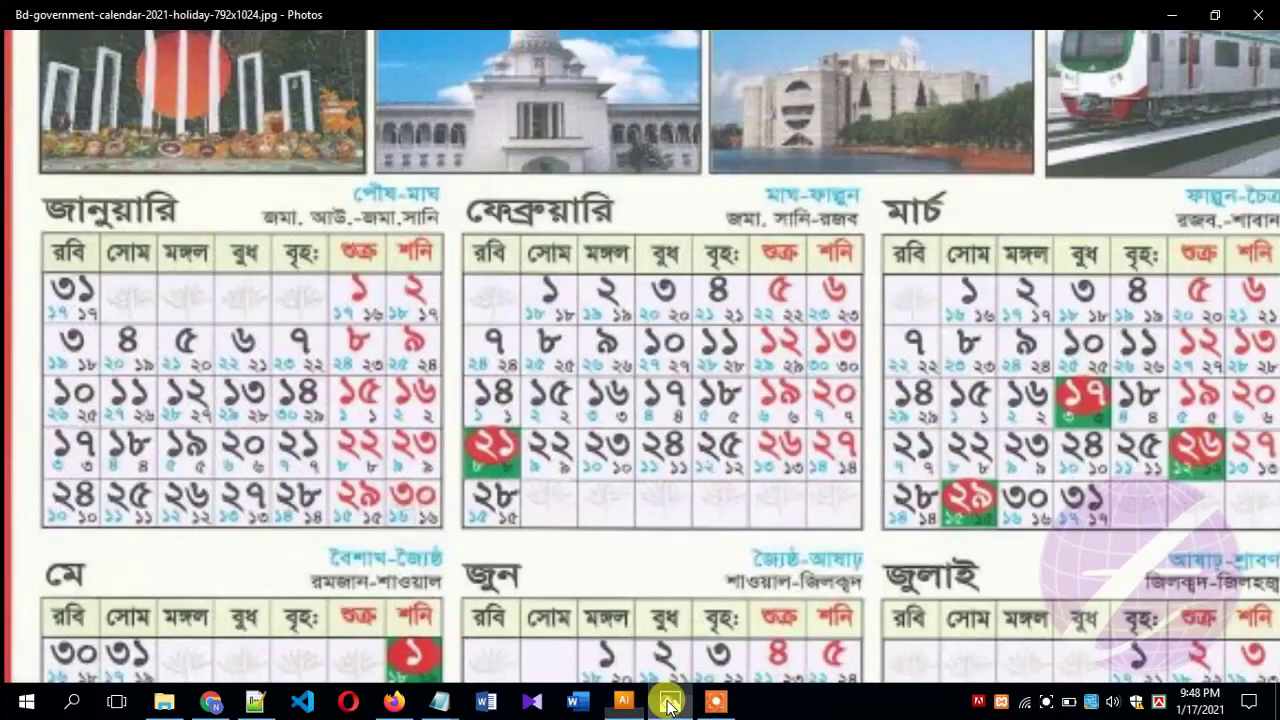
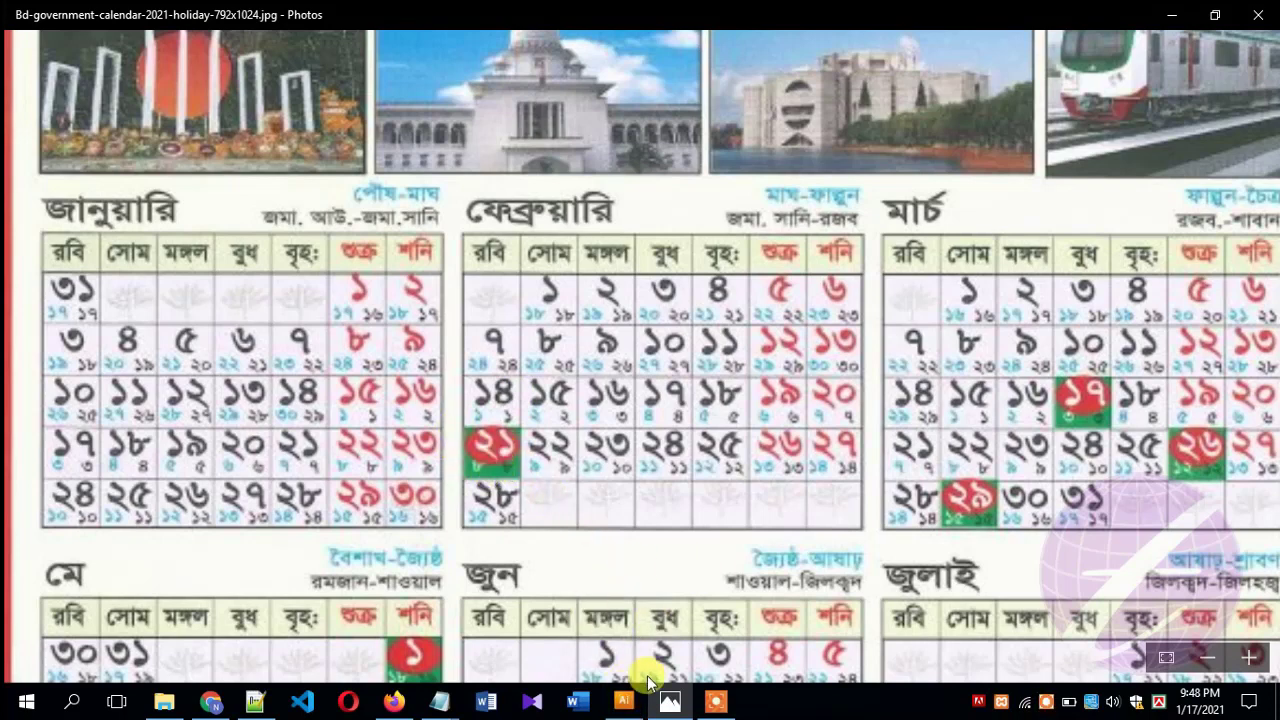
Return from Photos to the Illustrator calendar layout and bring the first January grid into view.
click(623, 701)
scroll(395, 350, up, 5)
scroll(395, 350, left, 3)
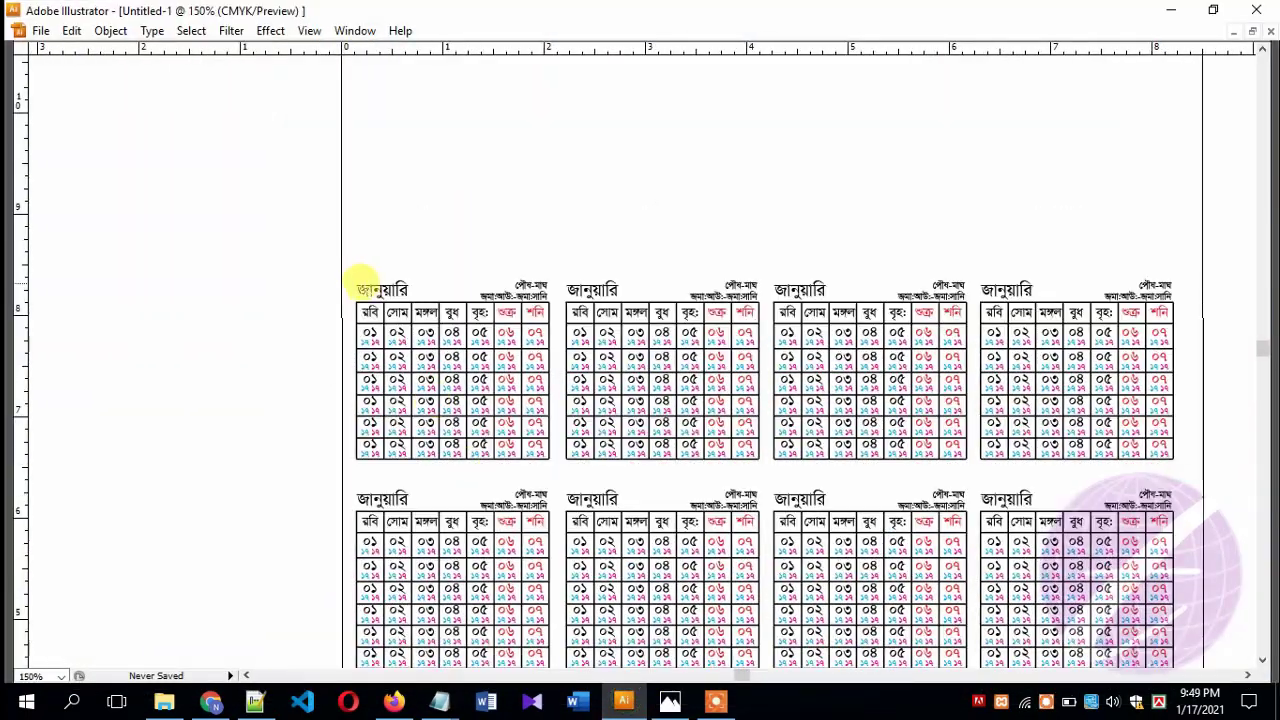
scroll(443, 400, up, 3)
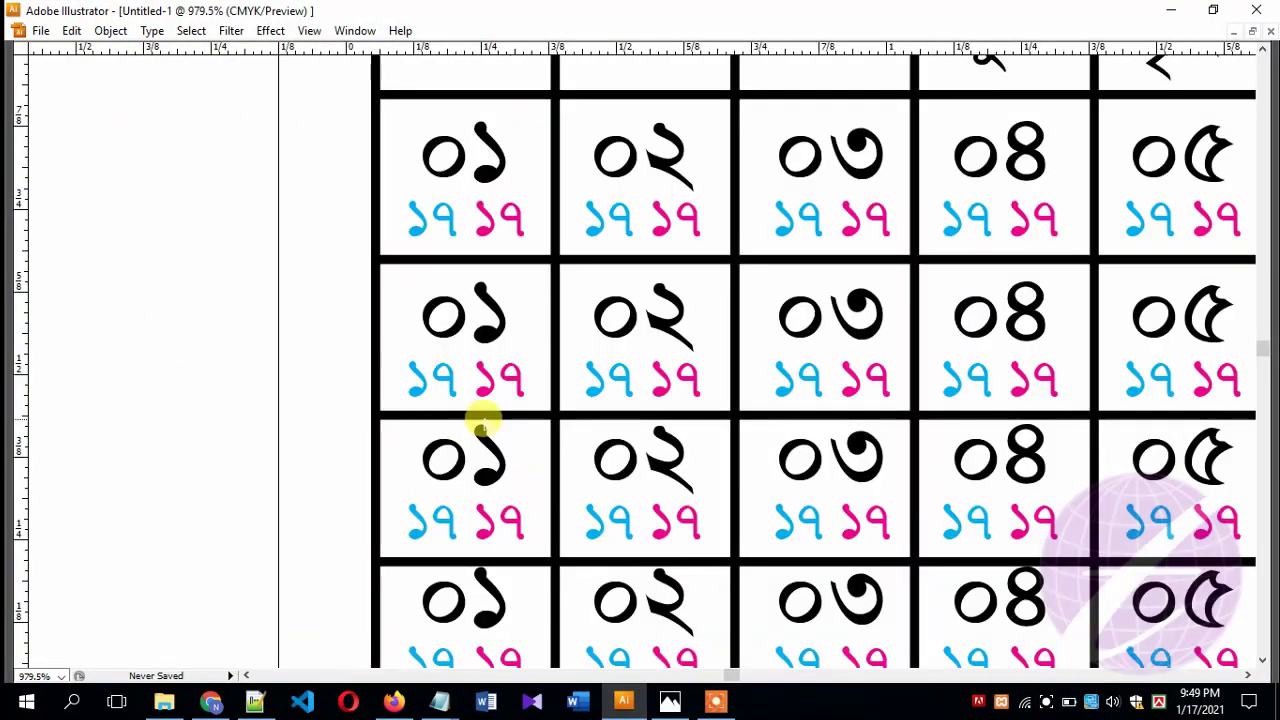
scroll(480, 420, up, 1)
scroll(706, 457, down, 2)
scroll(706, 457, right, 5)
scroll(571, 357, up, 2)
scroll(571, 357, left, 1)
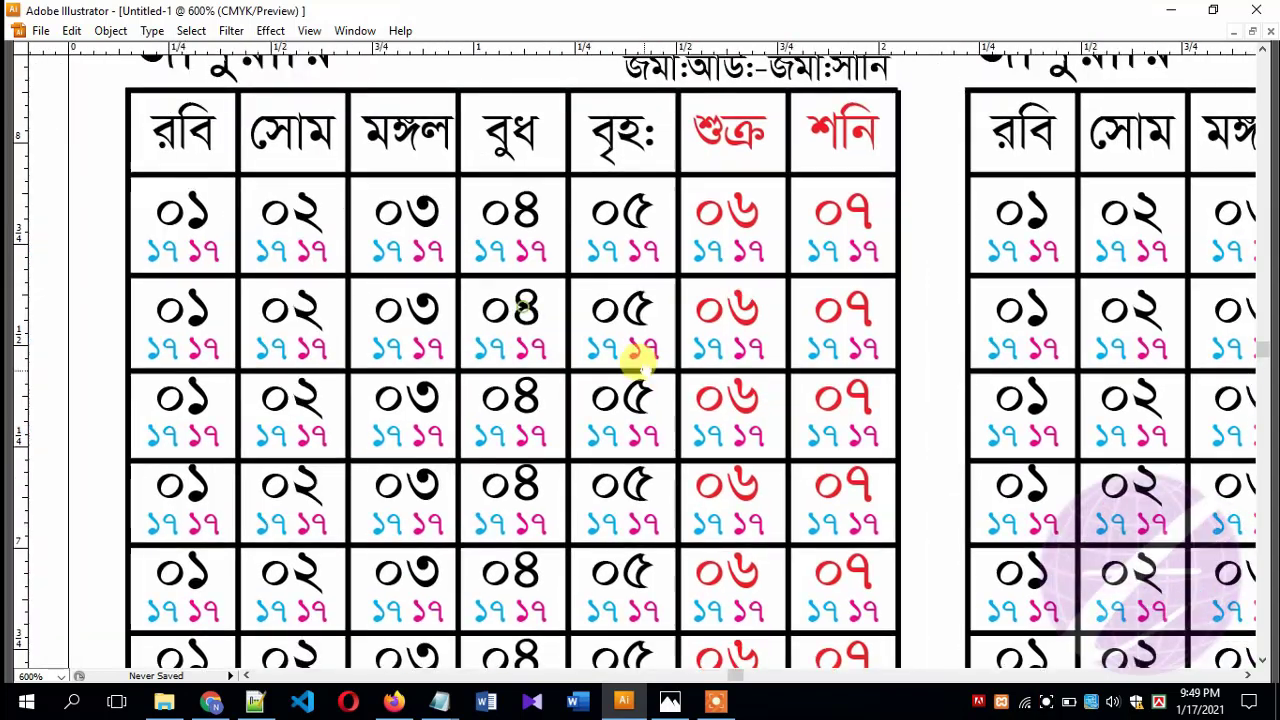
Set up the Rectangle tool with a C0 M100 Y100 K10 red fill and no stroke.
key(Tab)
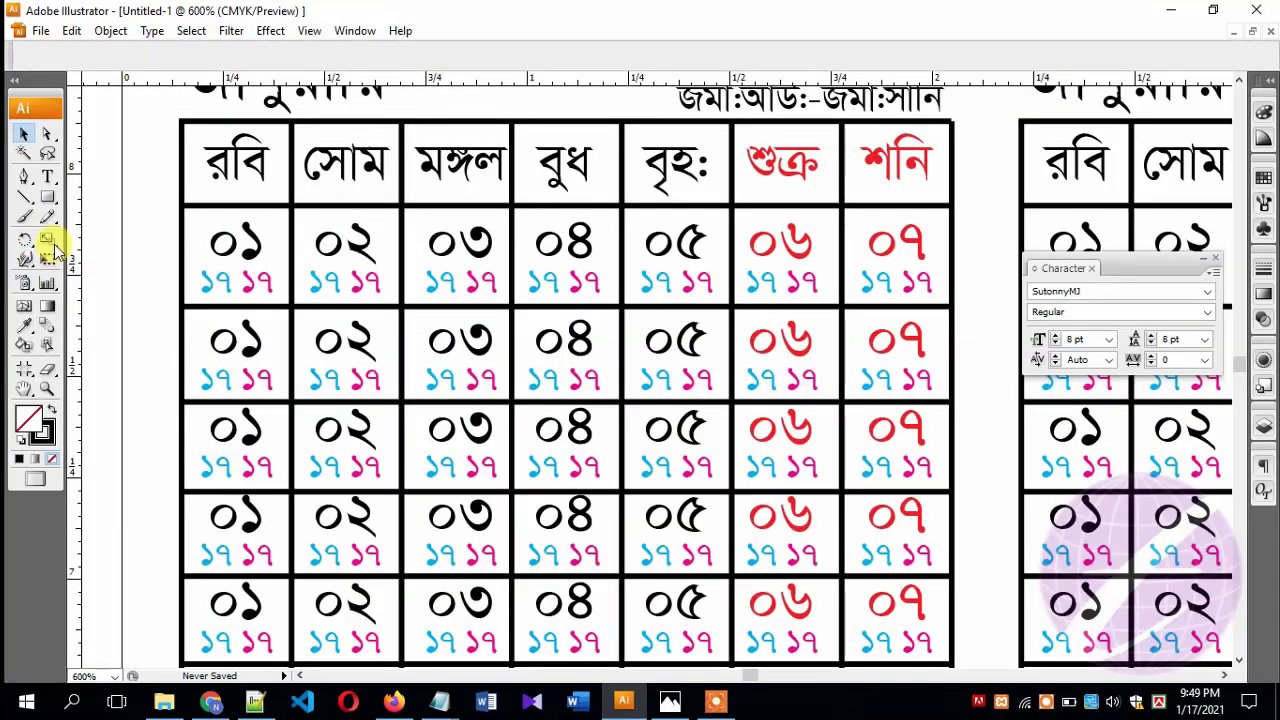
click(48, 197)
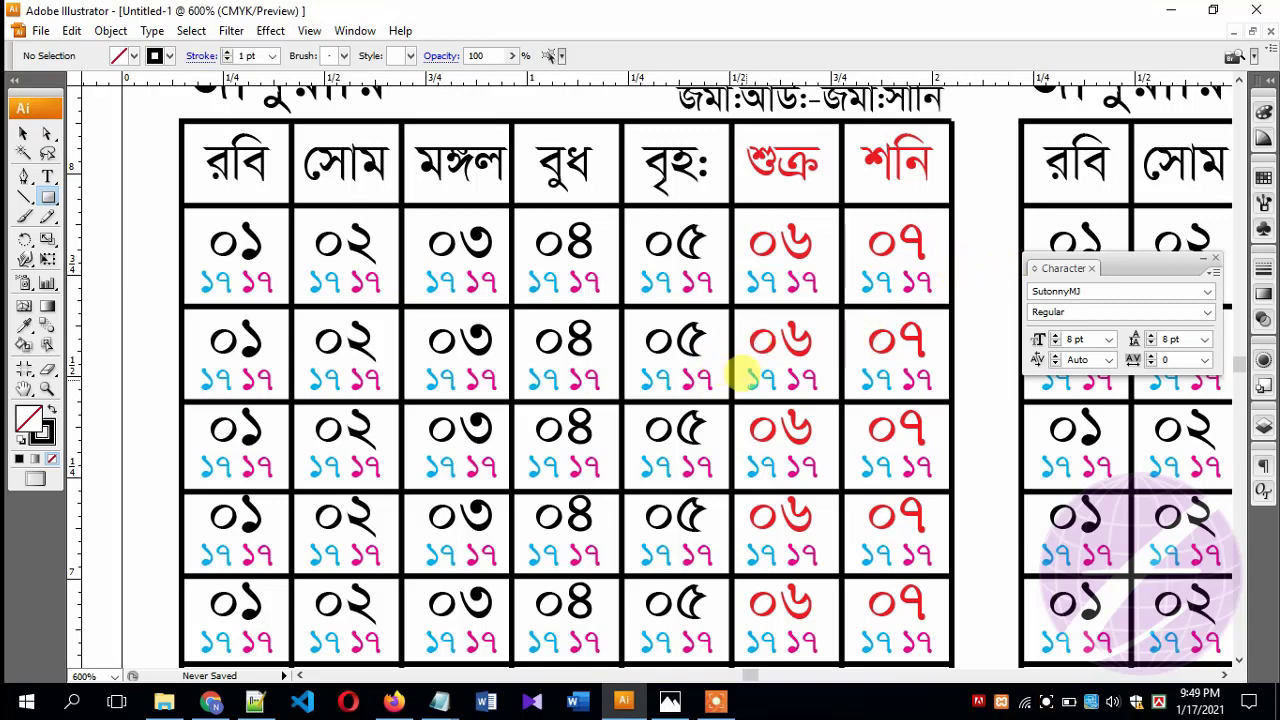
click(1263, 116)
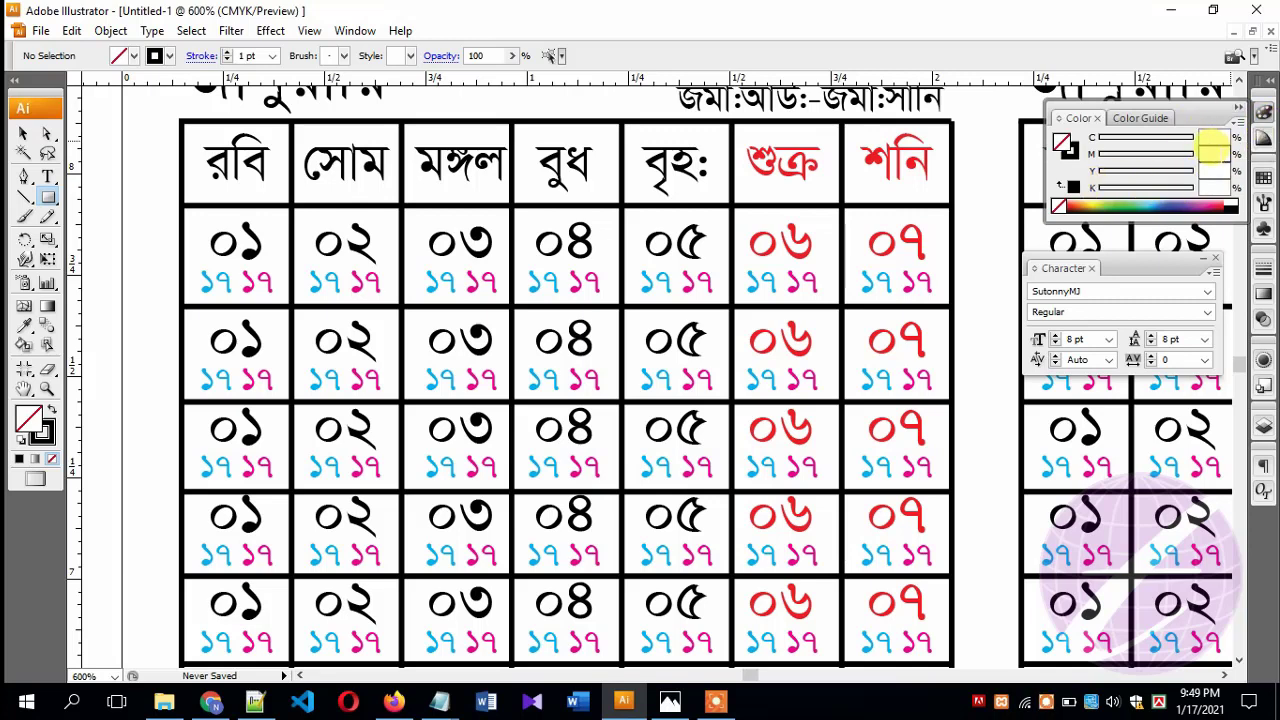
text(100)
key(Tab)
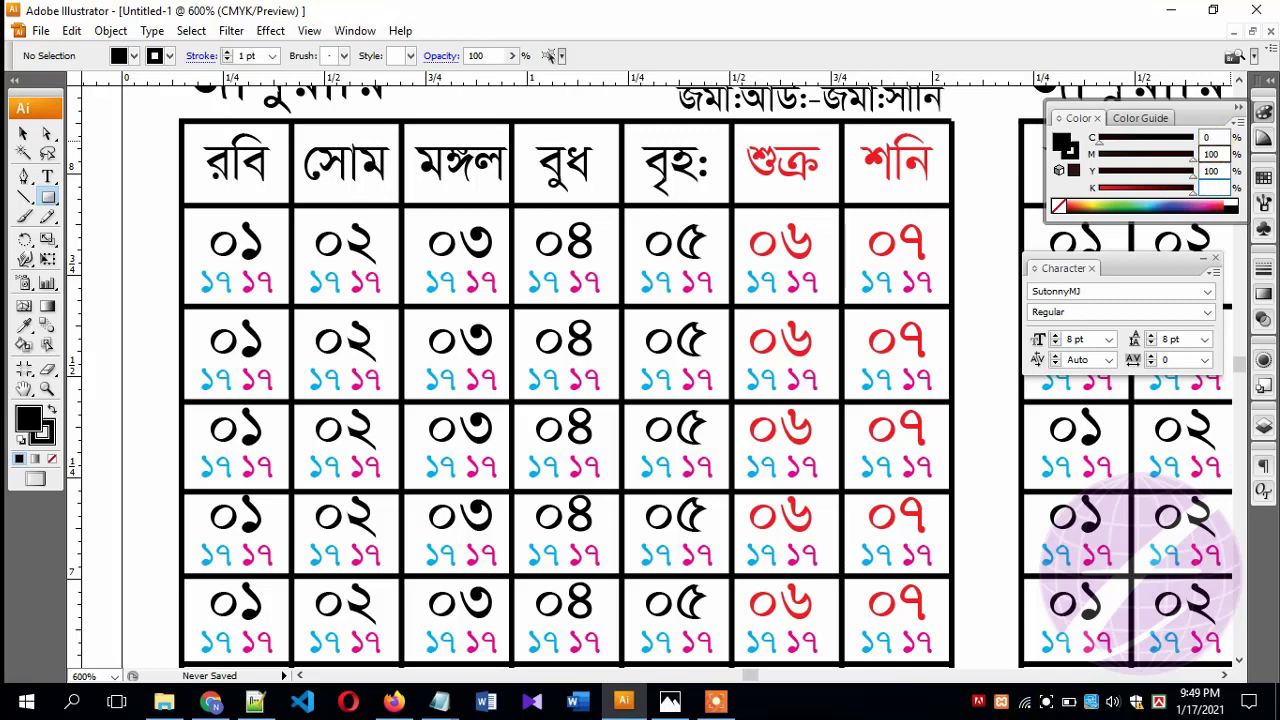
text(10)
key(Return)
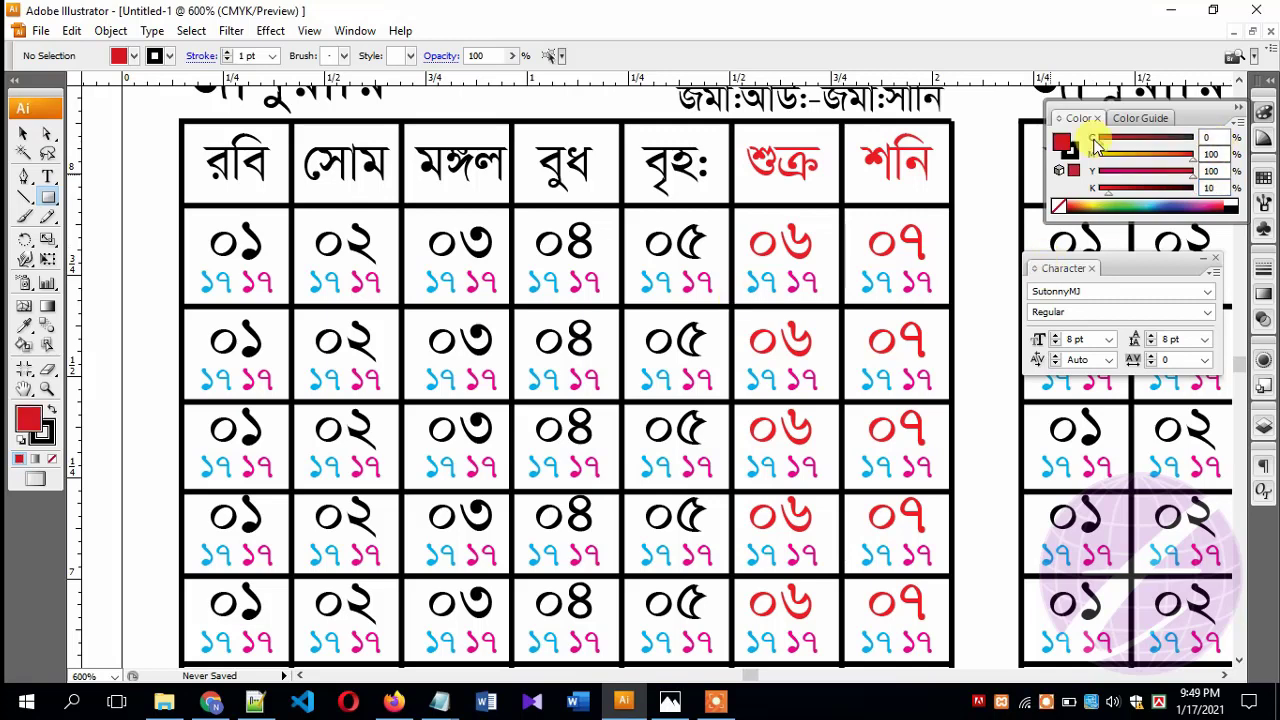
click(1070, 150)
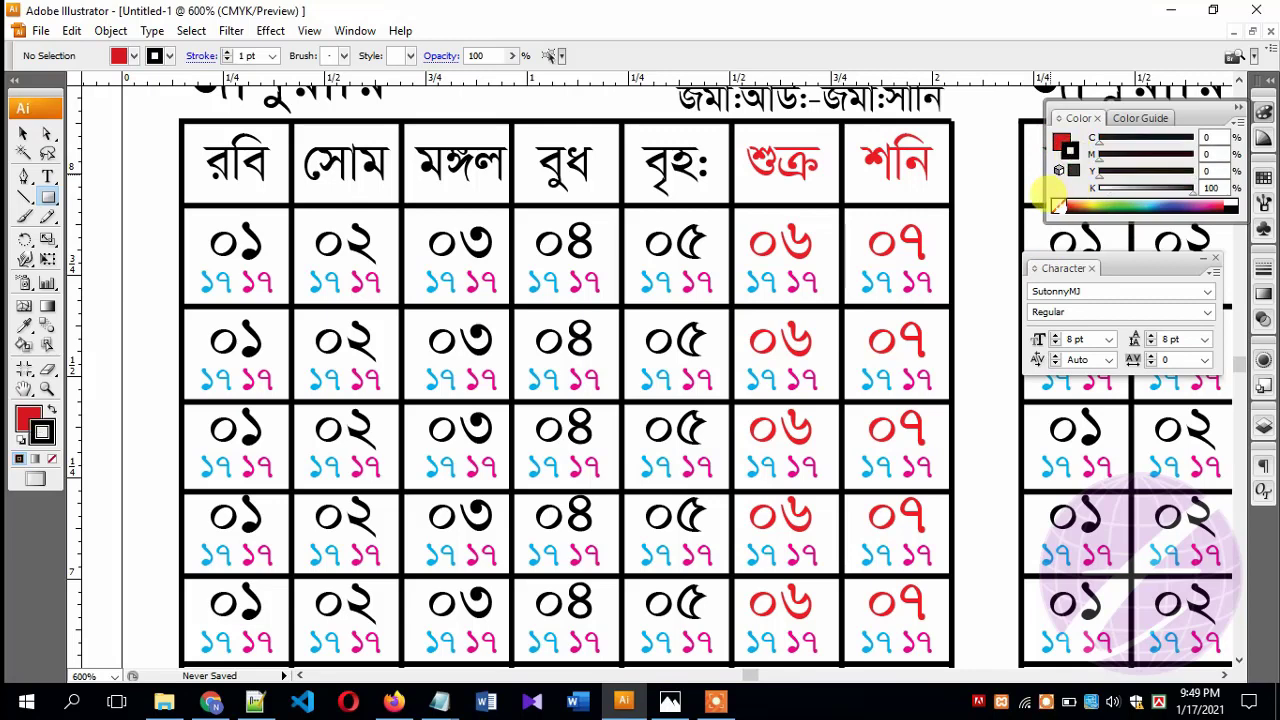
click(1057, 206)
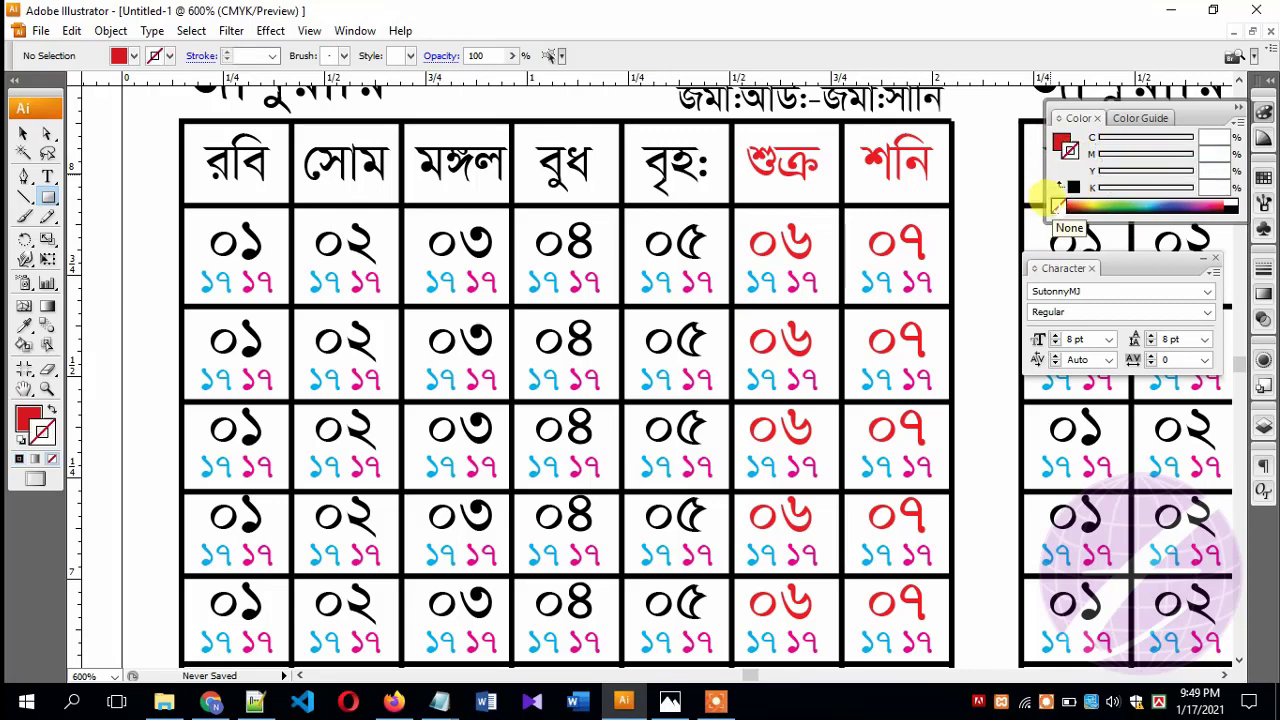
click(1060, 140)
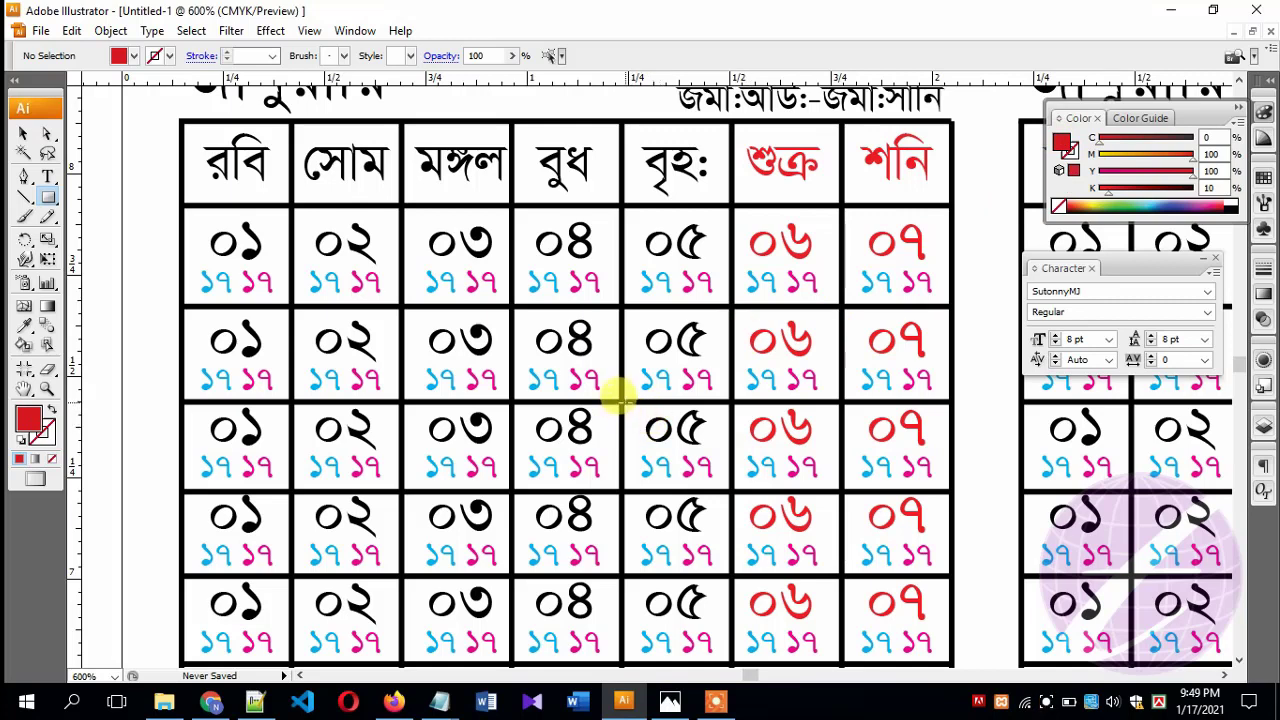
Draw a red box over the third-row ০৫ cell, ungroup the table, and bring the date text to front.
drag(624, 403, 733, 490)
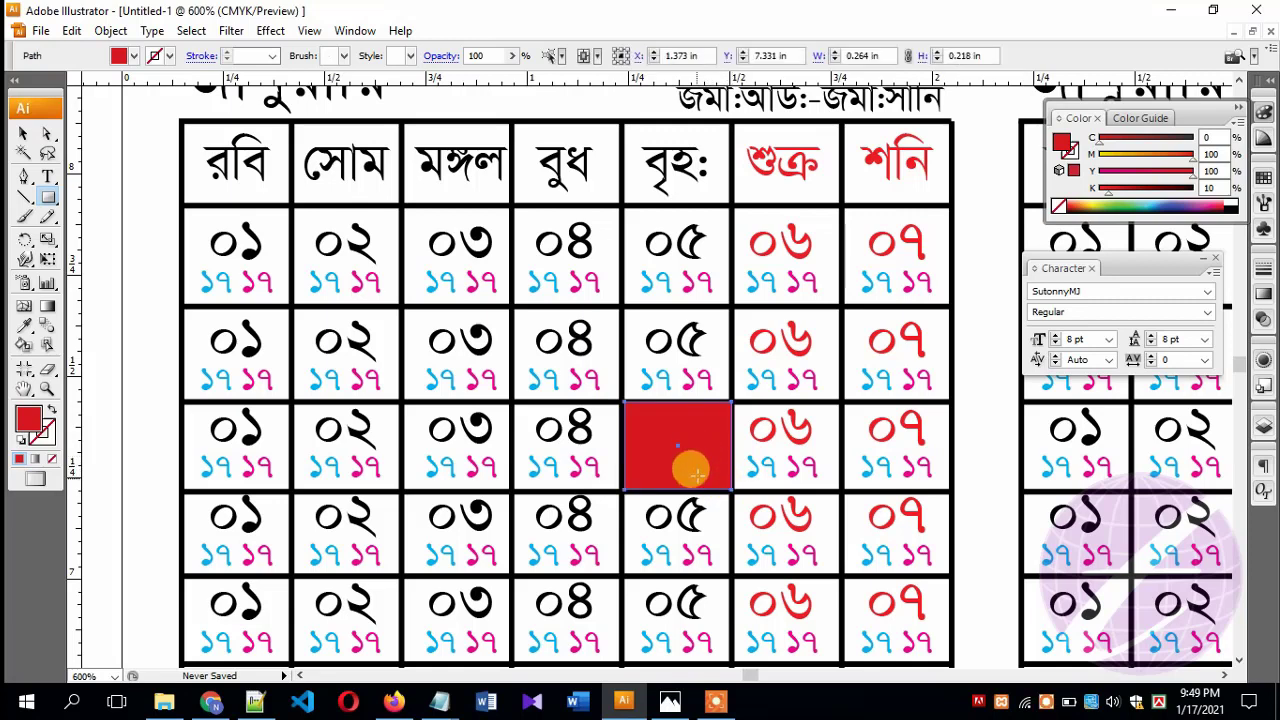
click(23, 133)
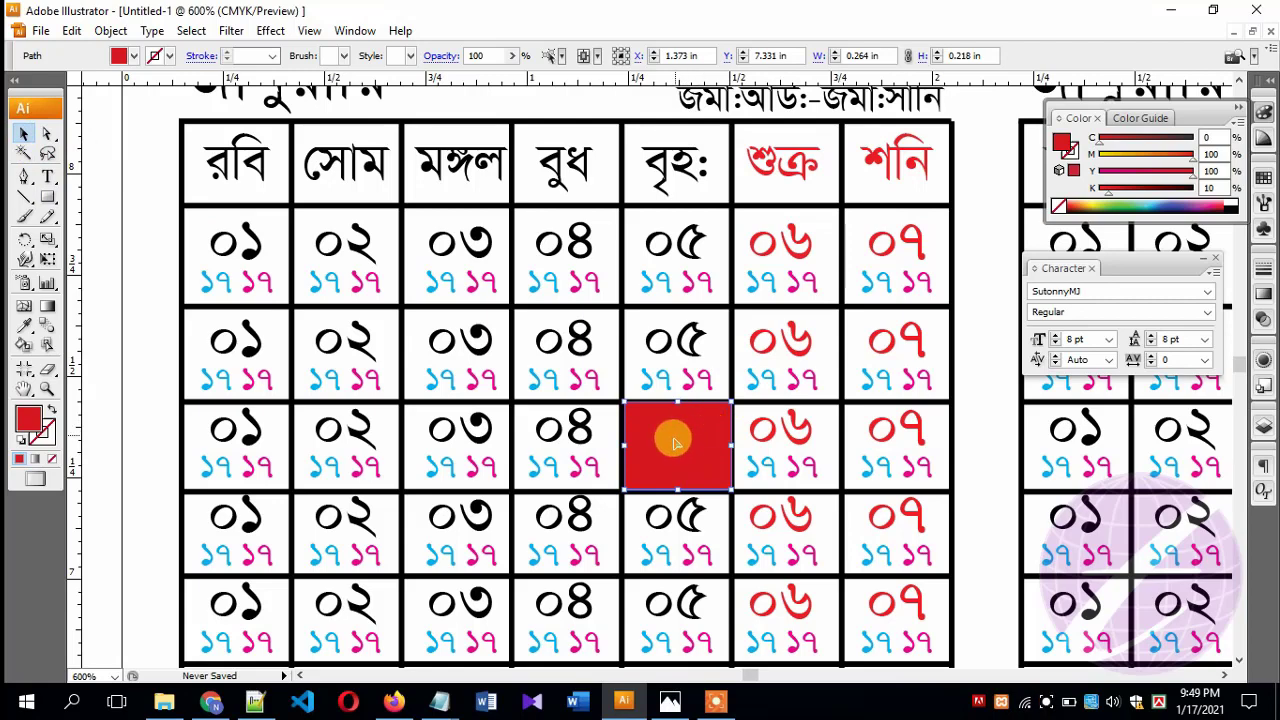
click(760, 430)
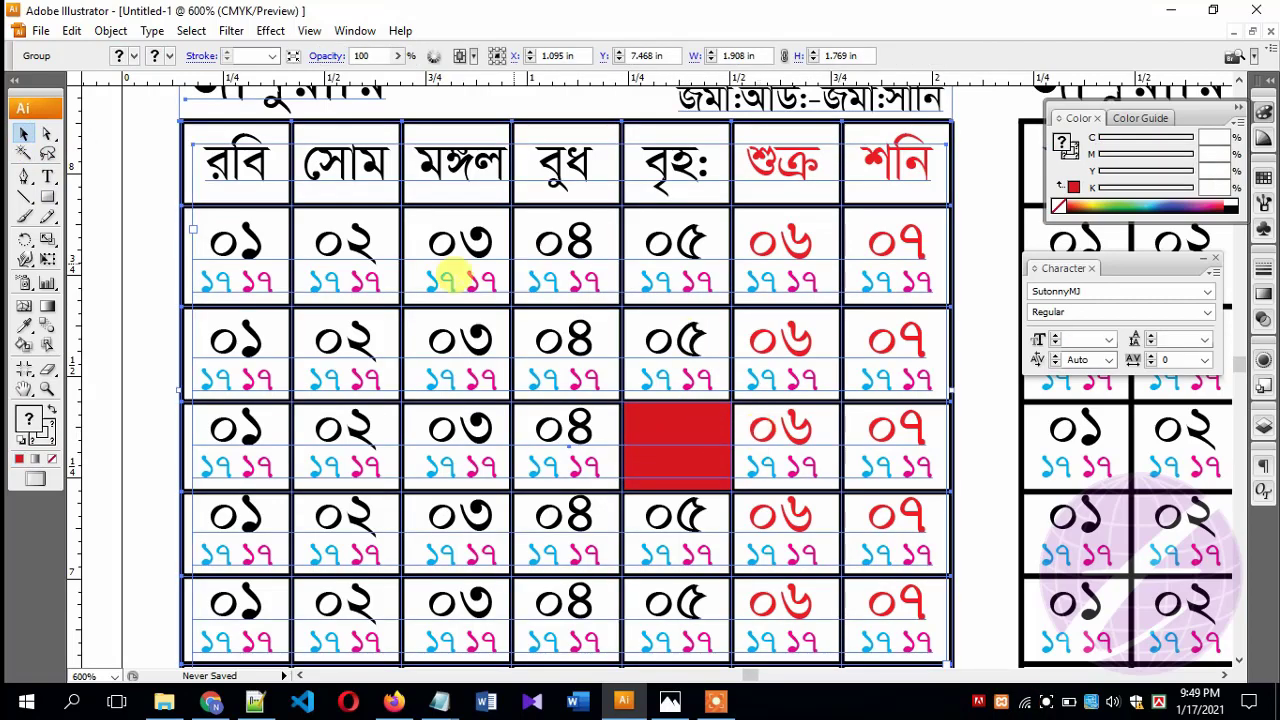
click(108, 31)
click(154, 116)
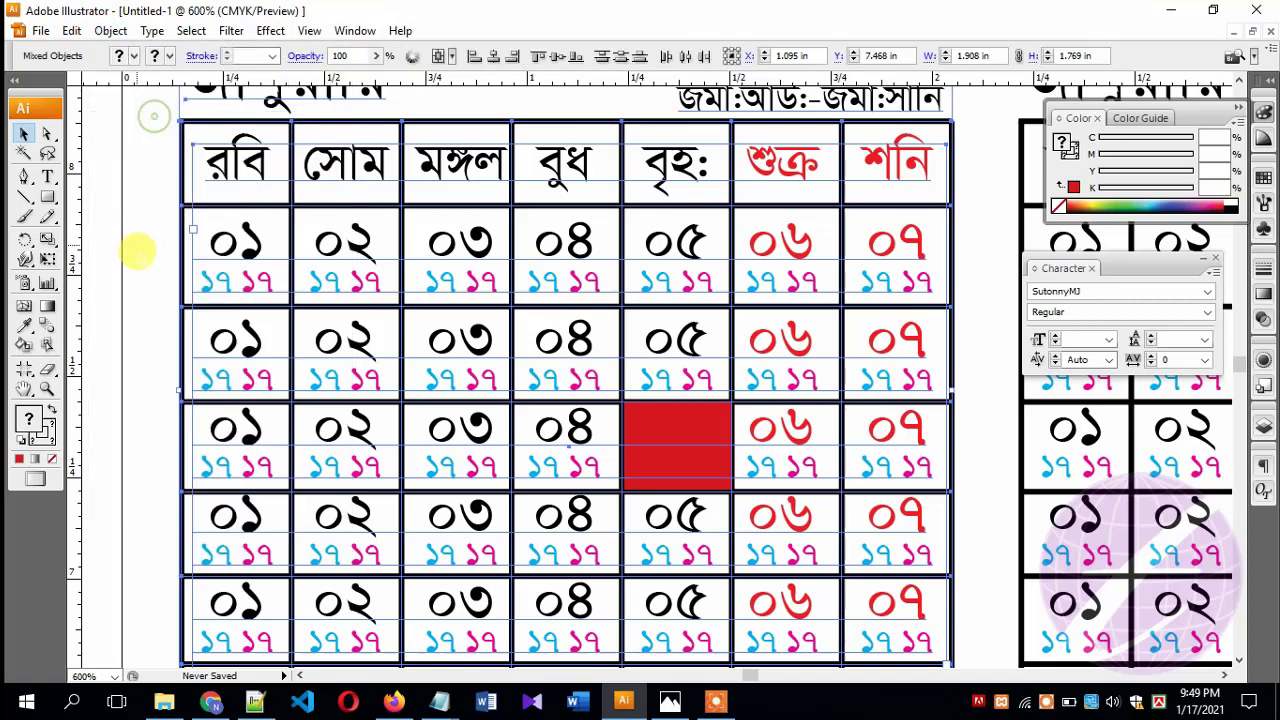
click(797, 430)
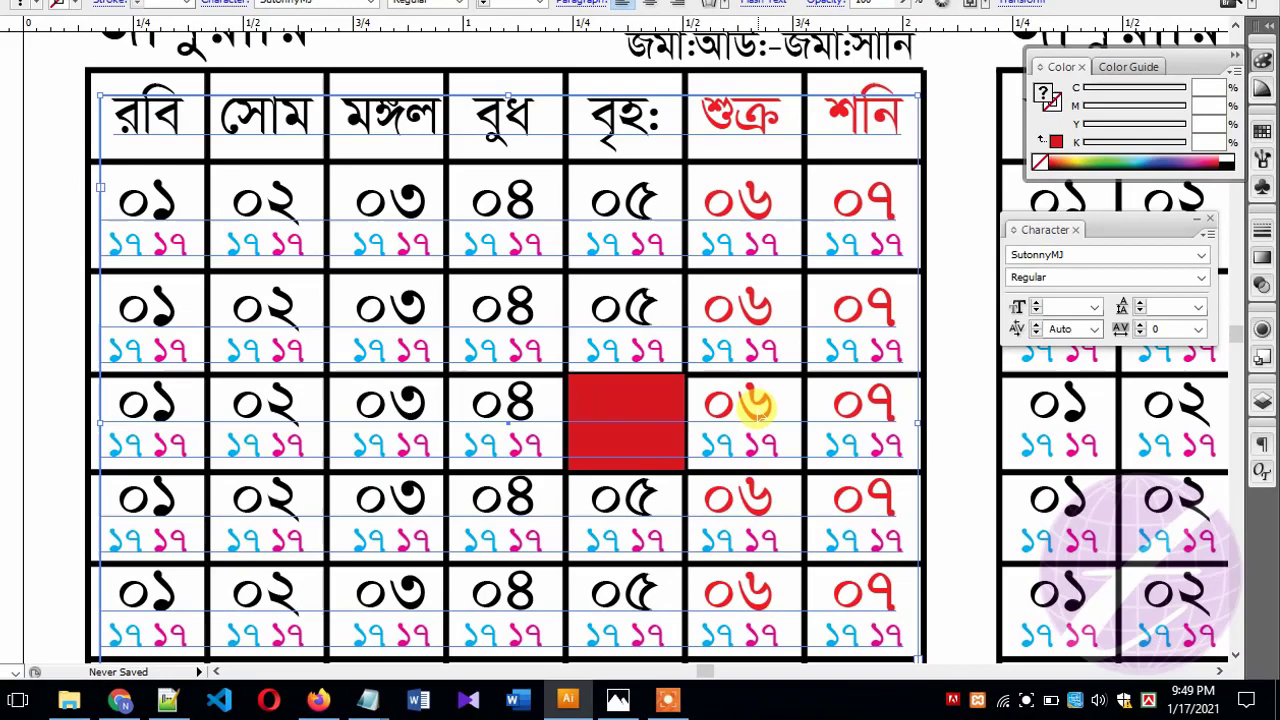
right_click(797, 430)
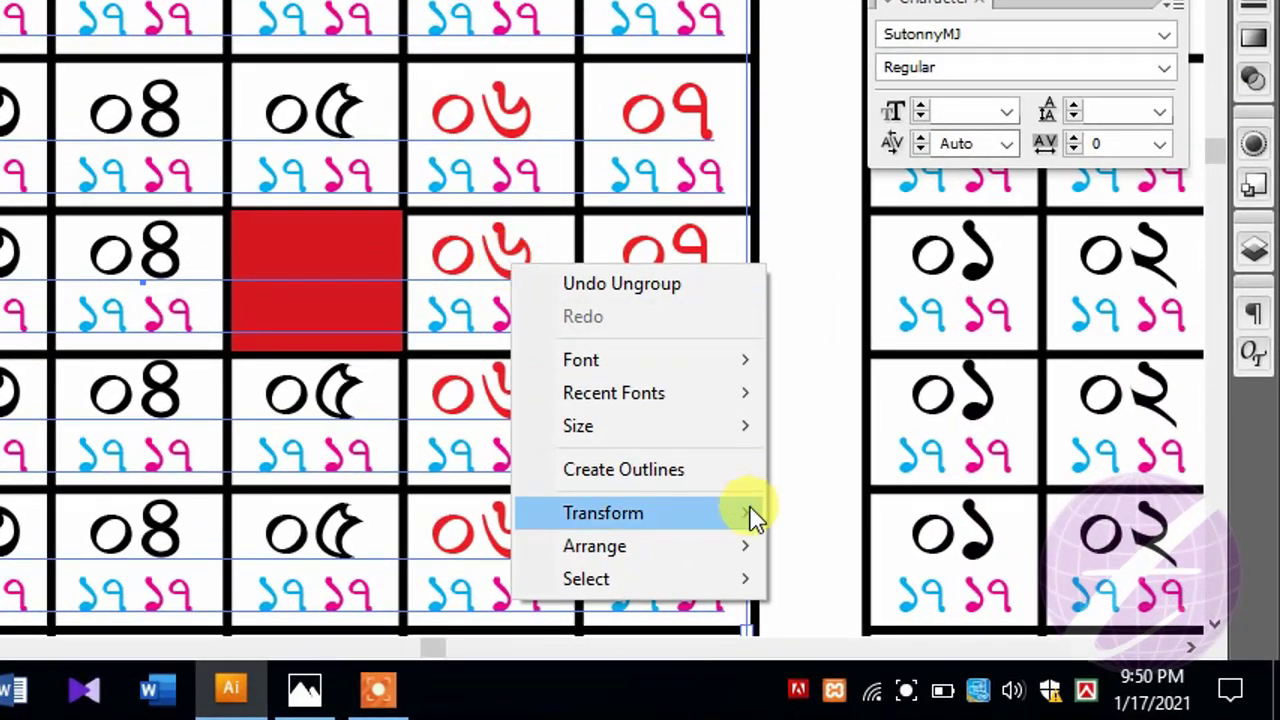
mouse_move(594, 546)
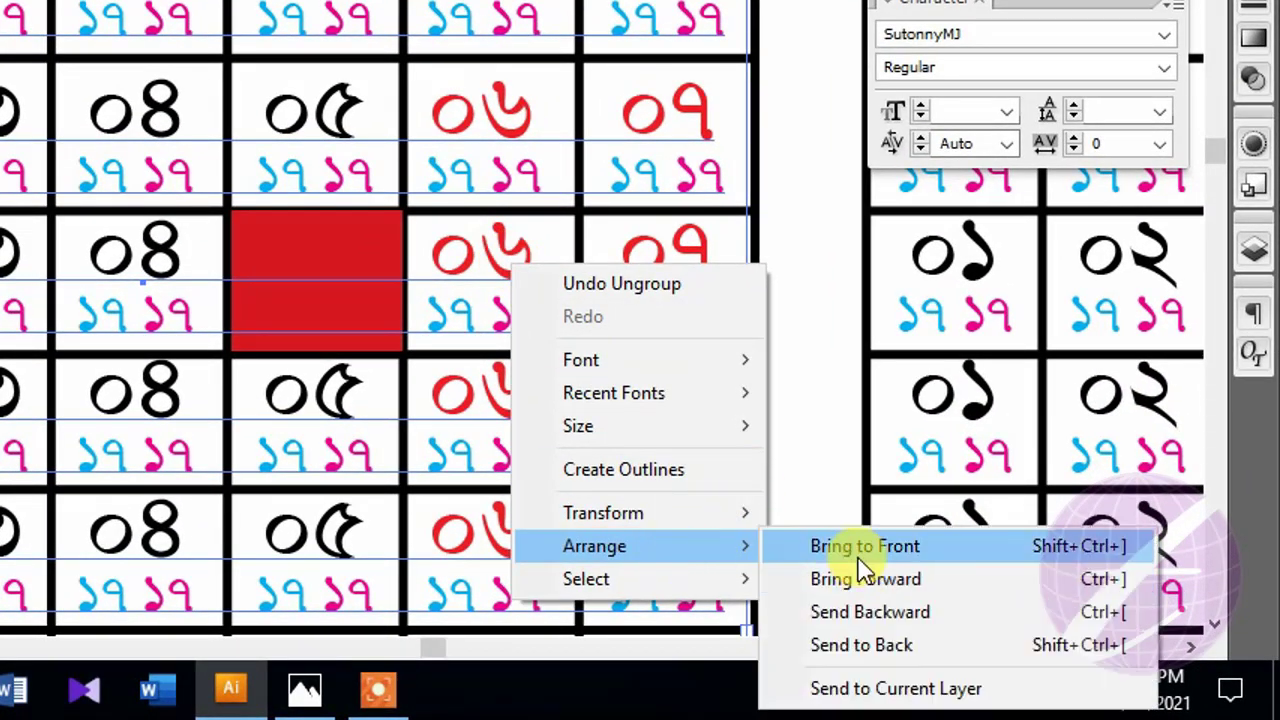
click(862, 556)
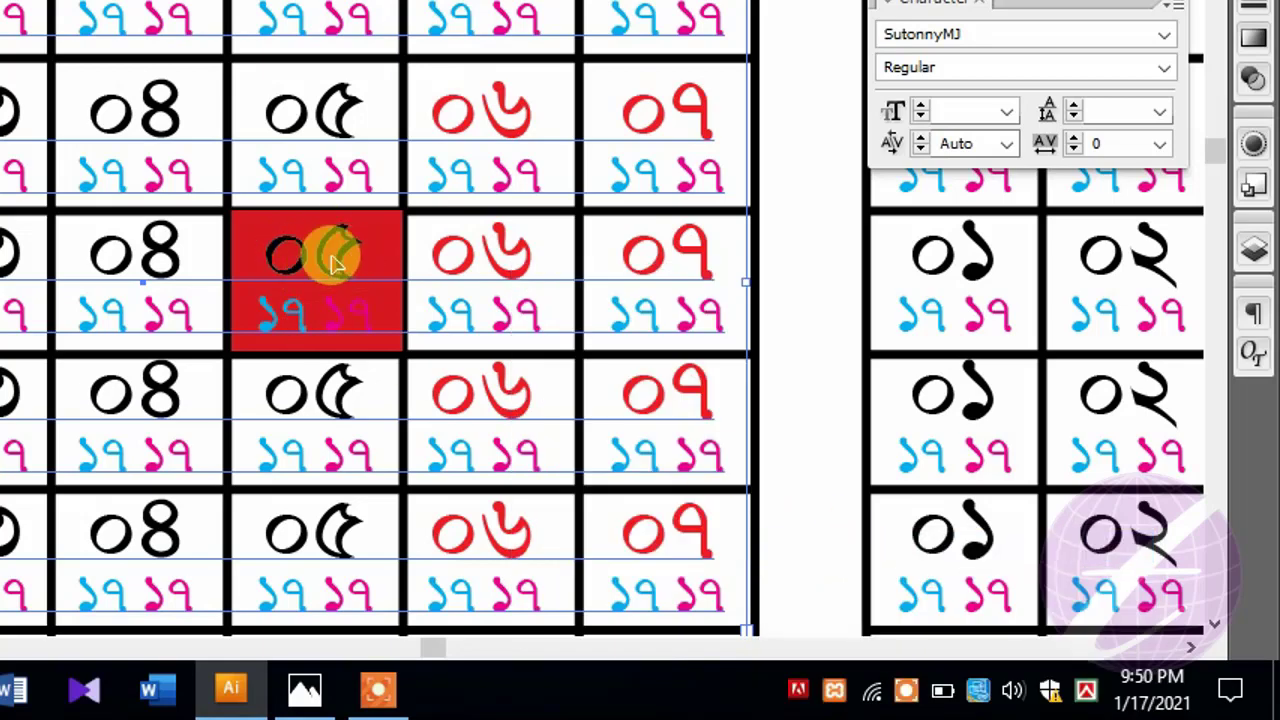
Turn the ০৫ date and the ১৭ ১৭ numbers in the red cell white.
double_click(340, 246)
scroll(343, 240, up, 3)
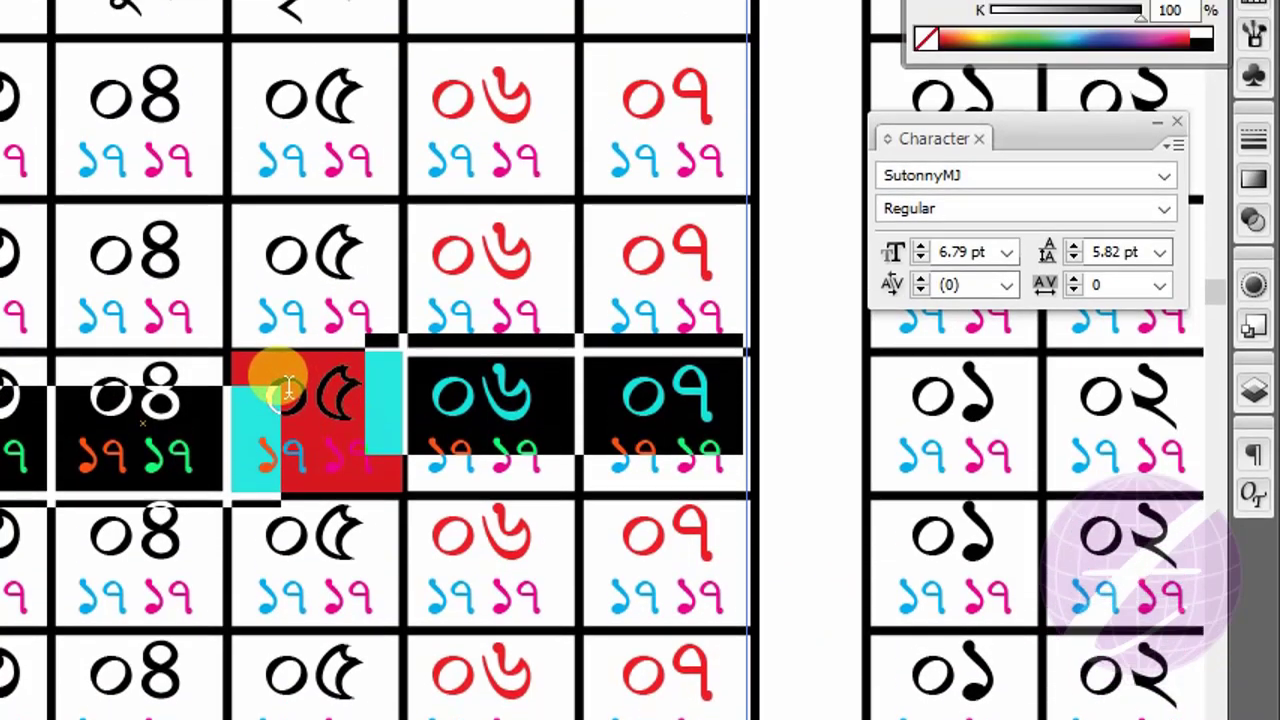
scroll(271, 357, up, 3)
drag(265, 500, 365, 520)
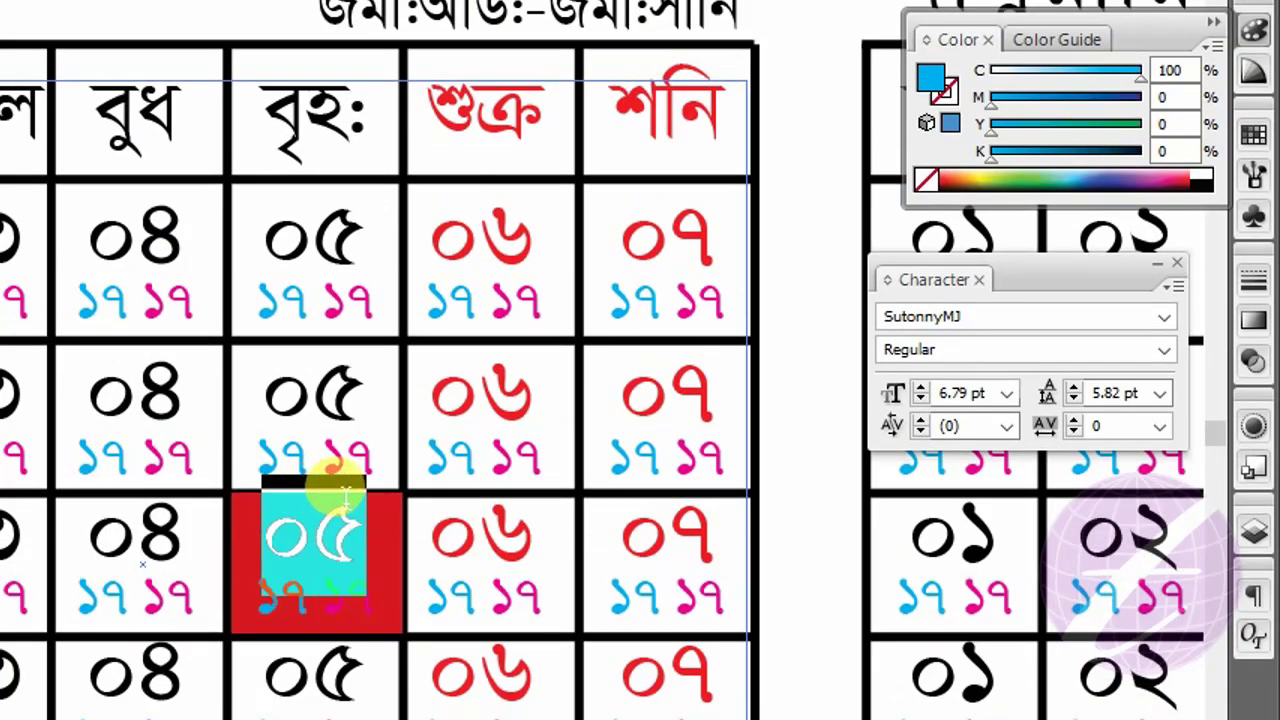
click(1206, 174)
mouse_move(305, 597)
mouse_down()
mouse_move(286, 600)
mouse_move(367, 590)
mouse_move(256, 598)
mouse_up()
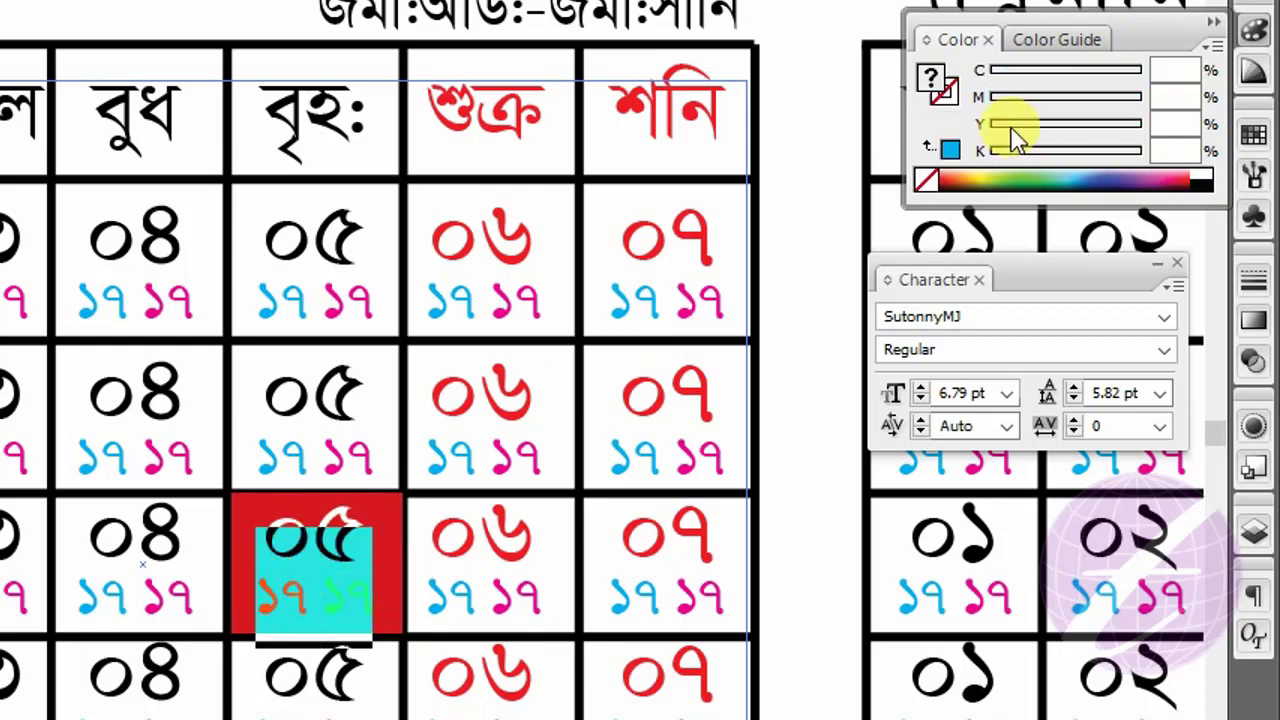
click(1198, 180)
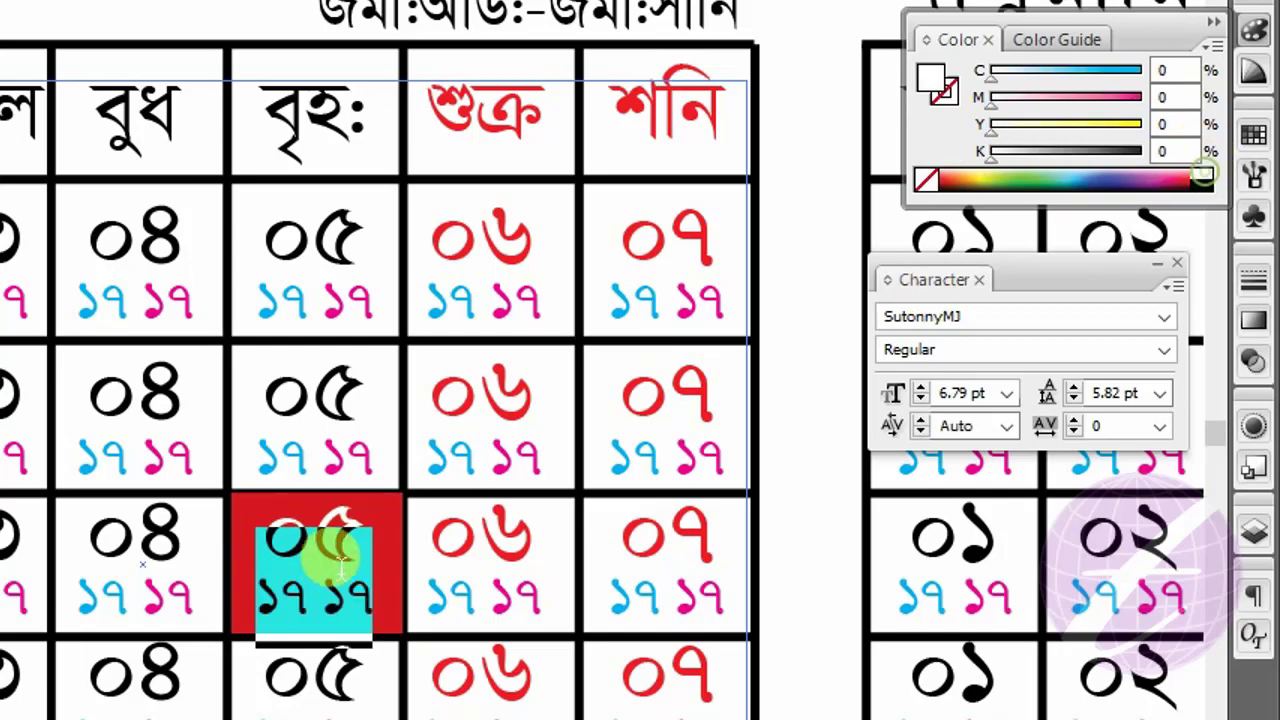
click(345, 566)
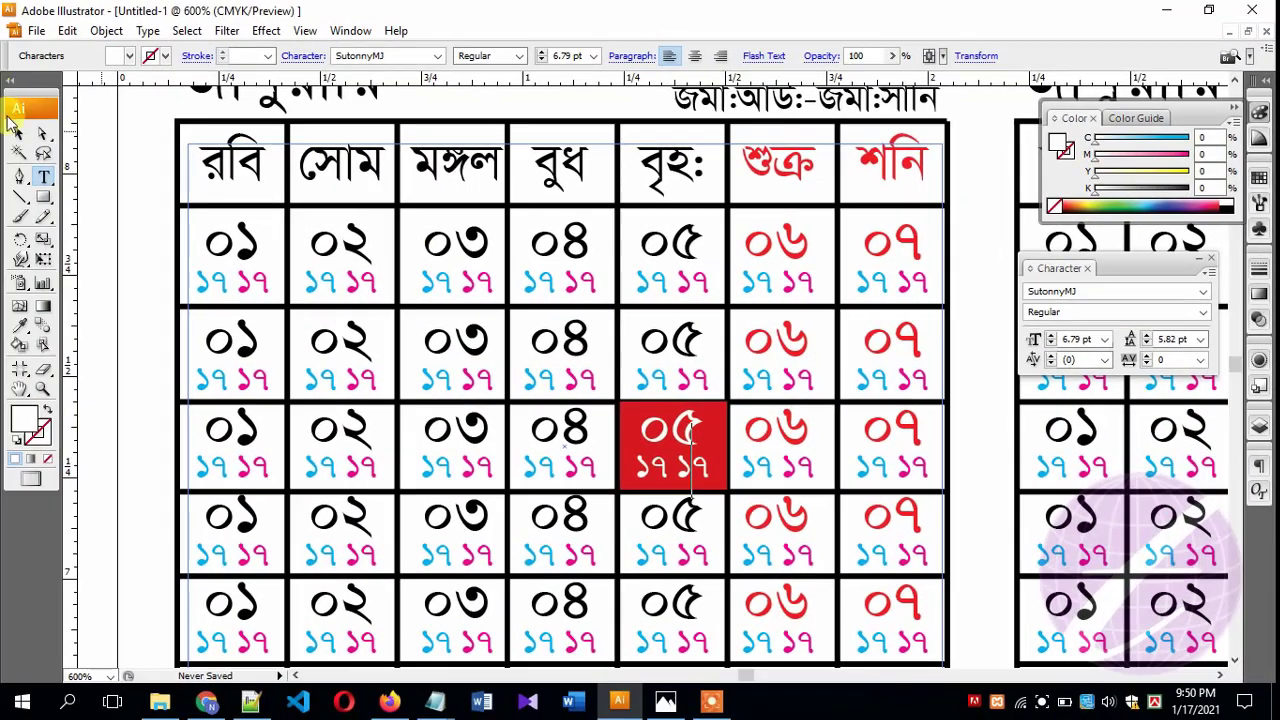
click(19, 133)
key(ctrl+a)
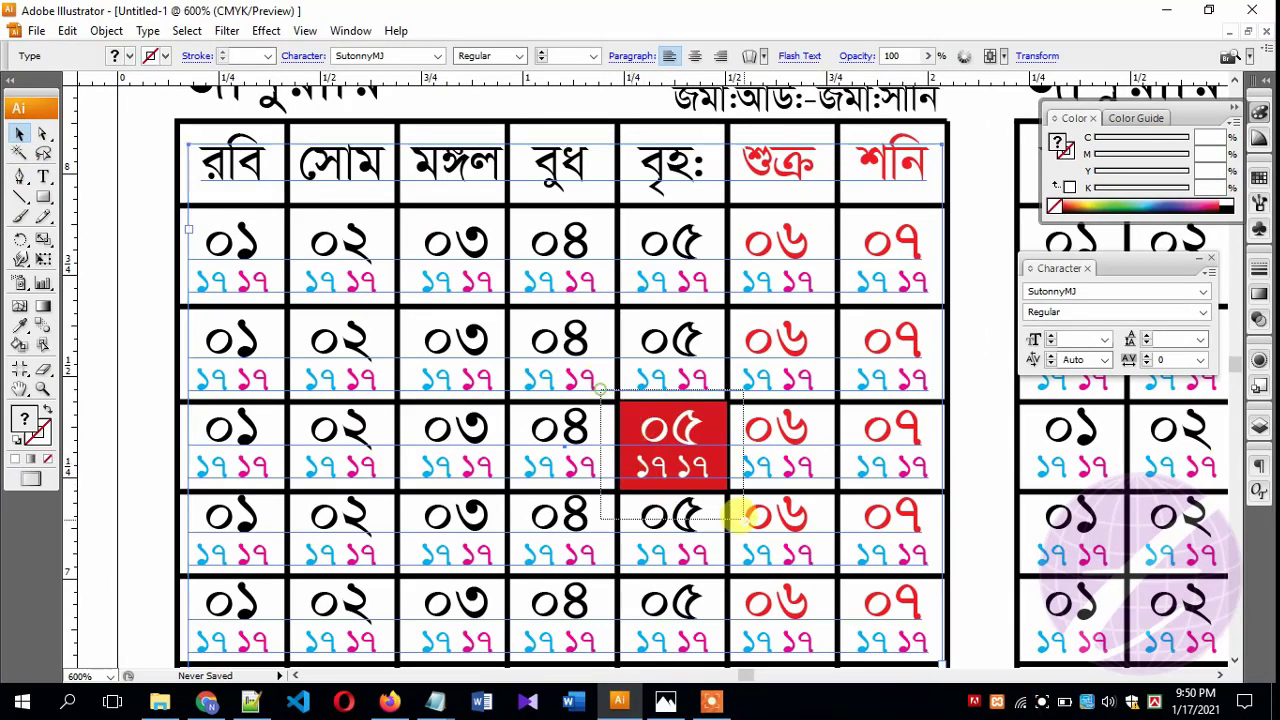
Adjust the red box's top edge to the grid line so it fills the cell at 0.21 in tall.
drag(600, 385, 748, 520)
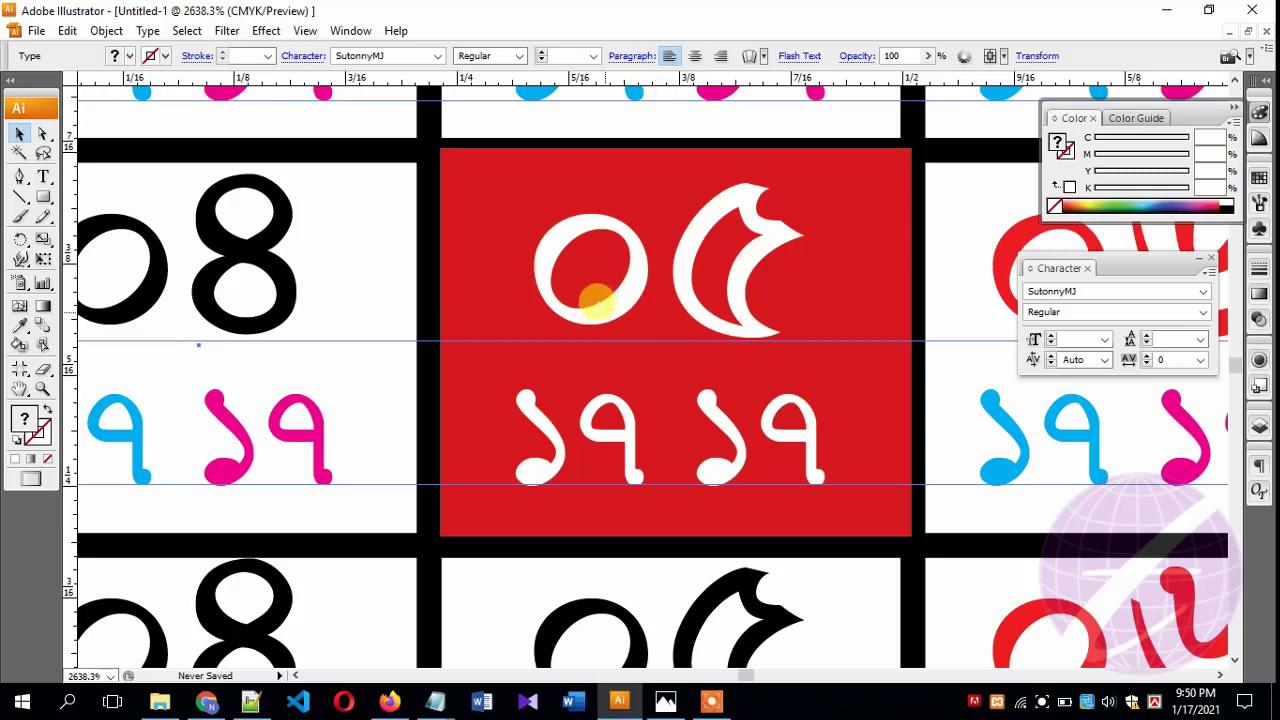
scroll(551, 300, up, 1)
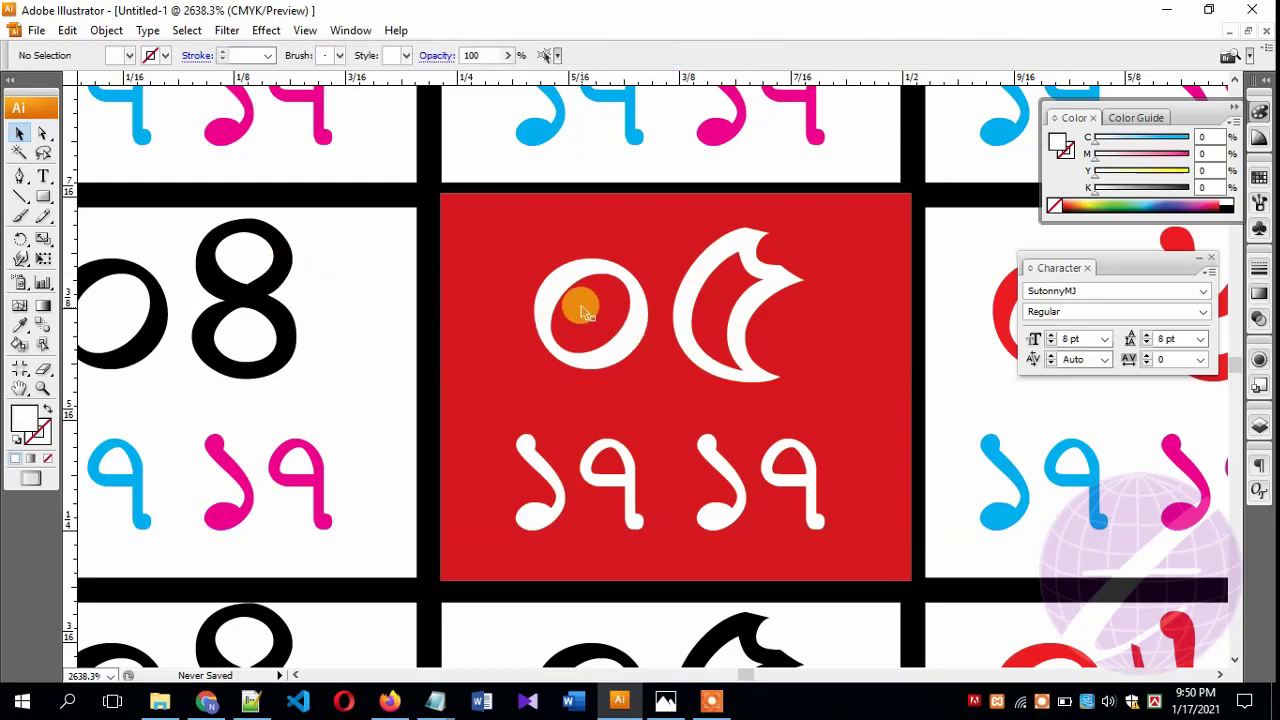
click(484, 238)
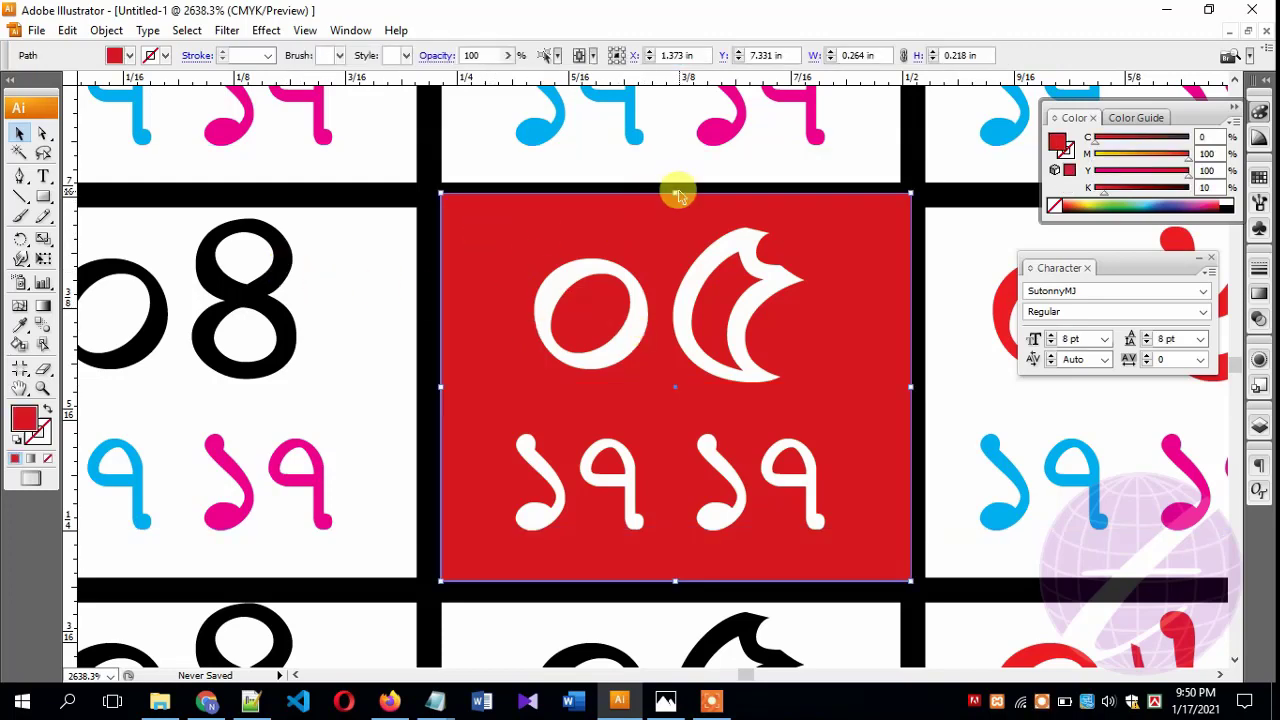
drag(676, 190, 676, 210)
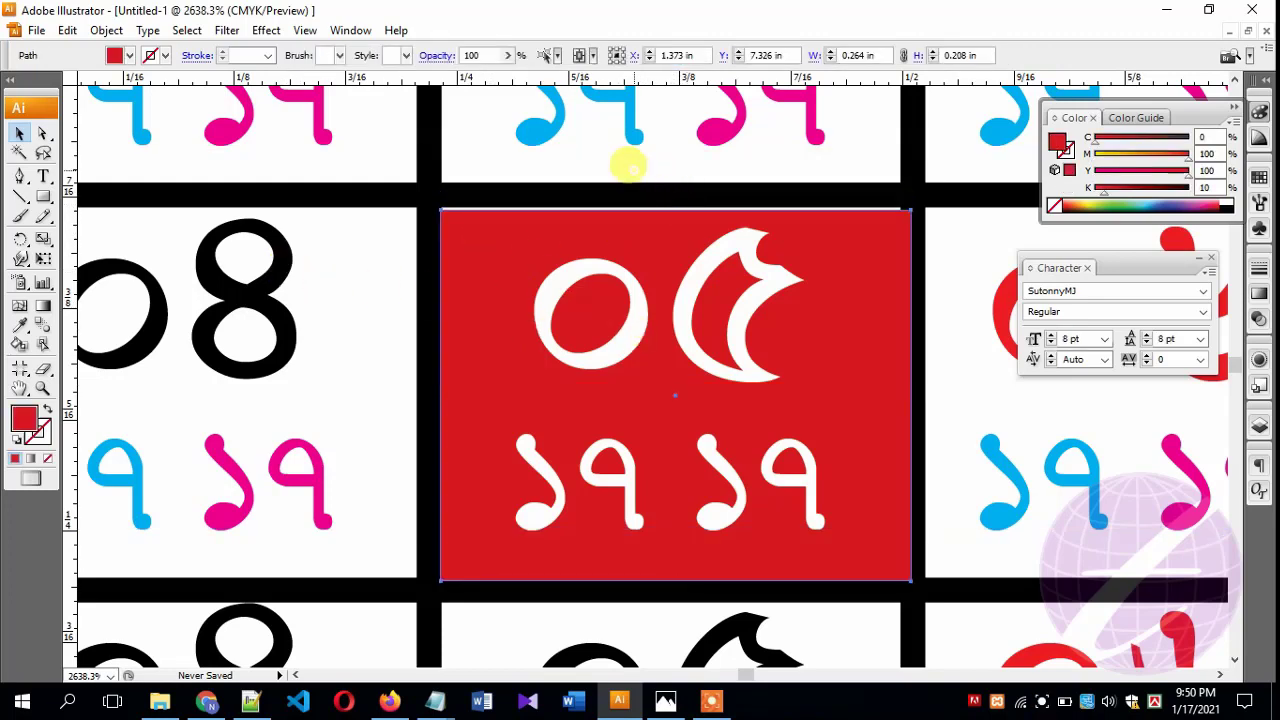
scroll(640, 185, up, 3)
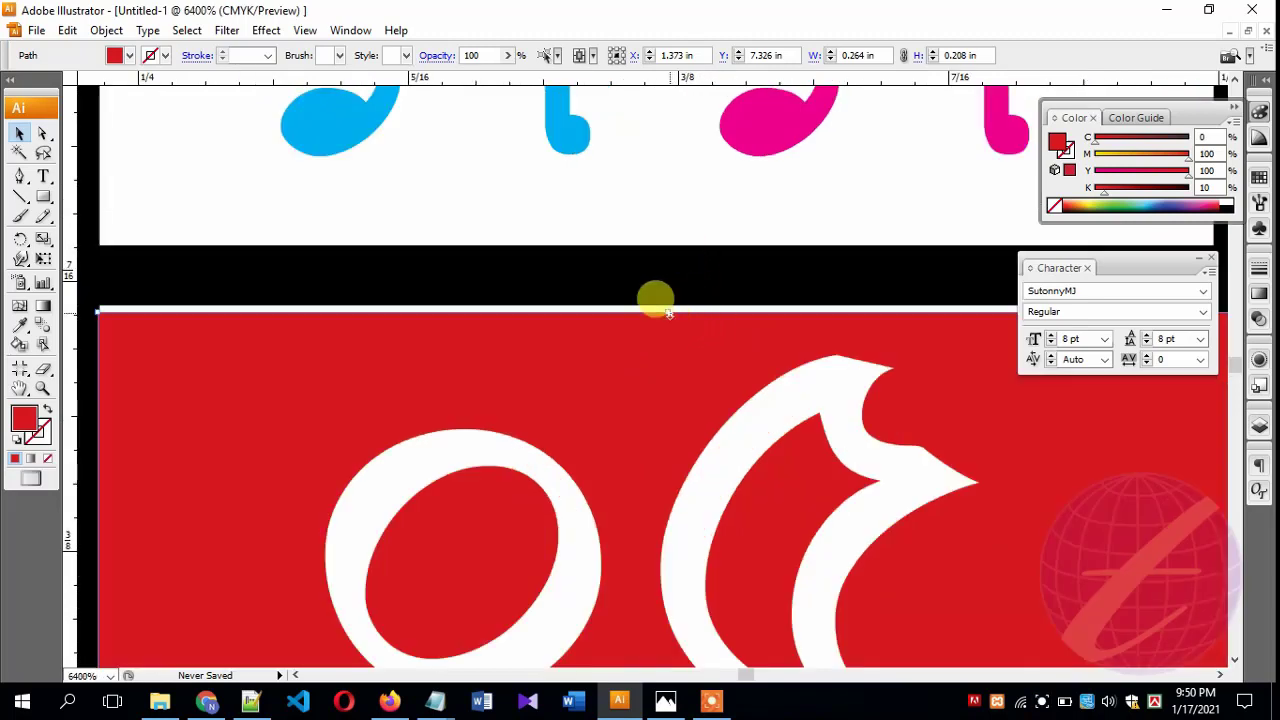
mouse_move(669, 313)
mouse_down()
mouse_move(684, 302)
mouse_move(663, 289)
mouse_up()
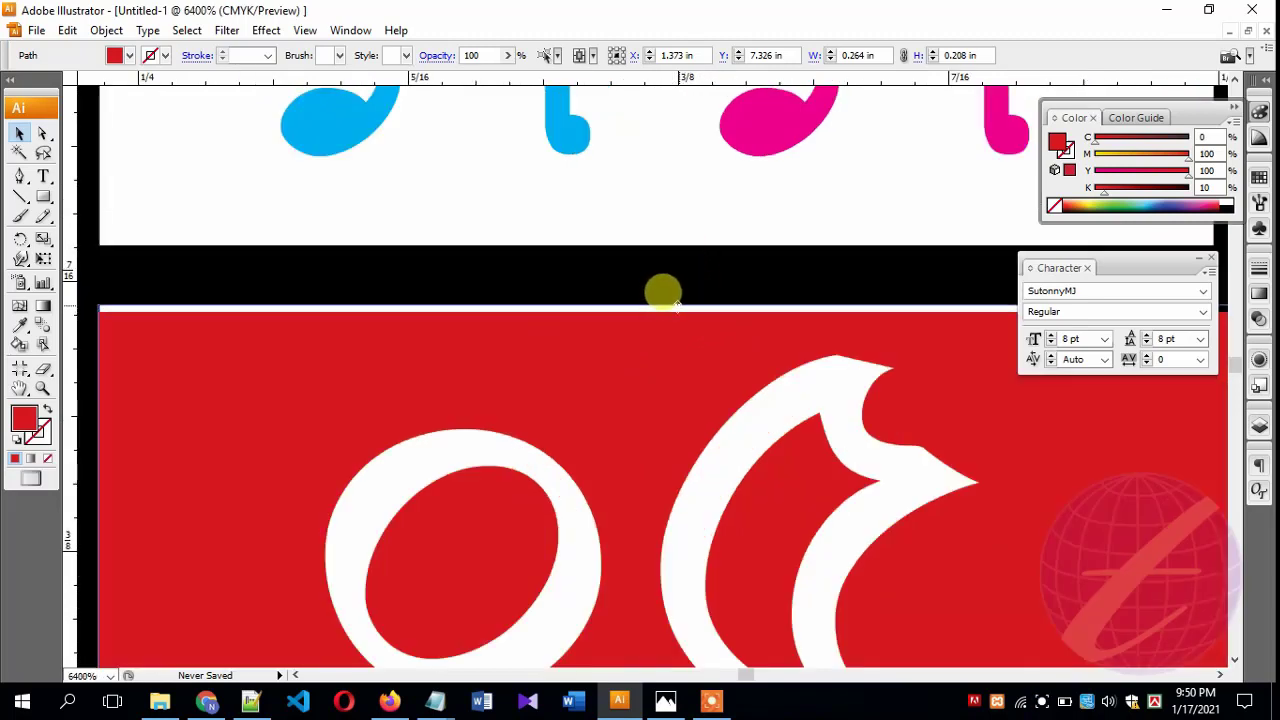
scroll(300, 434, down, 5)
scroll(440, 460, left, 5)
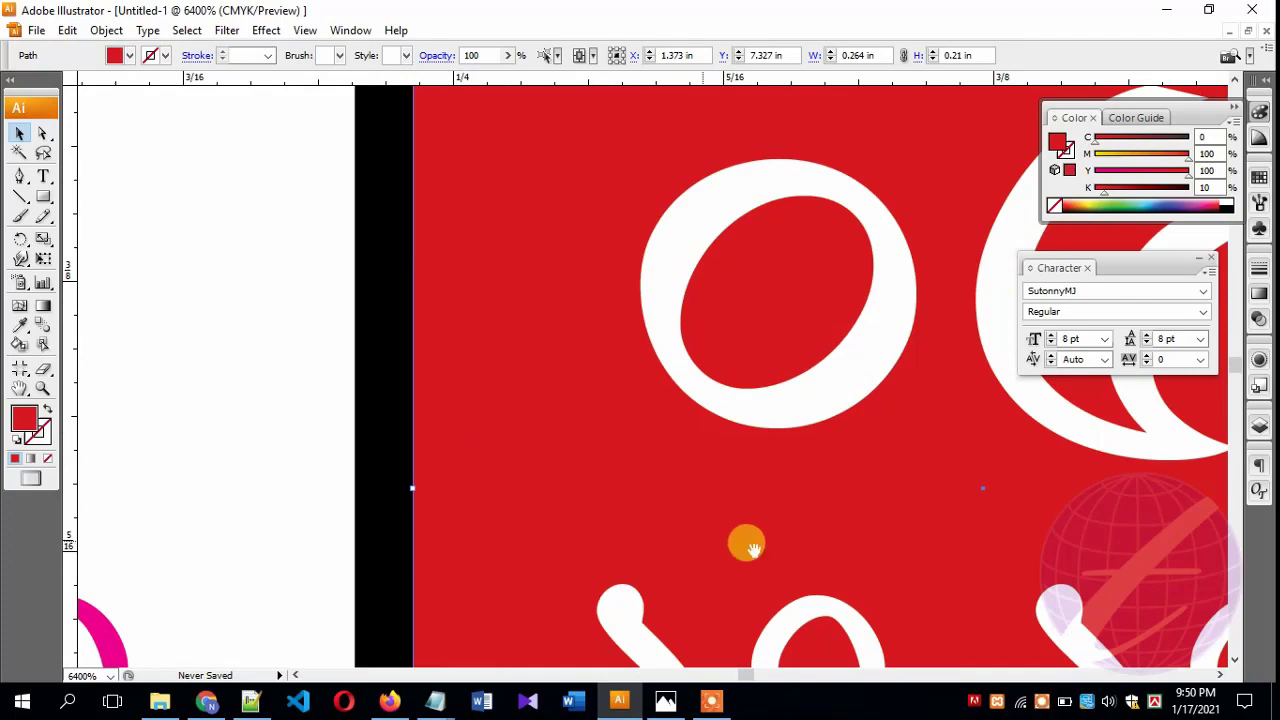
scroll(650, 480, down, 9)
scroll(600, 440, right, 4)
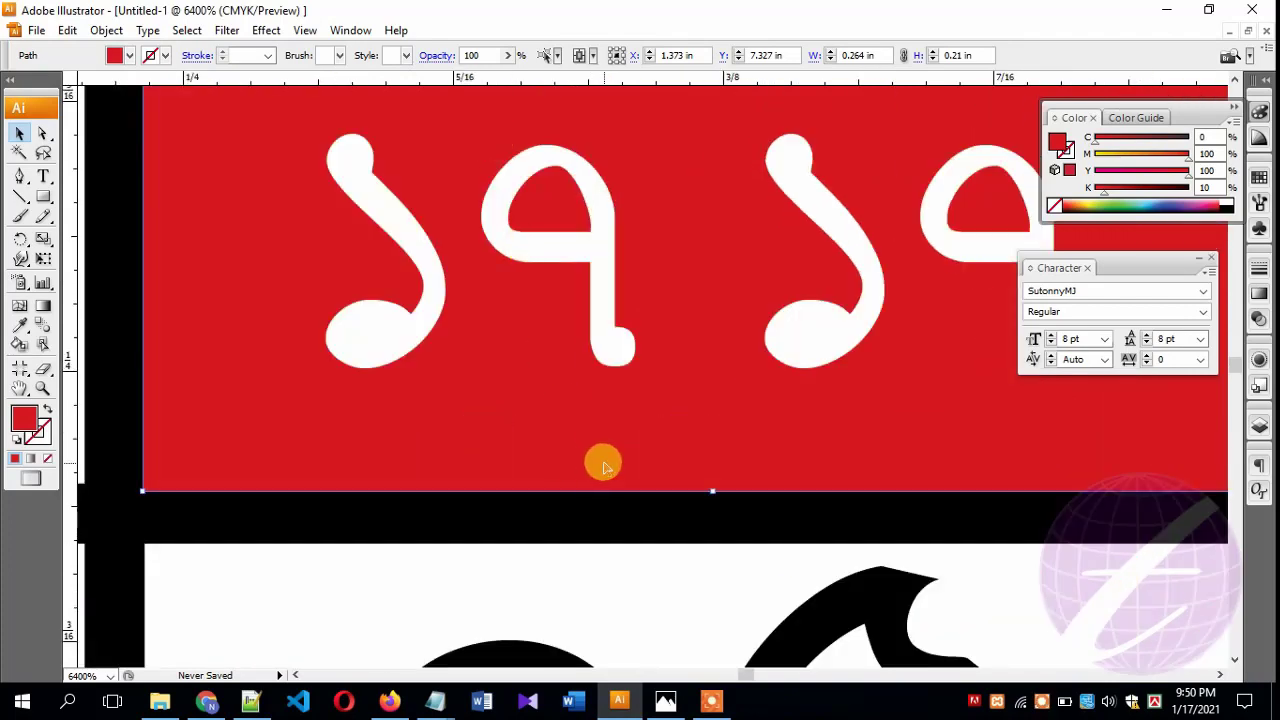
key(ctrl+1)
click(166, 302)
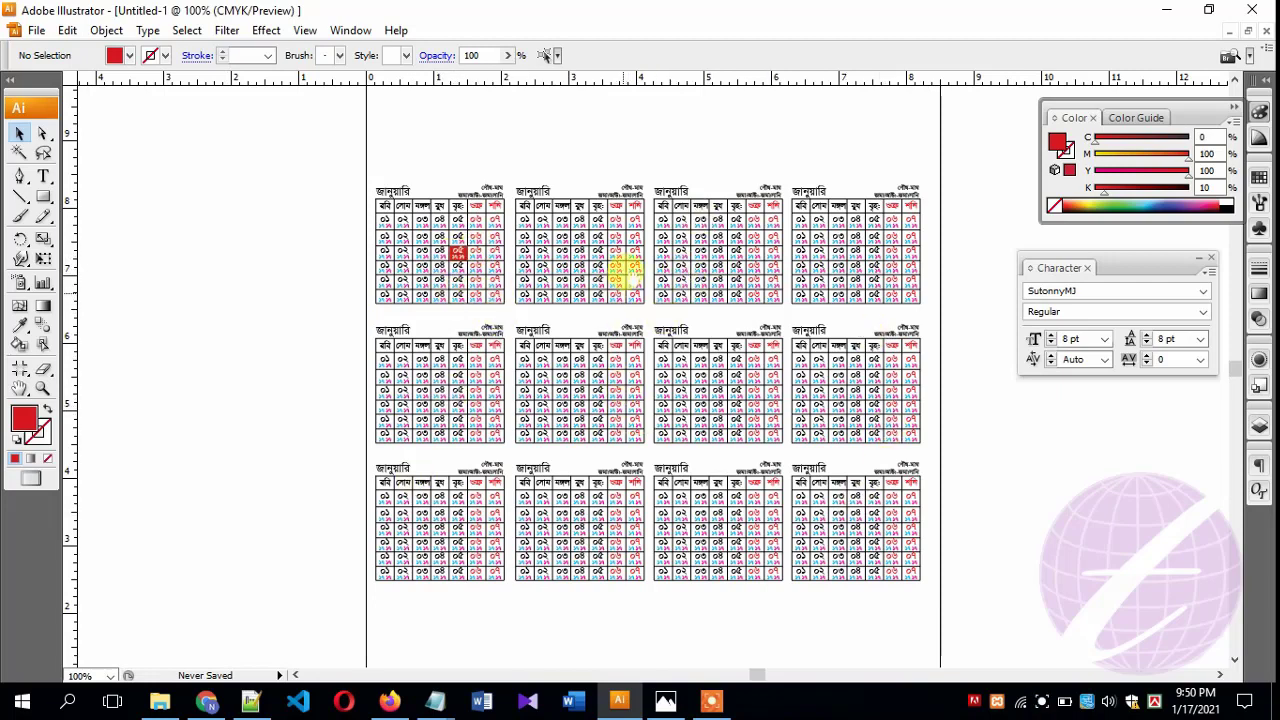
Draw a wide 8.285 × 1.174 in rectangle across the blank top of the page.
scroll(600, 290, up, 3)
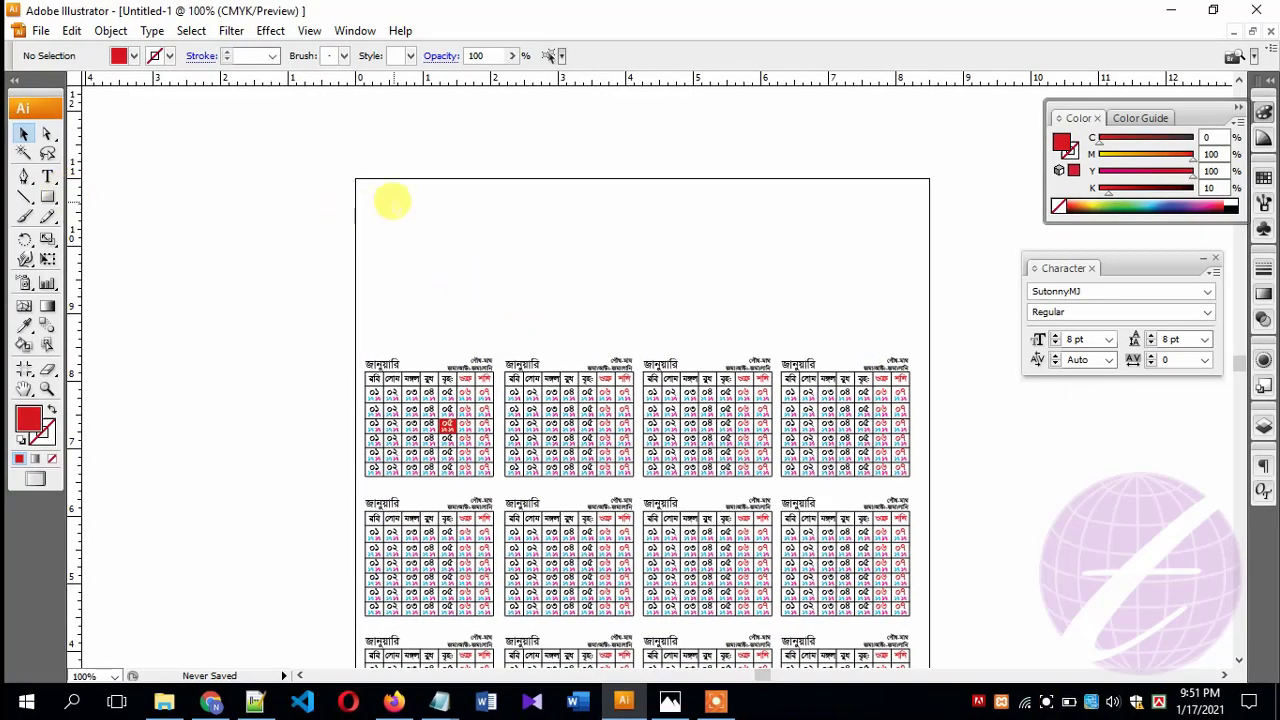
key(ctrl+equal)
scroll(531, 169, up, 5)
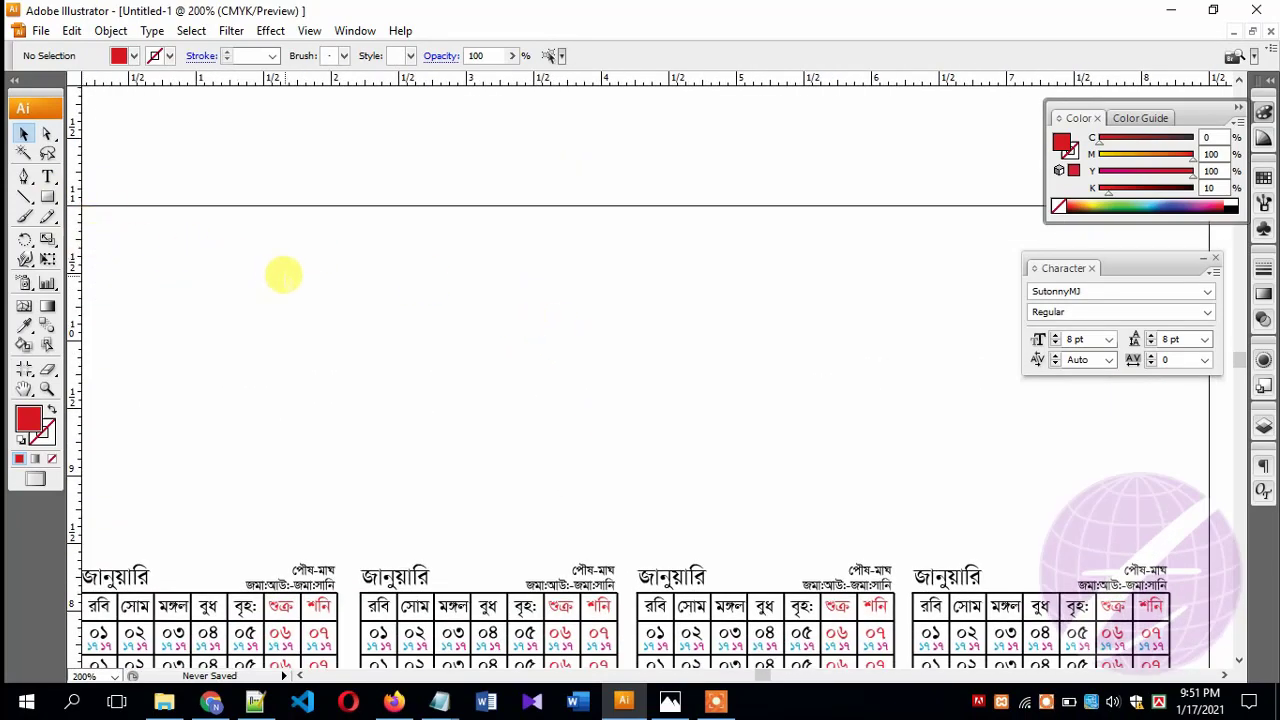
click(48, 198)
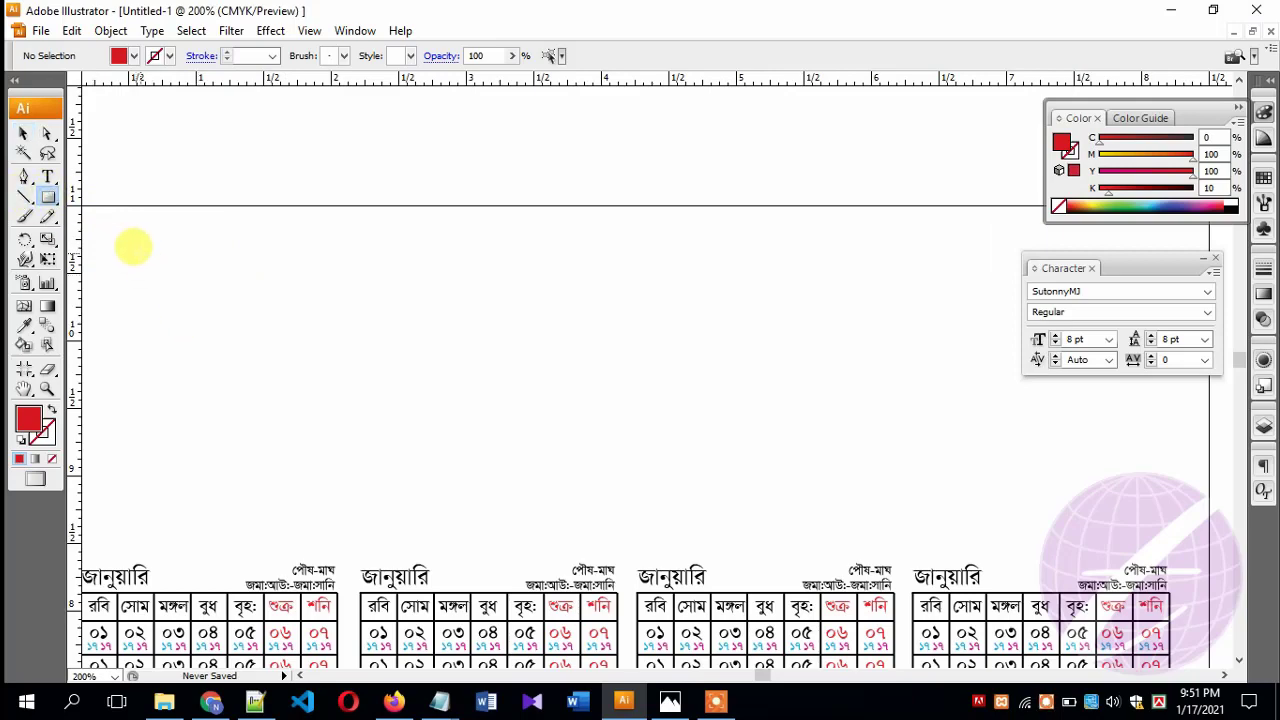
key(Tab)
drag(185, 240, 273, 218)
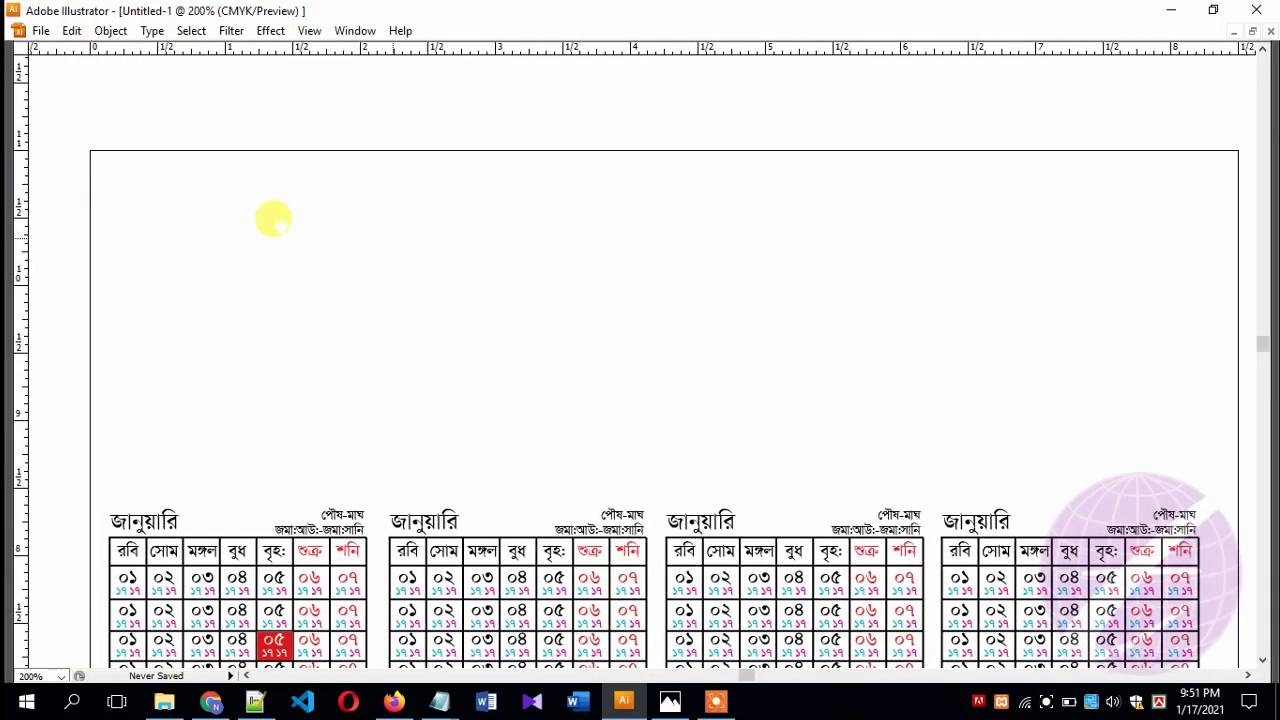
drag(104, 164, 1224, 322)
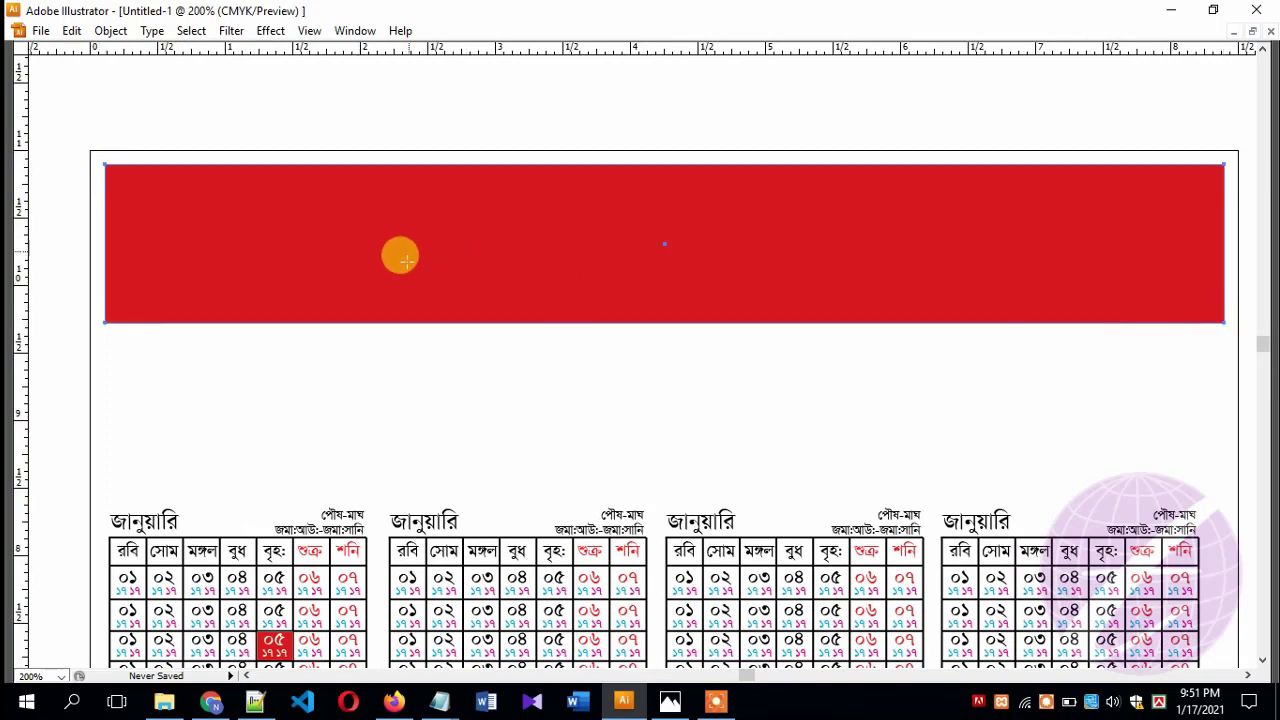
Confirm the banner keeps the CMYK 0/100/100/10 red fill, then deselect it.
key(Tab)
click(1262, 108)
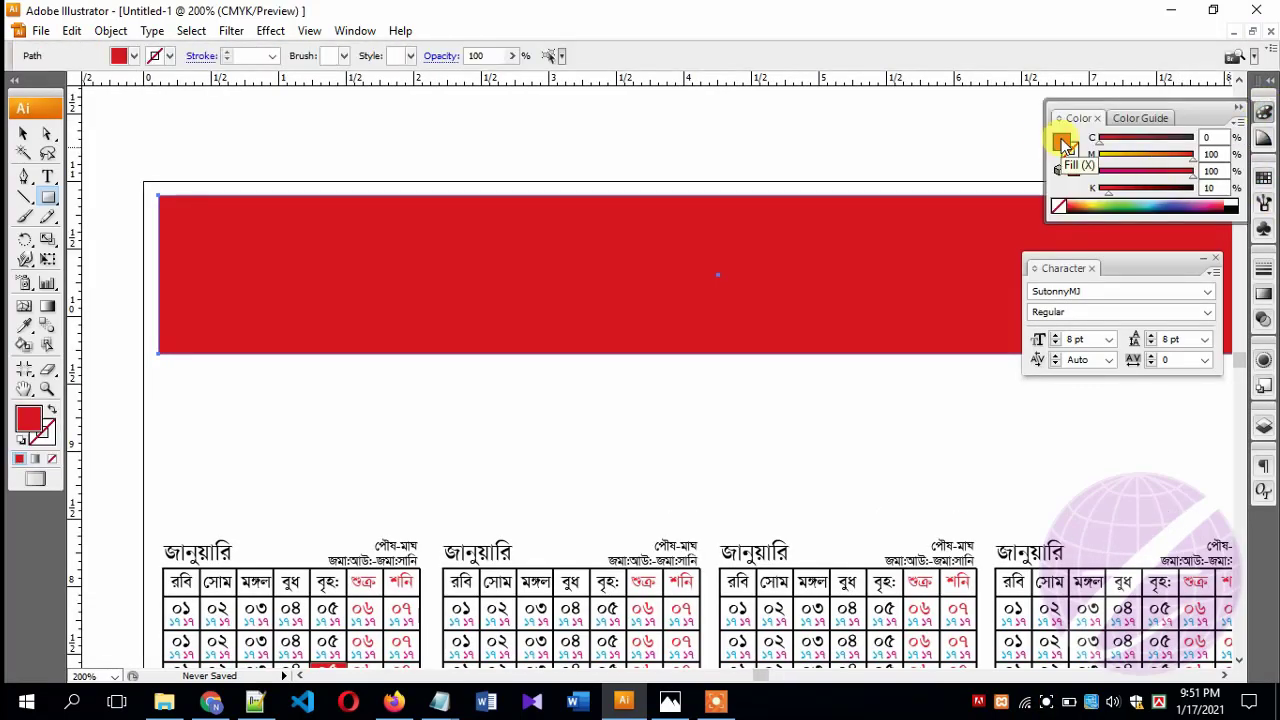
click(1207, 133)
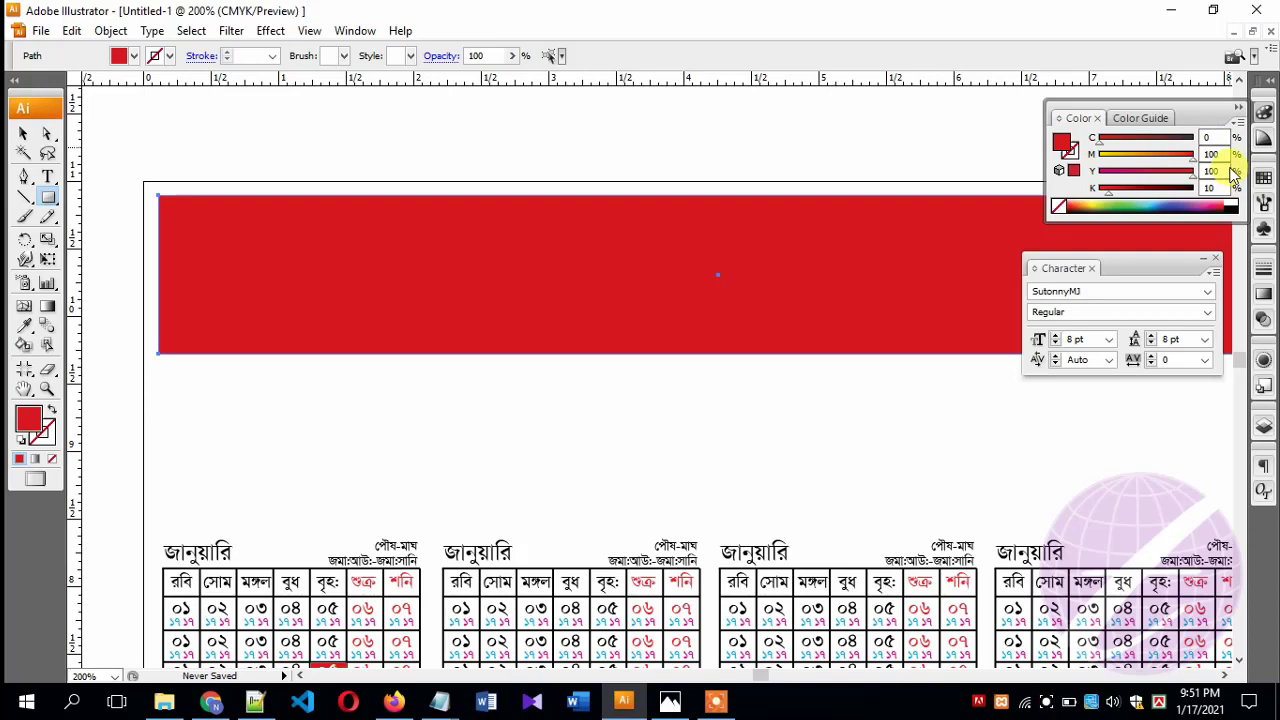
click(26, 136)
click(445, 243)
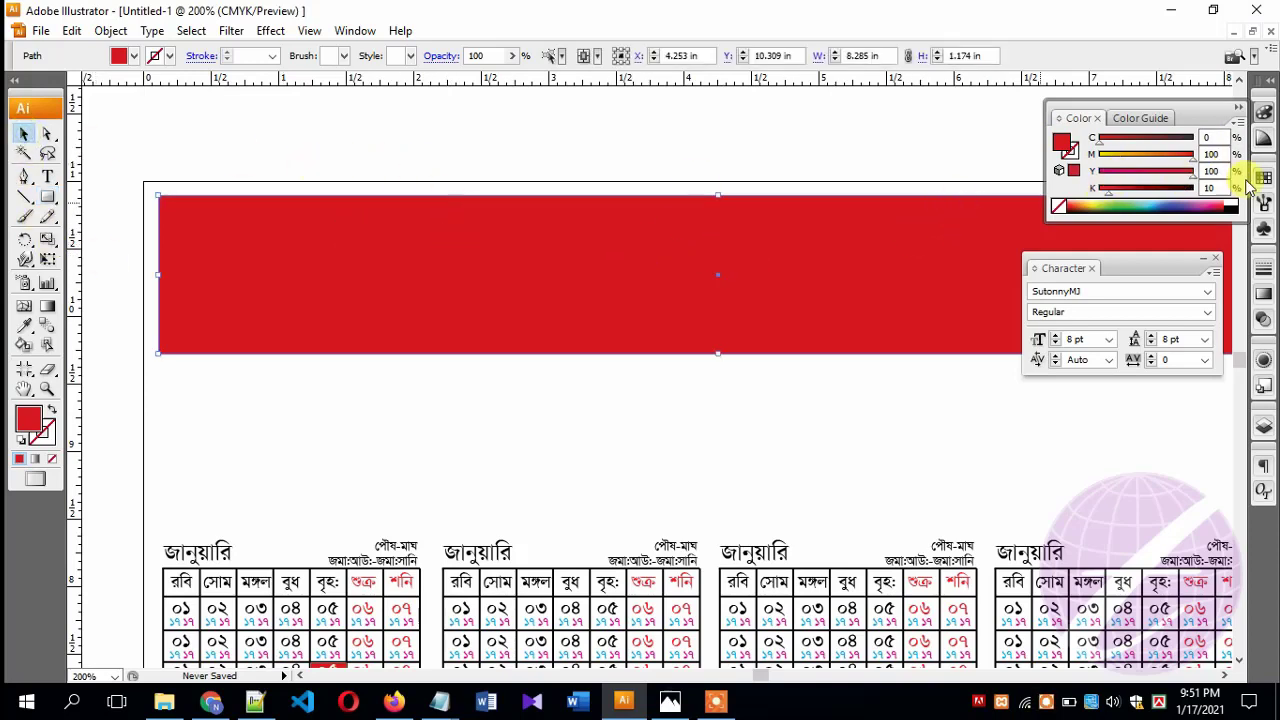
click(303, 133)
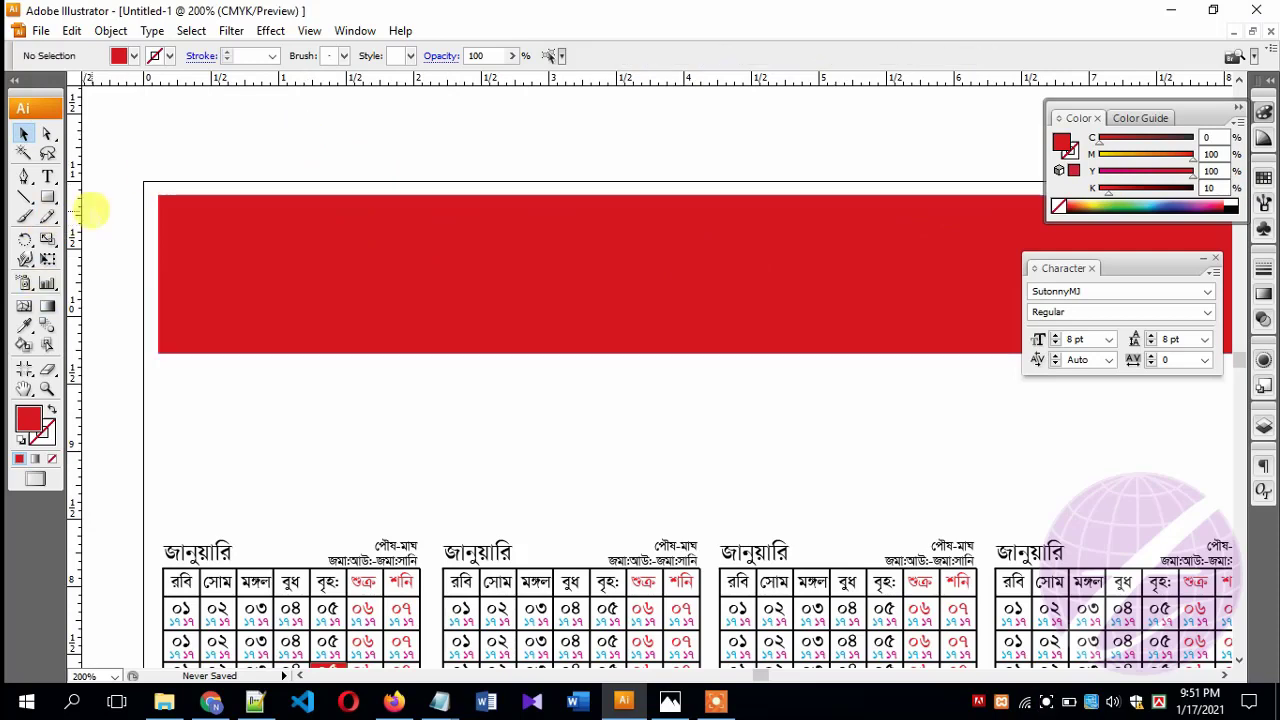
click(47, 178)
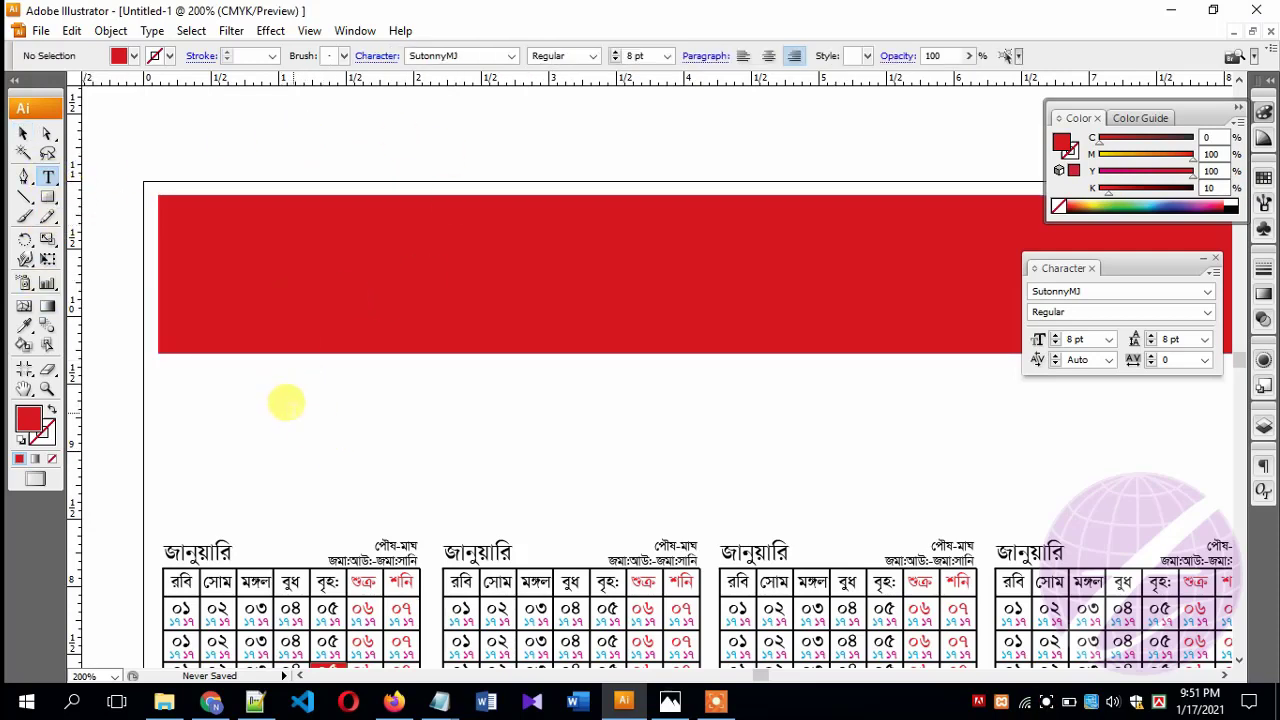
Start the title line সরকারের below the banner at 48 pt, centre-aligned.
click(292, 406)
text(সরকারের)
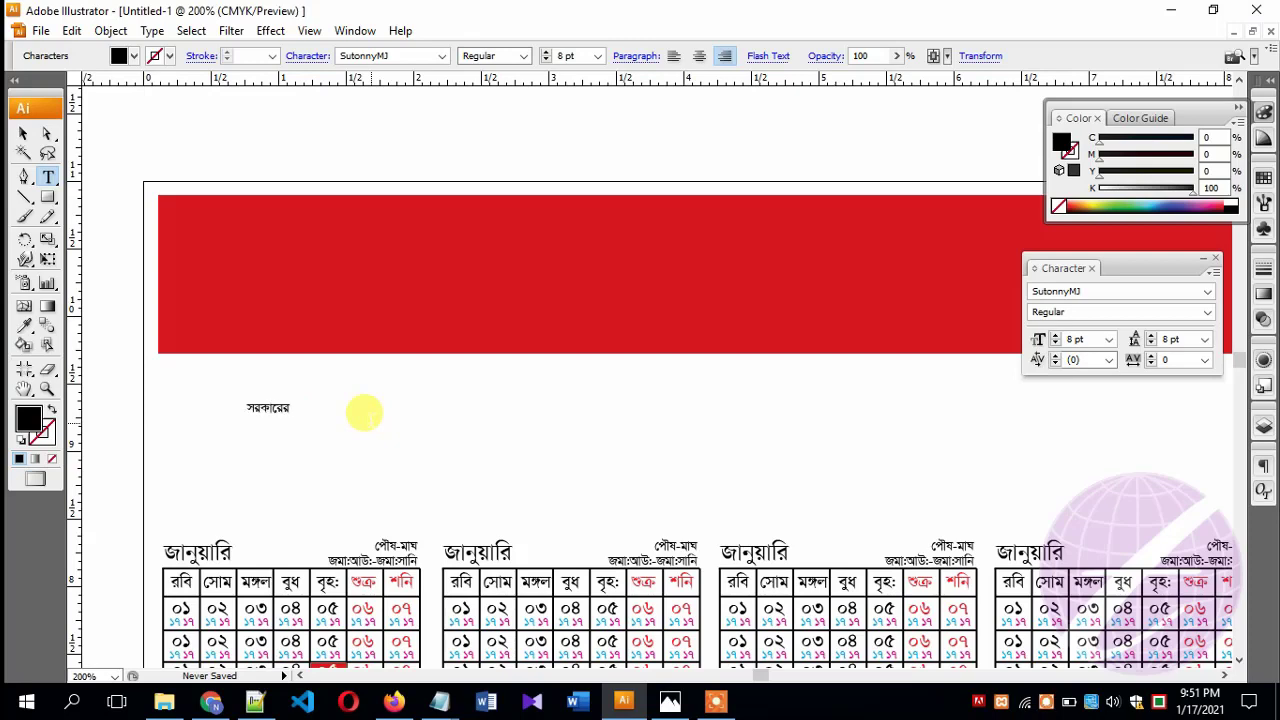
key(ctrl+a)
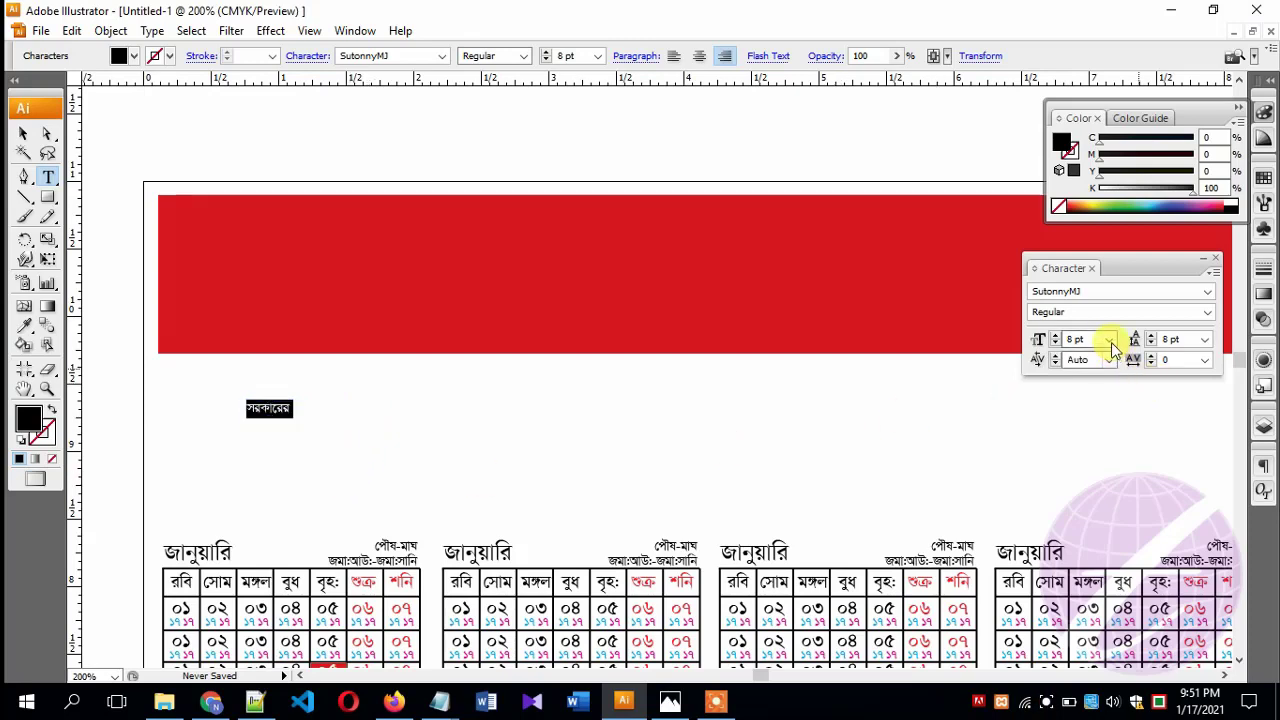
click(1110, 340)
click(1084, 540)
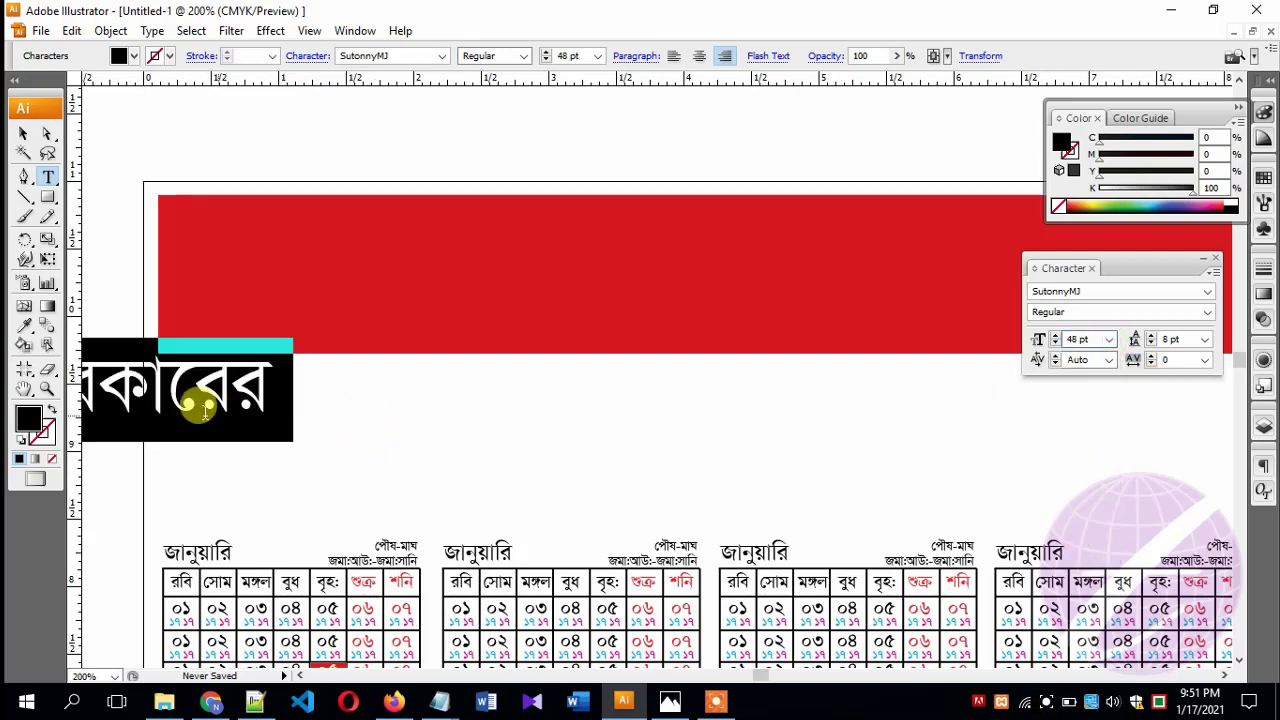
click(200, 405)
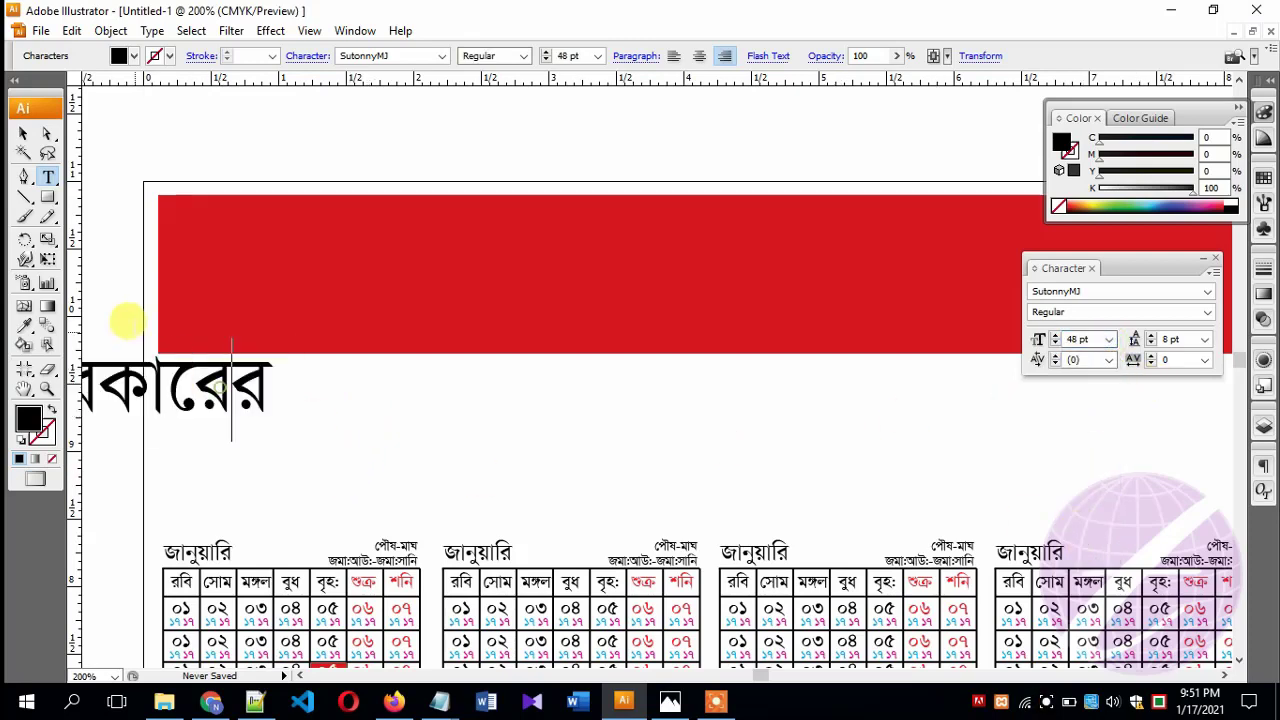
click(23, 134)
drag(134, 386, 432, 418)
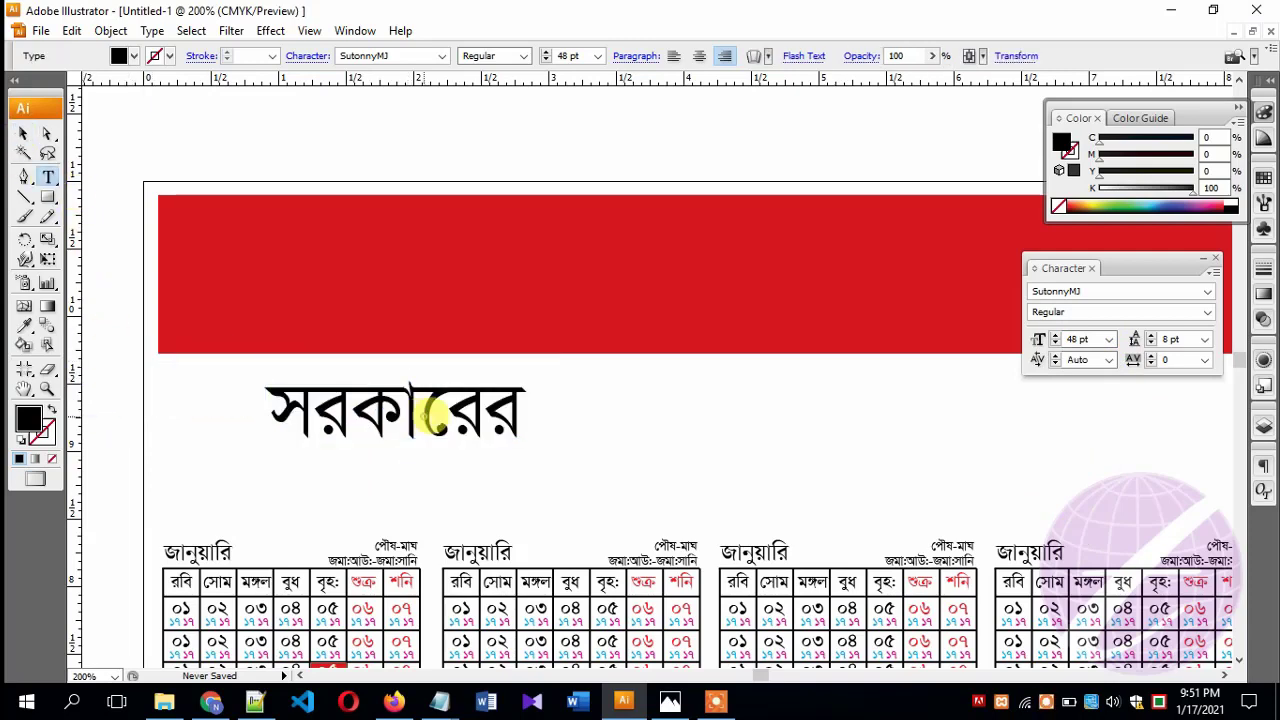
click(432, 418)
key(ctrl+a)
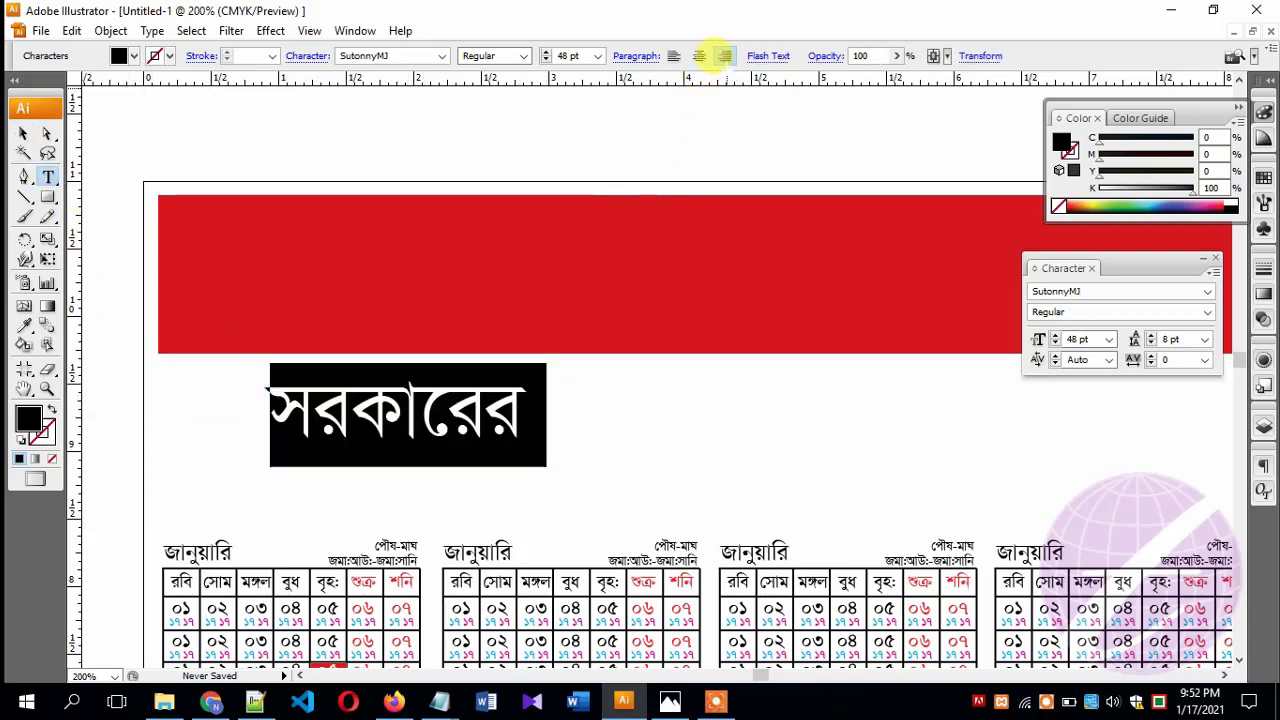
click(698, 55)
Complete the title as 'সরকারের ছুটির তালিকাসহ বর্ষপঞ্জি-২০২১'.
click(651, 414)
text(ছু)
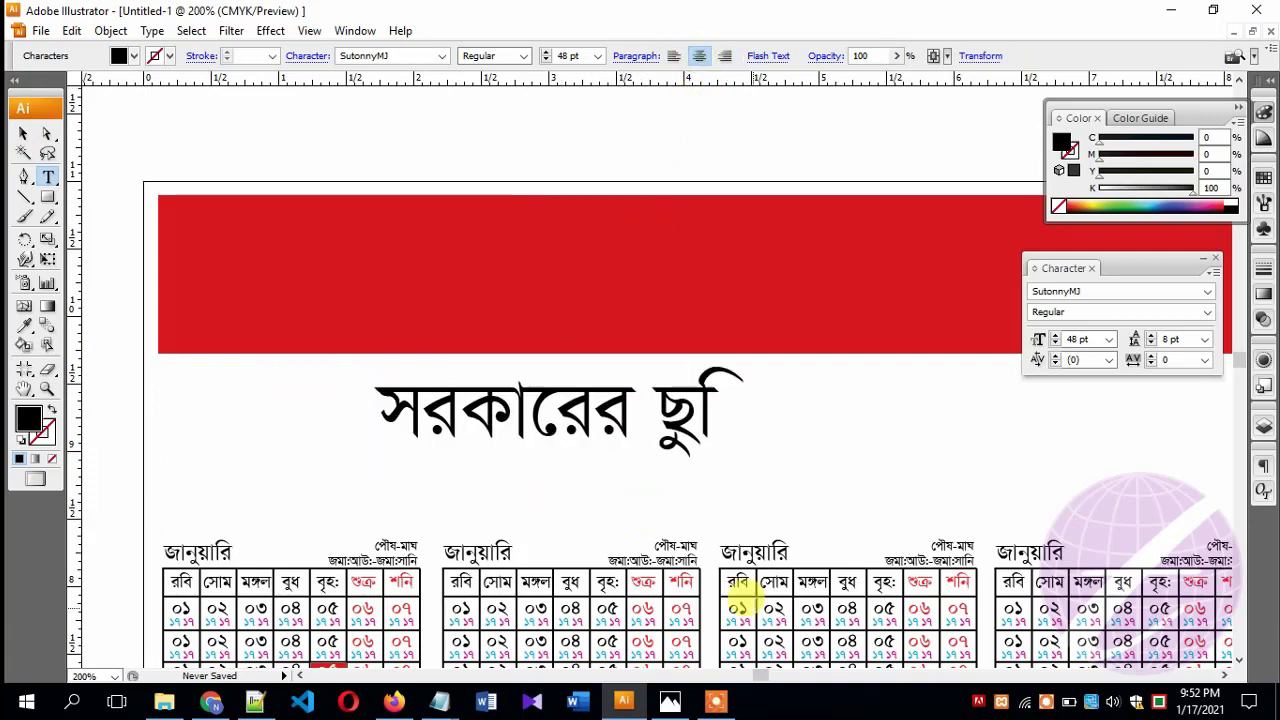
text(টির তারিলিকাসহ ব)
key(BackSpace)
text(বর্ষপি)
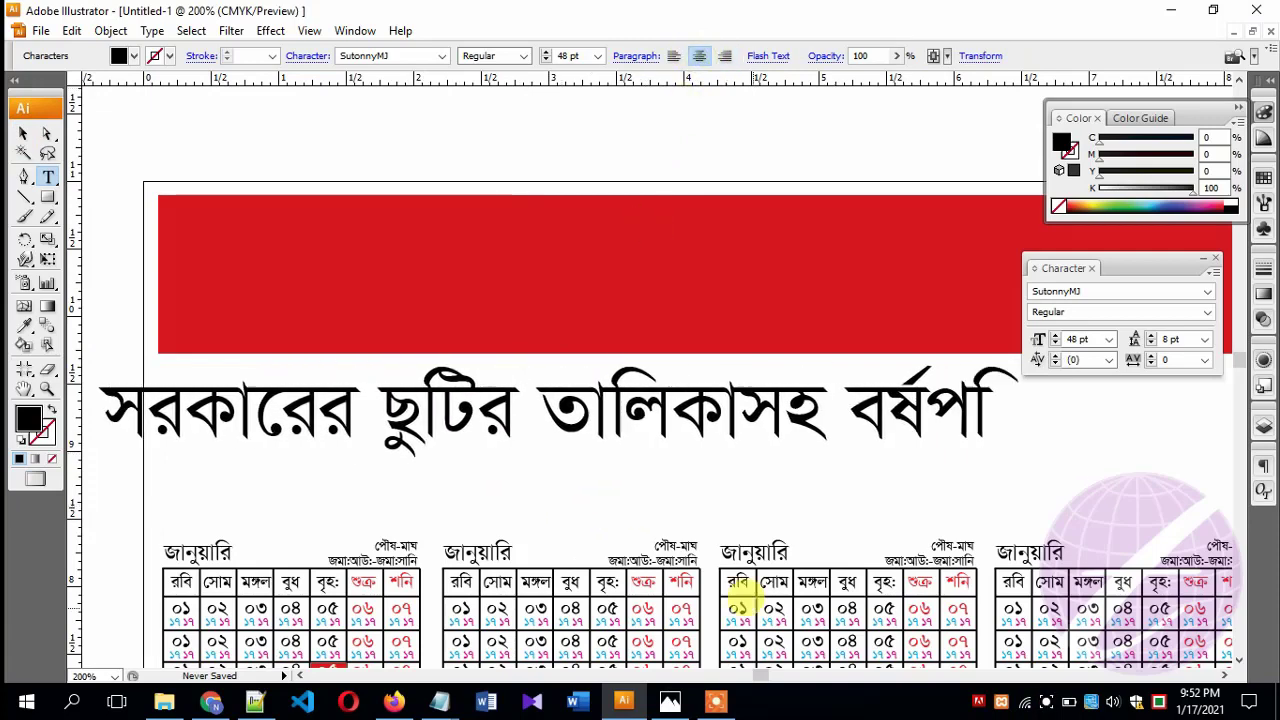
text(ঞ্জ-২০২১)
Move the title into the red banner and scale it to about 46.81 pt to fit.
click(23, 133)
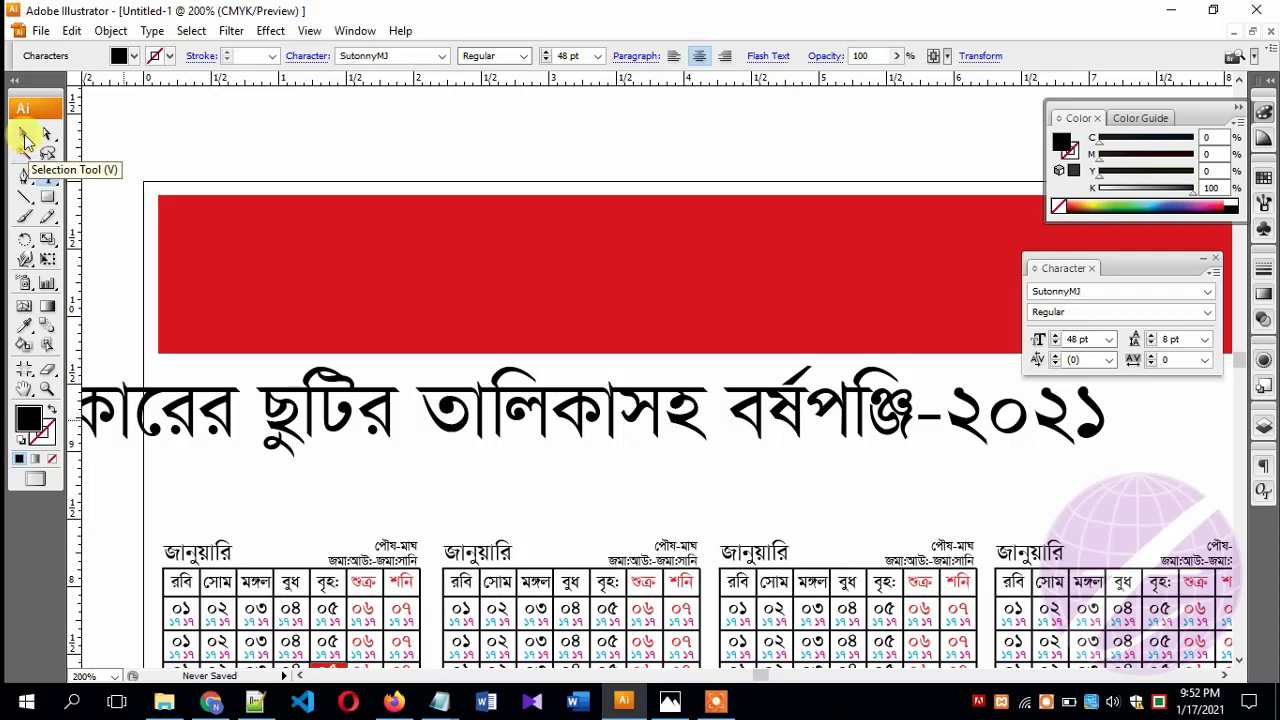
drag(557, 443, 736, 262)
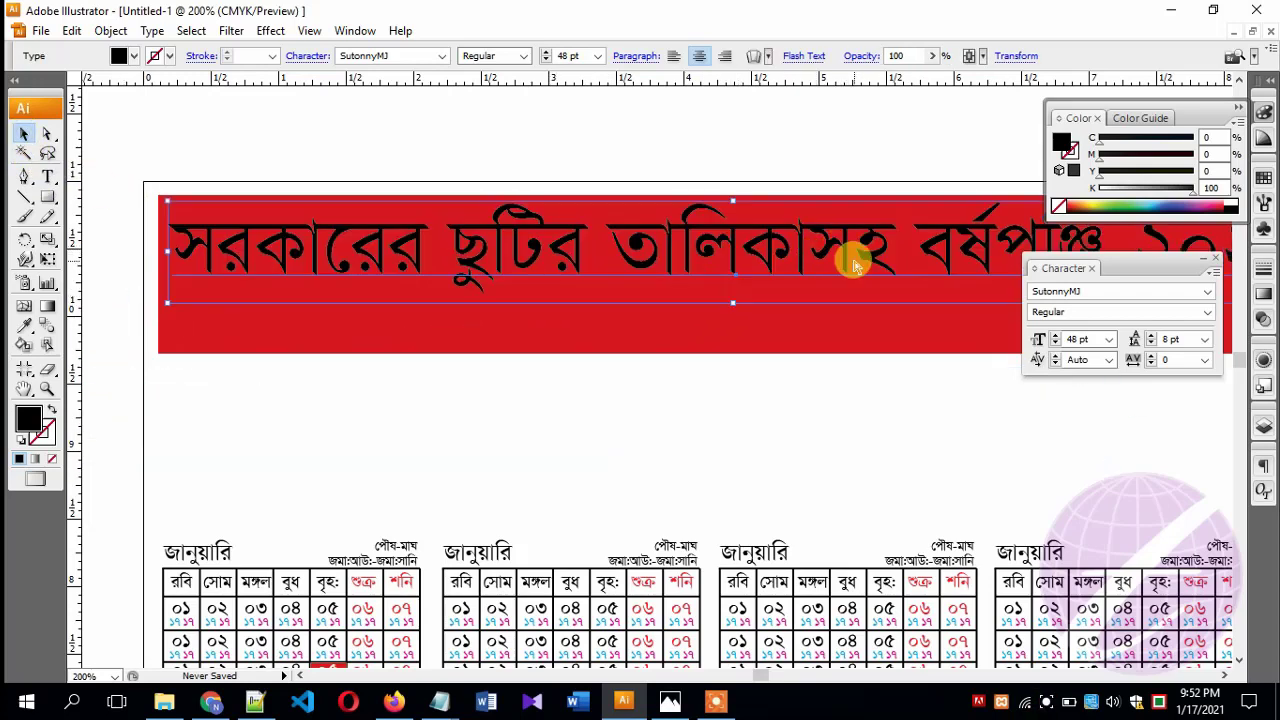
drag(853, 263, 625, 283)
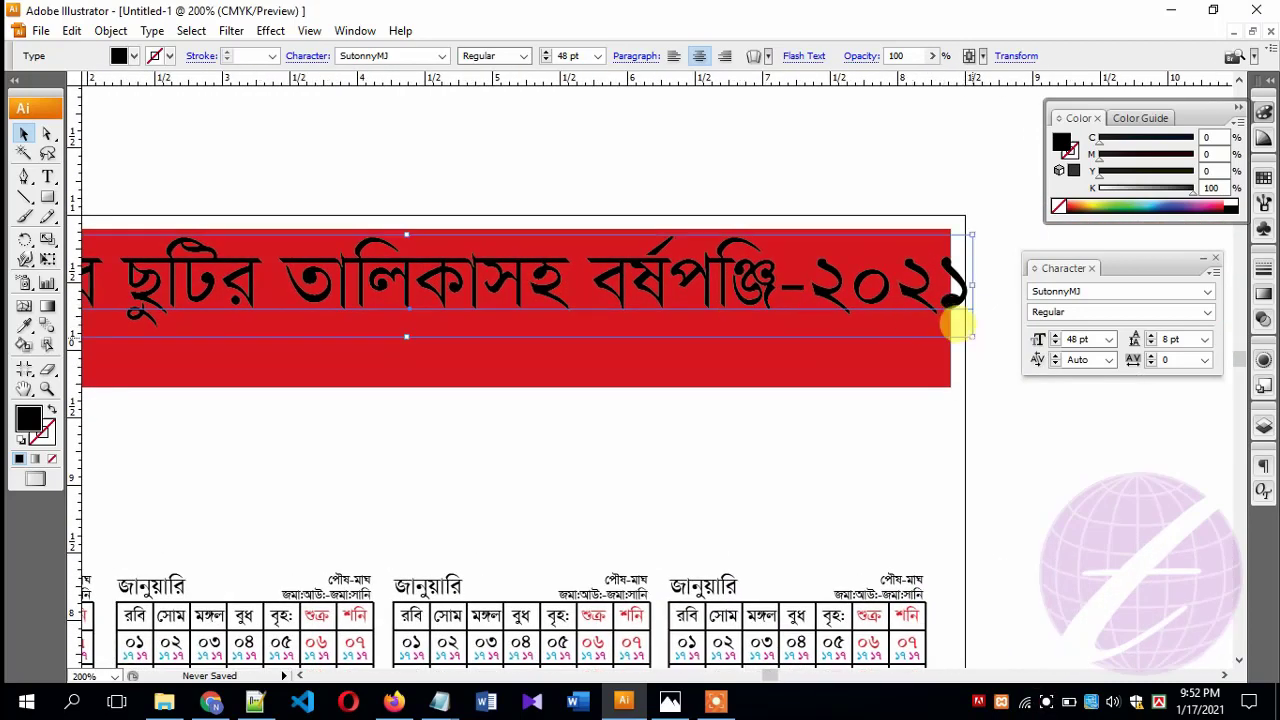
drag(944, 322, 931, 323)
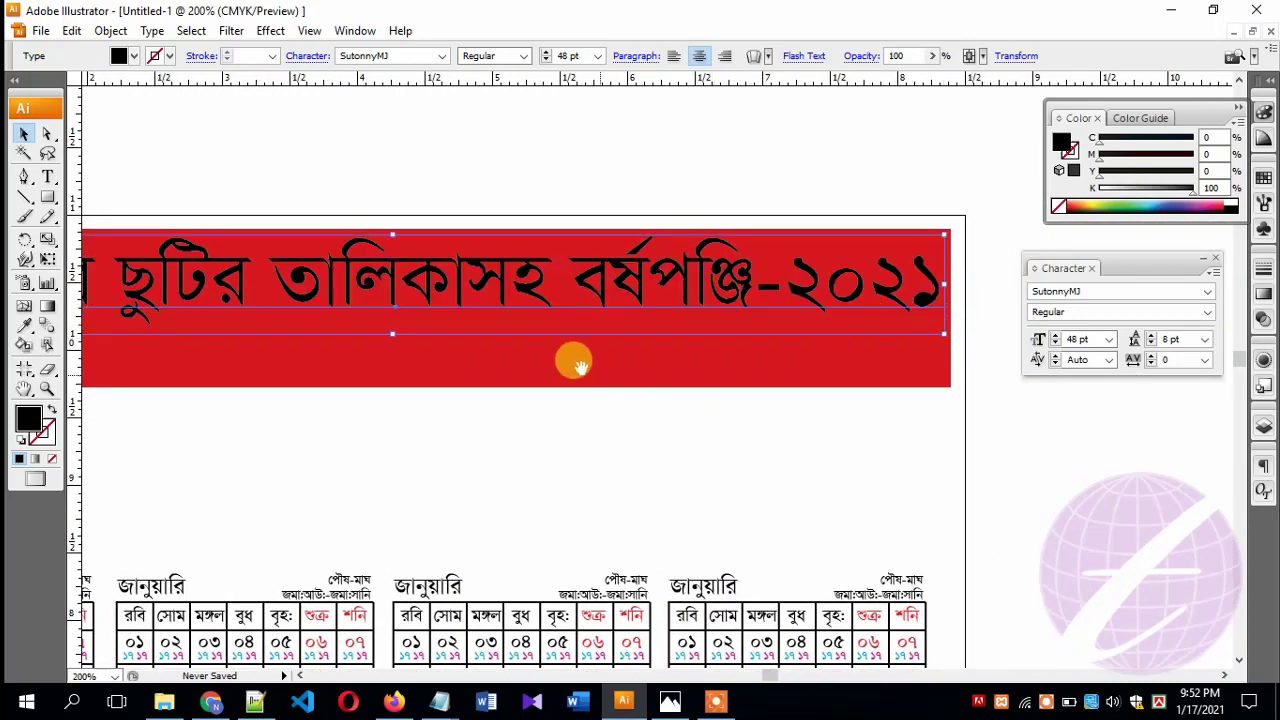
drag(515, 345, 575, 355)
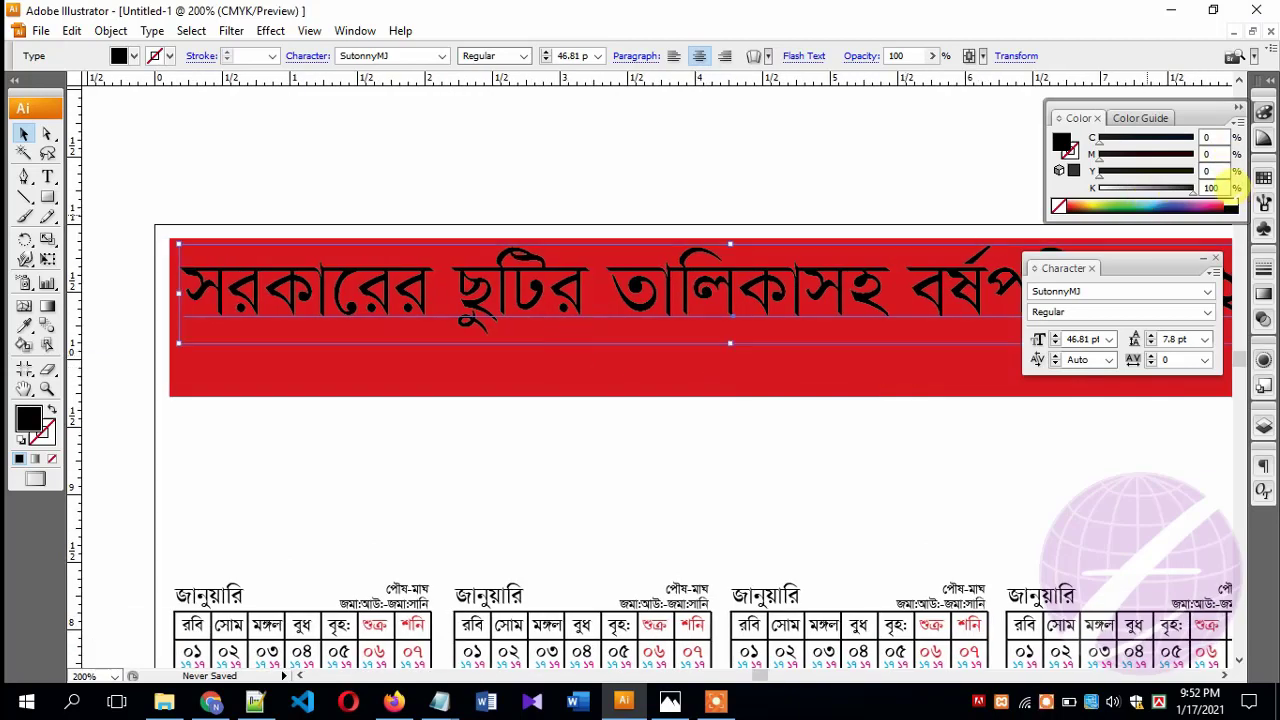
Make the title white and duplicate it below the banner at 24 pt.
click(1230, 205)
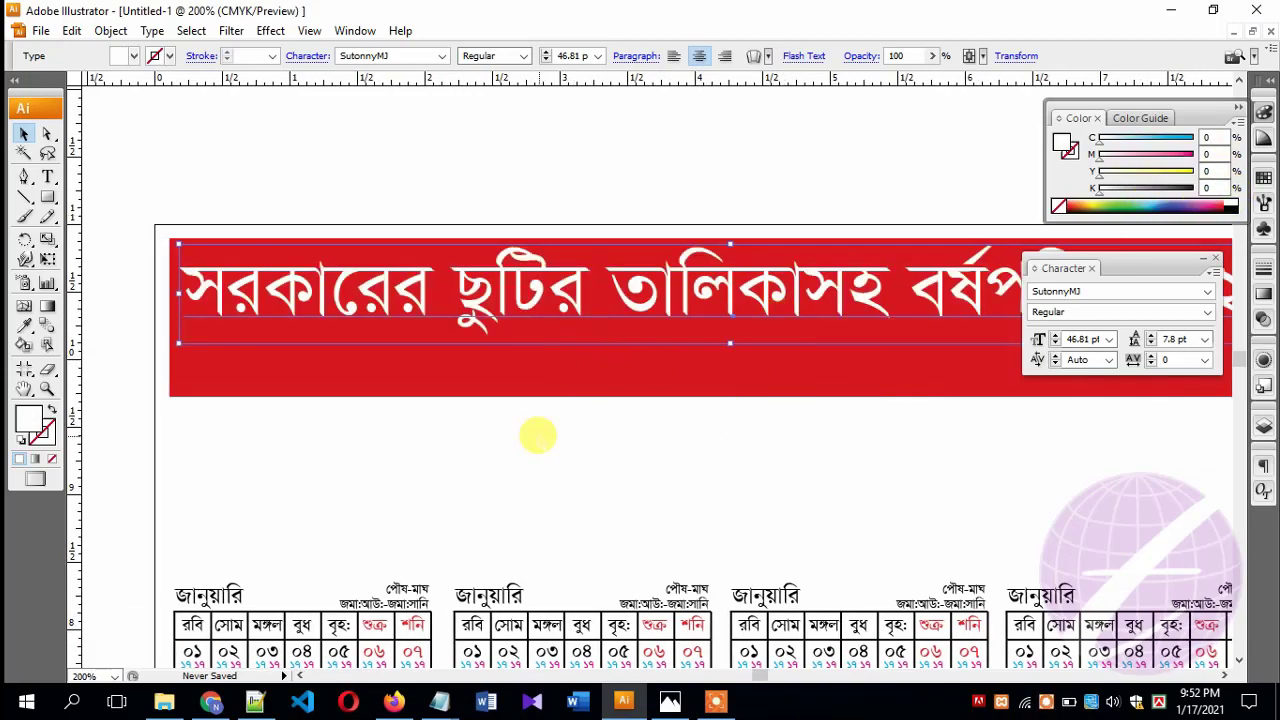
mouse_move(543, 300)
mouse_down()
mouse_move(545, 425)
mouse_move(565, 425)
mouse_up()
triple_click(565, 420)
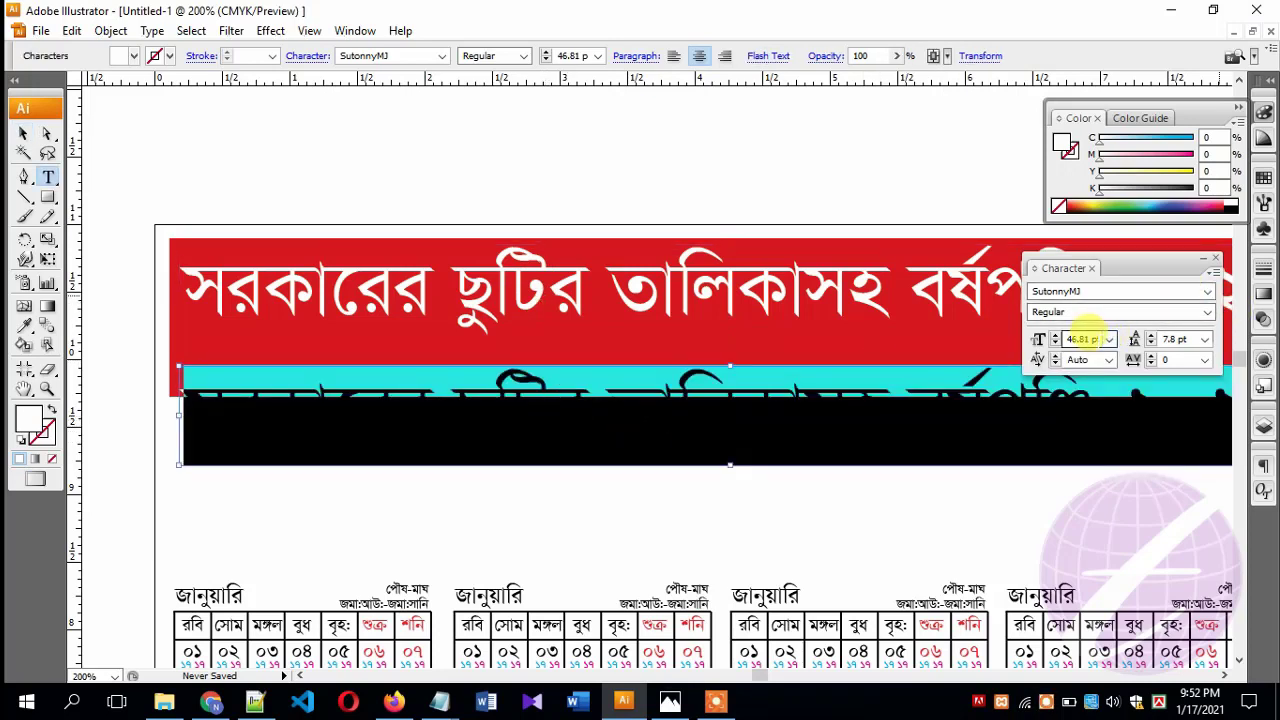
click(1110, 340)
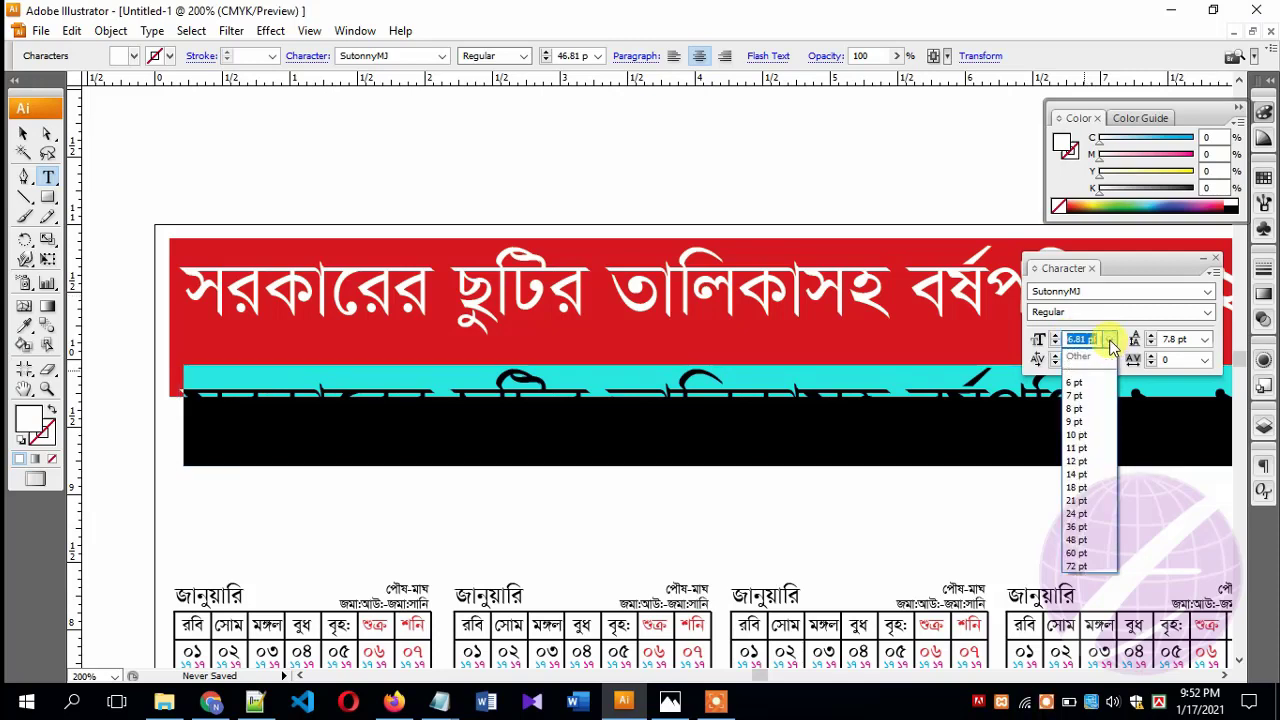
click(1080, 514)
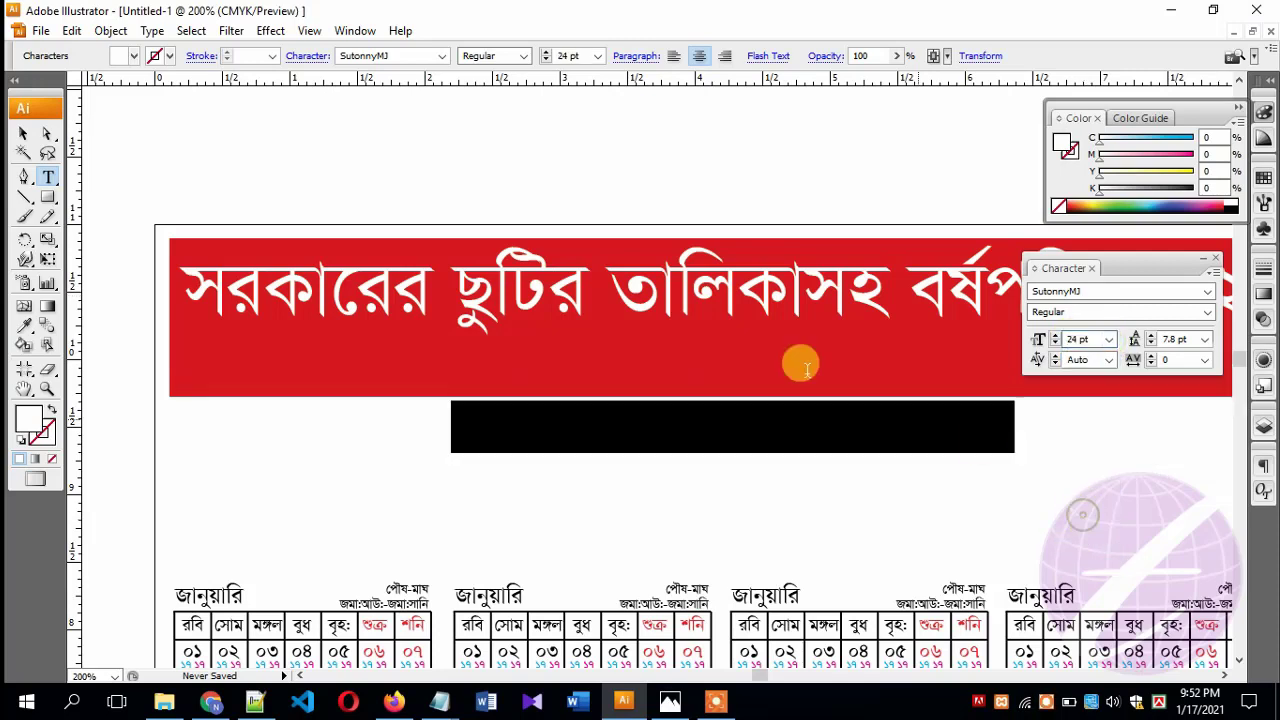
click(737, 424)
Move the copy under the title and retype it as '১৪২৭-২৮ বঙ্গাব্দ, ১৪৪২-৪৩ হিজরি'.
click(23, 133)
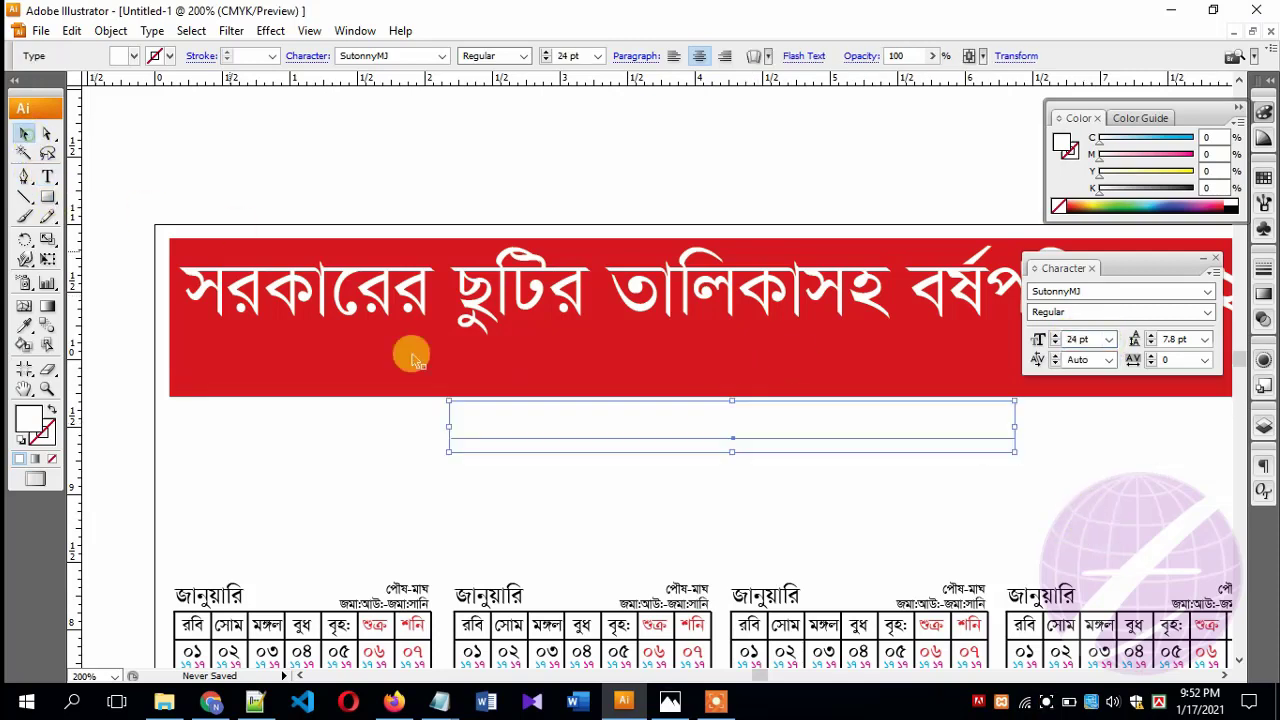
drag(623, 426, 630, 368)
double_click(630, 368)
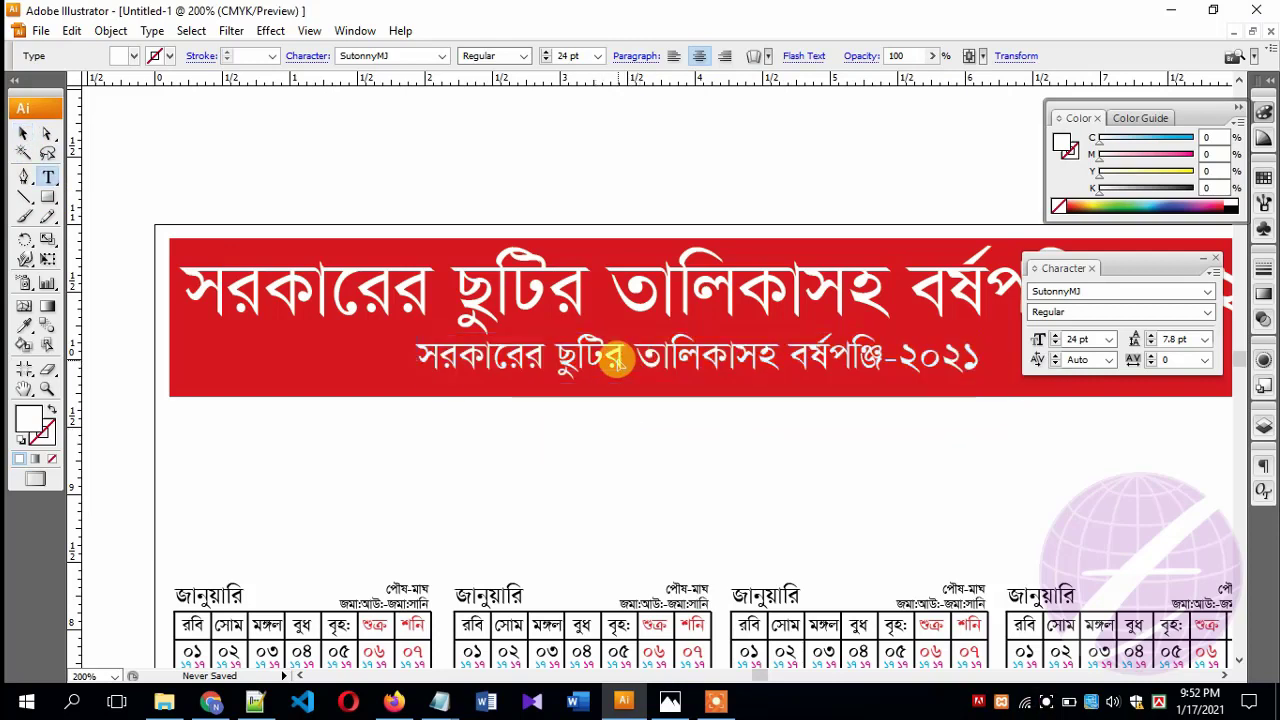
key(ctrl+a)
text(1427)
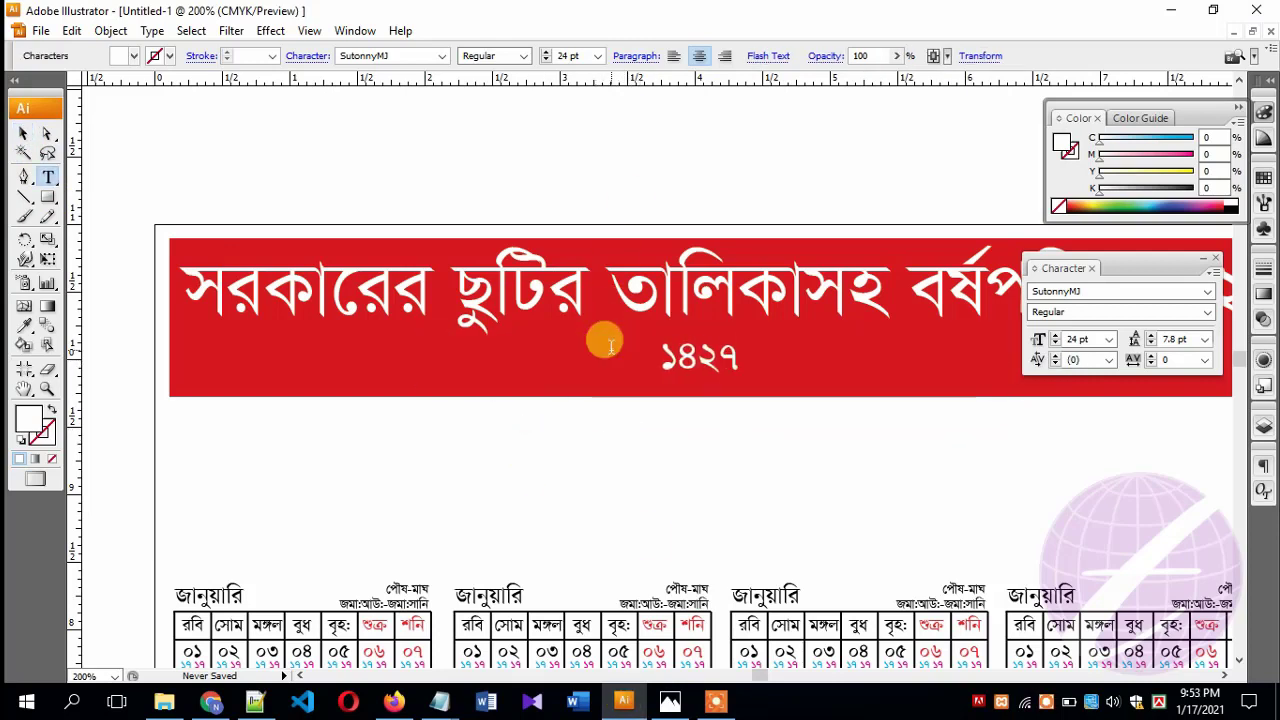
text(-28 e½vã, )
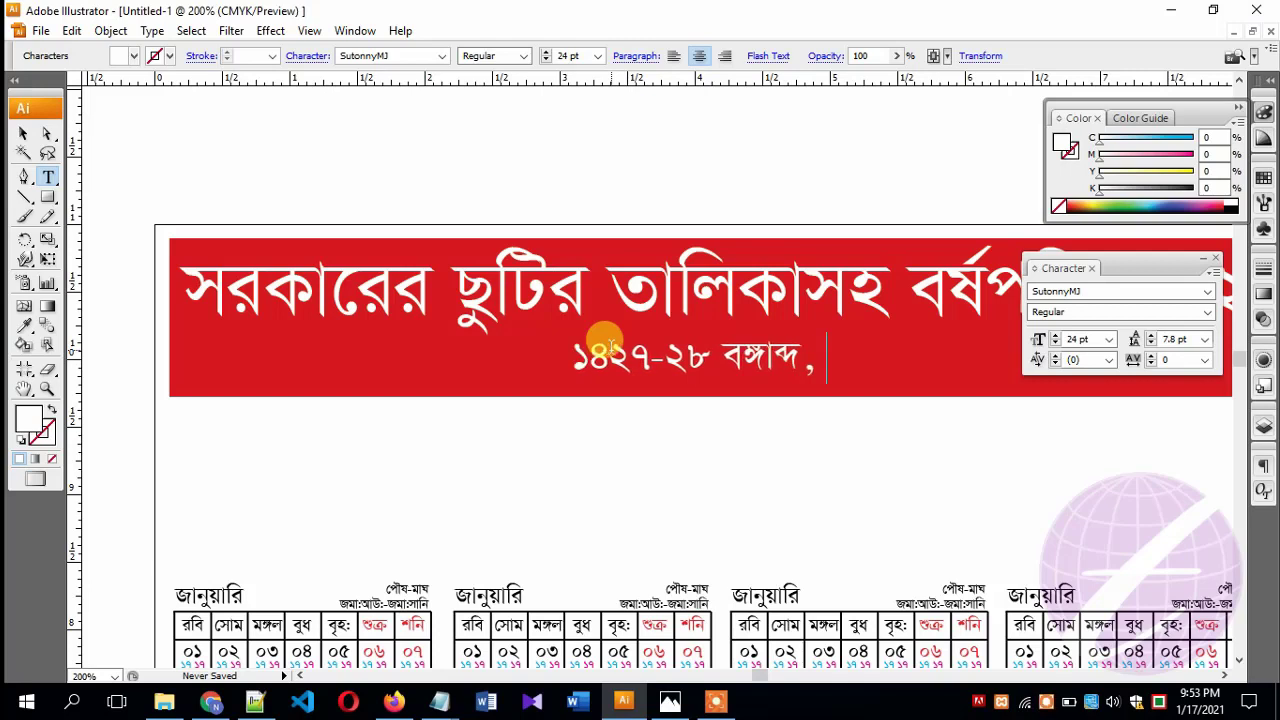
text(1442-43 wnRwi)
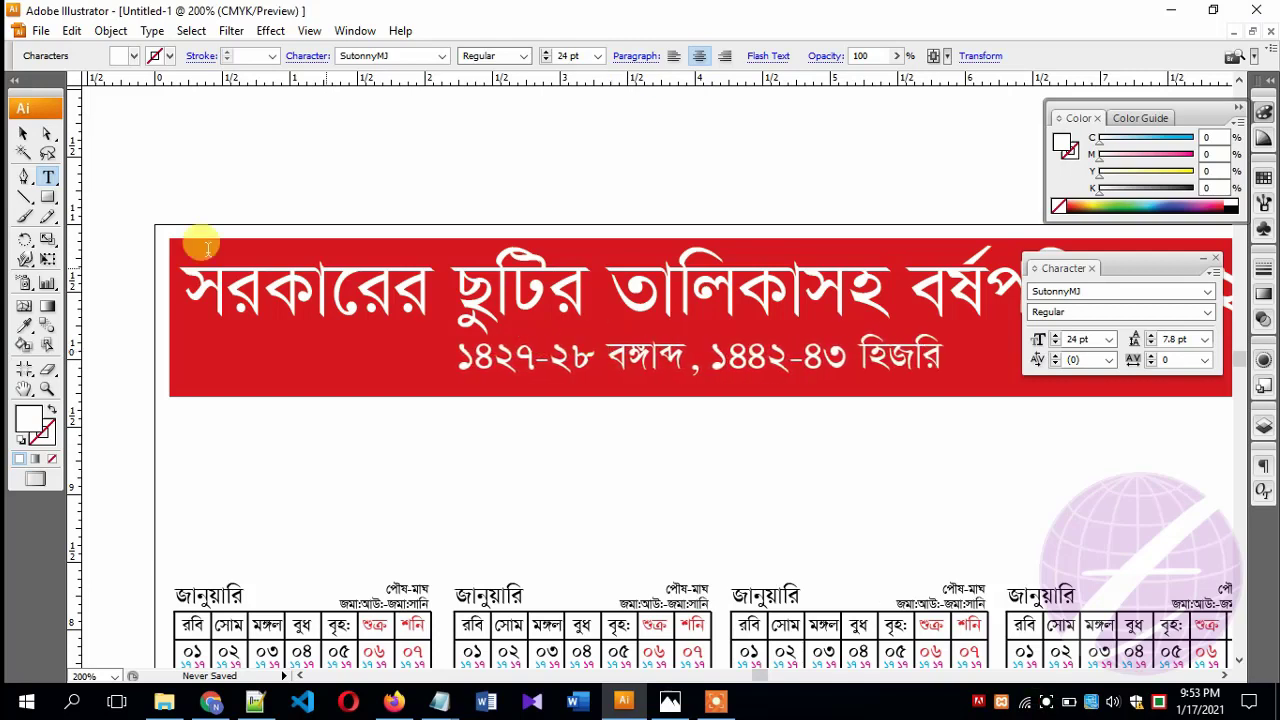
click(23, 133)
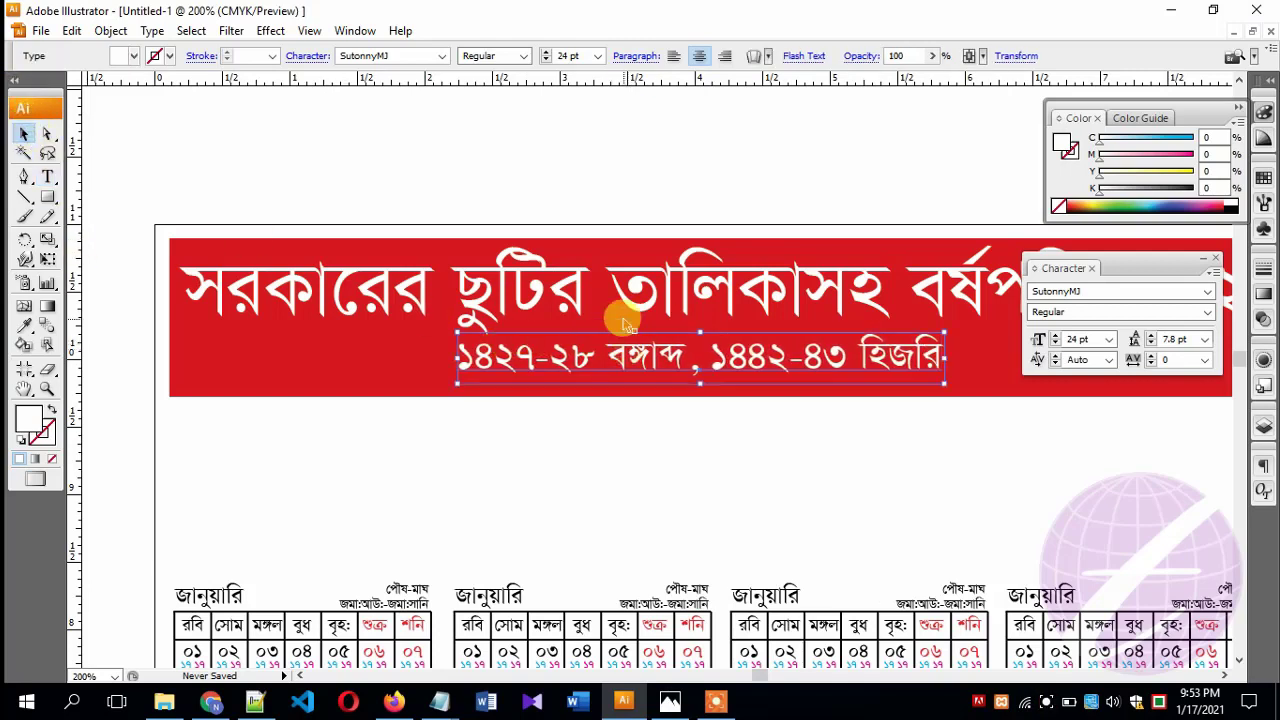
click(692, 483)
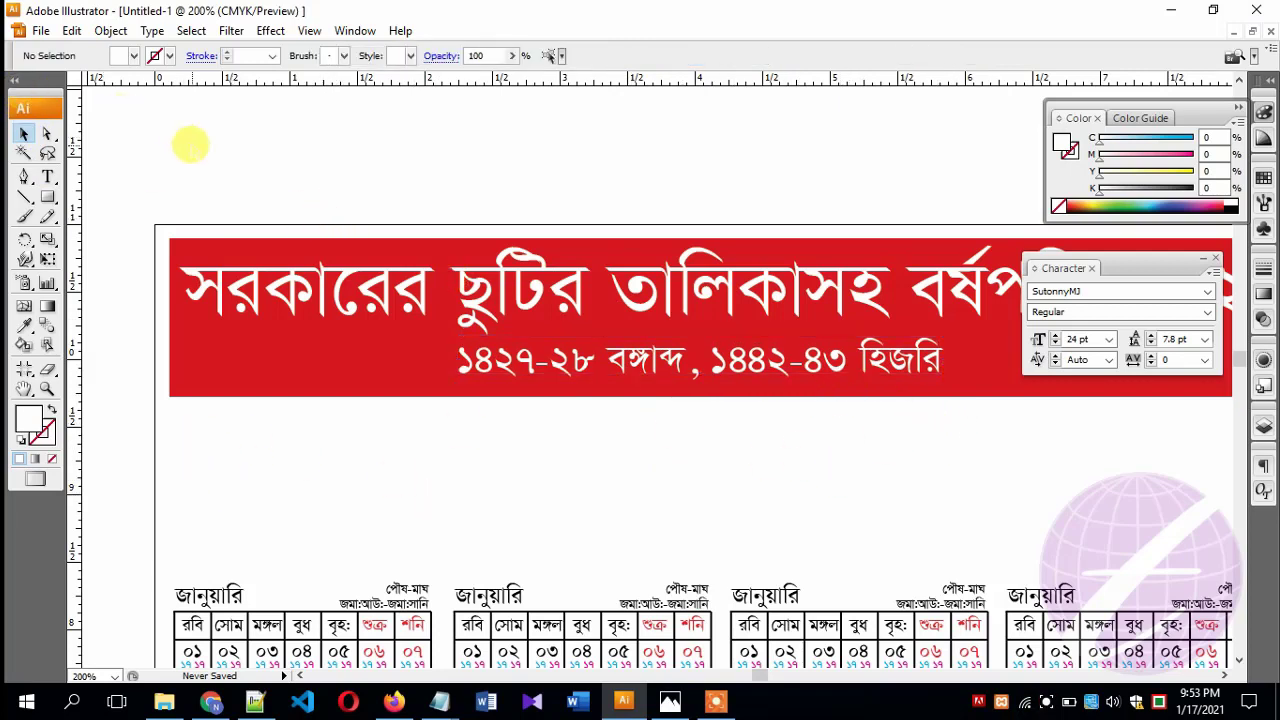
Pick top-picture.jpg from the Desktop in the File > Place dialog.
click(42, 31)
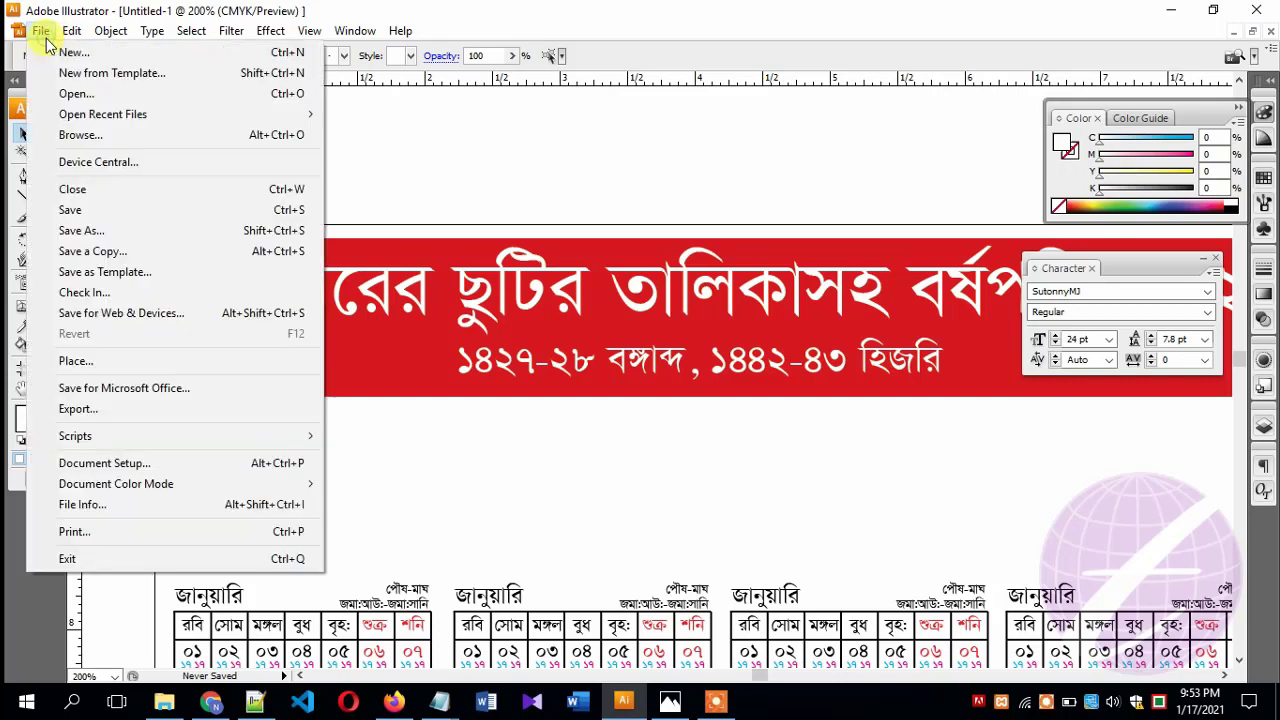
click(110, 364)
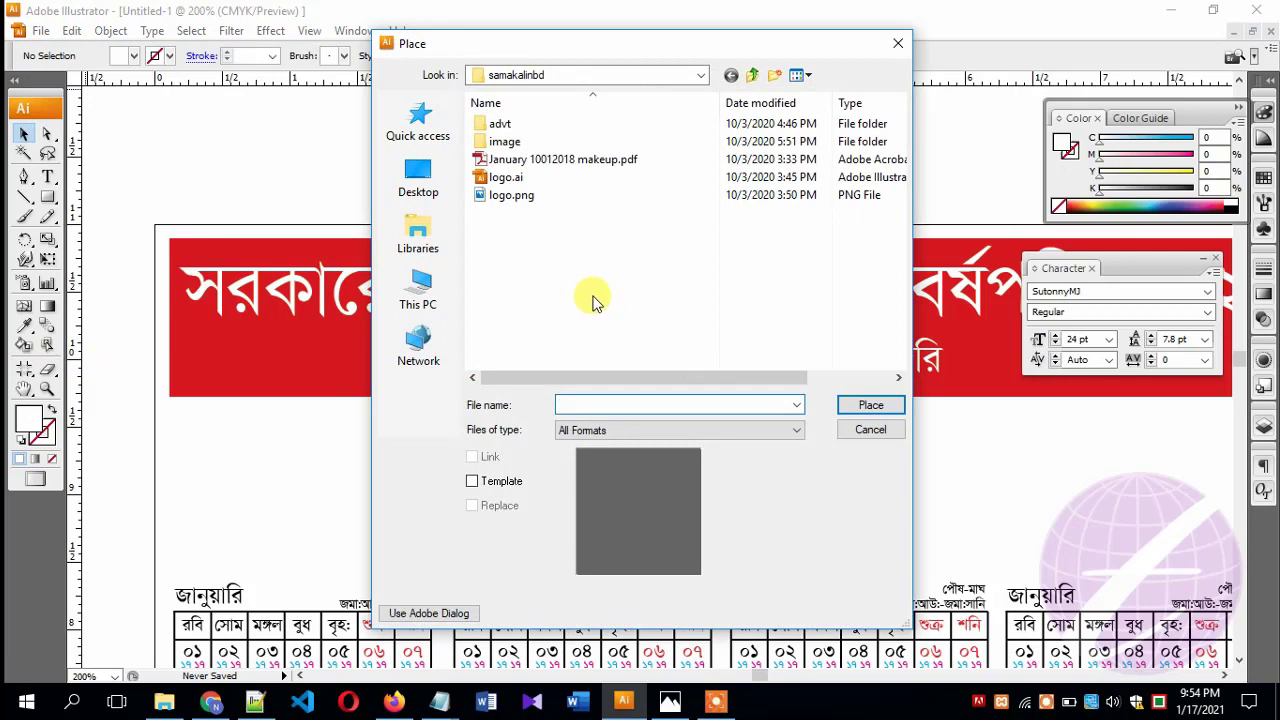
click(418, 178)
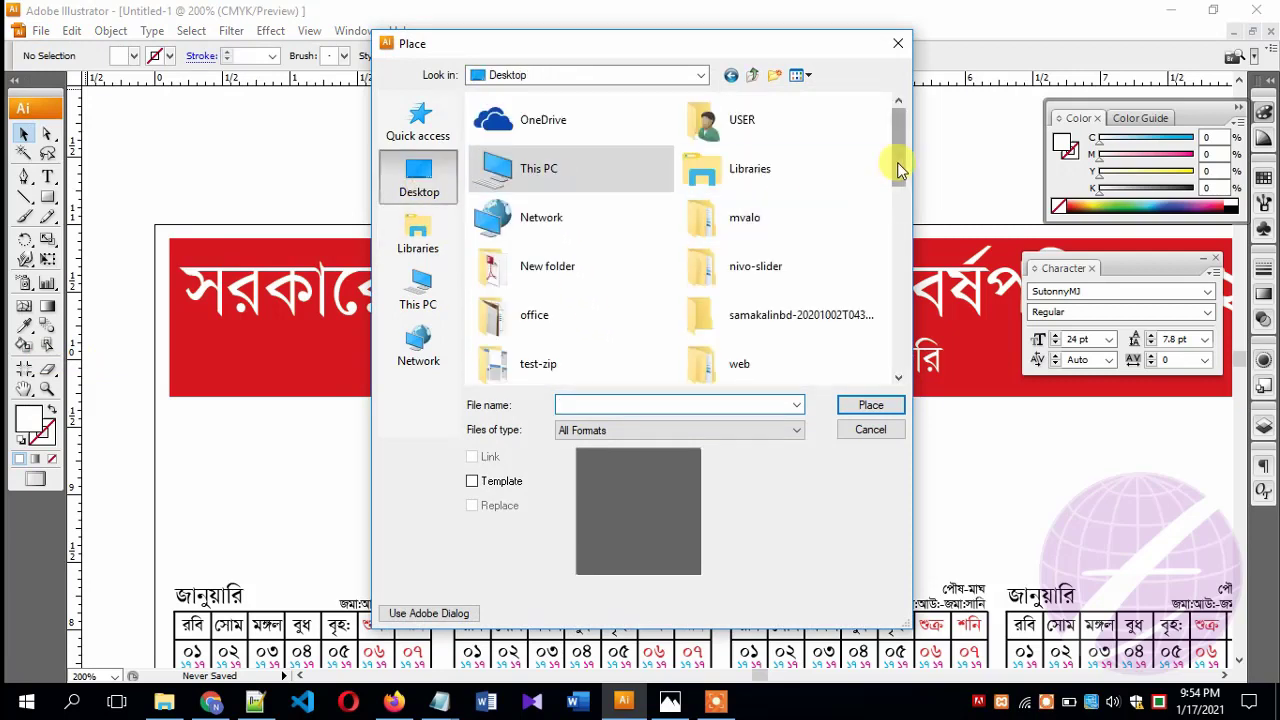
drag(898, 170, 912, 385)
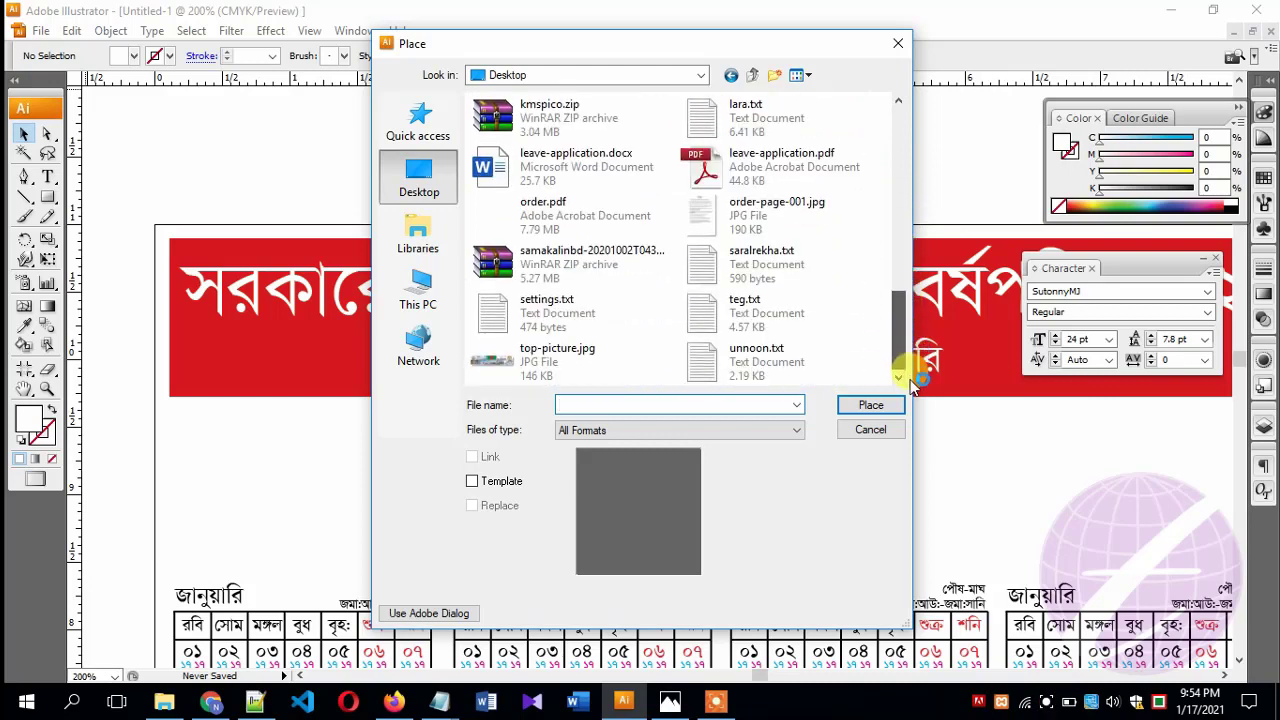
click(560, 365)
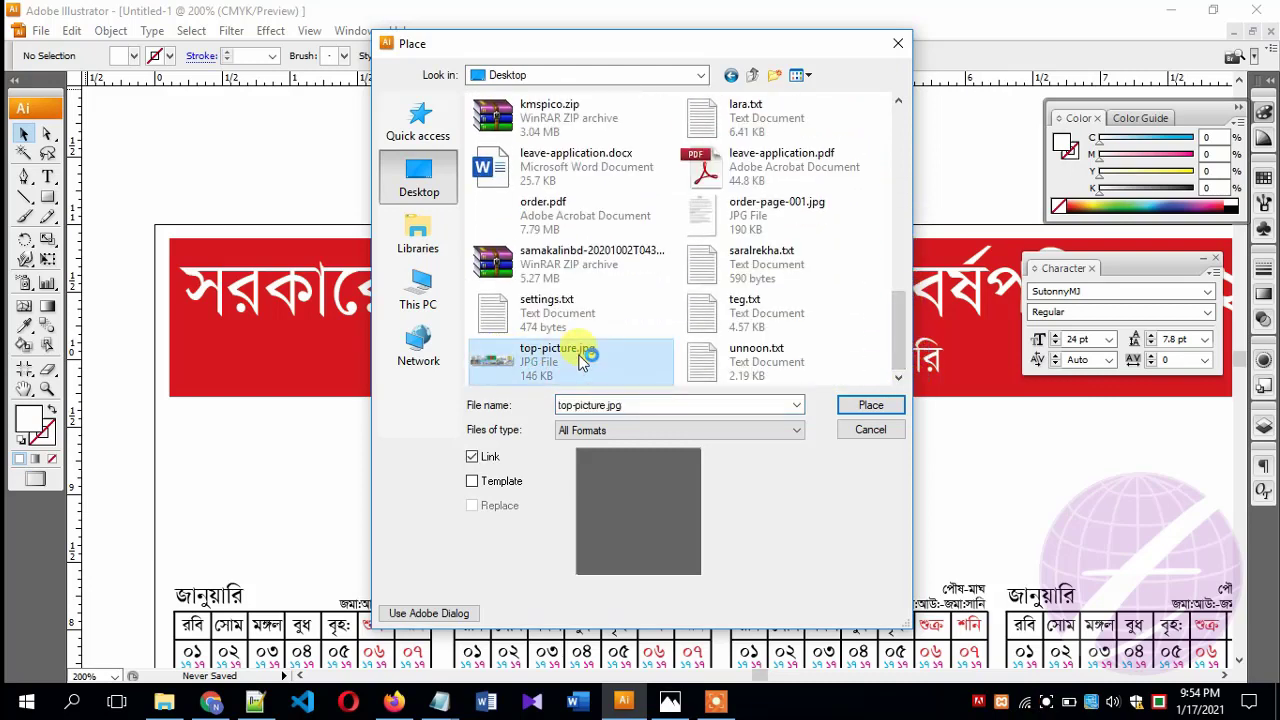
click(855, 412)
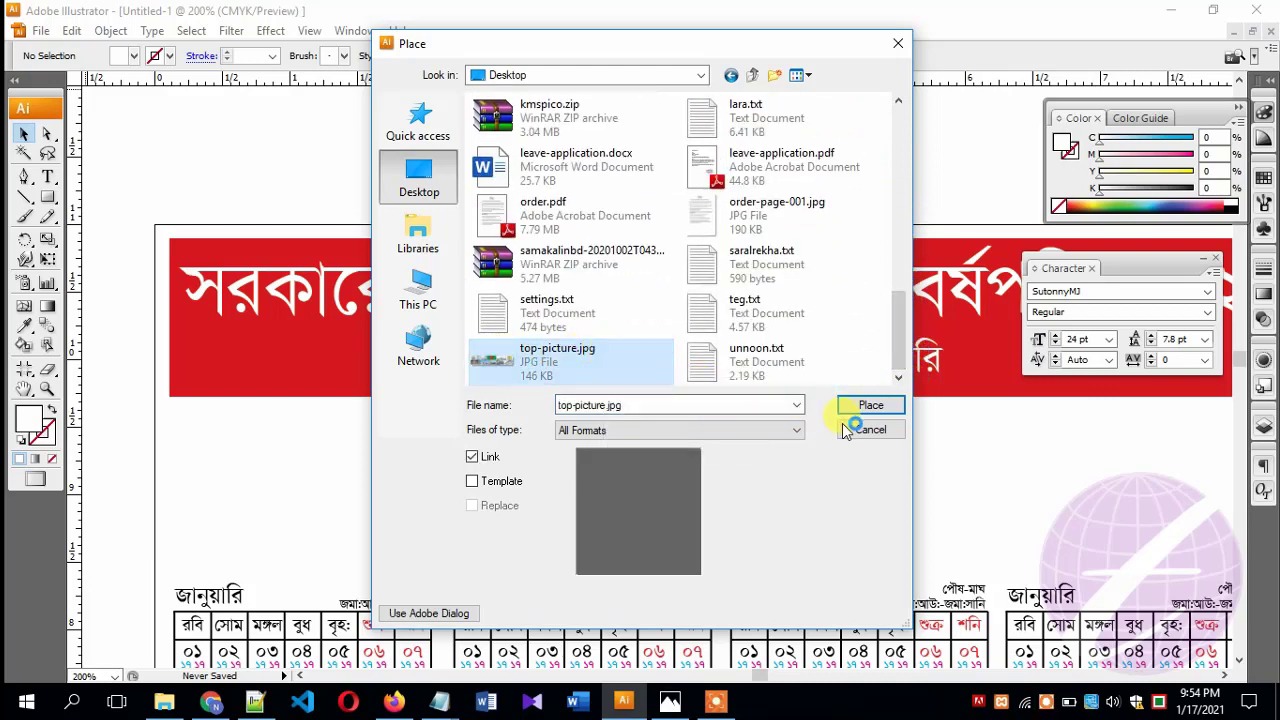
Drop the top-picture.jpg collage and align it just beneath the red title banner.
click(869, 405)
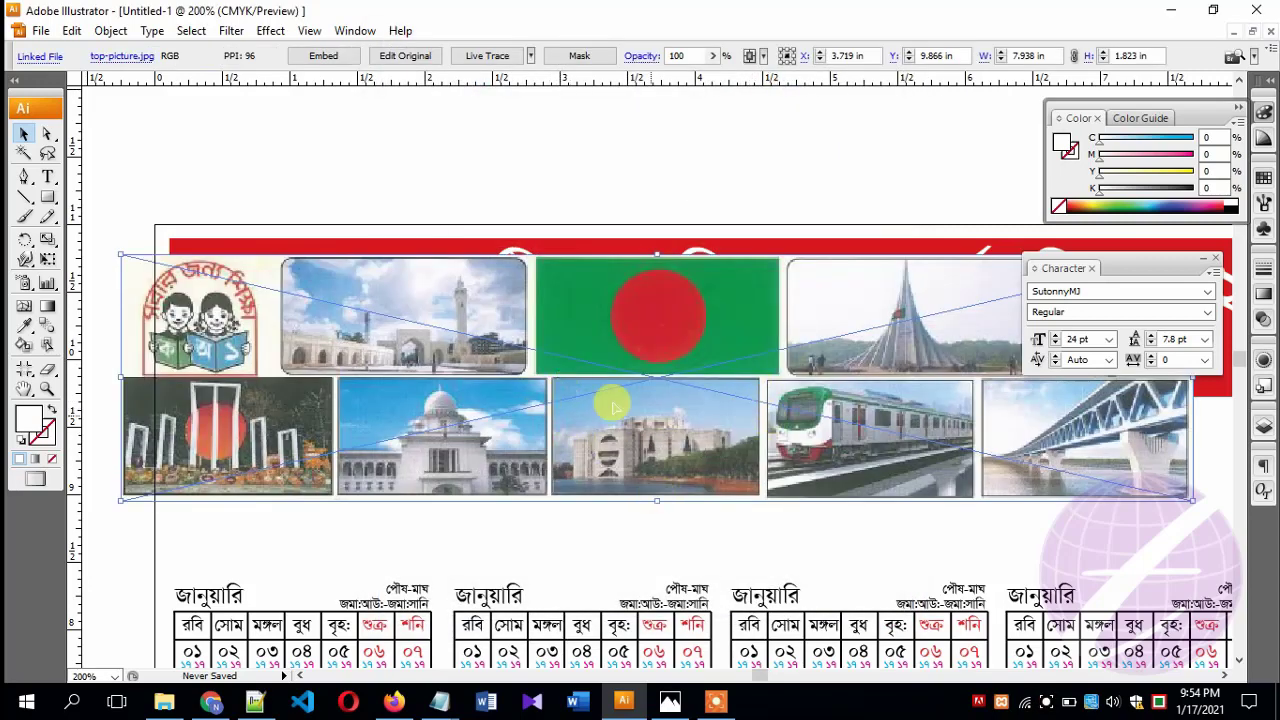
key(Tab)
drag(905, 413, 993, 518)
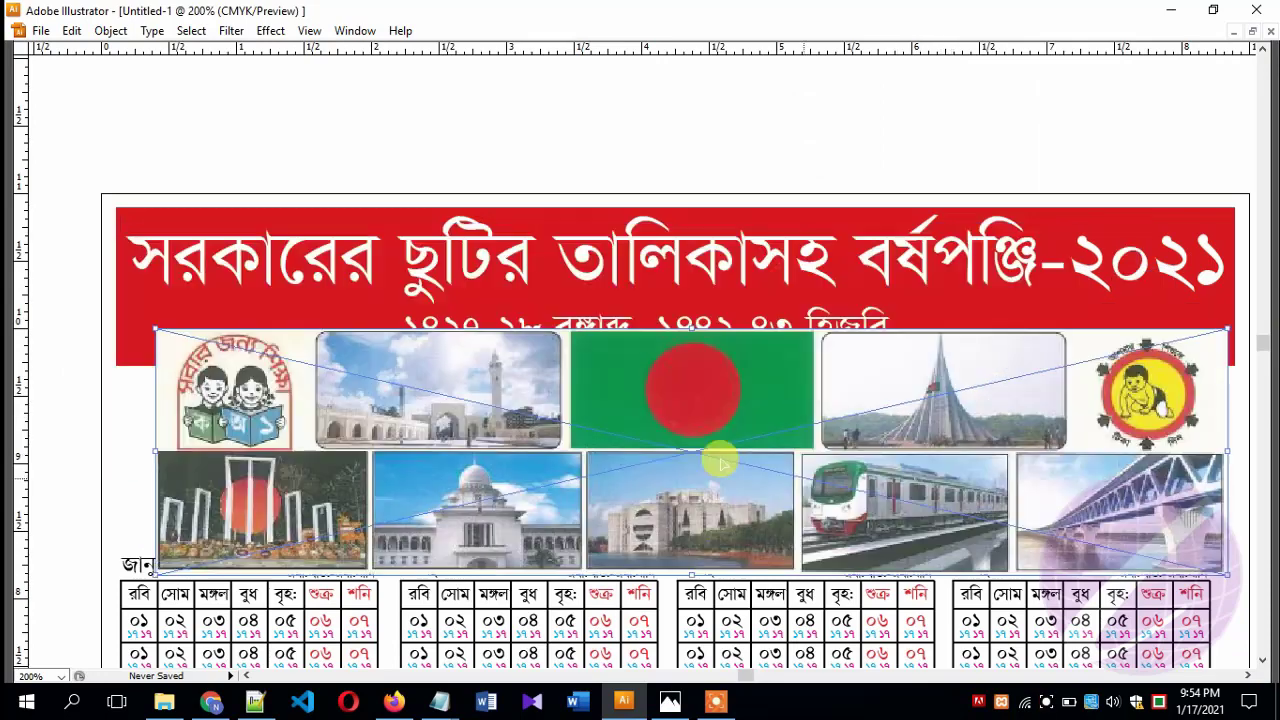
drag(600, 444, 568, 490)
scroll(1030, 450, down, 3)
scroll(1140, 350, down, 2)
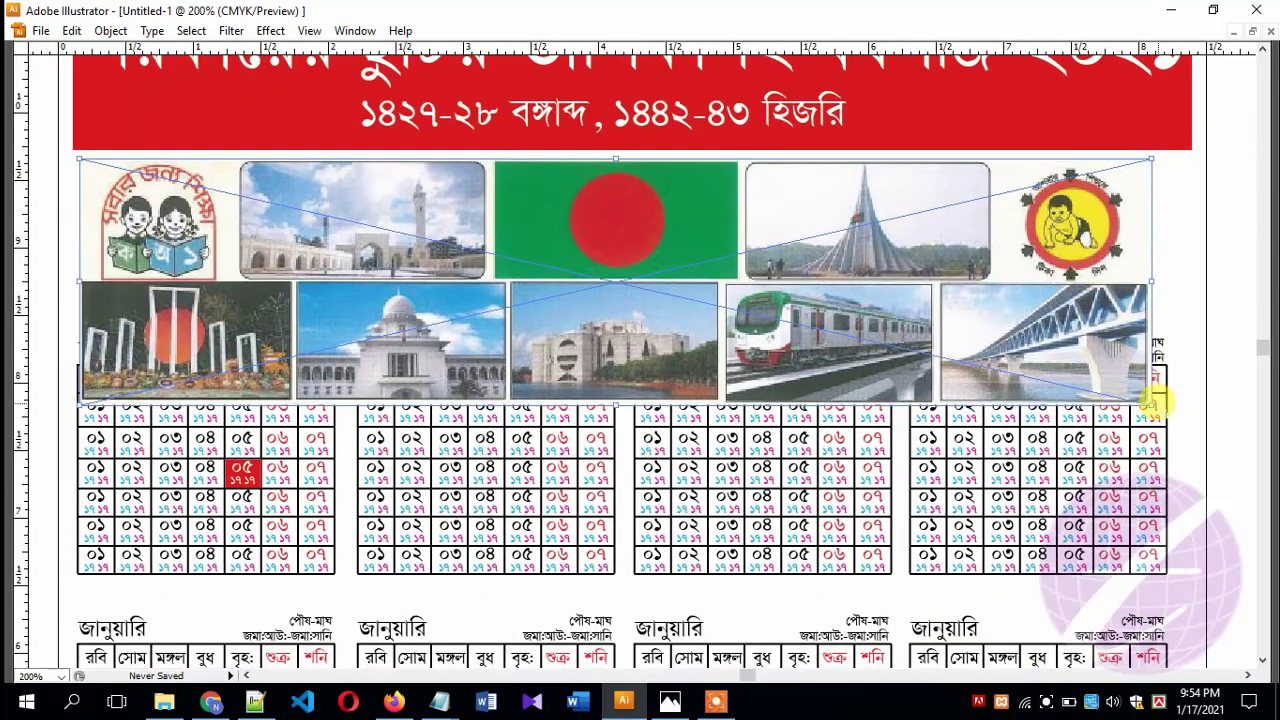
key(shift+Right)
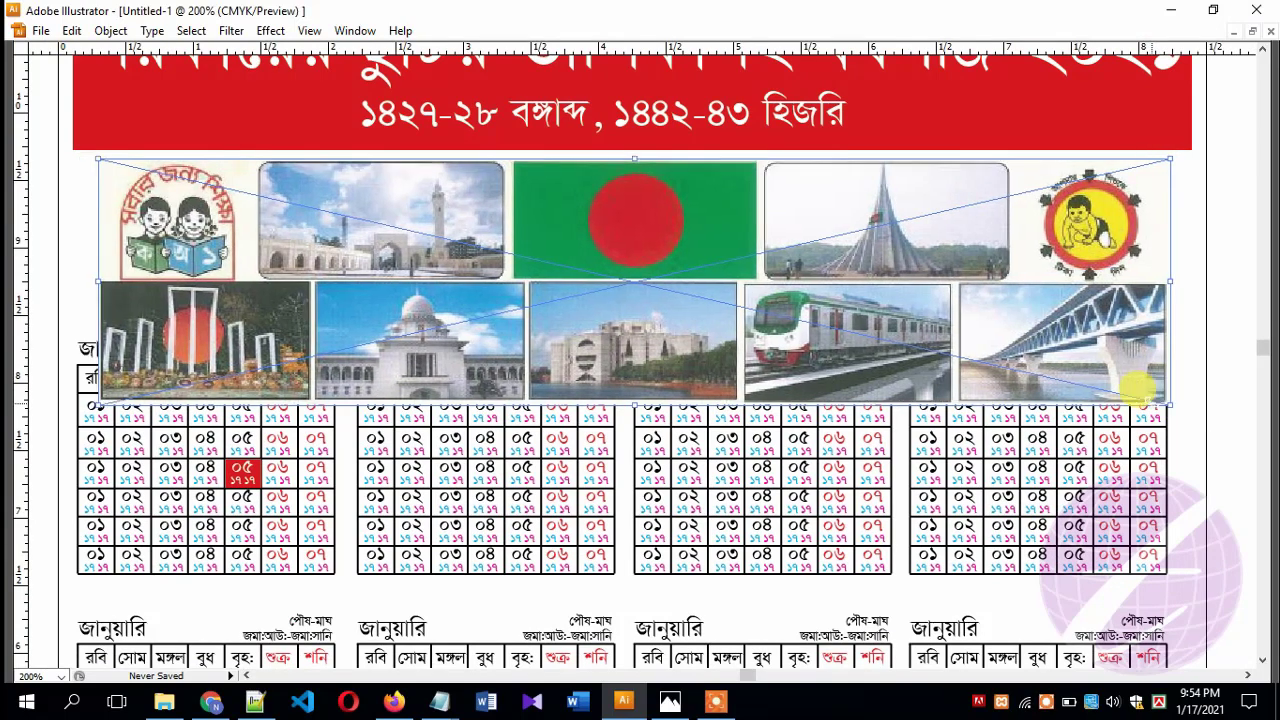
key(Left)
key(Left)
key(Left)
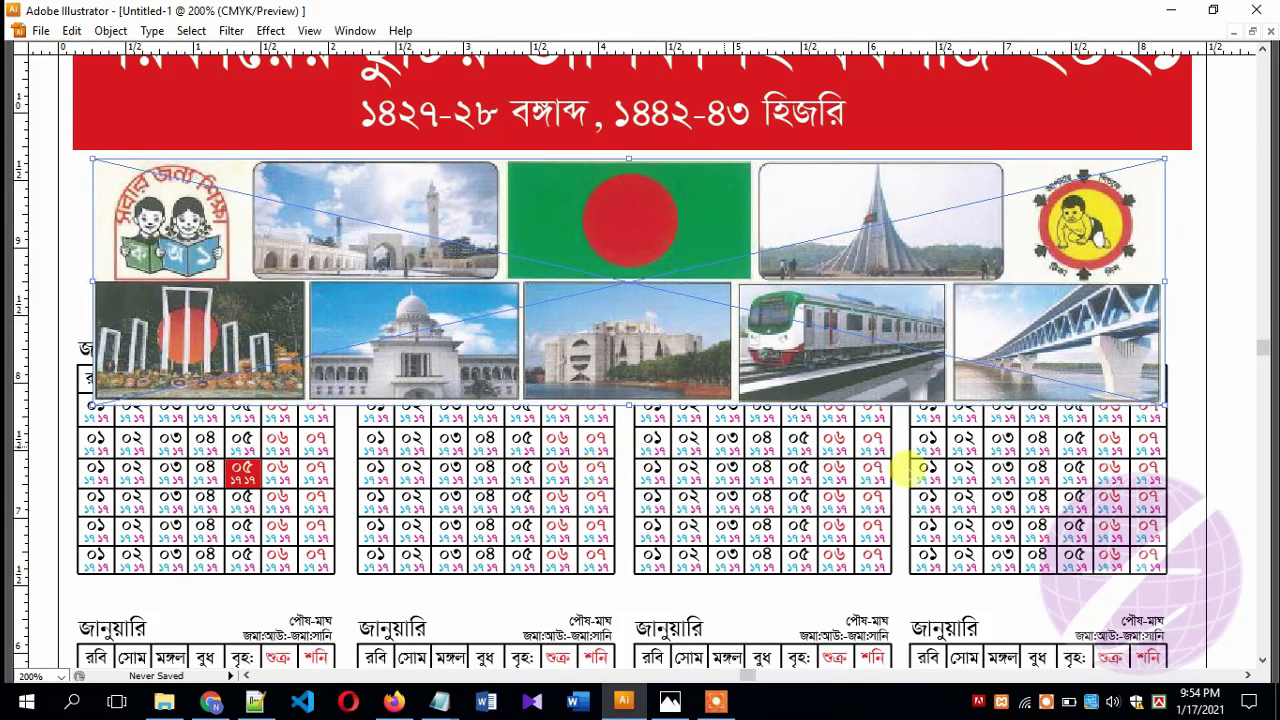
click(1192, 494)
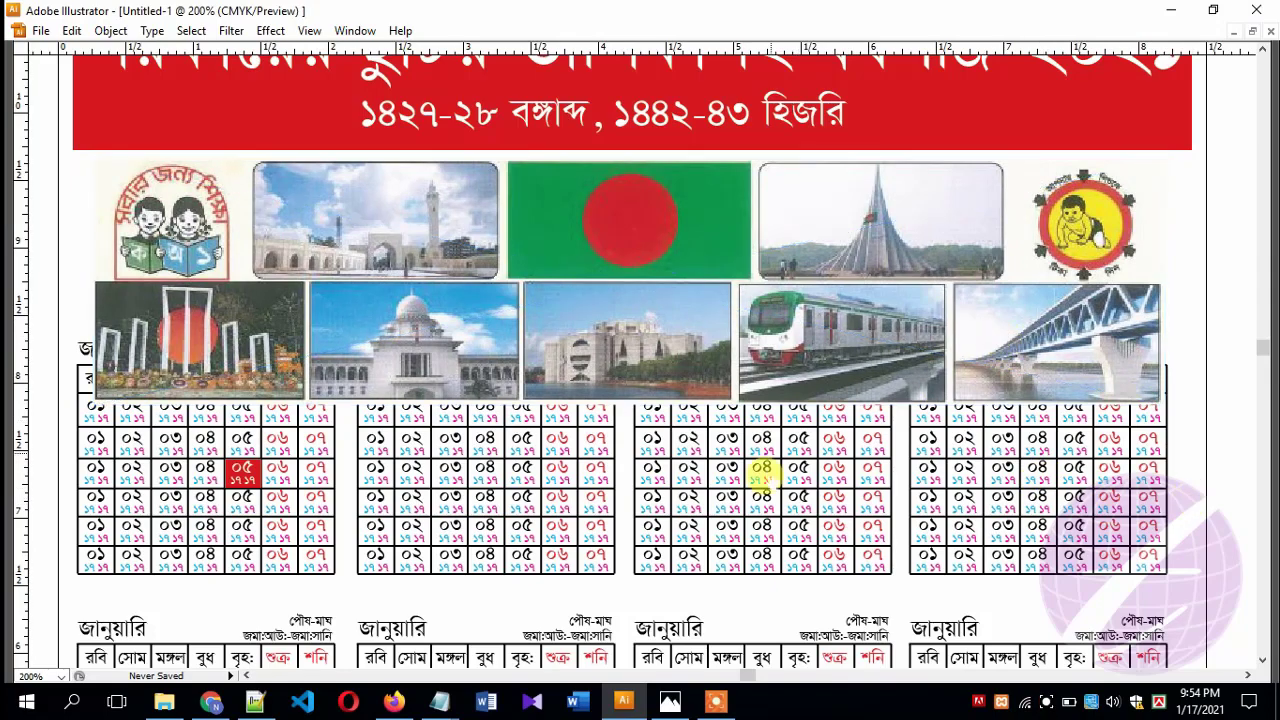
scroll(800, 400, down, 3)
key(ctrl+minus)
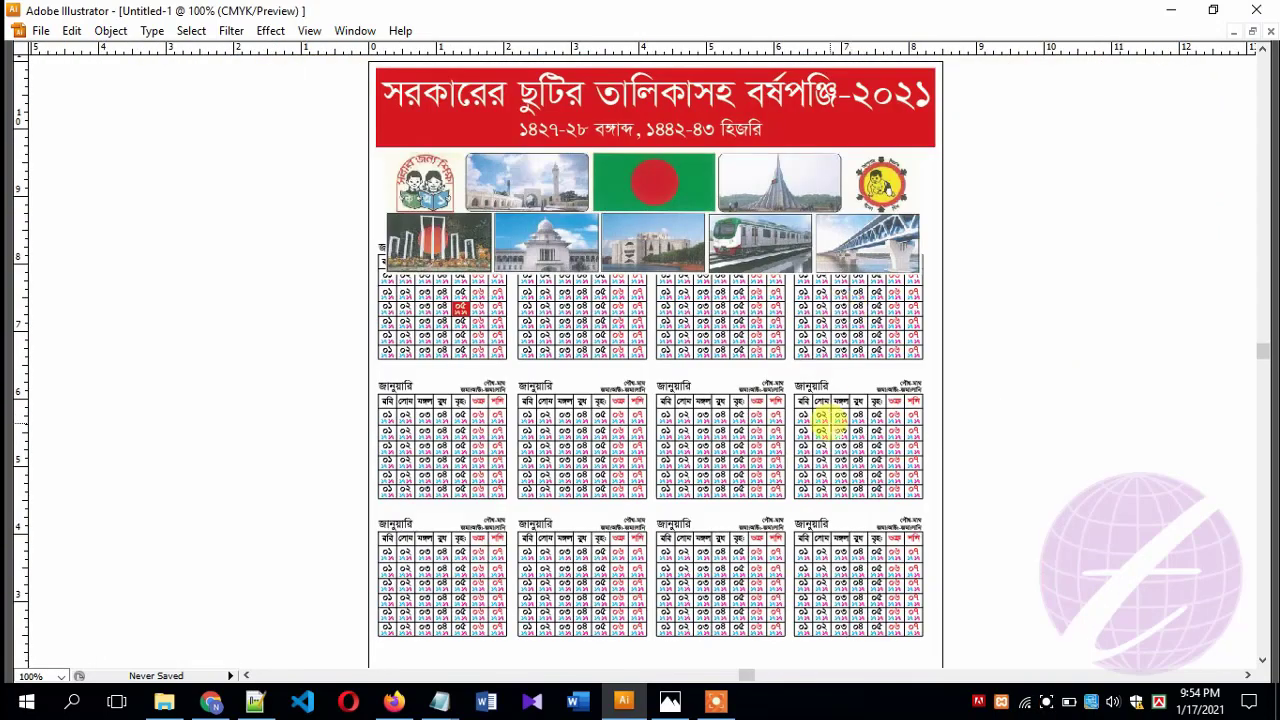
Select only the month grids, excluding the photos, and nudge them down below the photo strips.
scroll(866, 425, down, 2)
drag(1010, 594, 338, 114)
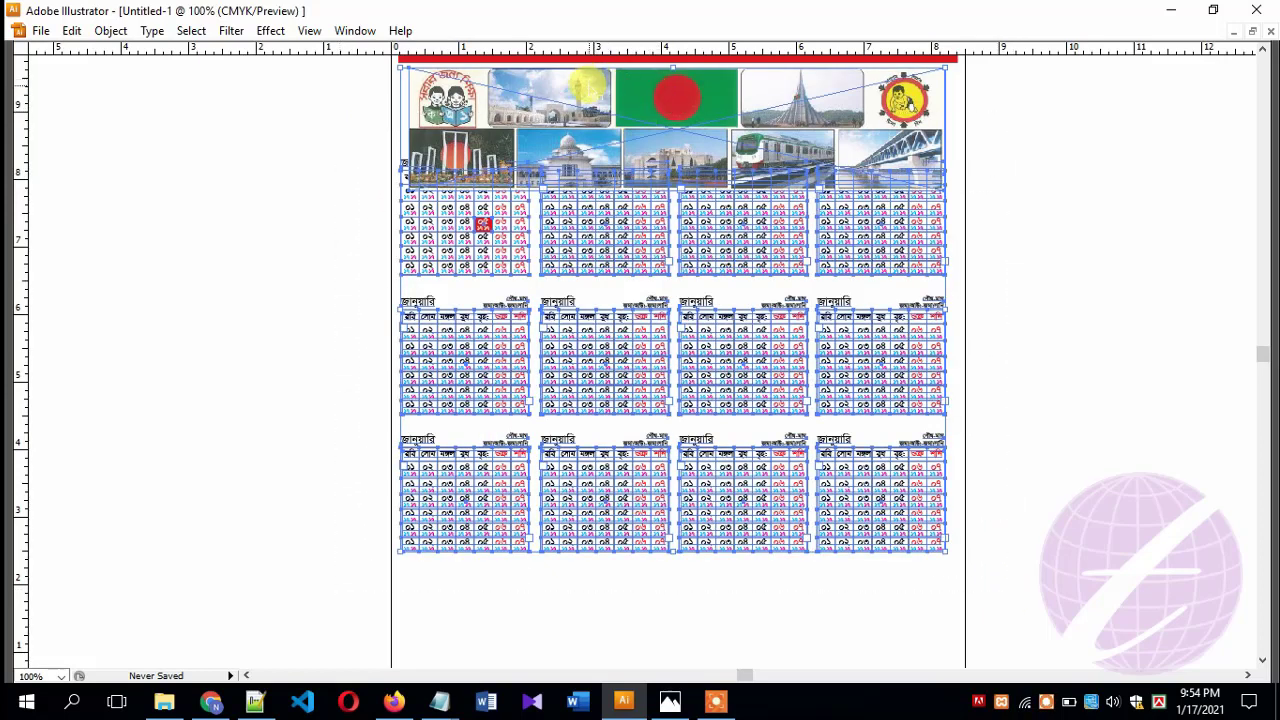
shift+click(588, 86)
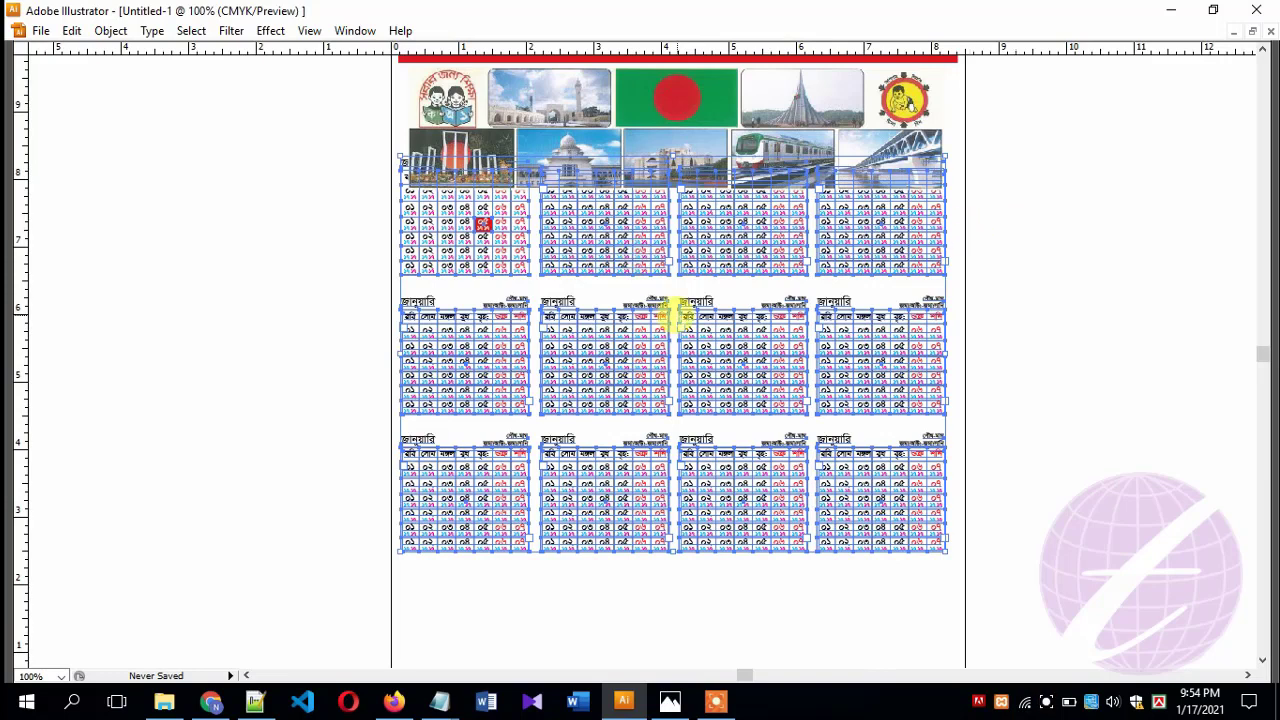
key(ctrl+z)
key(Down)
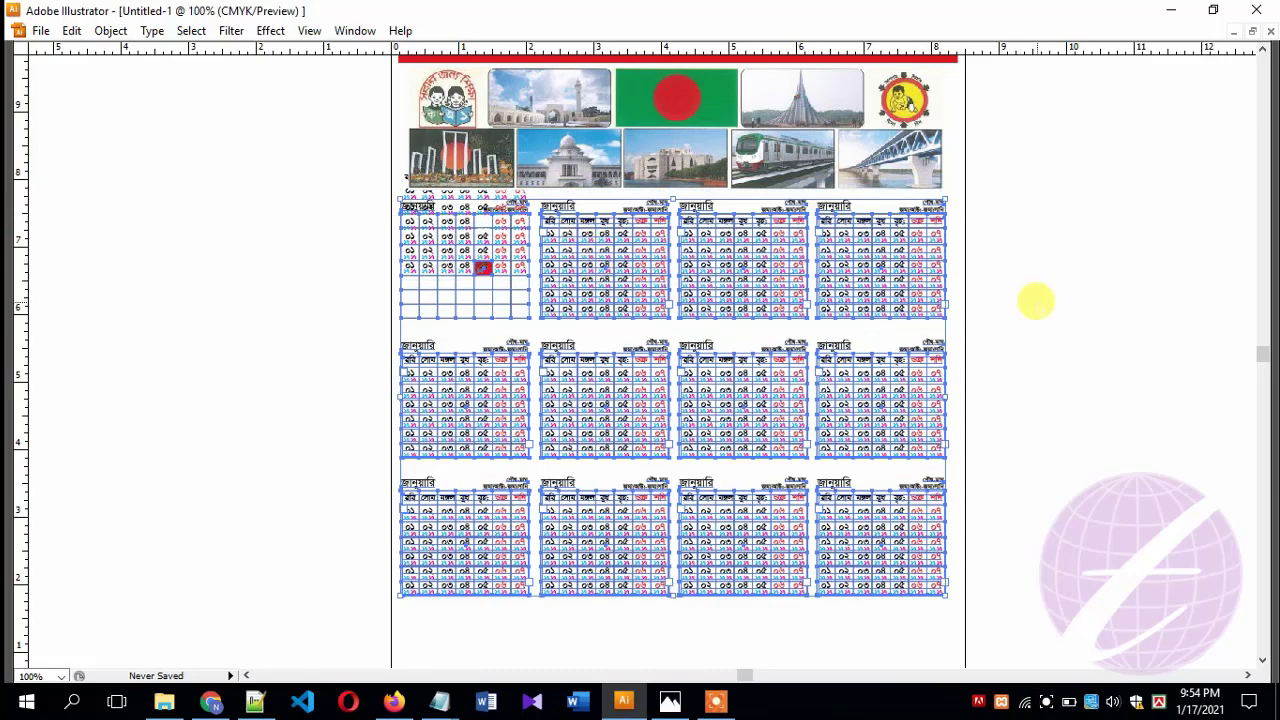
Deselect the grids and bring up the reference calendar image in Photos.
click(1034, 297)
scroll(711, 337, down, 5)
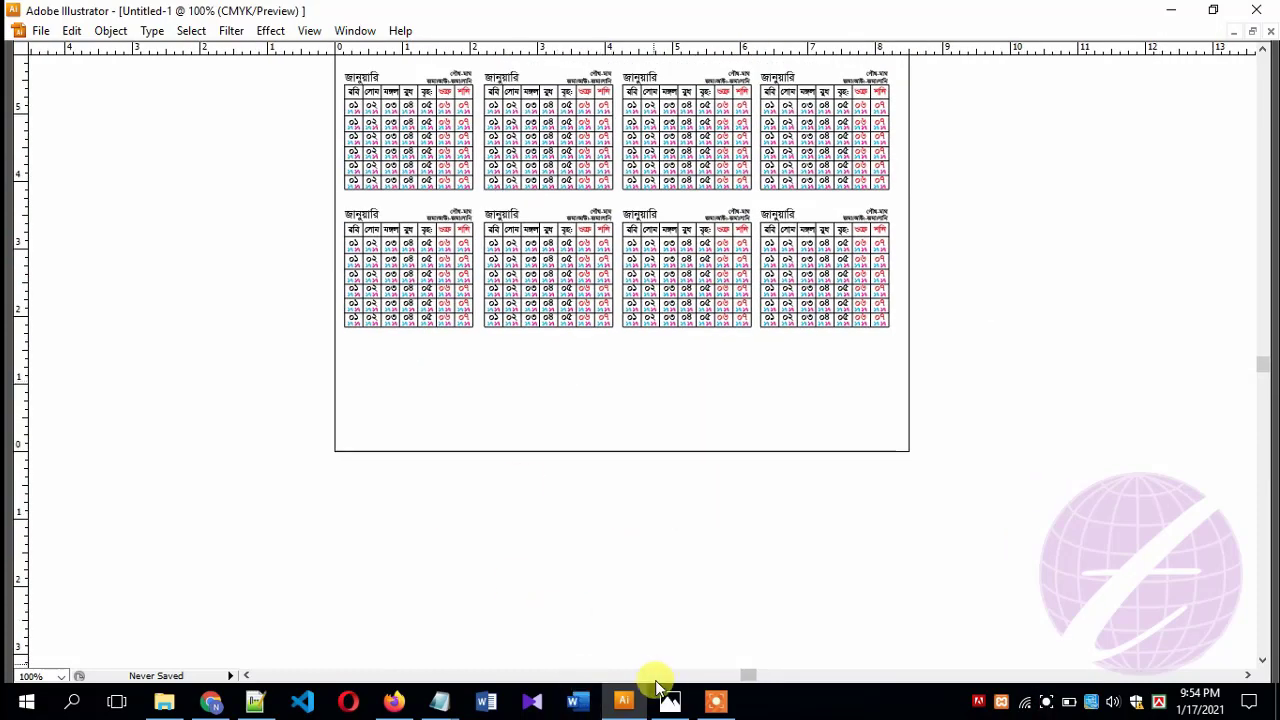
click(668, 700)
Scroll through the reference calendar image and its holiday list in Photos.
scroll(797, 564, down, 5)
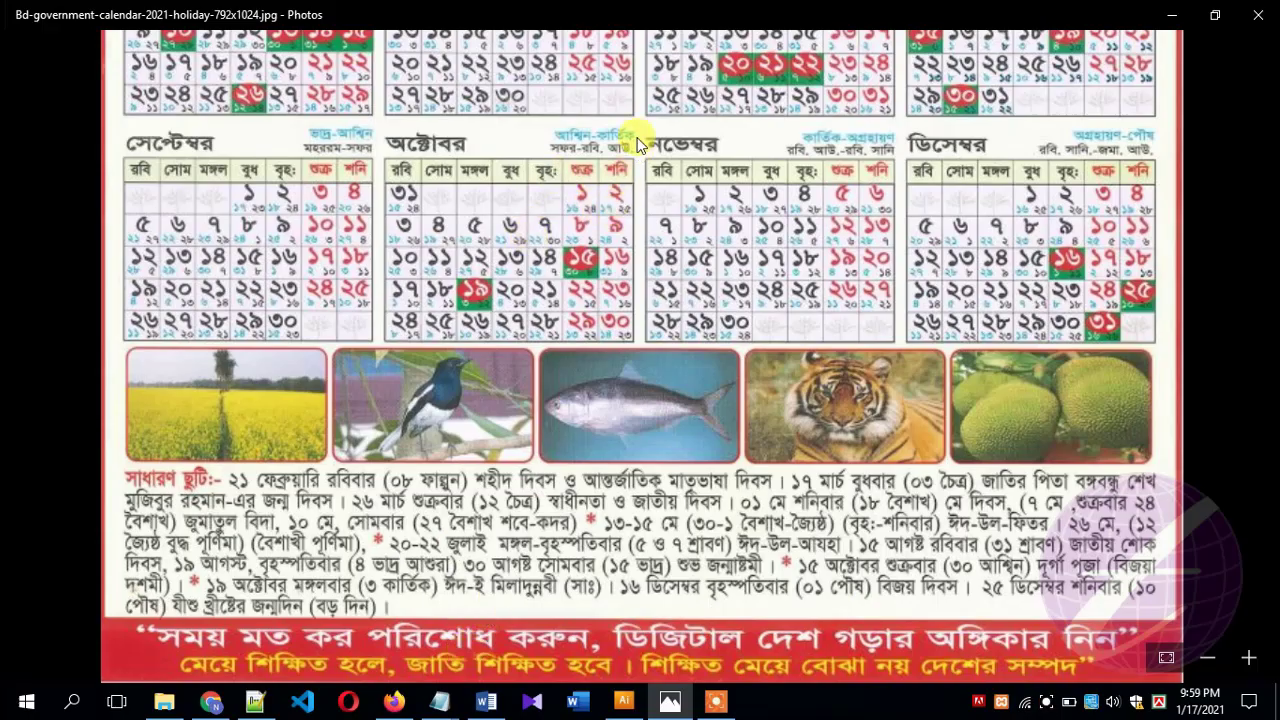
scroll(637, 143, up, 5)
scroll(603, 111, up, 5)
scroll(629, 282, down, 3)
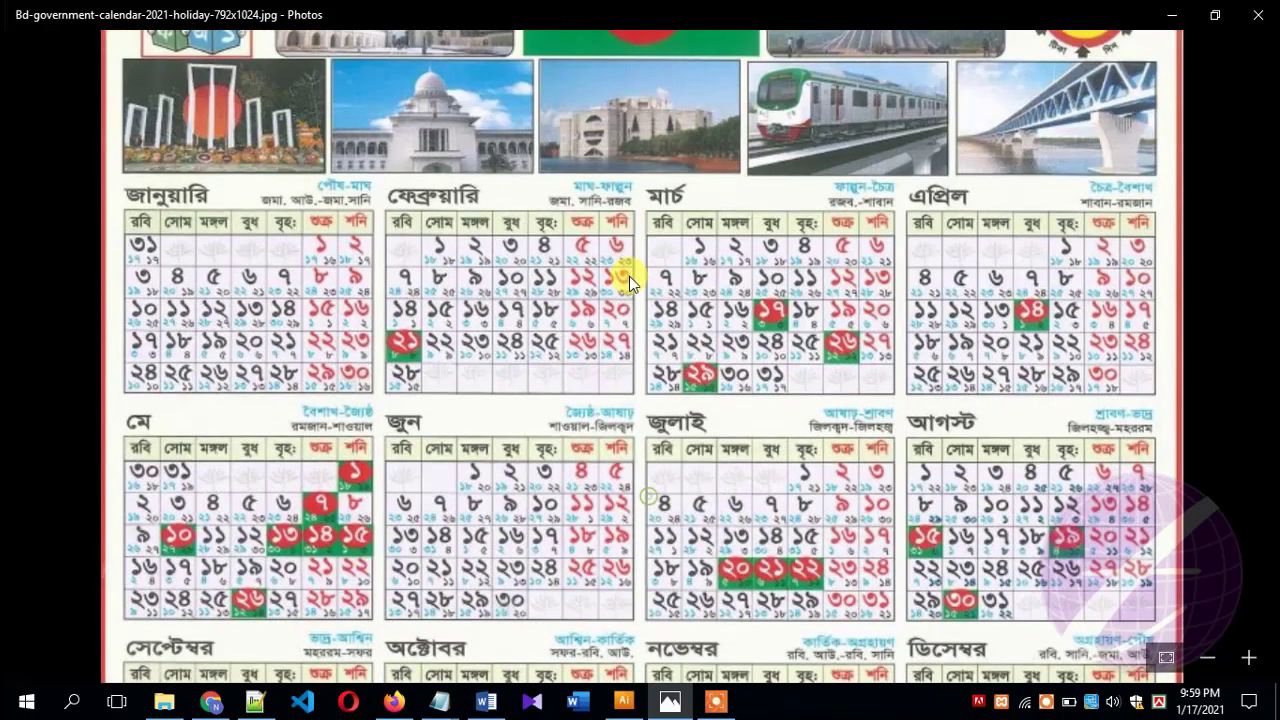
scroll(629, 276, up, 3)
scroll(771, 545, down, 6)
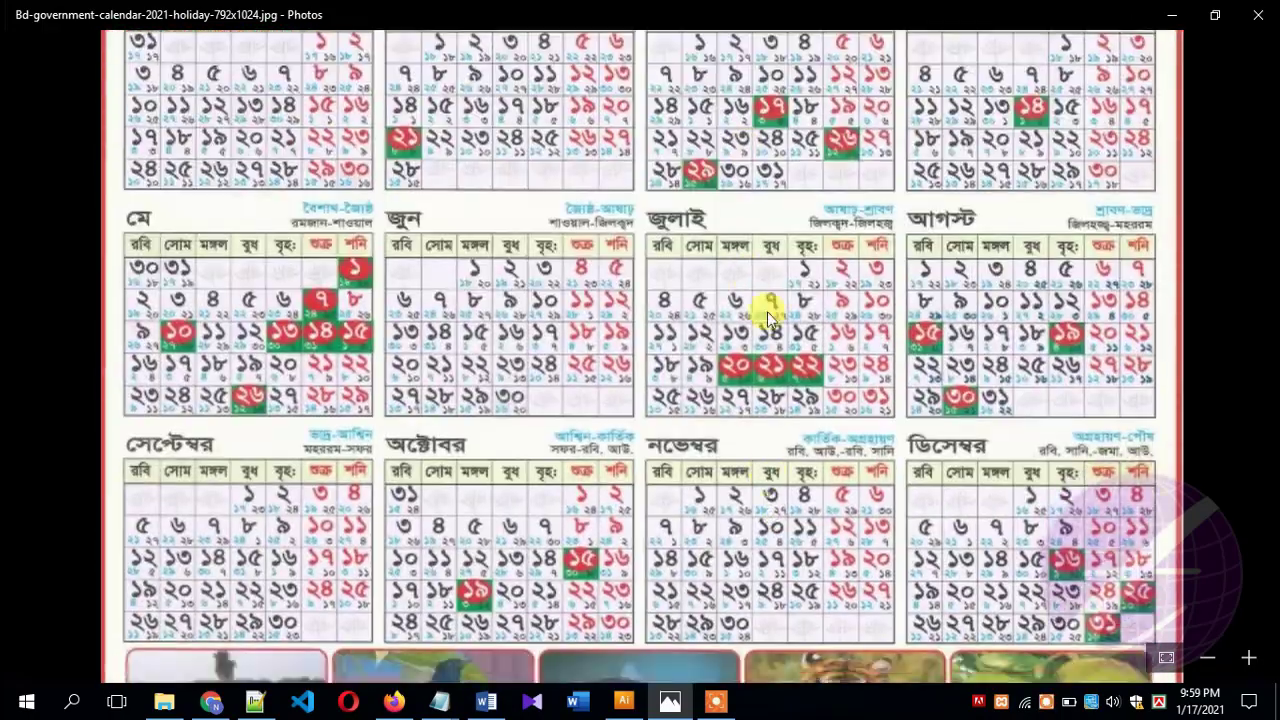
scroll(766, 460, down, 8)
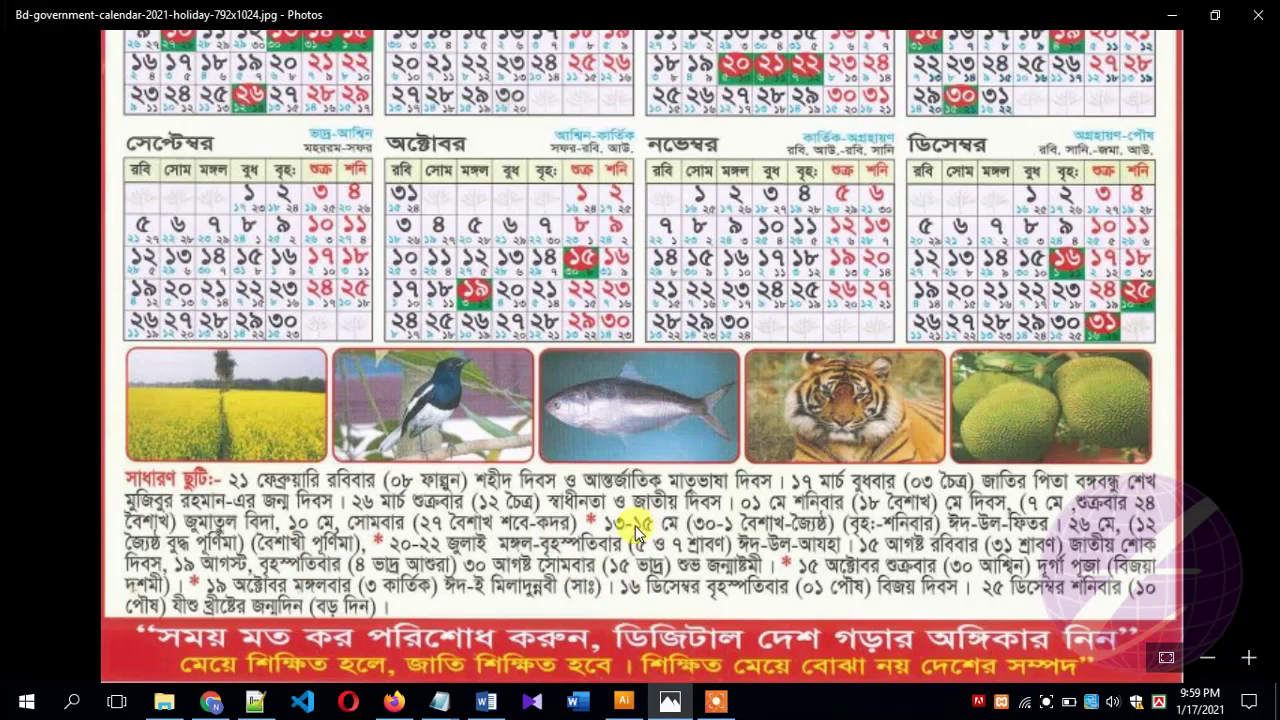
Check the holiday list text in Word, then return to the Illustrator calendar.
click(623, 701)
click(486, 701)
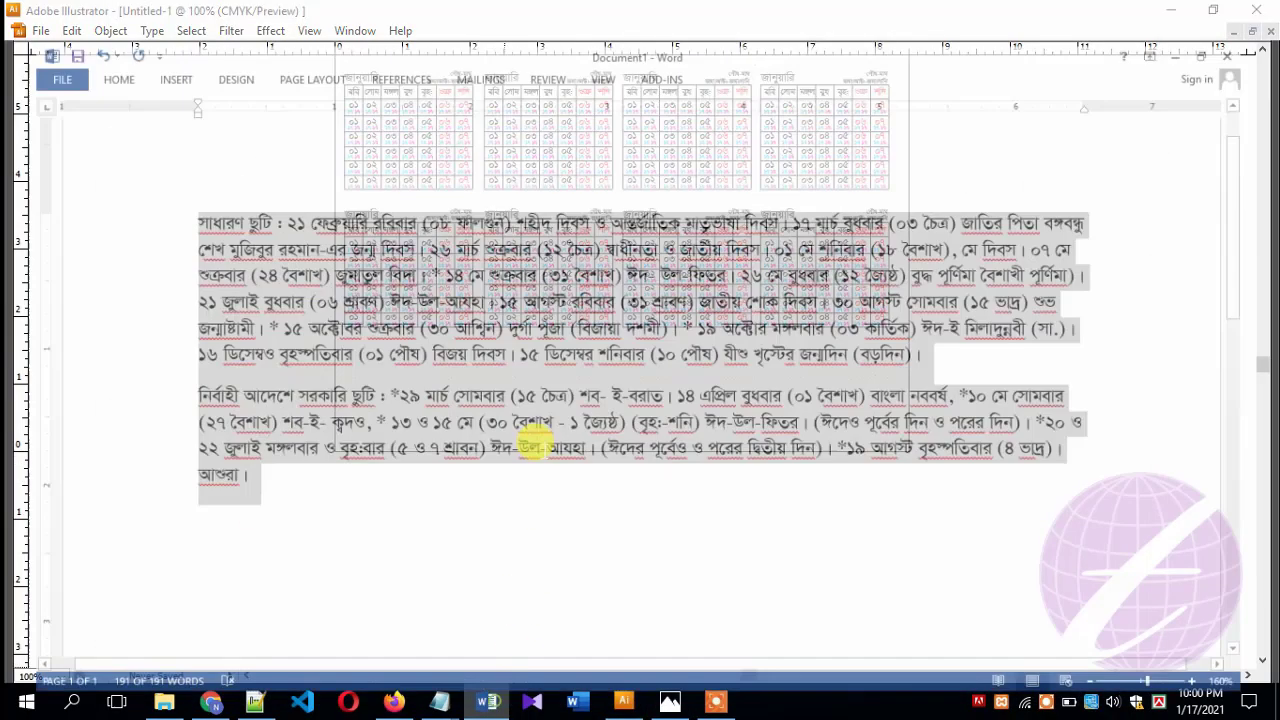
click(623, 701)
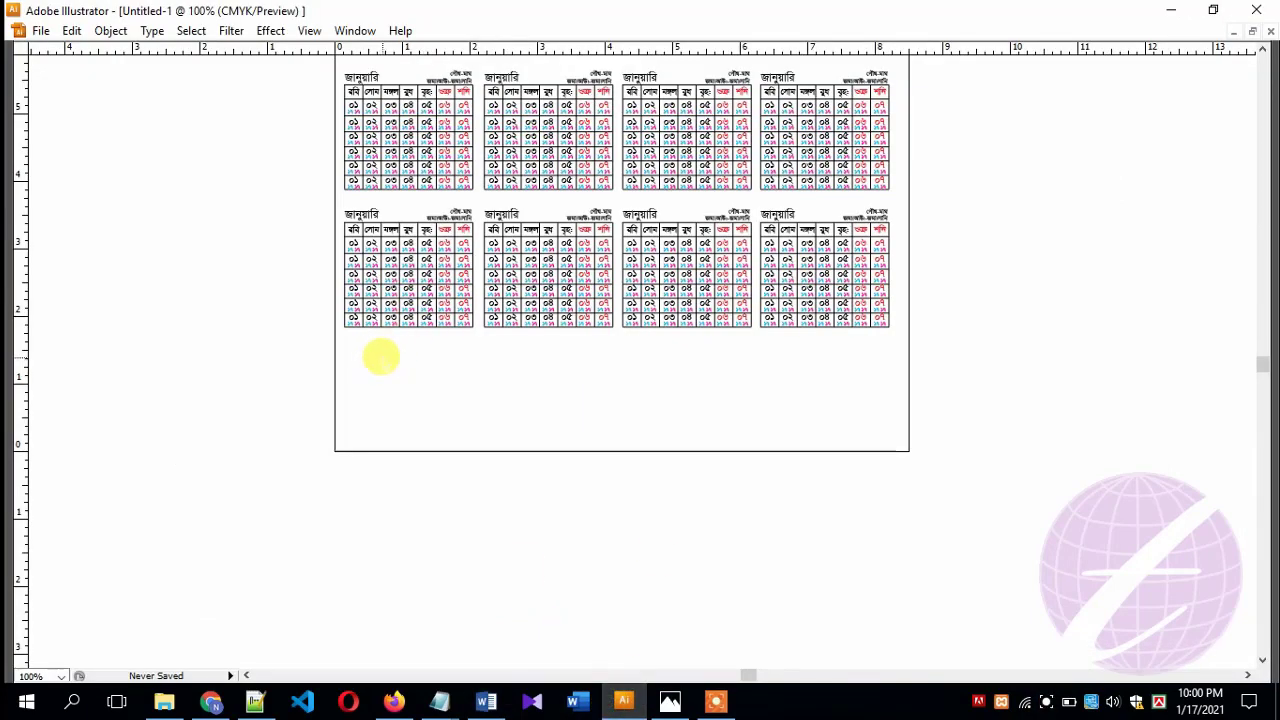
Draw a text area below the month grids and paste the holiday list into it.
key(Tab)
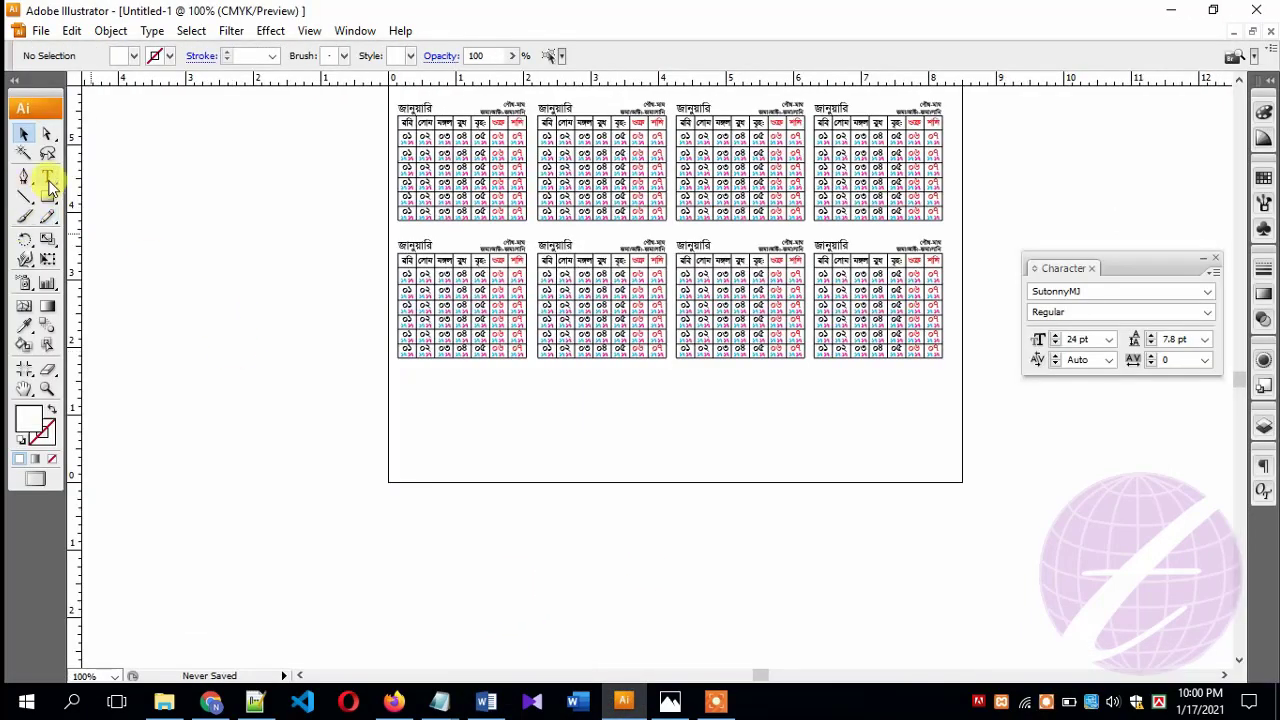
click(48, 180)
drag(410, 390, 920, 466)
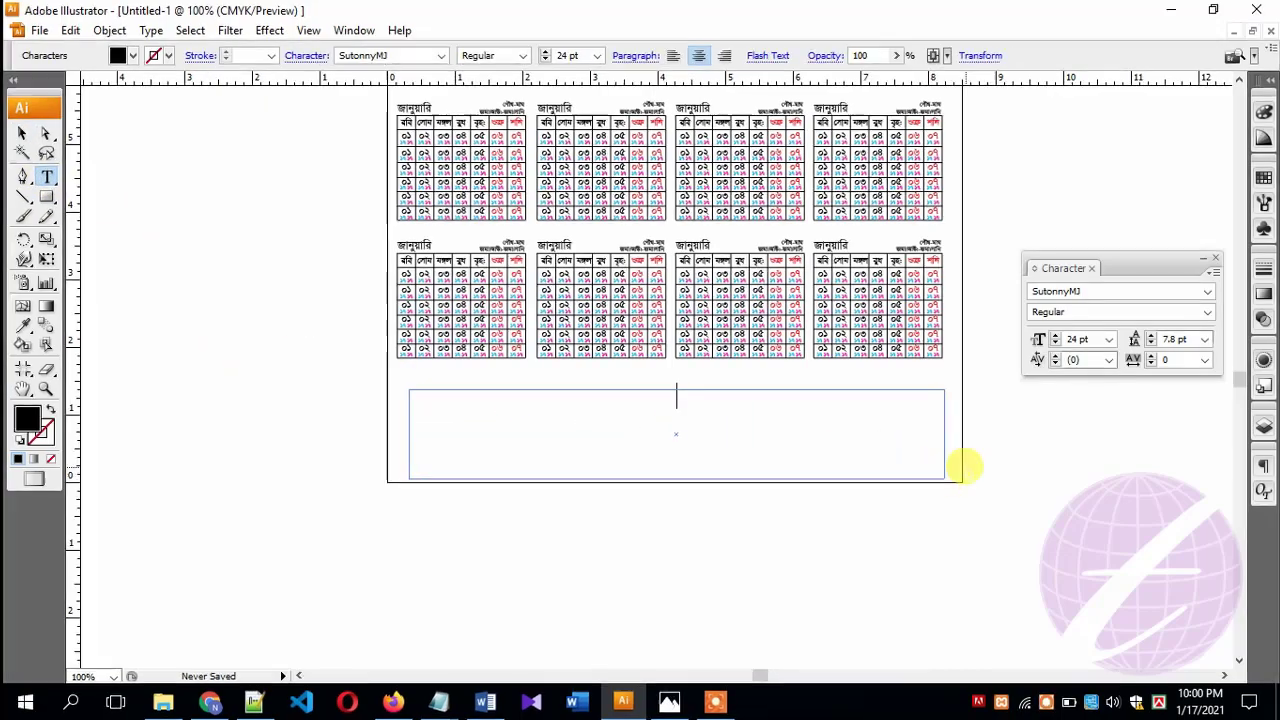
key(ctrl+v)
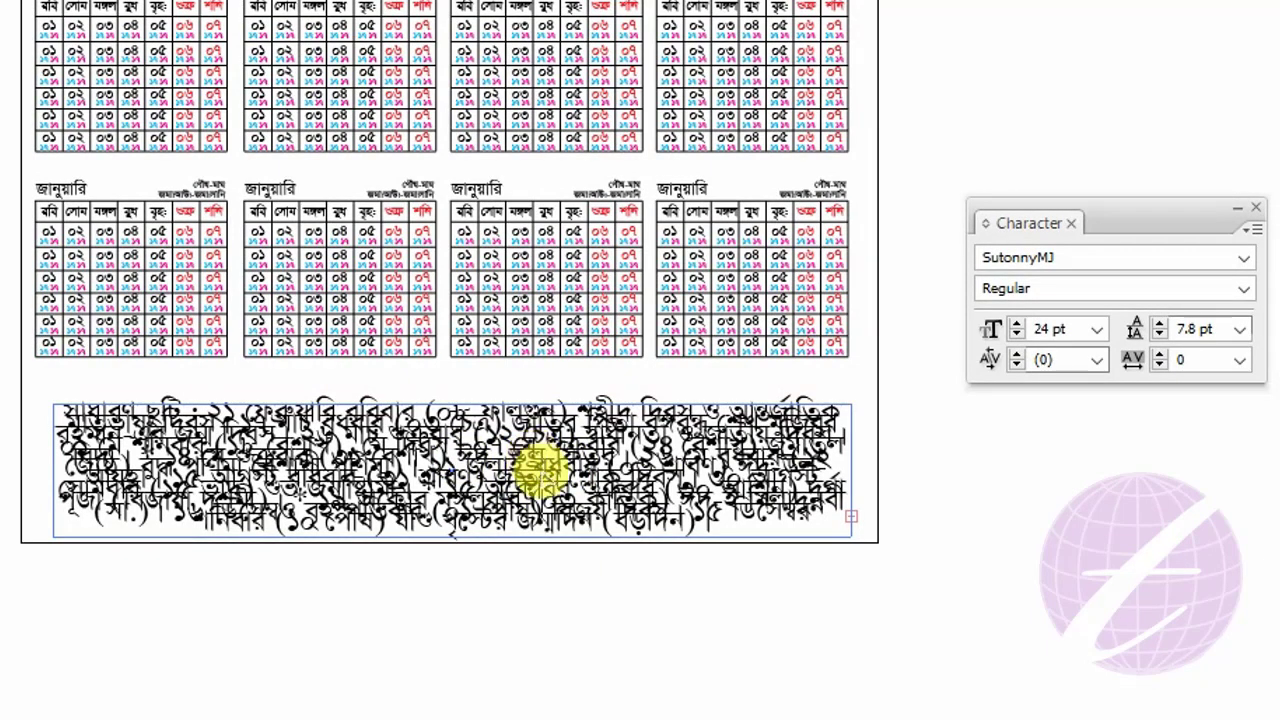
Set all the holiday text to 11 pt size with 10 pt leading.
key(ctrl+a)
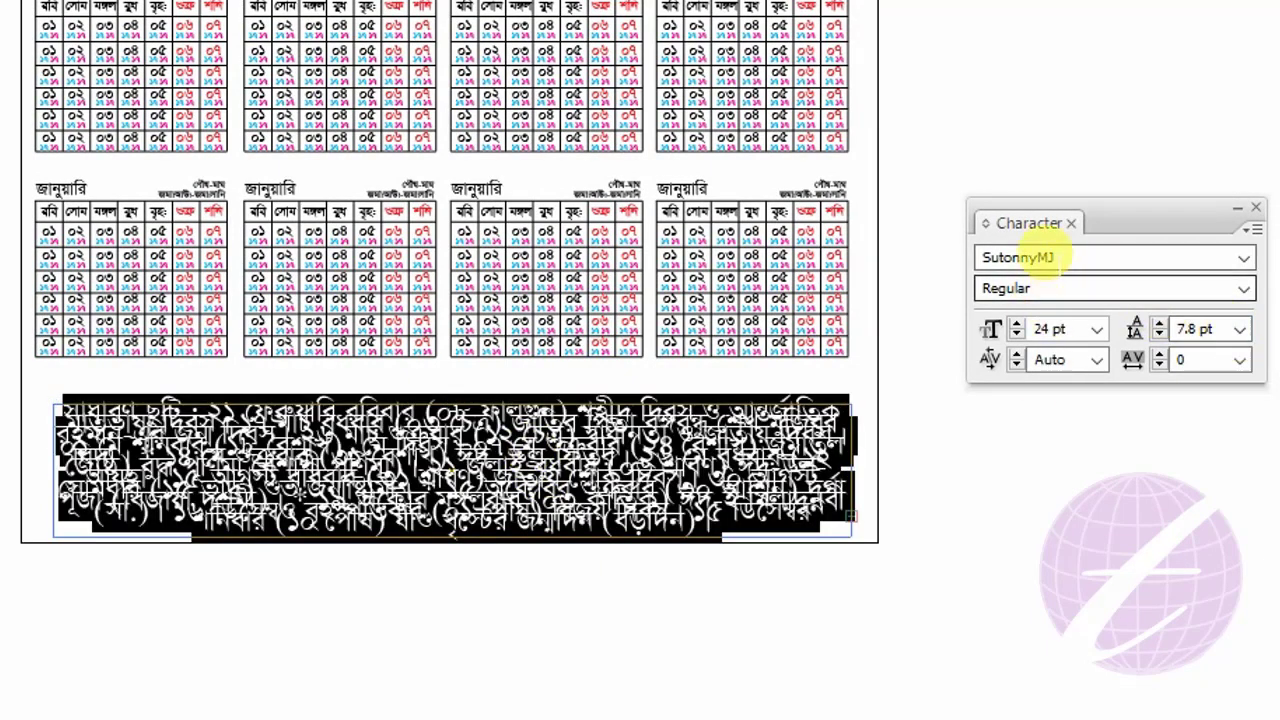
click(1068, 334)
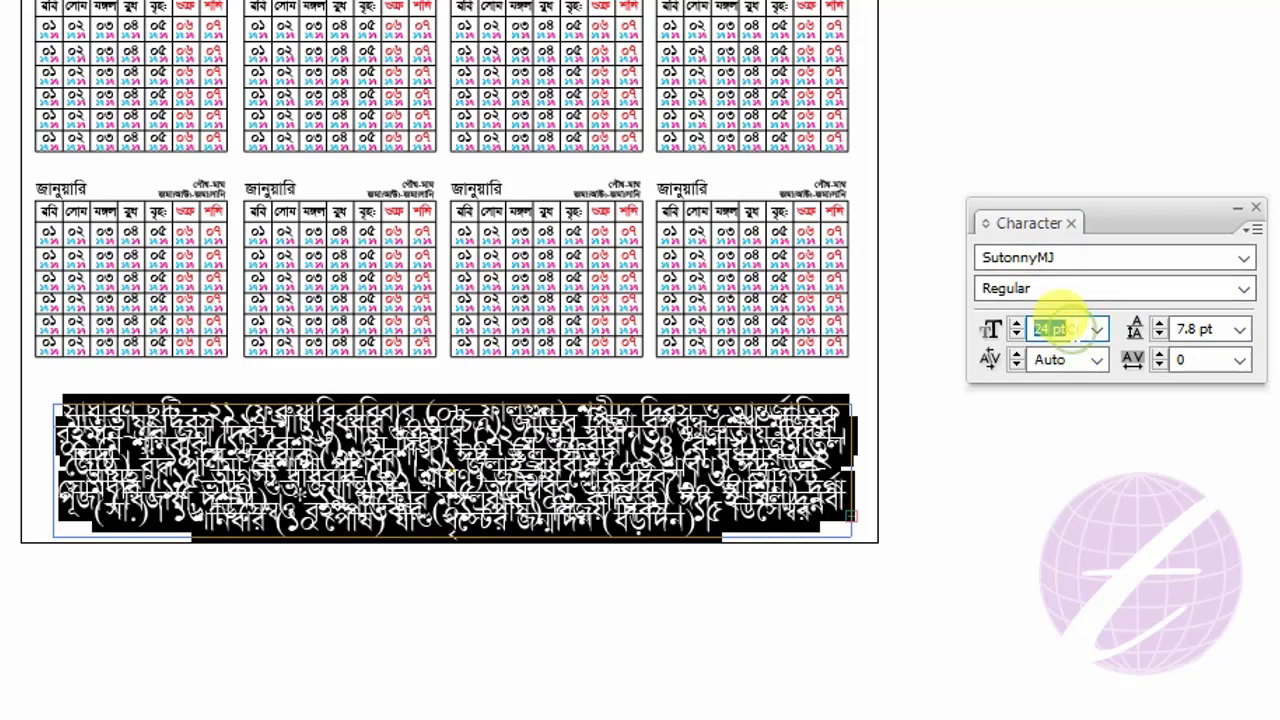
text(11)
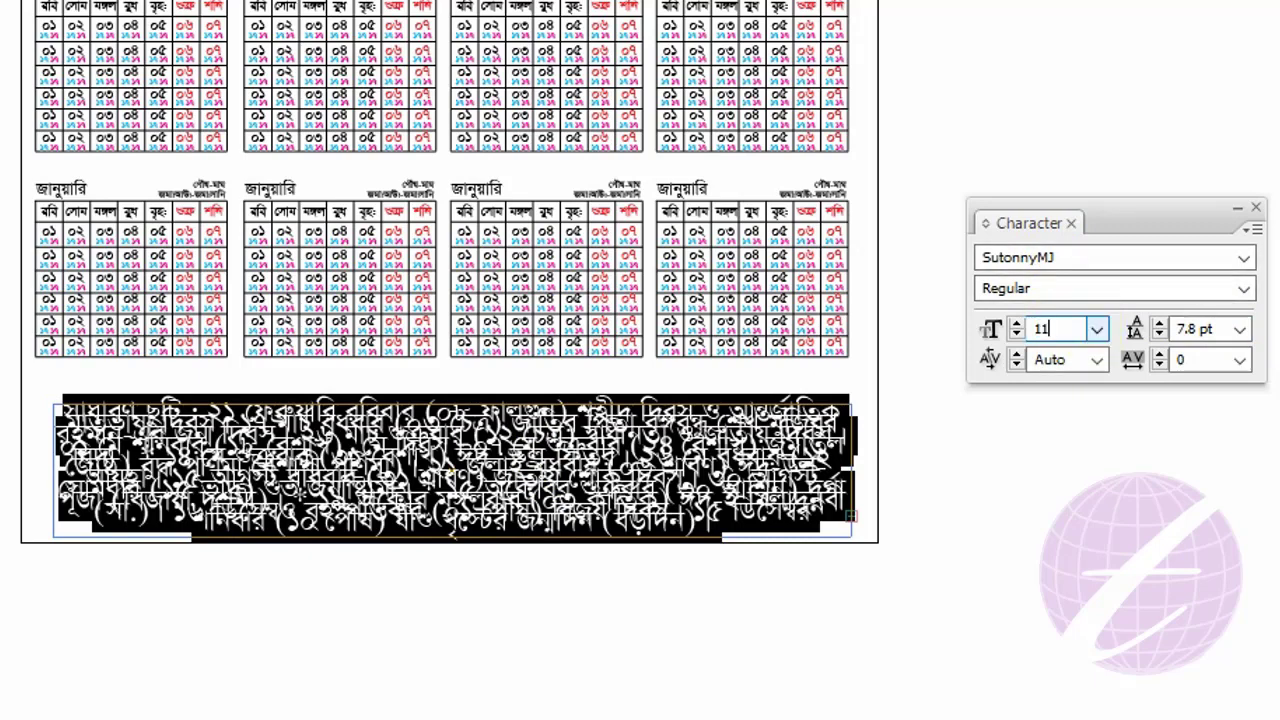
key(Return)
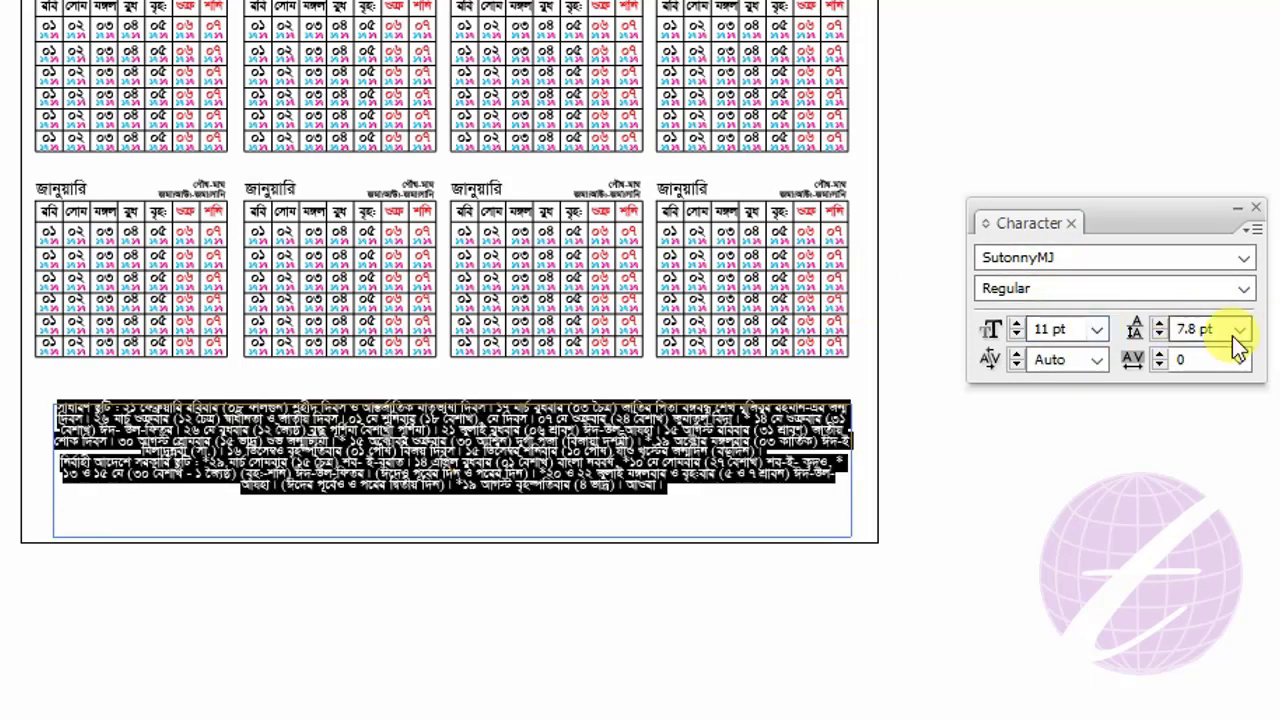
click(1195, 329)
text(10)
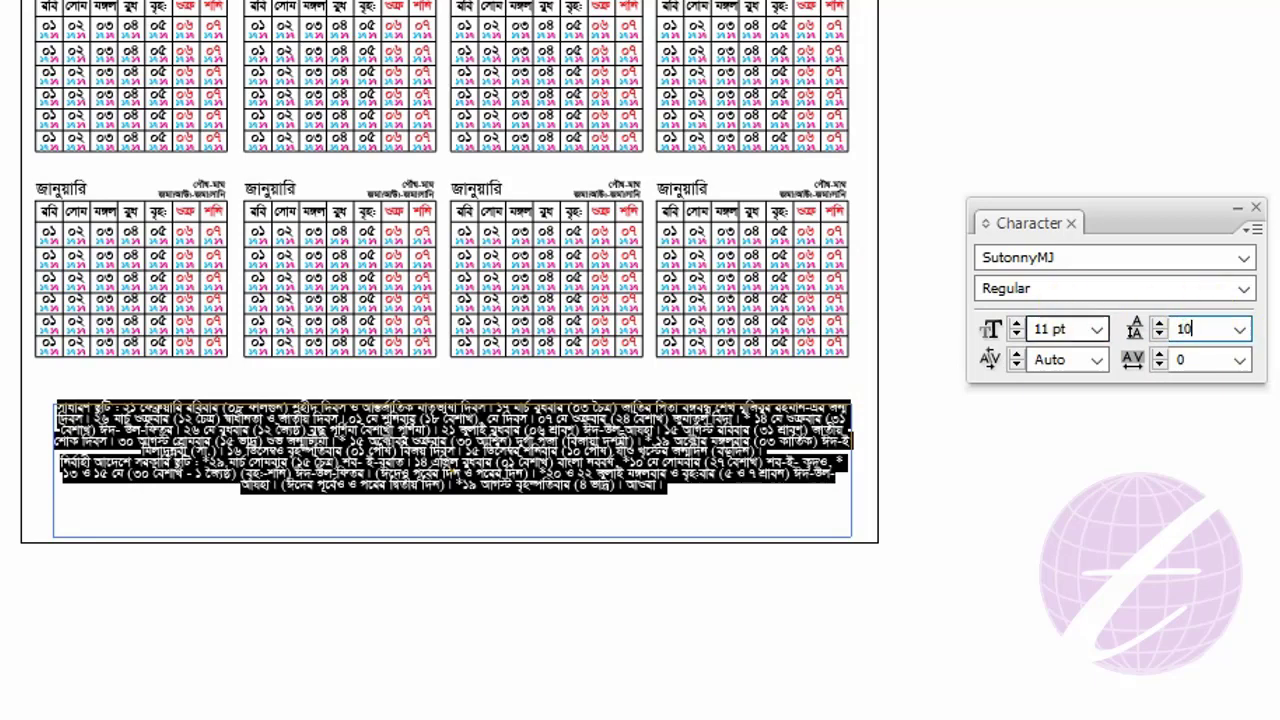
key(Return)
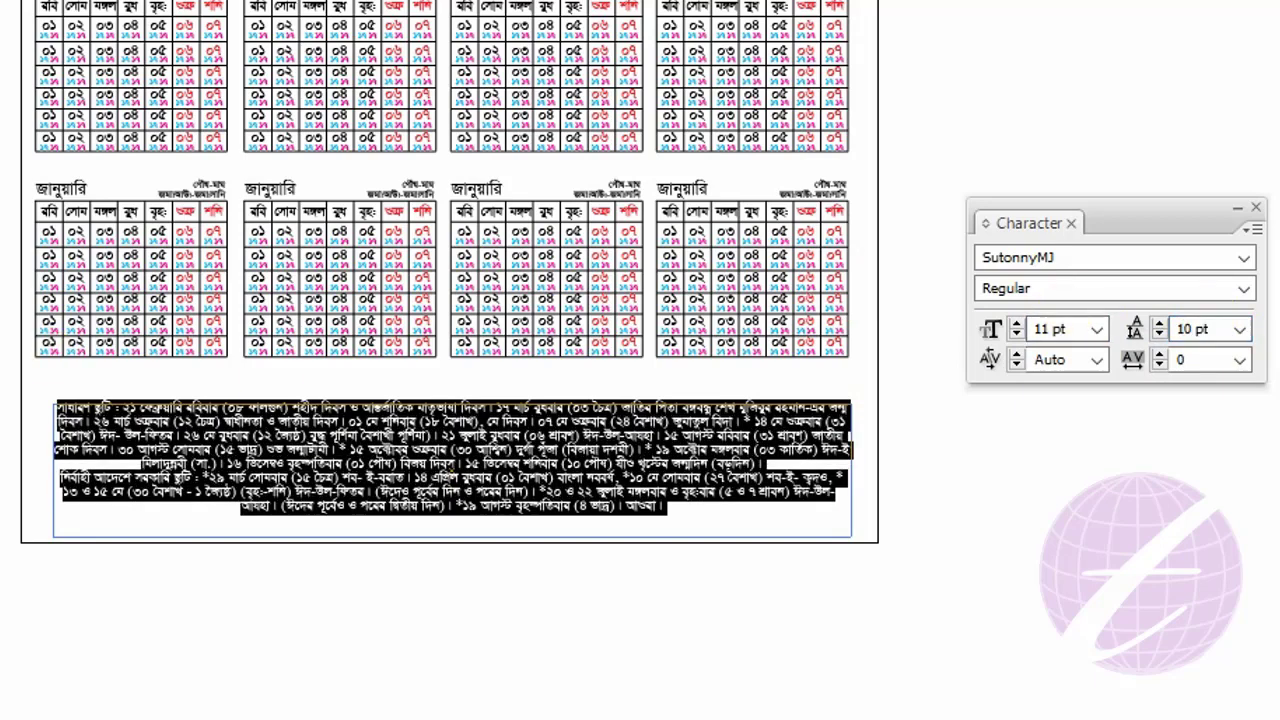
Deselect the text, then reselect the holiday text block as an object.
click(14, 449)
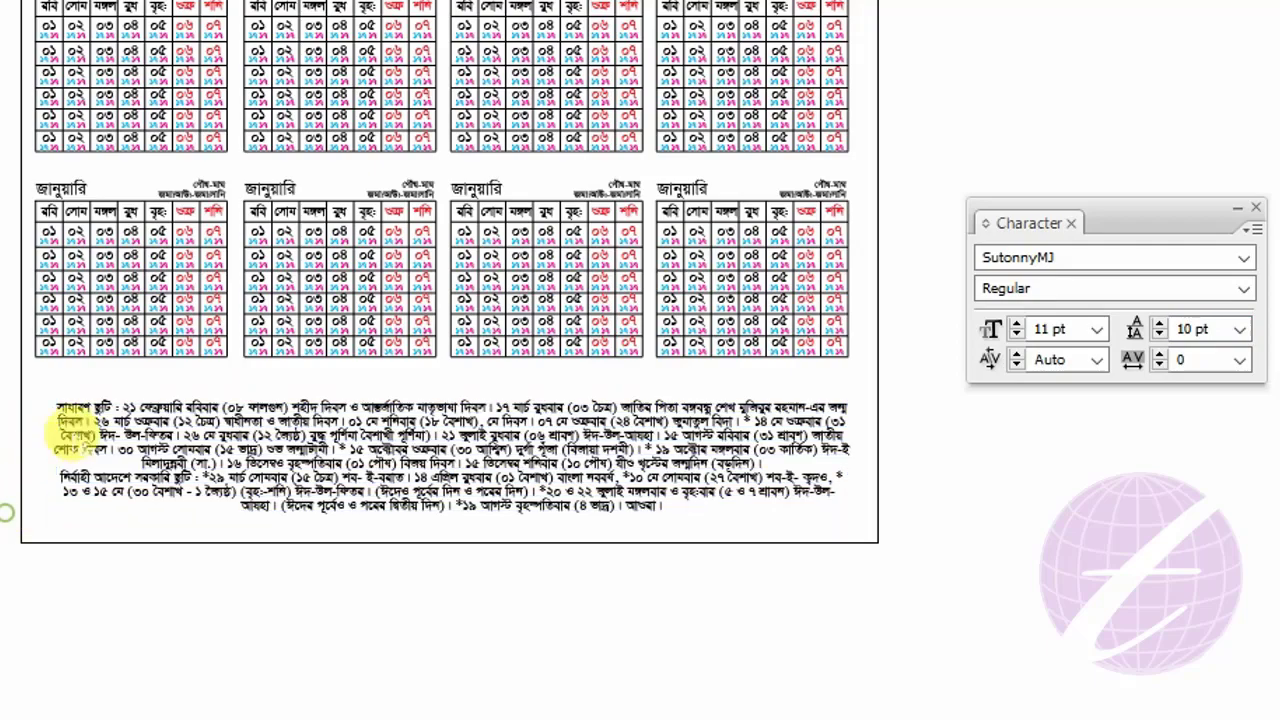
mouse_move(26, 380)
mouse_down()
mouse_move(677, 540)
mouse_move(871, 537)
mouse_up()
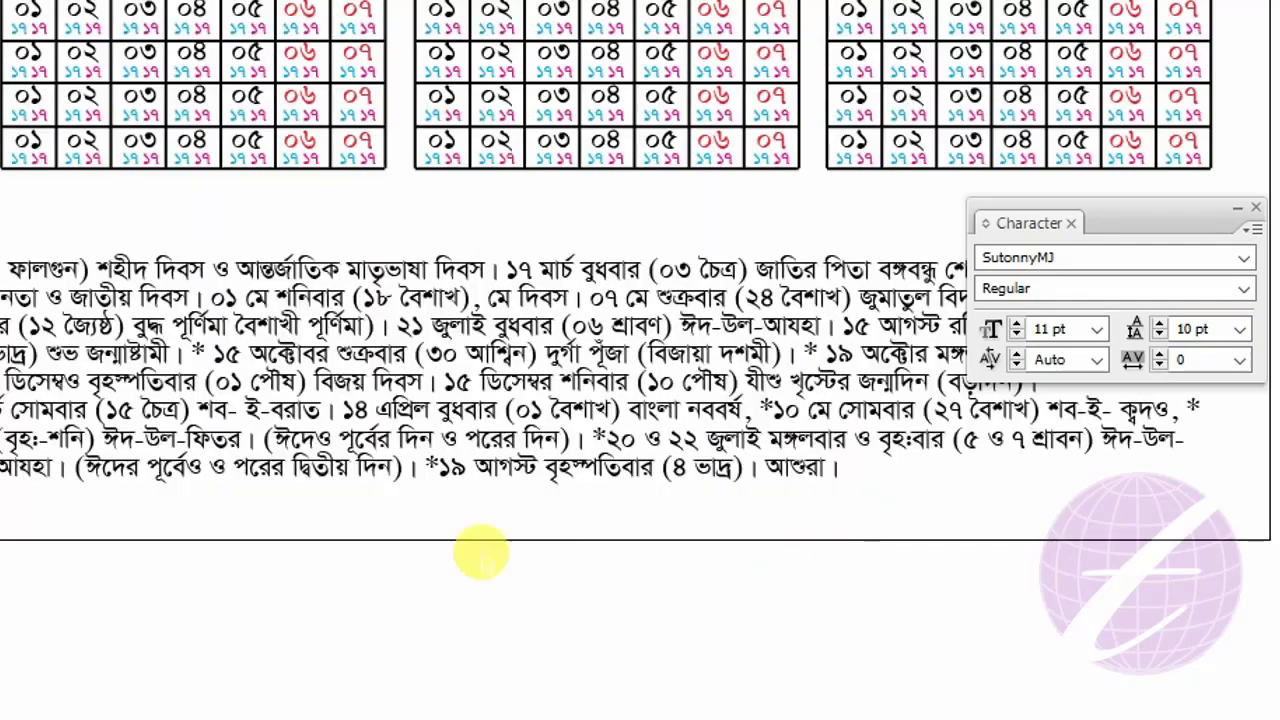
click(222, 338)
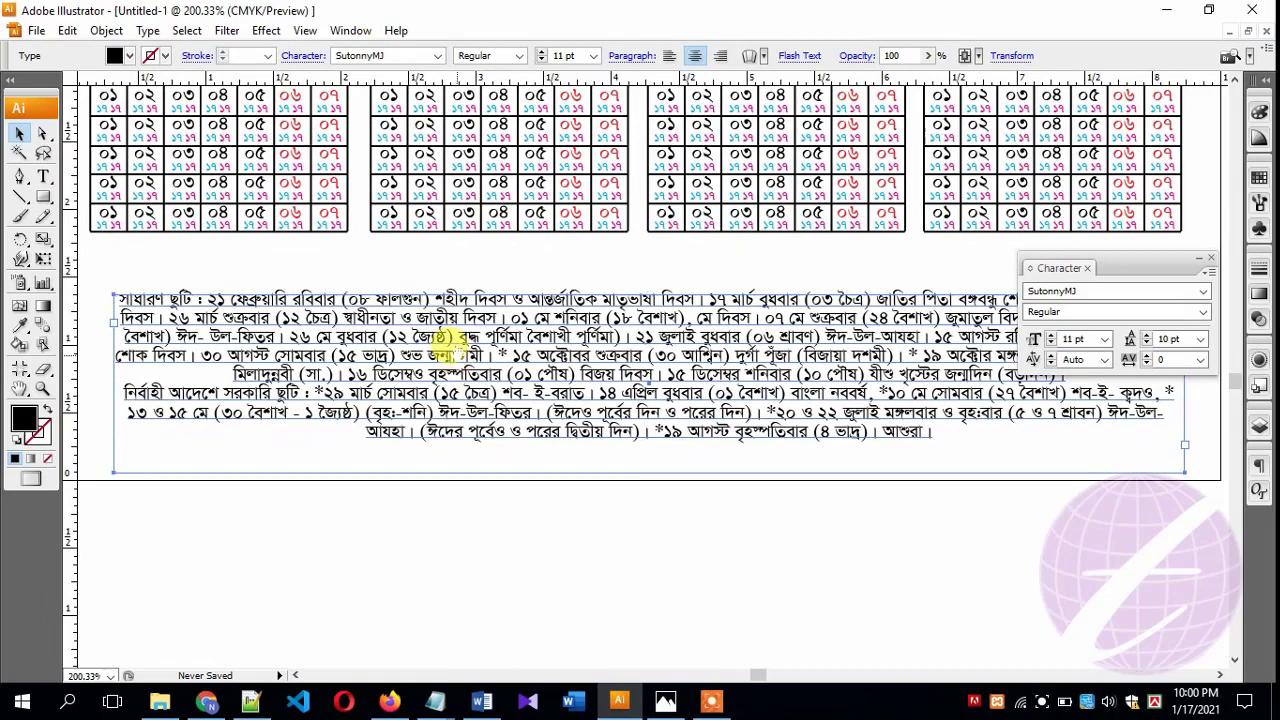
Reposition the holiday text block and left-align all its paragraphs.
drag(445, 340, 516, 389)
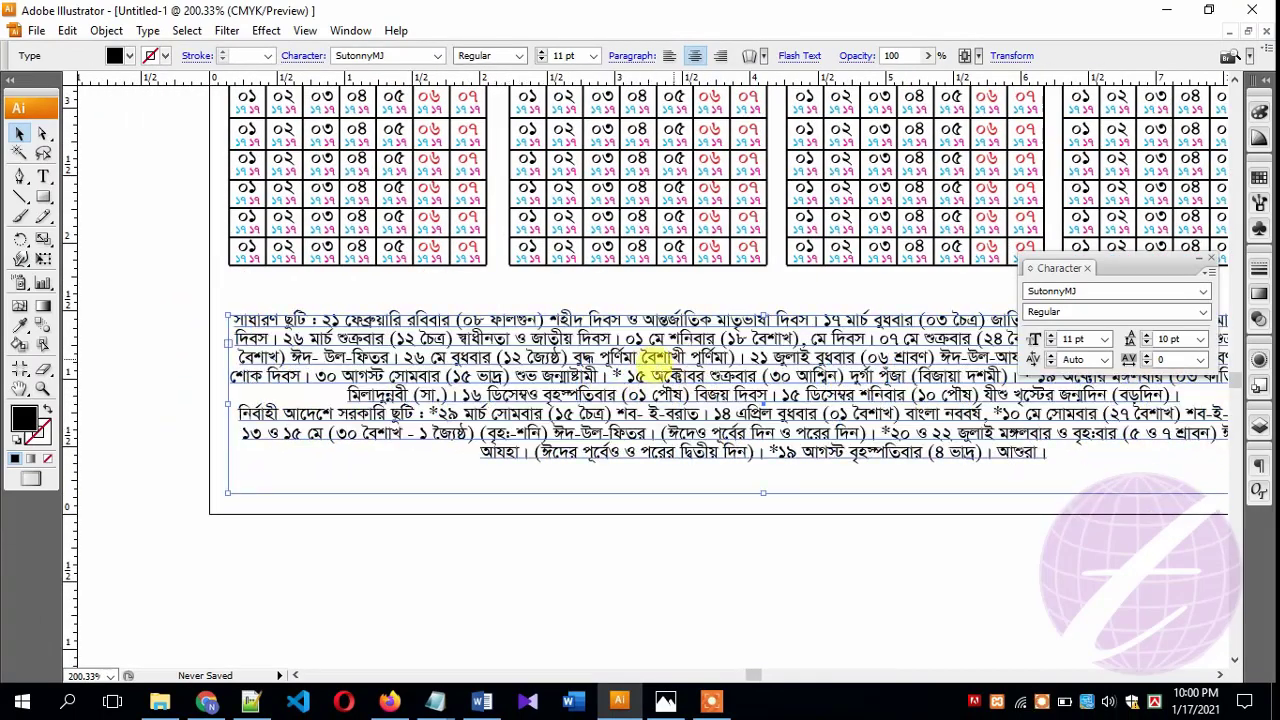
double_click(660, 375)
key(ctrl+a)
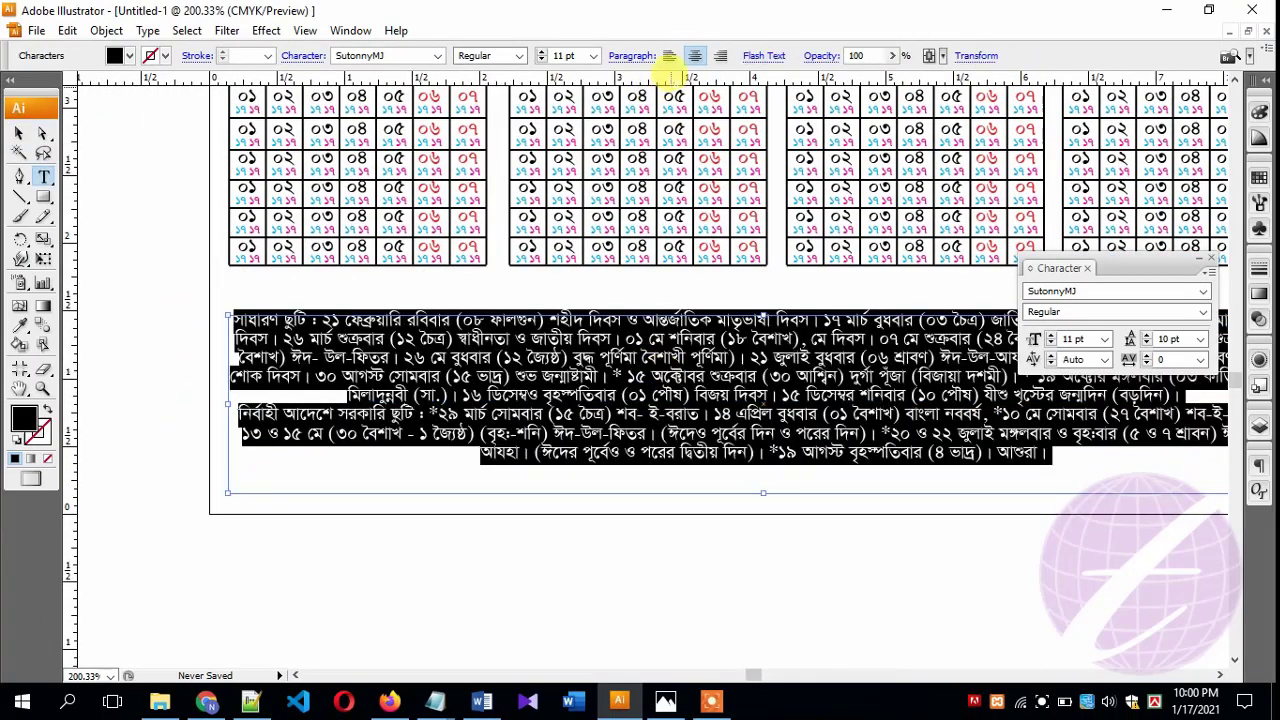
click(669, 55)
click(780, 338)
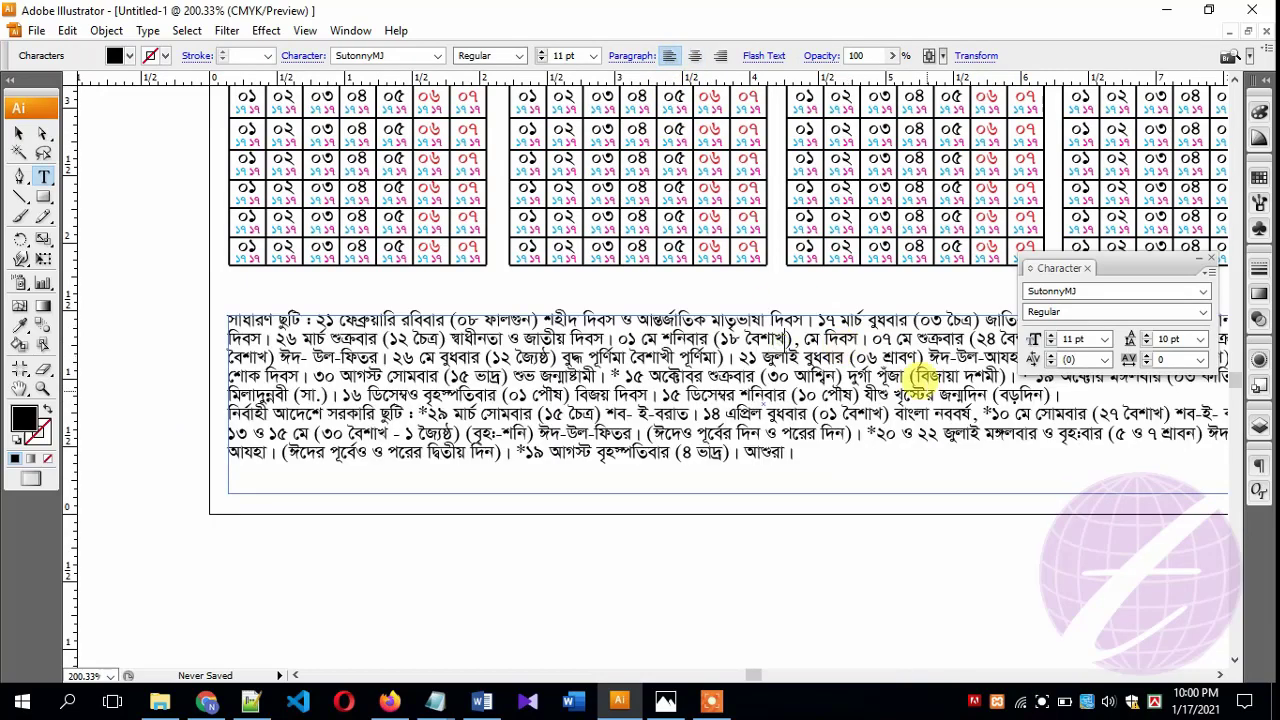
Insert a blank line after বড়দিন) to separate the two paragraphs.
scroll(880, 395, right, 3)
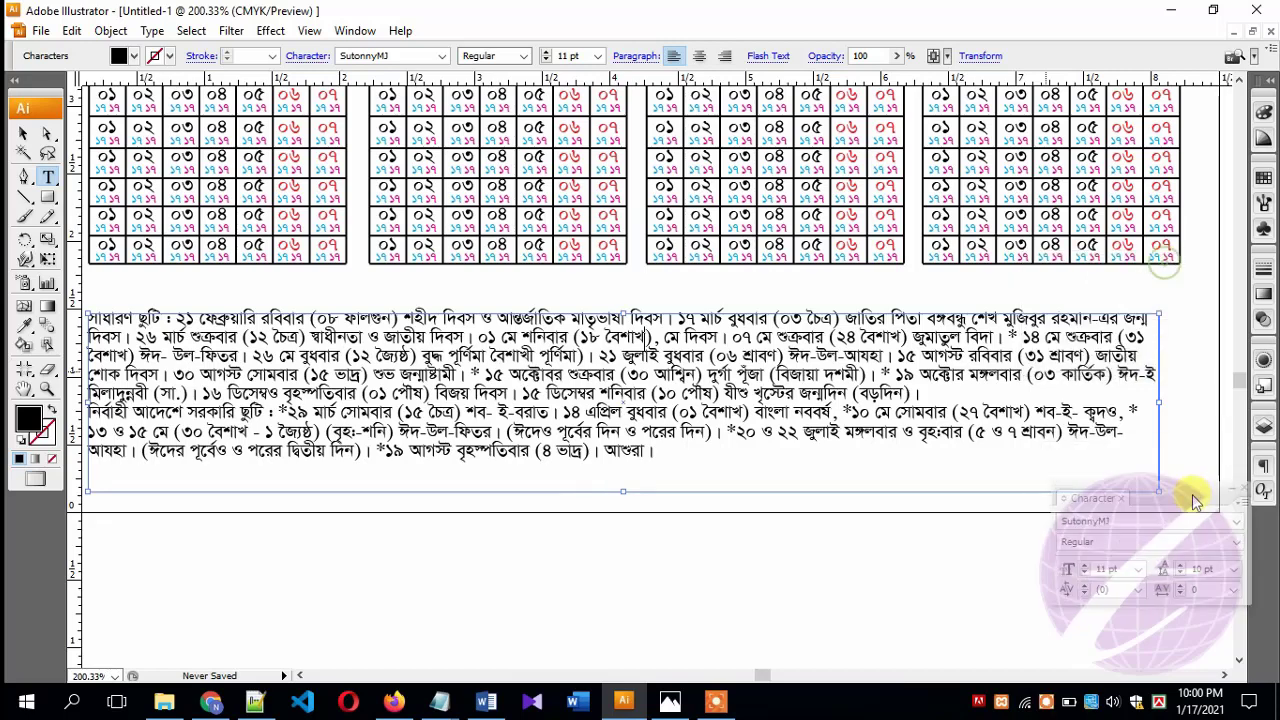
drag(1168, 270, 1151, 543)
click(918, 390)
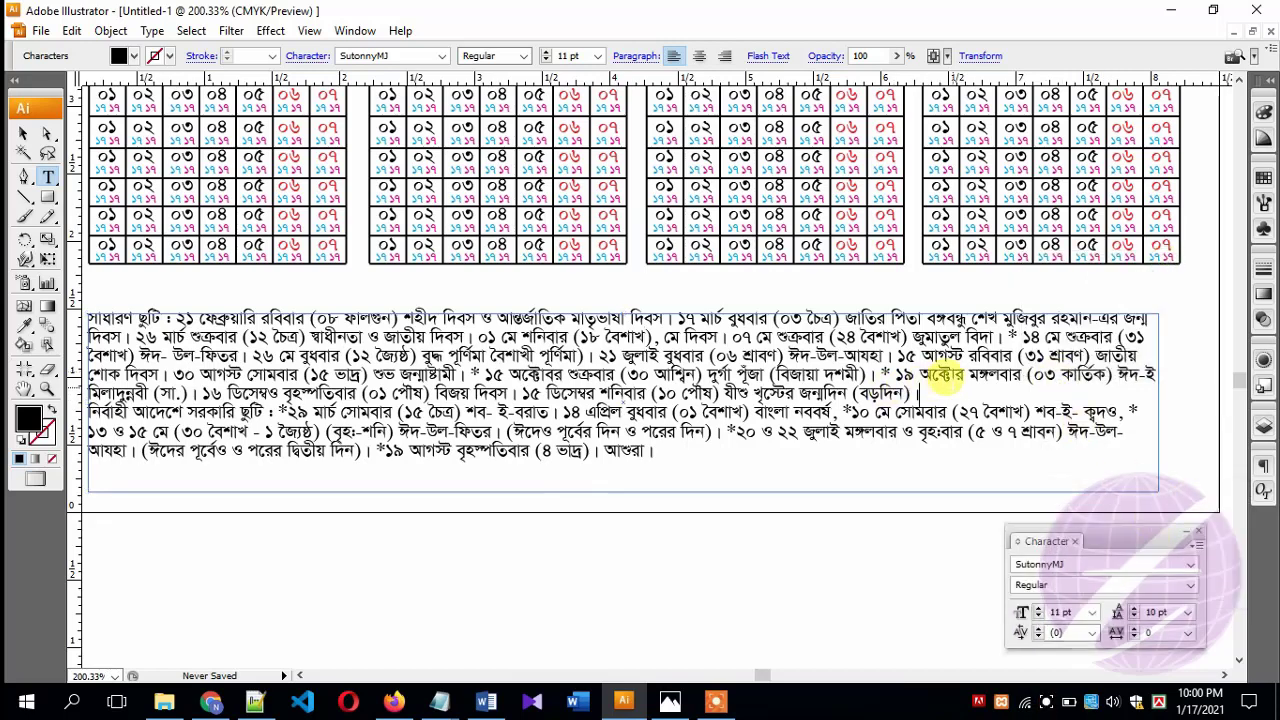
key(Return)
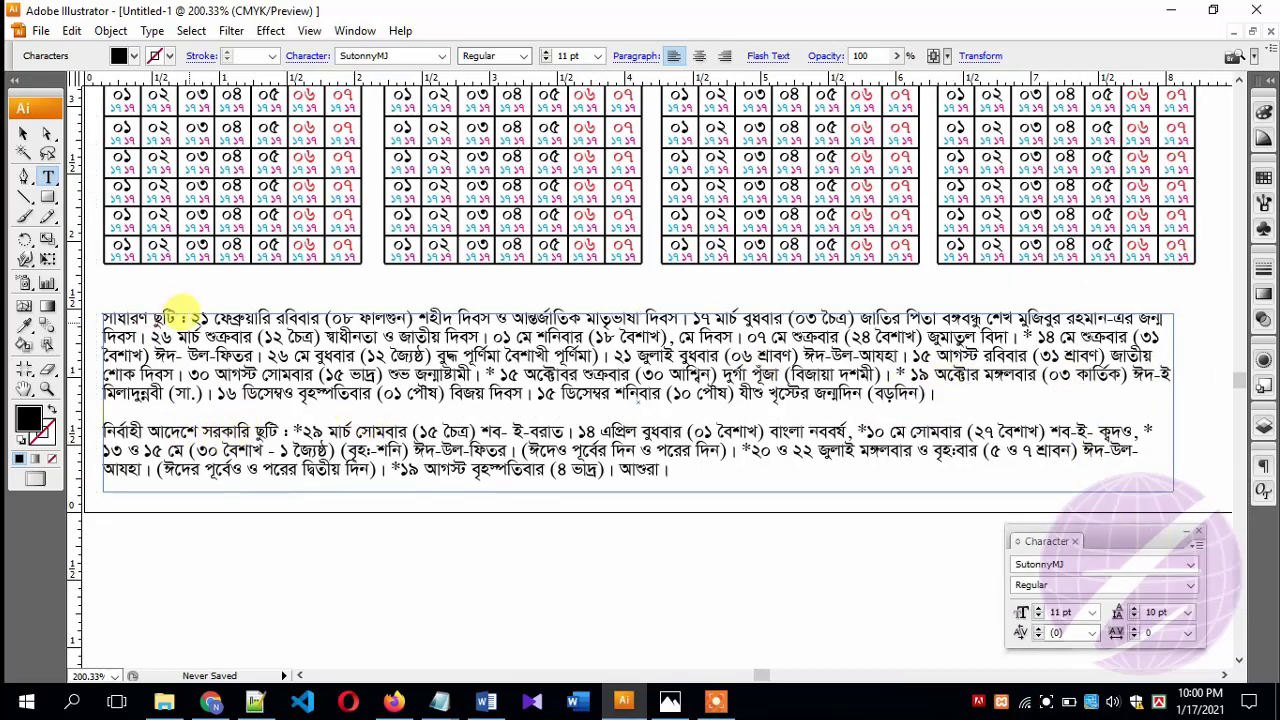
Make the 'সাধারণ ছুটি :' heading 12 pt and red (CMYK 0/100/100/0).
drag(188, 318, 80, 316)
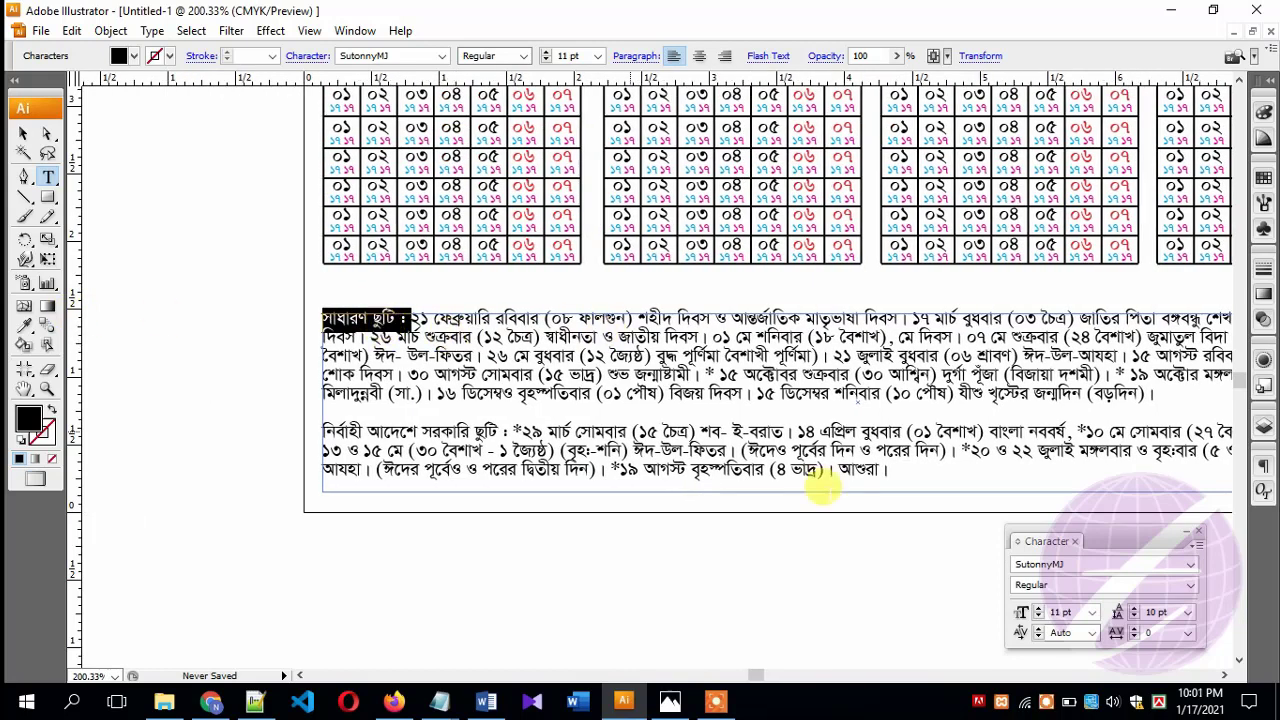
click(1092, 618)
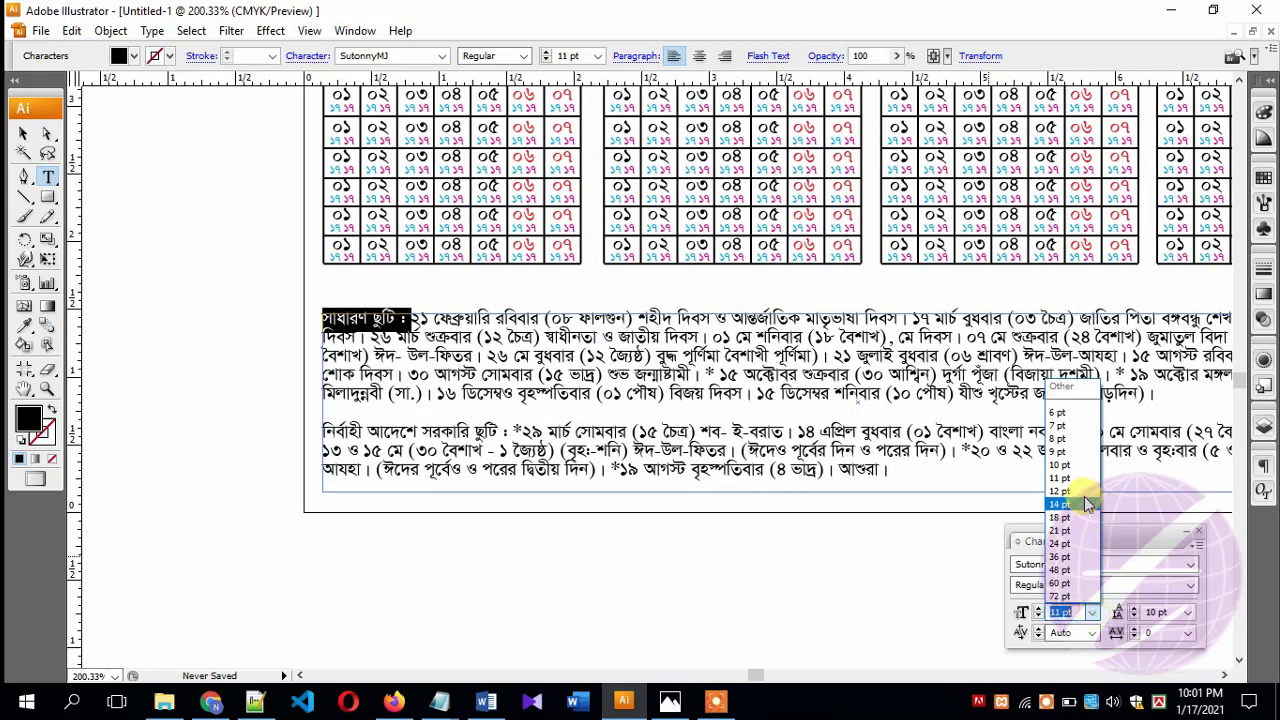
click(1075, 495)
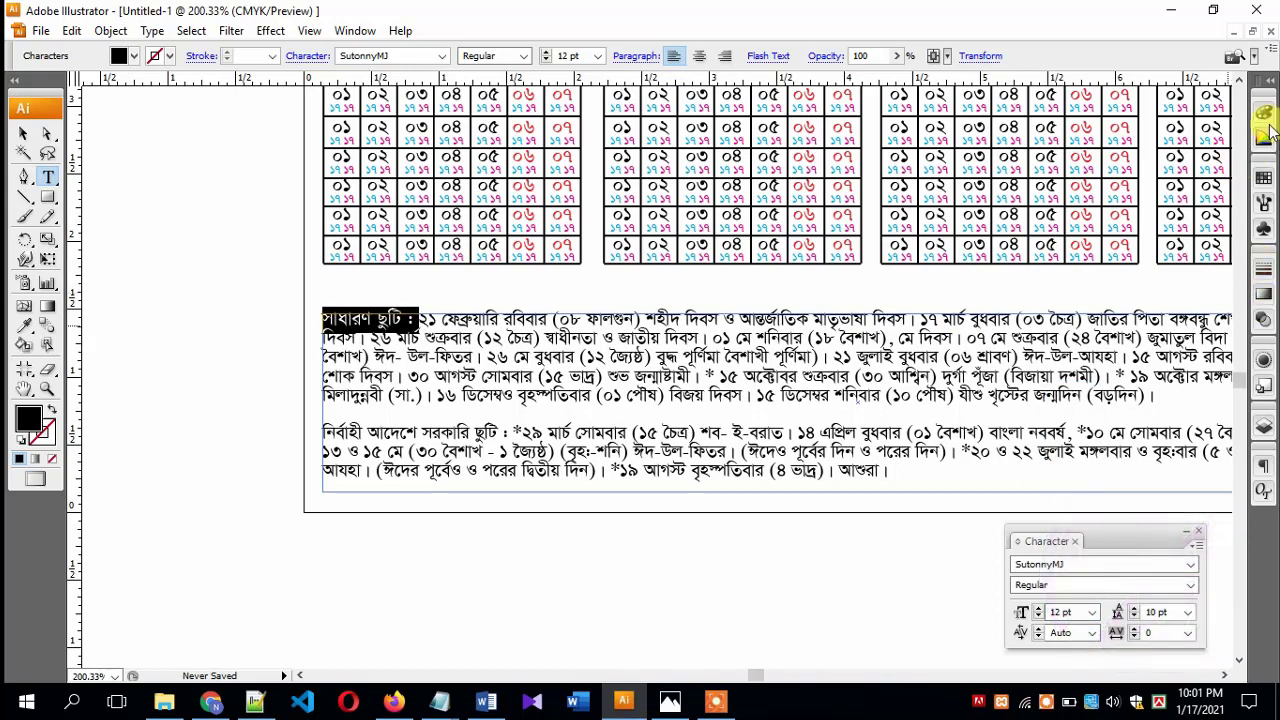
click(1266, 112)
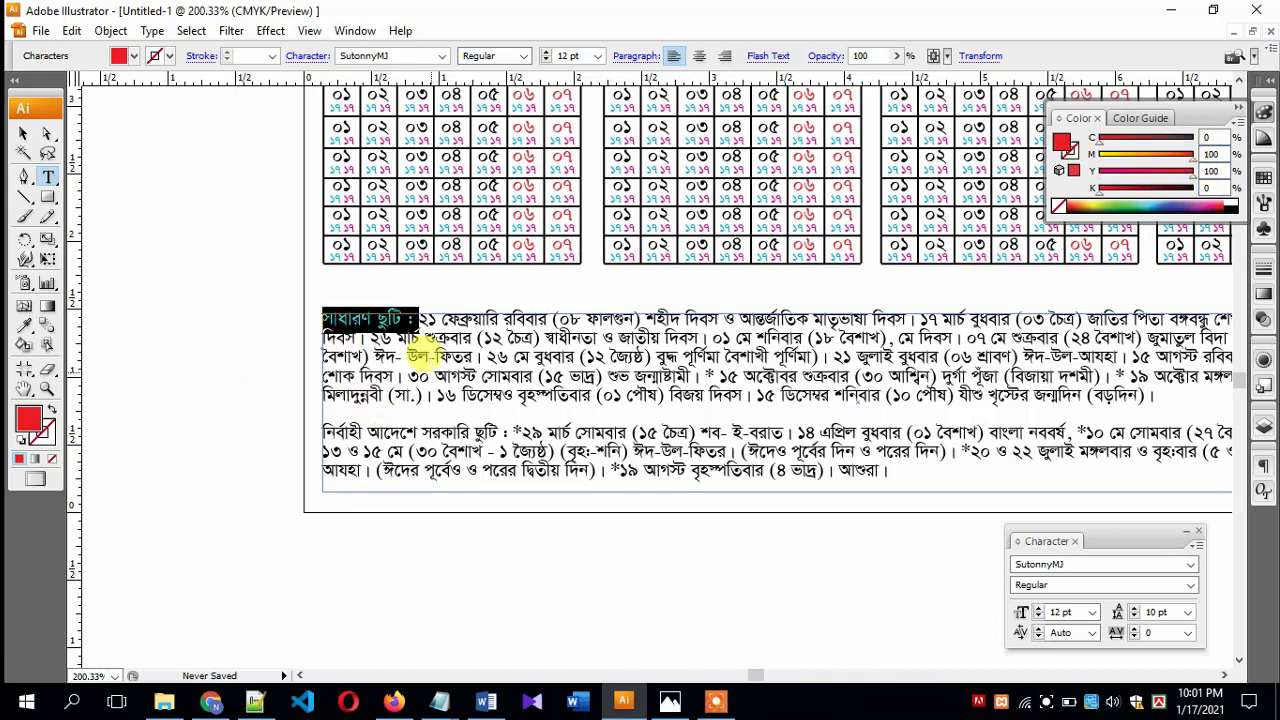
click(427, 355)
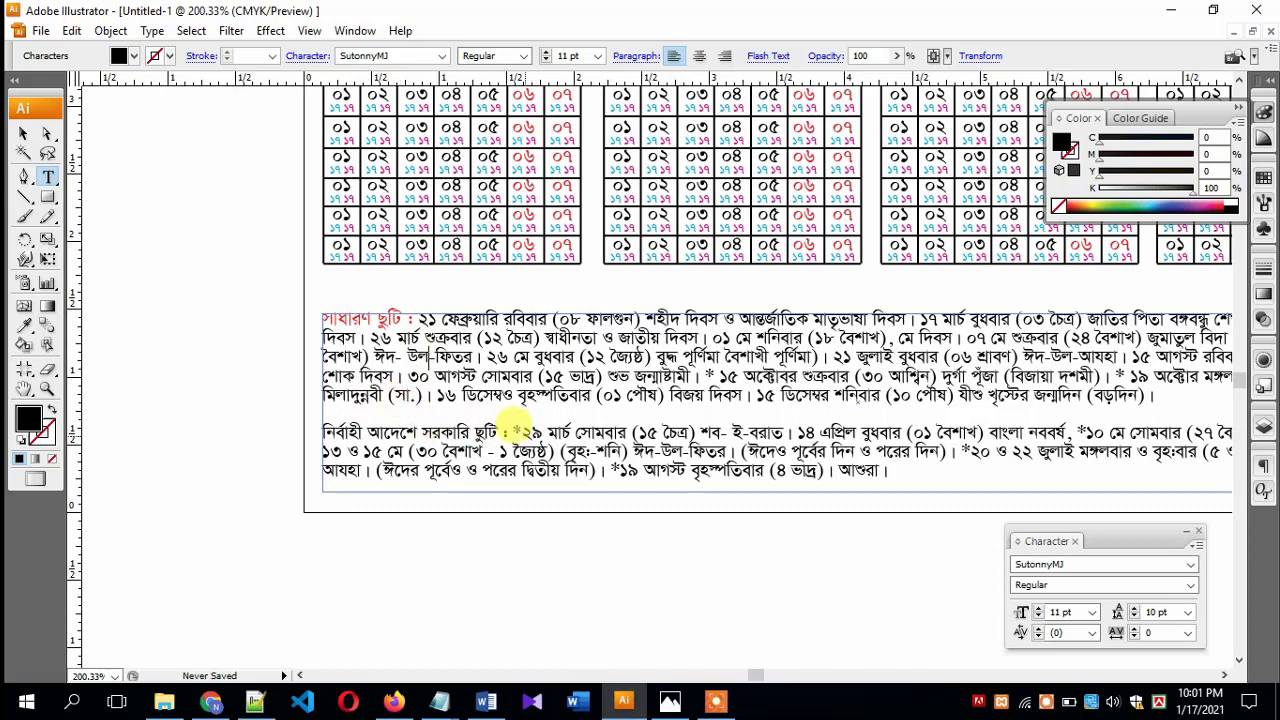
Colour the 'নির্বাহী আদেশে সরকারি ছুটি :' heading red with magenta 100, then fit the page in view.
drag(512, 430, 285, 428)
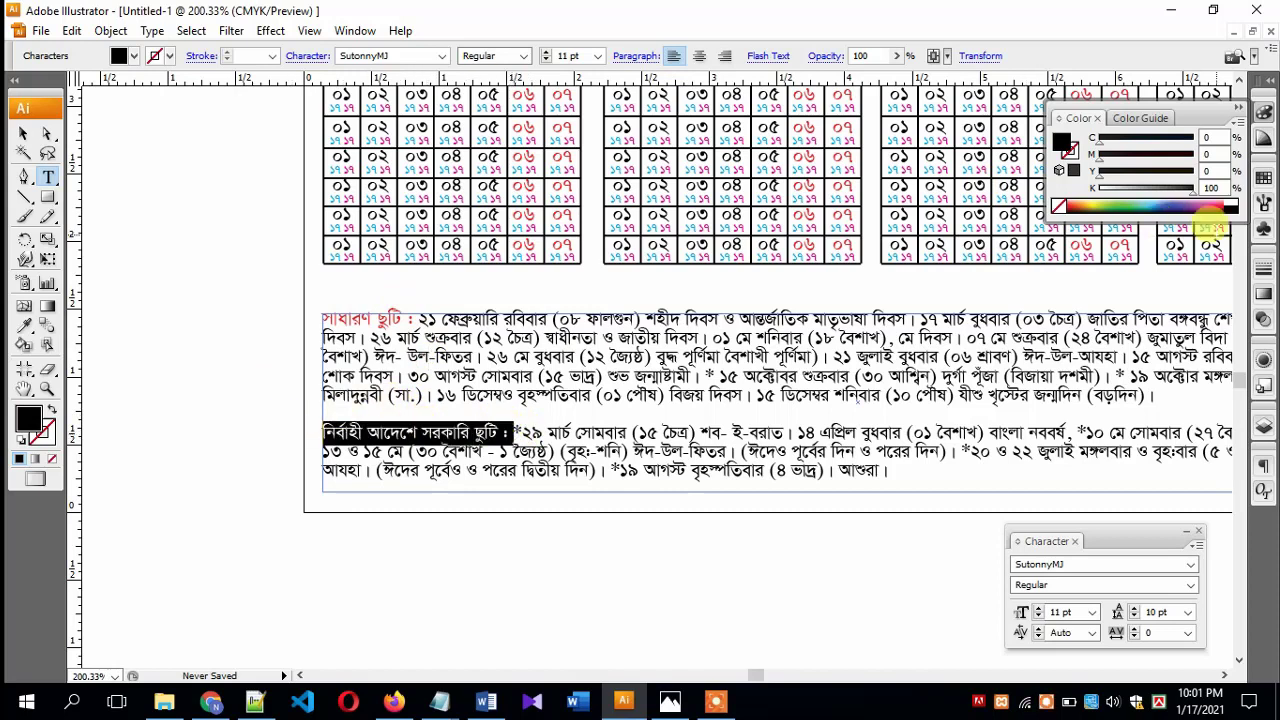
text(100)
key(Tab)
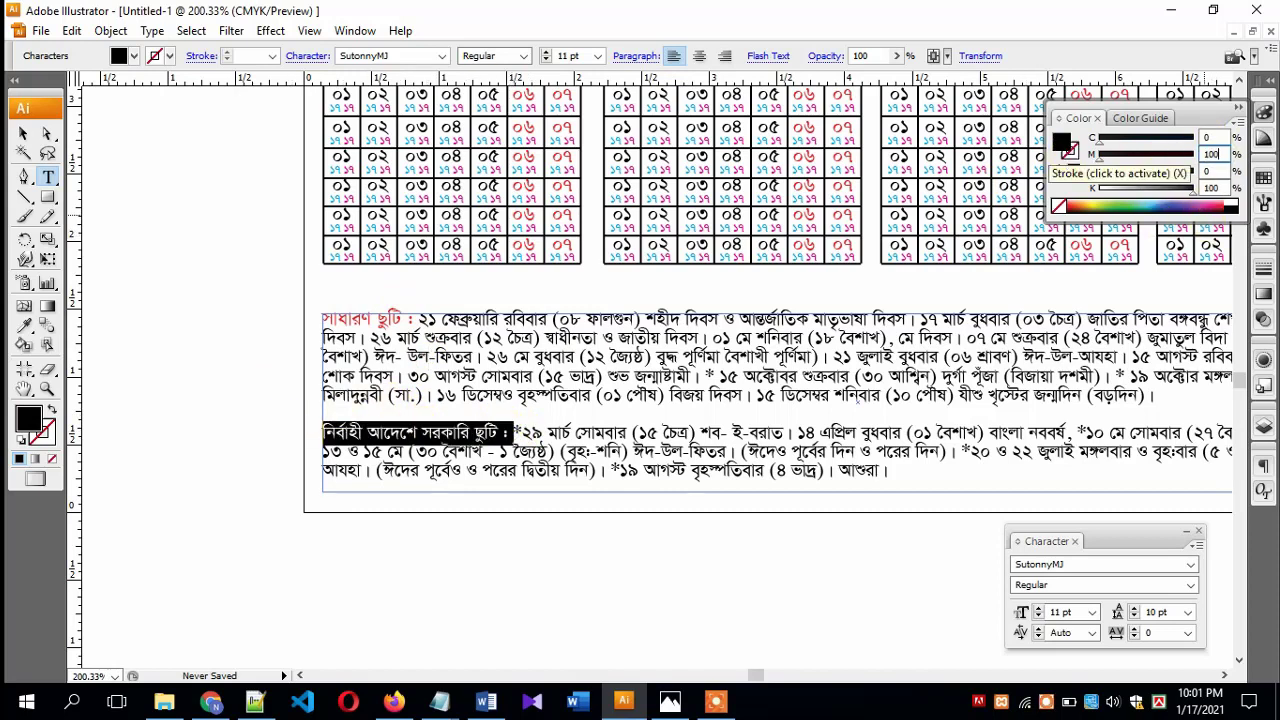
text(12)
key(Return)
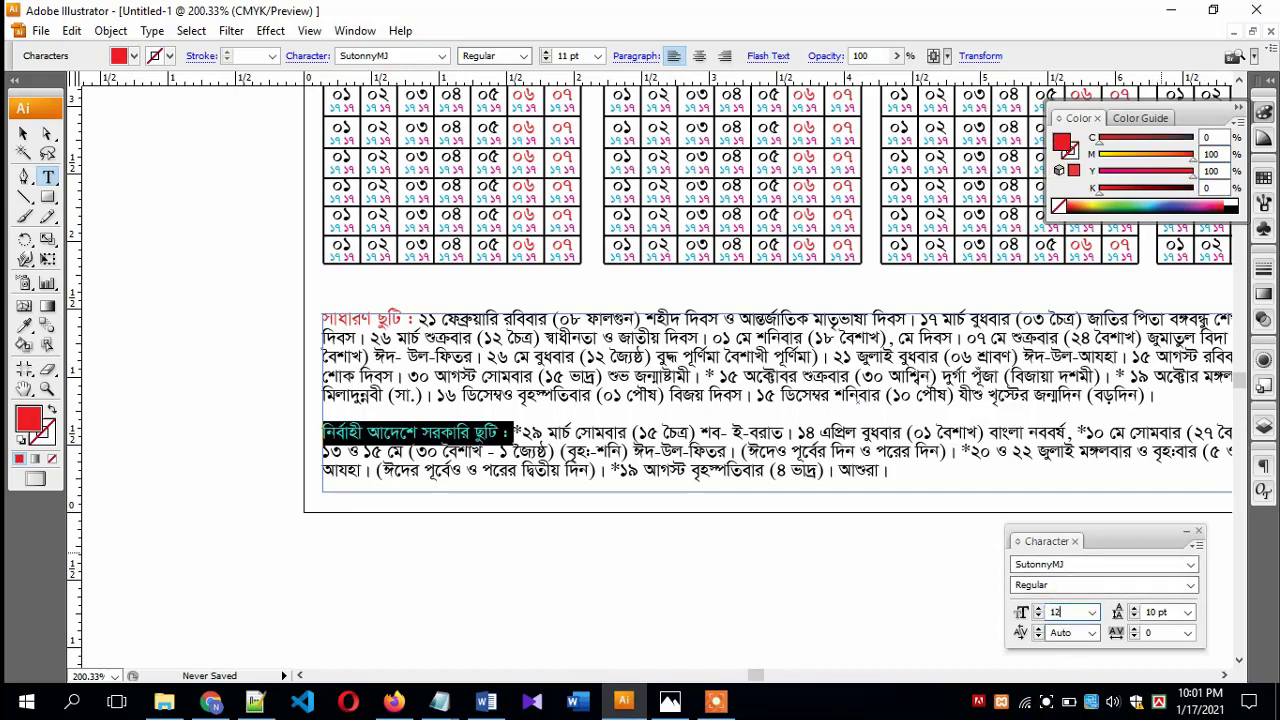
key(Escape)
key(ctrl+0)
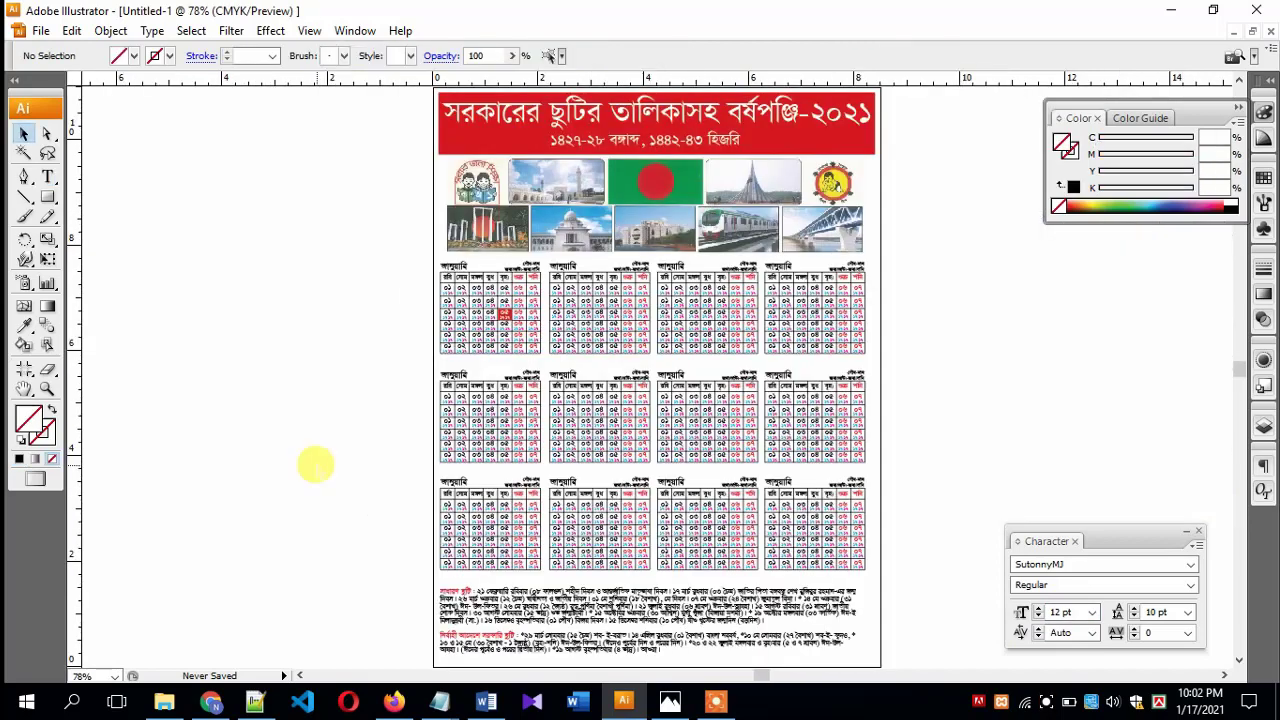